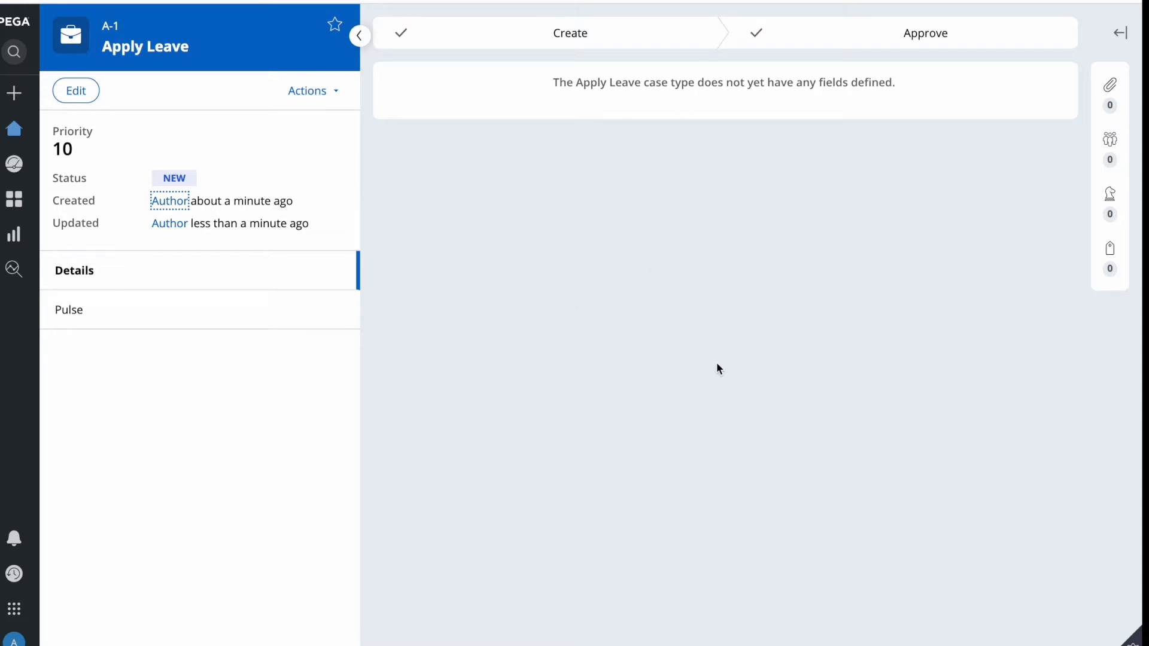
Switch from the Pega case page to the Word document of Pega study notes.
key(F4)
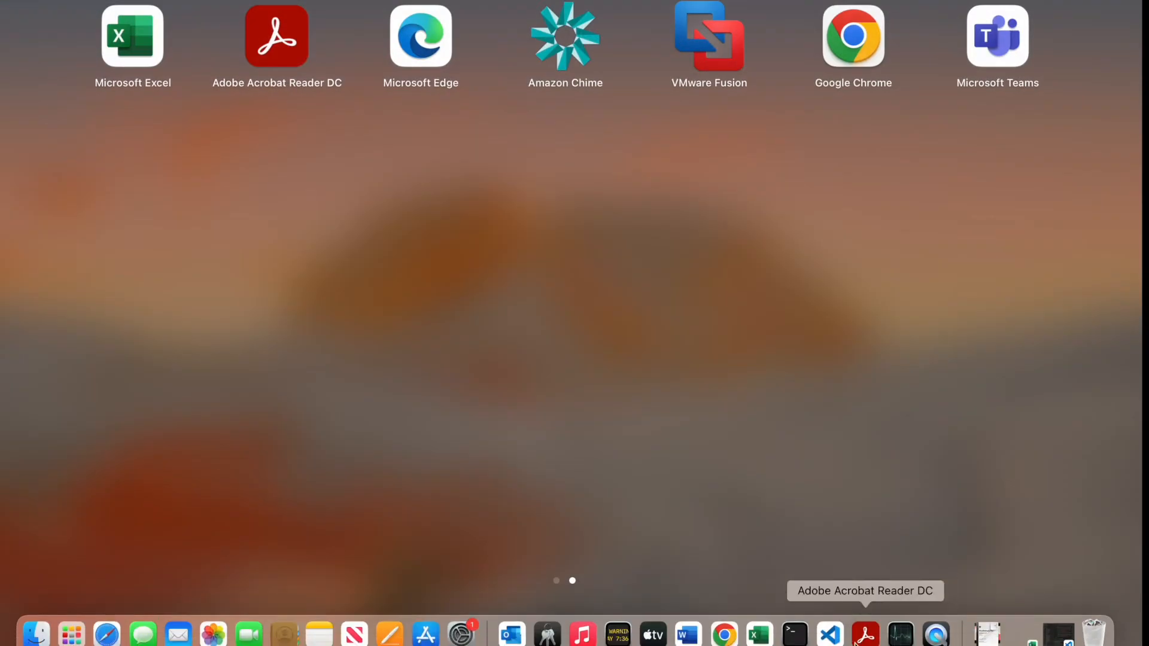
click(689, 634)
scroll(629, 314, up, 15)
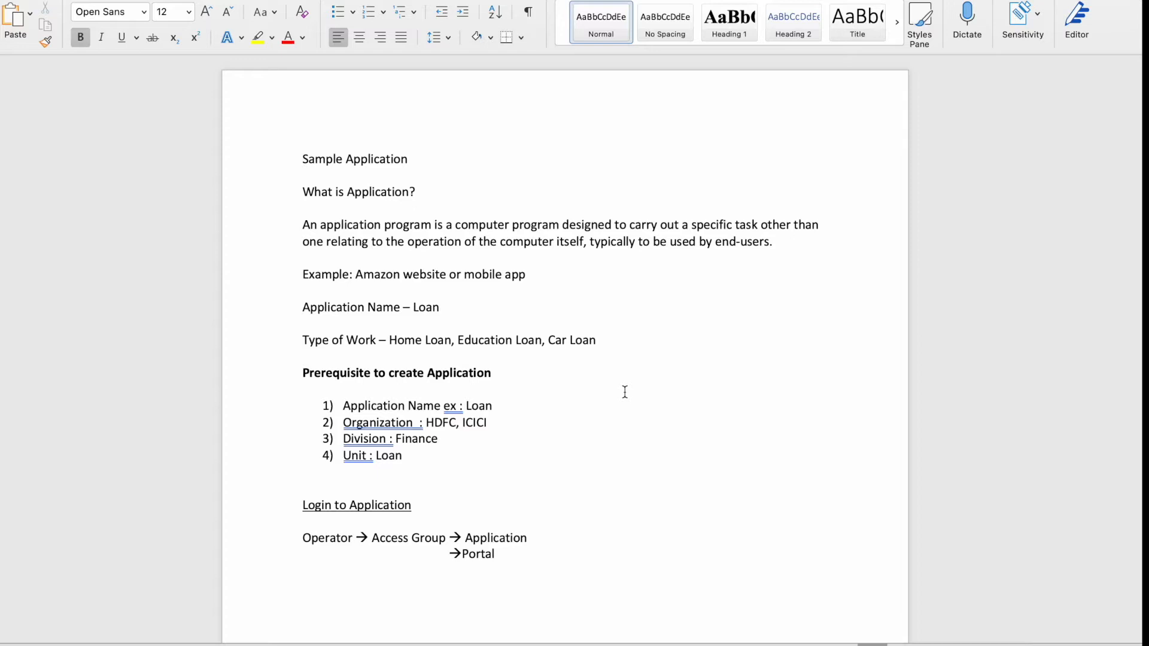
double_click(380, 191)
click(468, 264)
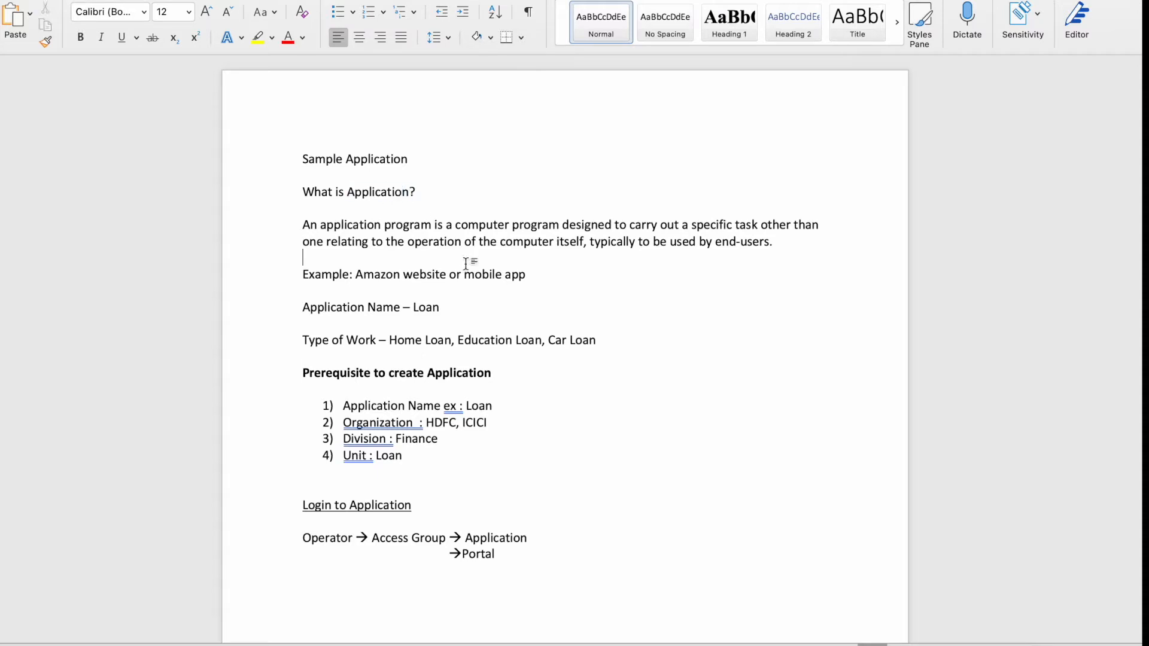
double_click(362, 193)
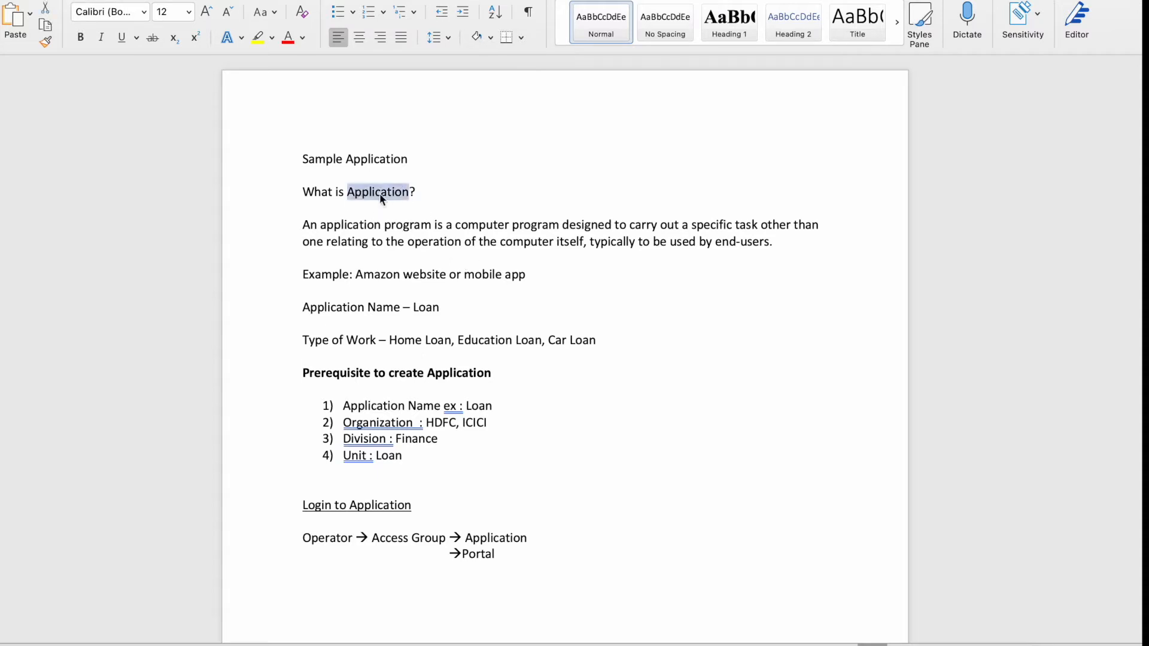
triple_click(464, 373)
scroll(588, 428, down, 5)
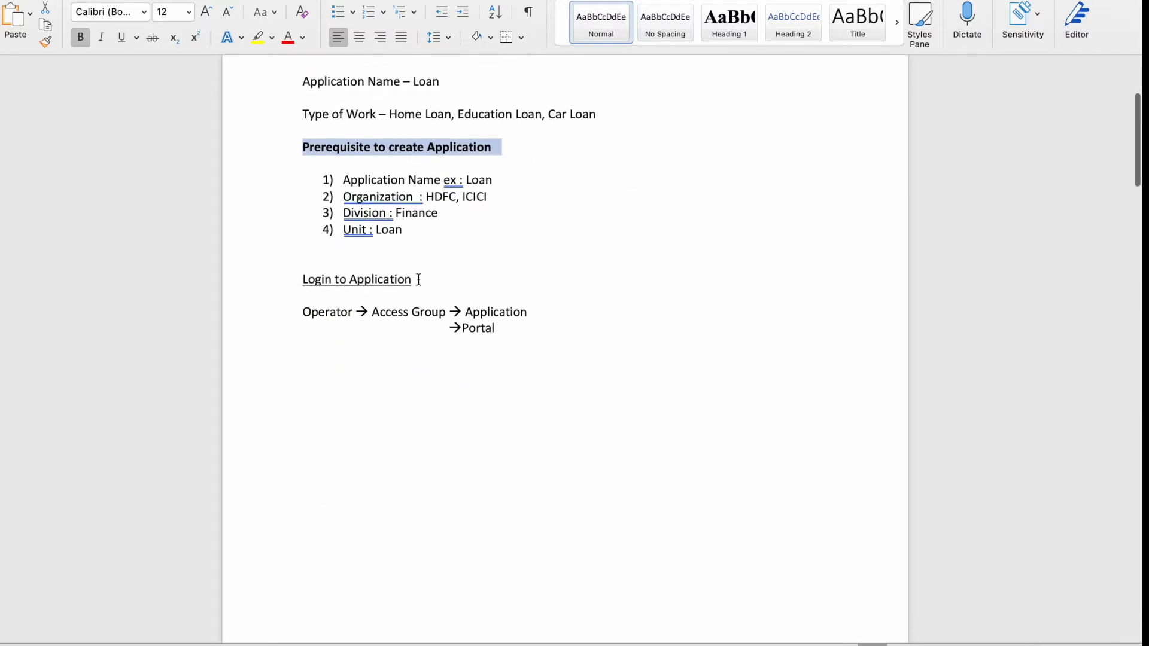
double_click(395, 281)
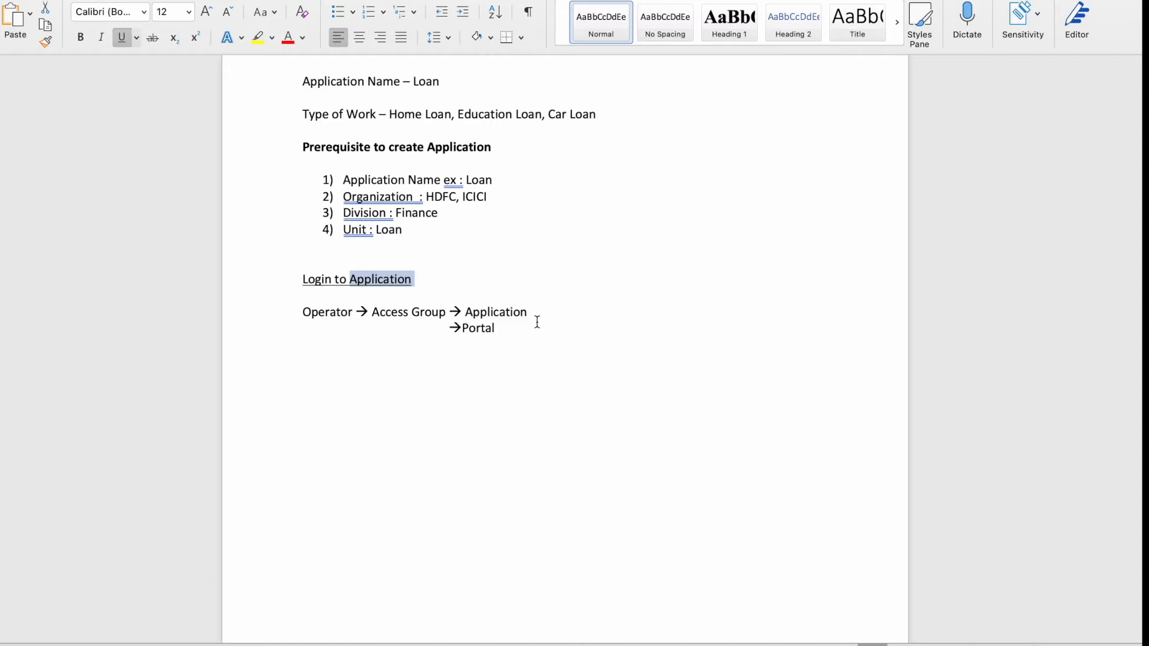
Scroll the notes past the data model and Case Management pages to Validations and Routing in Pega.
scroll(538, 322, down, 10)
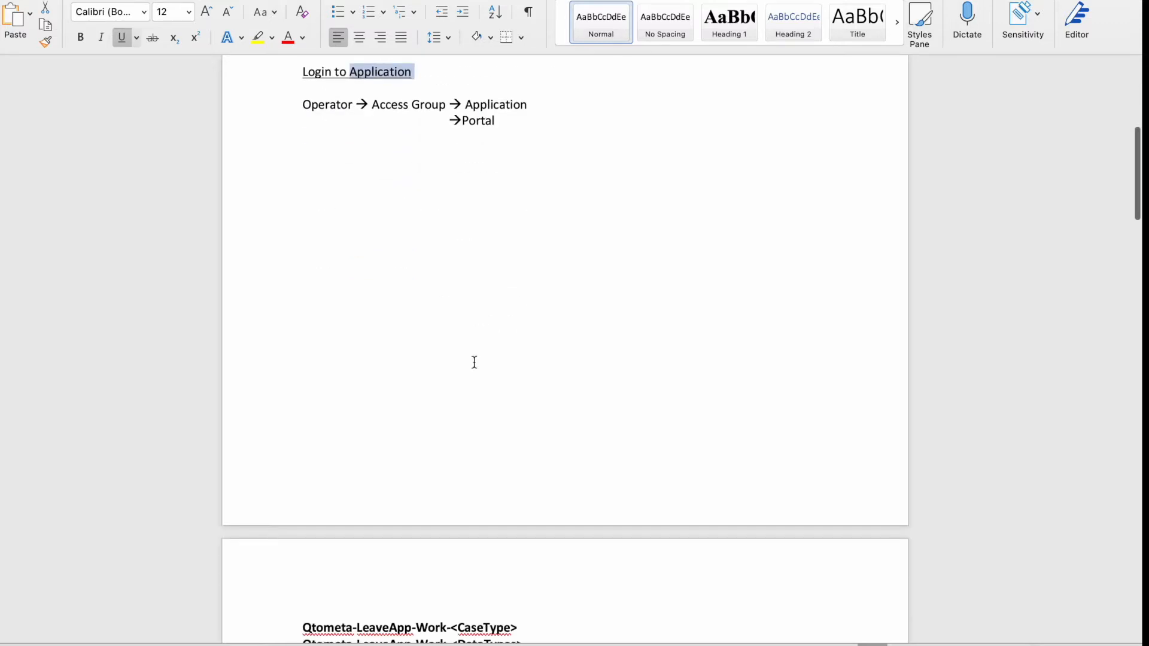
scroll(521, 419, down, 2)
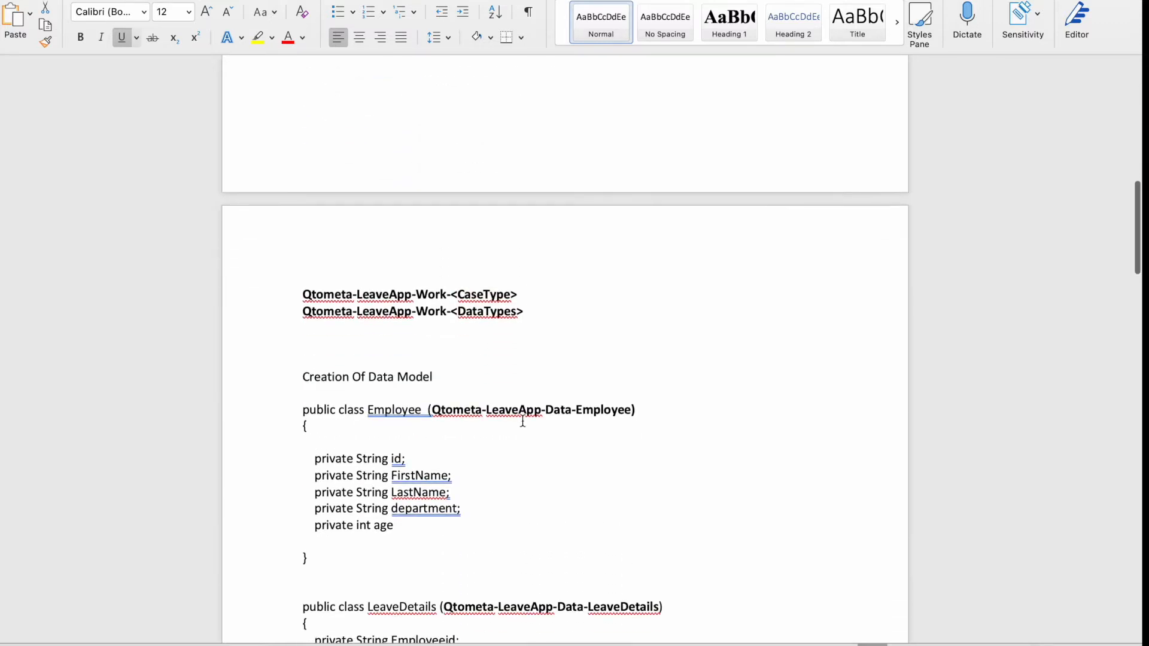
scroll(506, 473, down, 3)
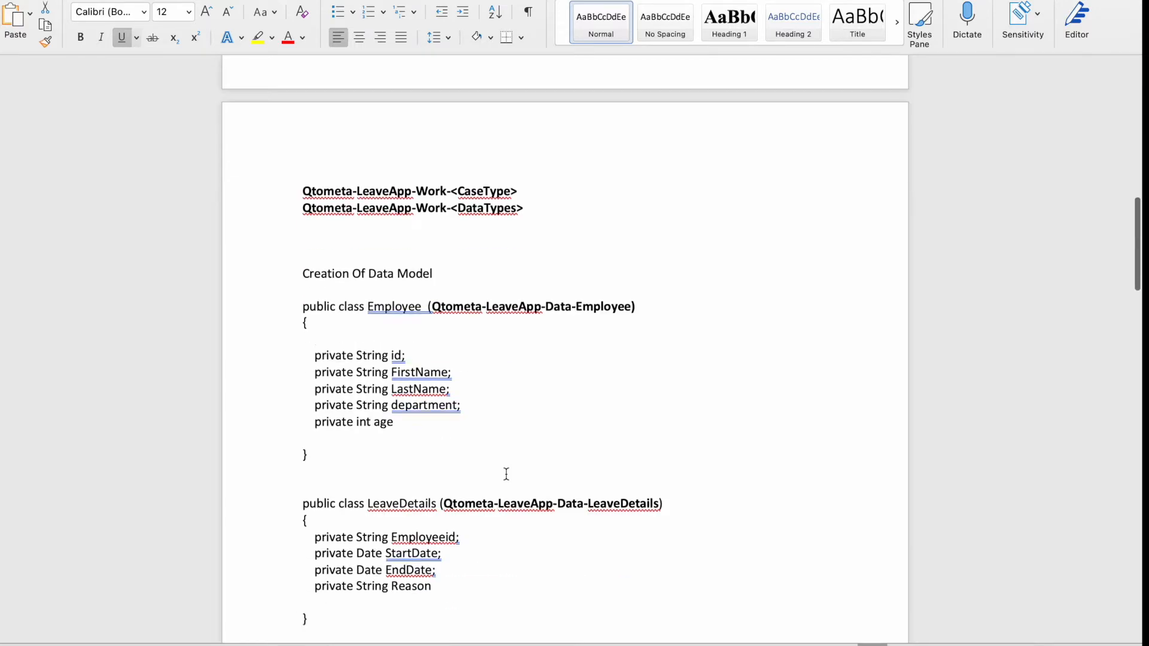
scroll(506, 474, down, 3)
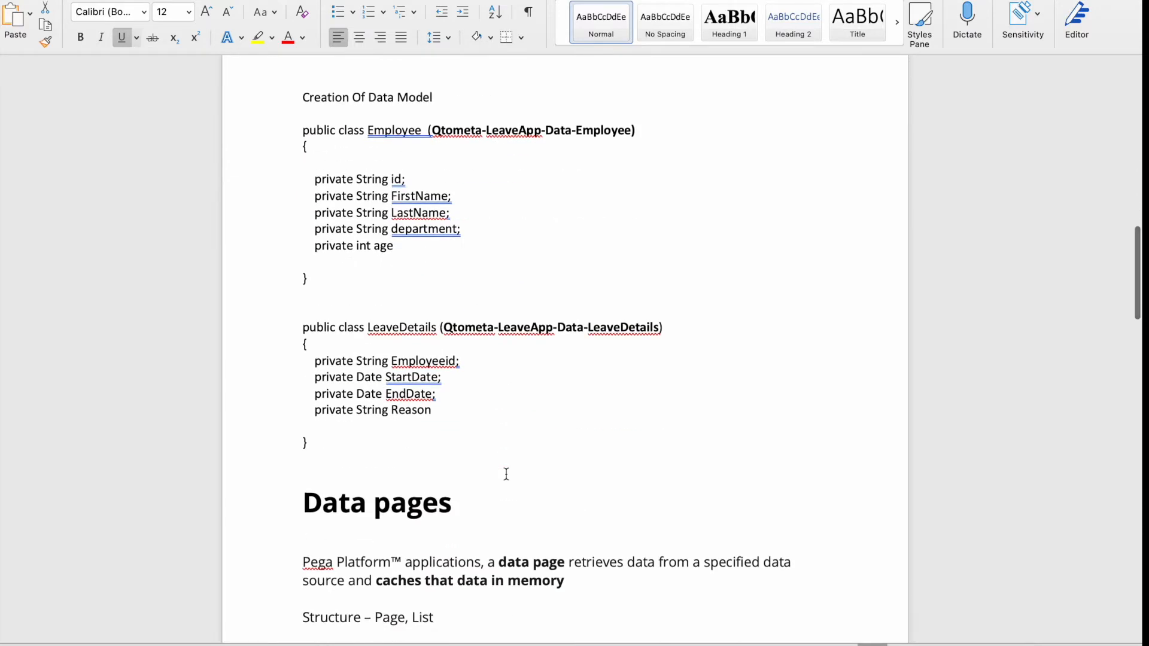
scroll(507, 474, down, 5)
scroll(506, 474, down, 4)
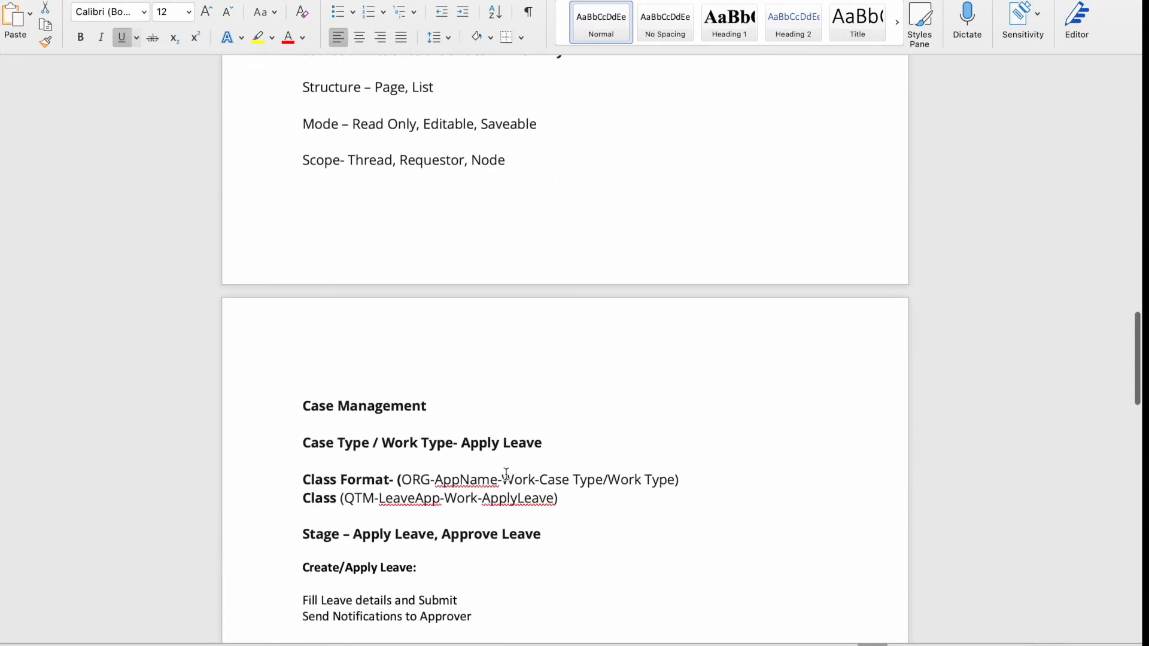
scroll(506, 474, up, 2)
scroll(506, 474, down, 4)
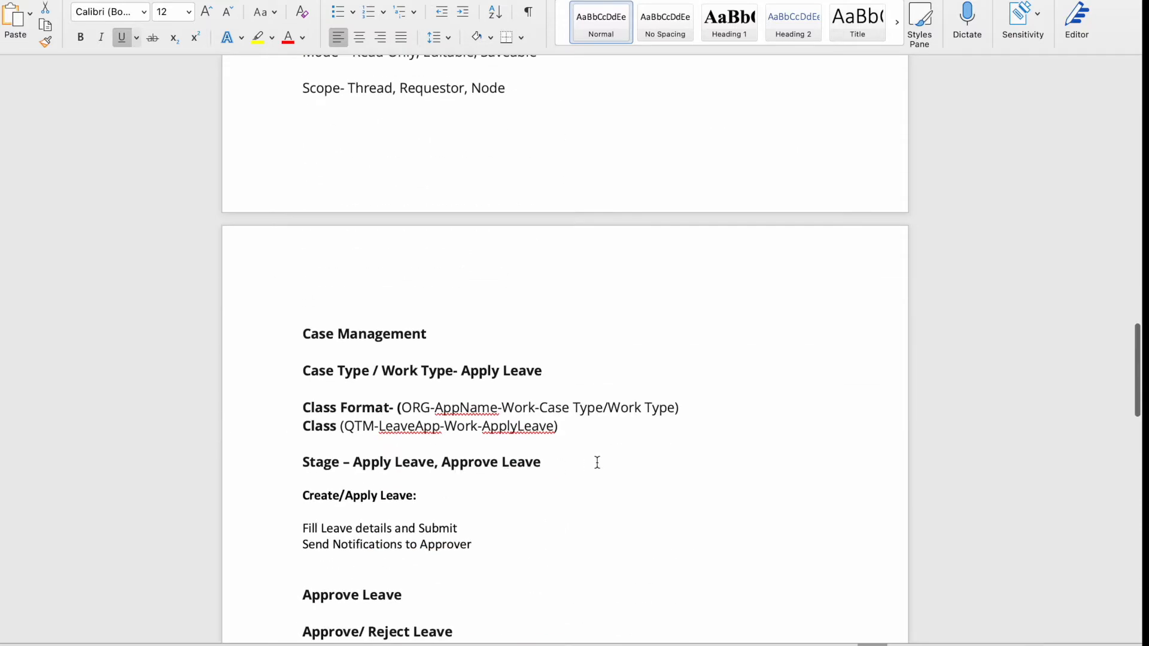
scroll(559, 485, down, 3)
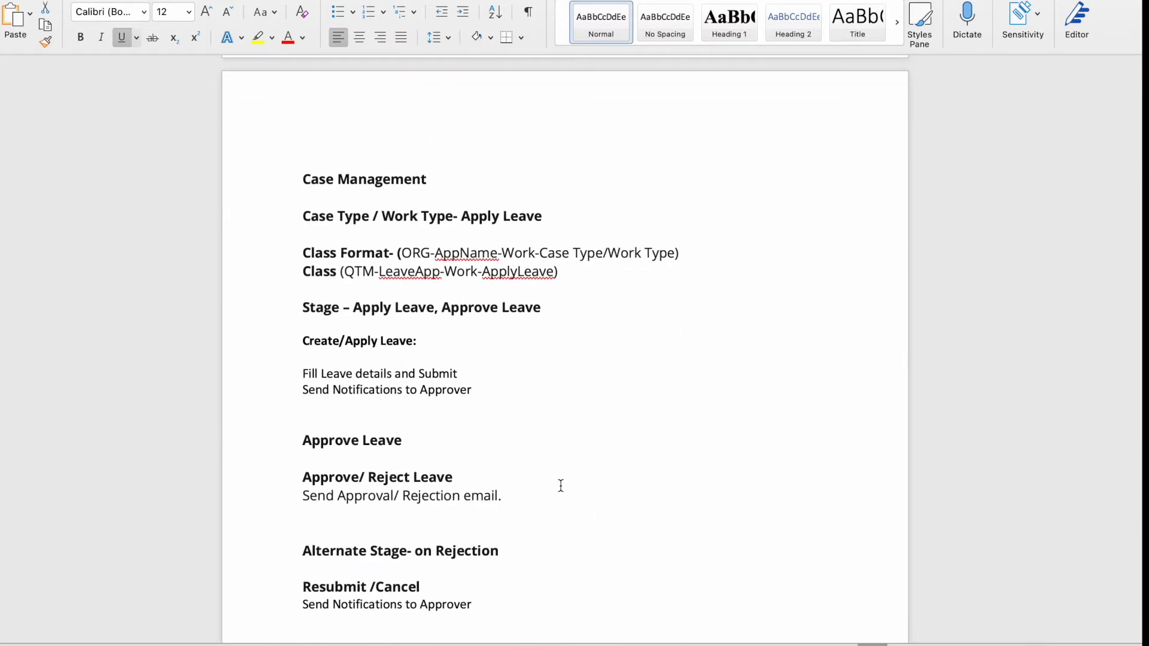
scroll(561, 486, down, 10)
scroll(561, 485, down, 4)
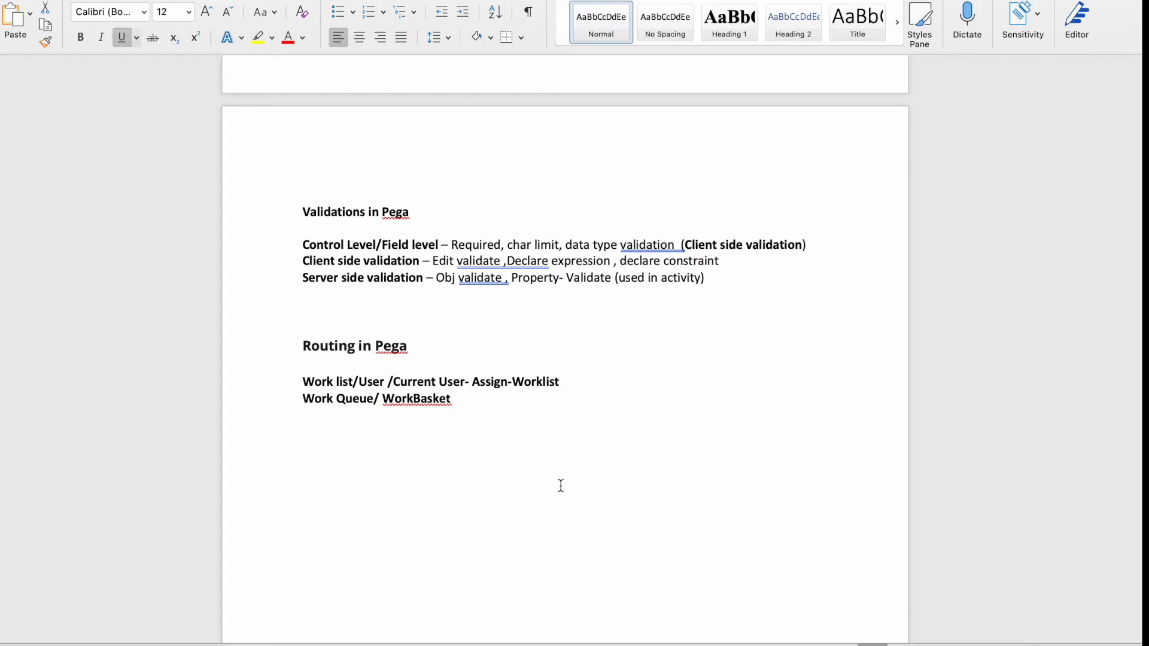
click(472, 405)
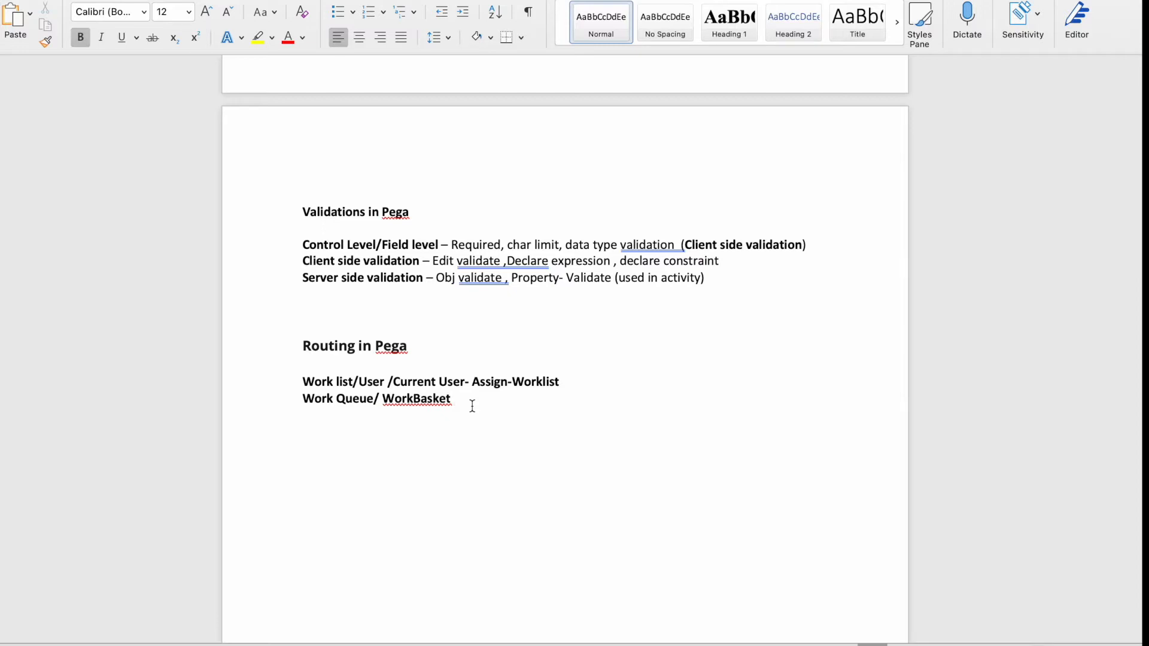
drag(457, 403, 298, 390)
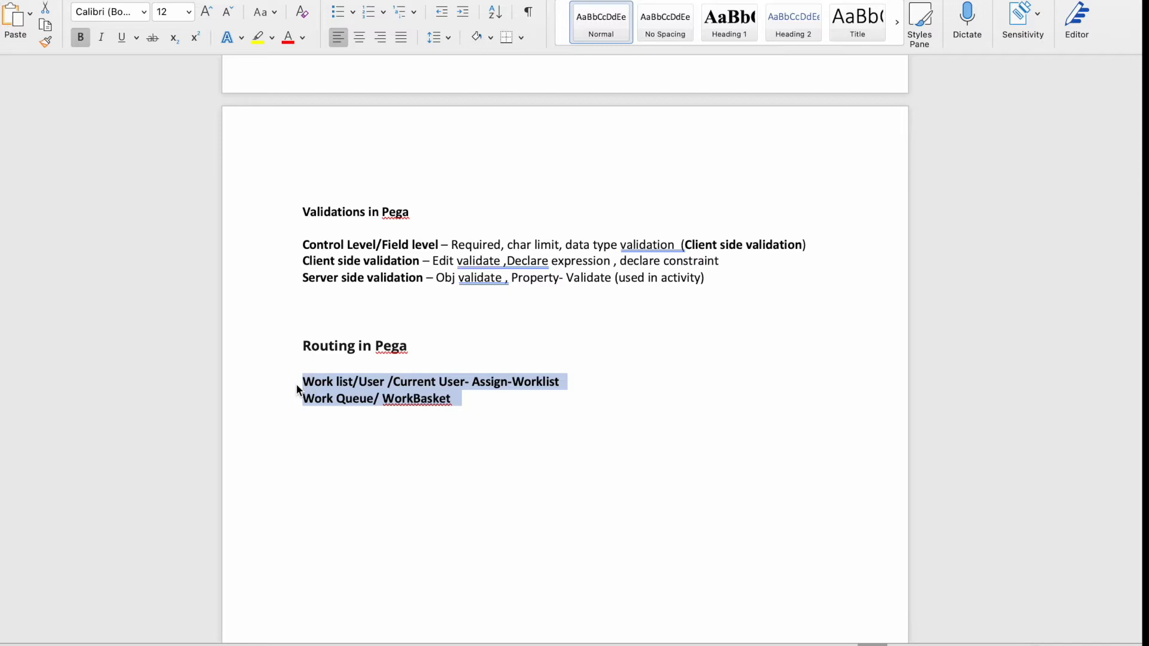
click(488, 458)
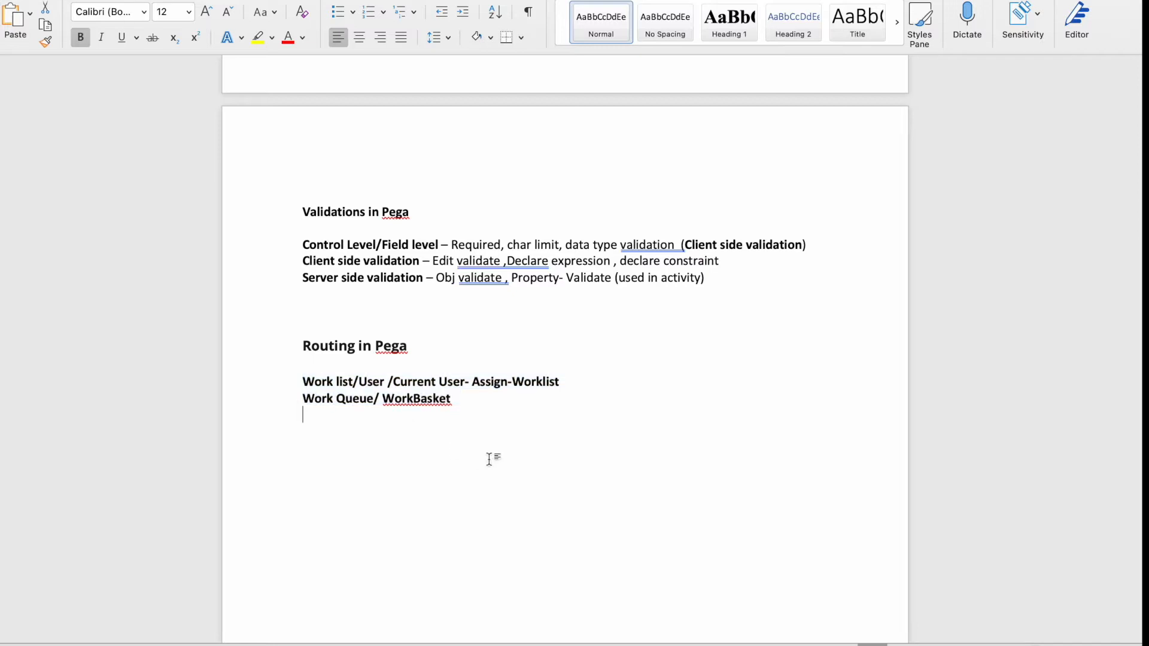
double_click(378, 378)
click(454, 381)
double_click(454, 381)
key(F4)
In Chrome, step through the Apply Leave Create steps and show the Approve/Reject Leave routing settings.
click(723, 632)
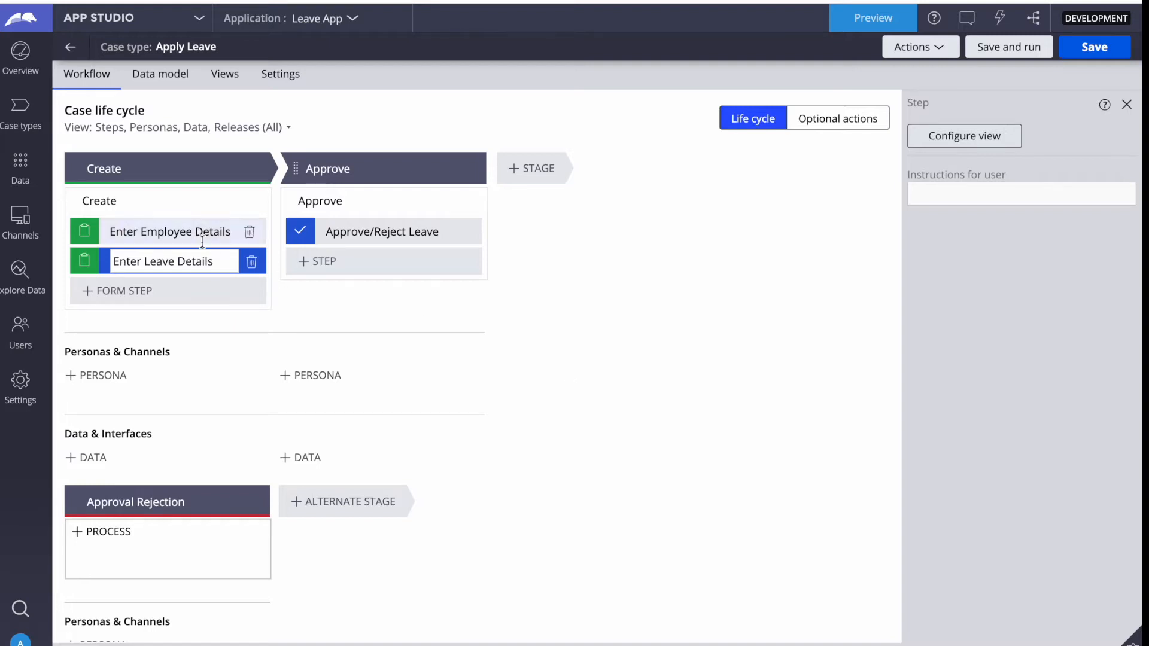
click(152, 230)
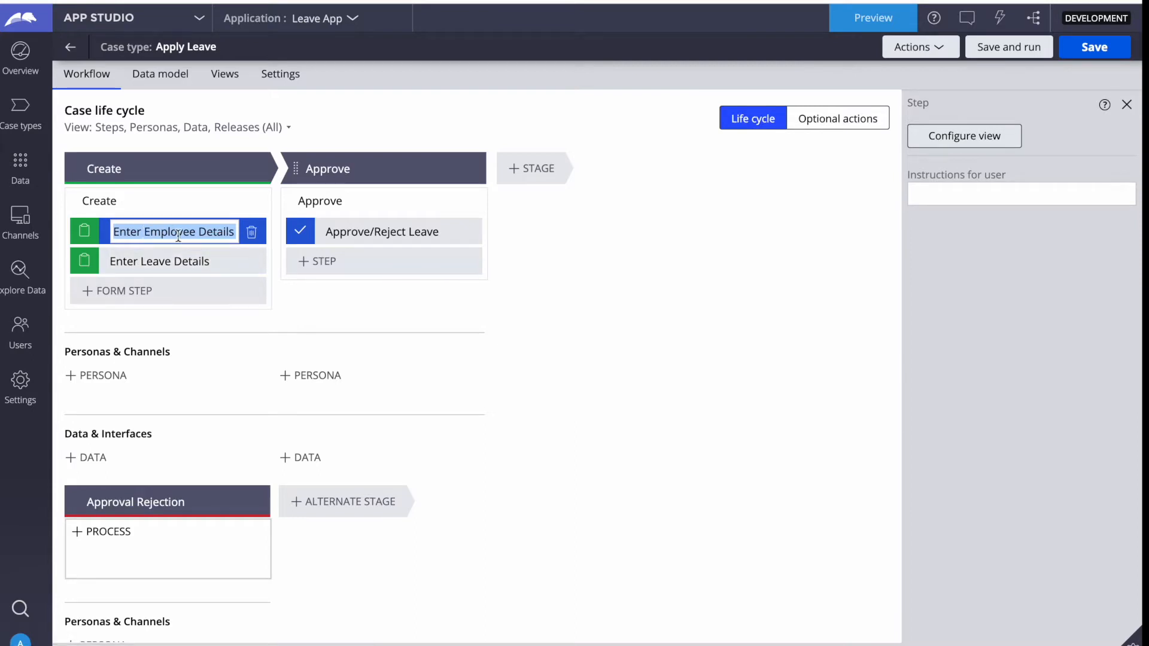
click(153, 262)
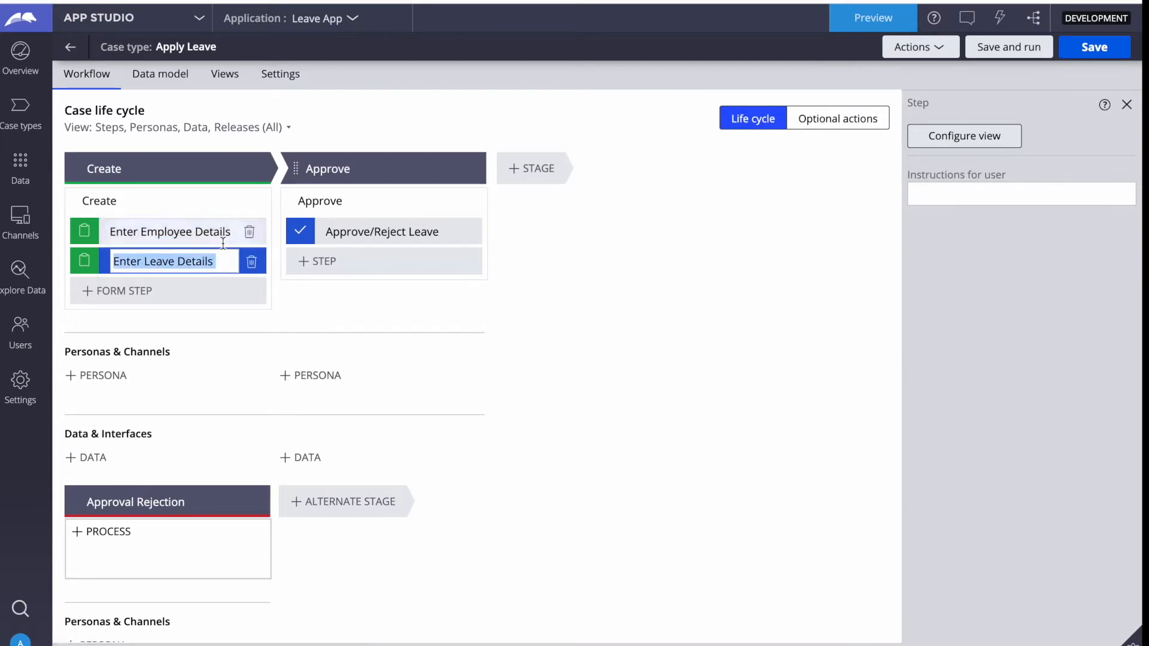
click(366, 232)
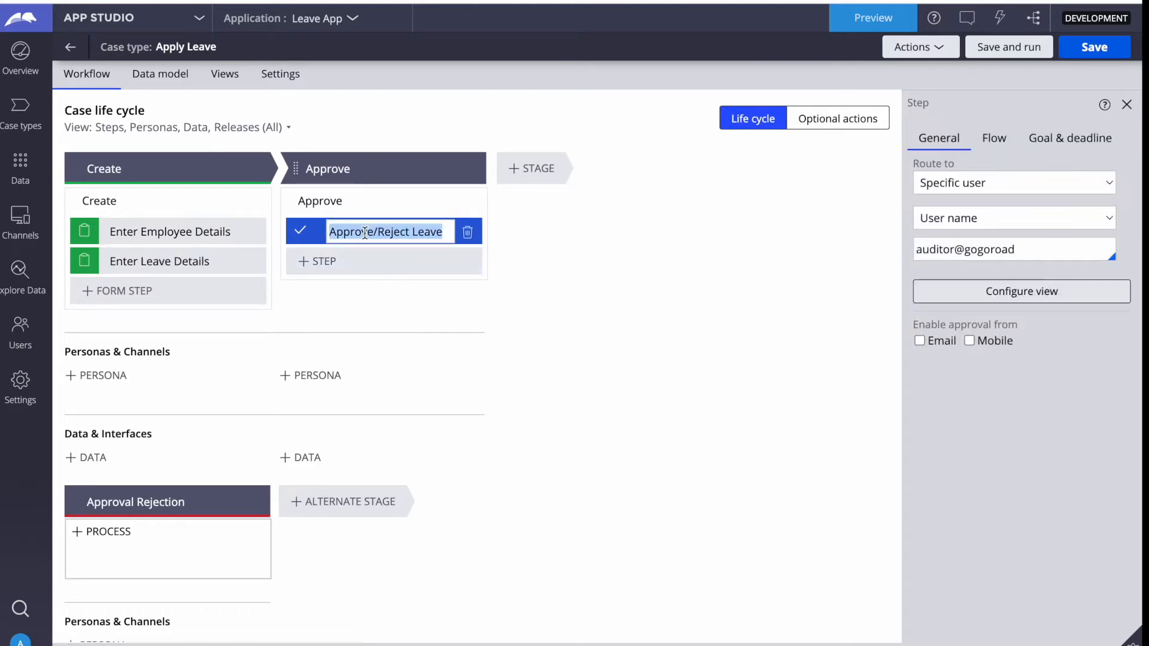
Keep specific-user routing by User name, clear the assigned user and browse the suggested users.
click(960, 188)
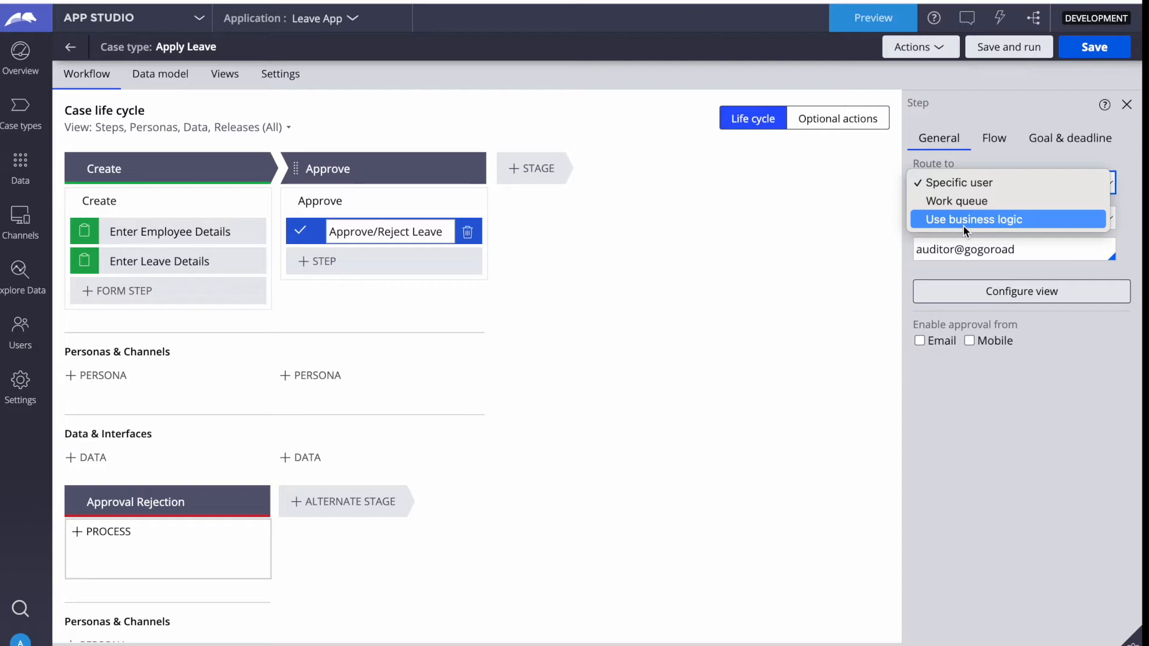
click(958, 185)
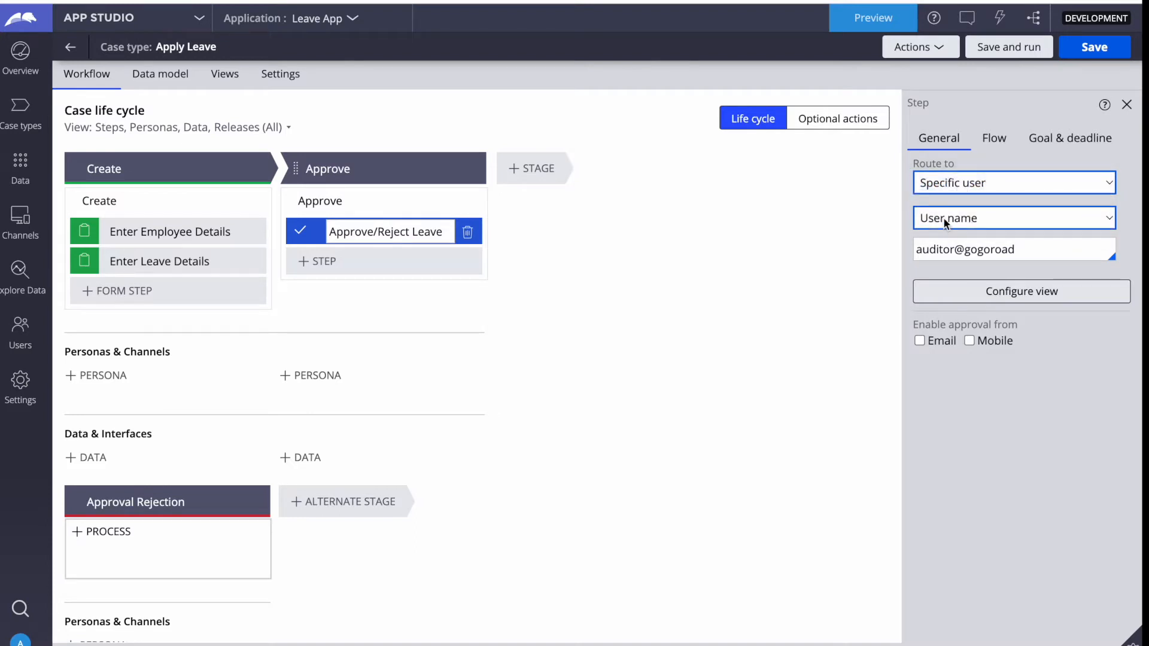
click(978, 213)
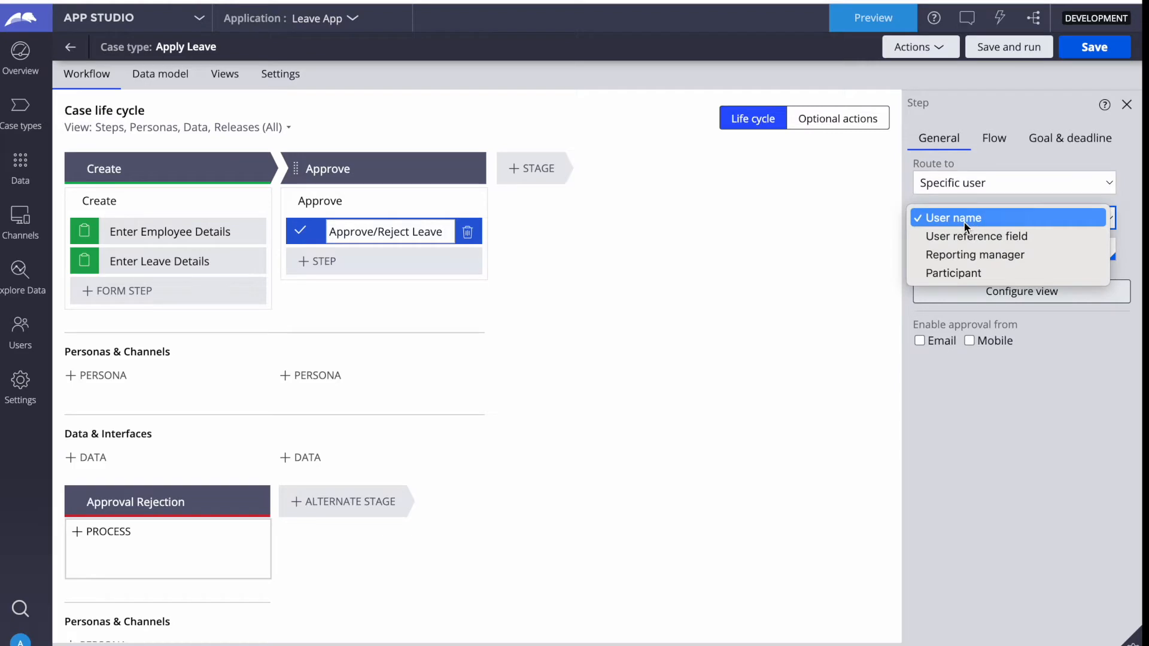
click(964, 222)
triple_click(973, 250)
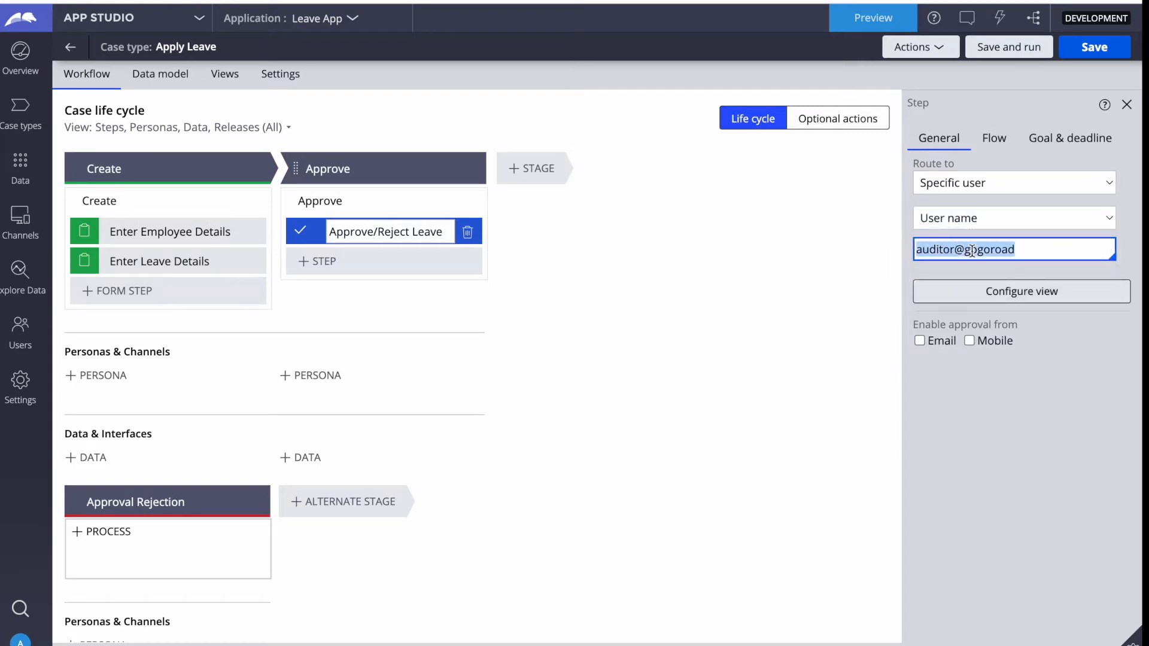
key(BackSpace)
key(Down)
key(Down)
key(Down)
key(Down)
key(Down)
key(Down)
key(Down)
key(Down)
key(Down)
key(Down)
key(Down)
key(Down)
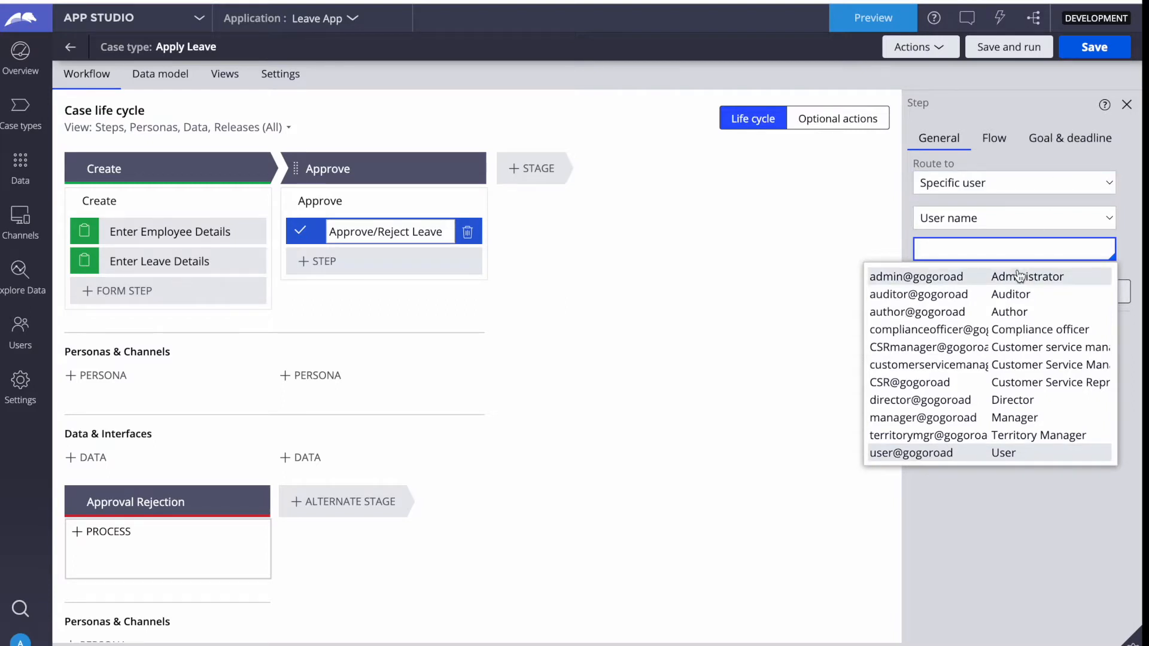
click(772, 330)
click(952, 249)
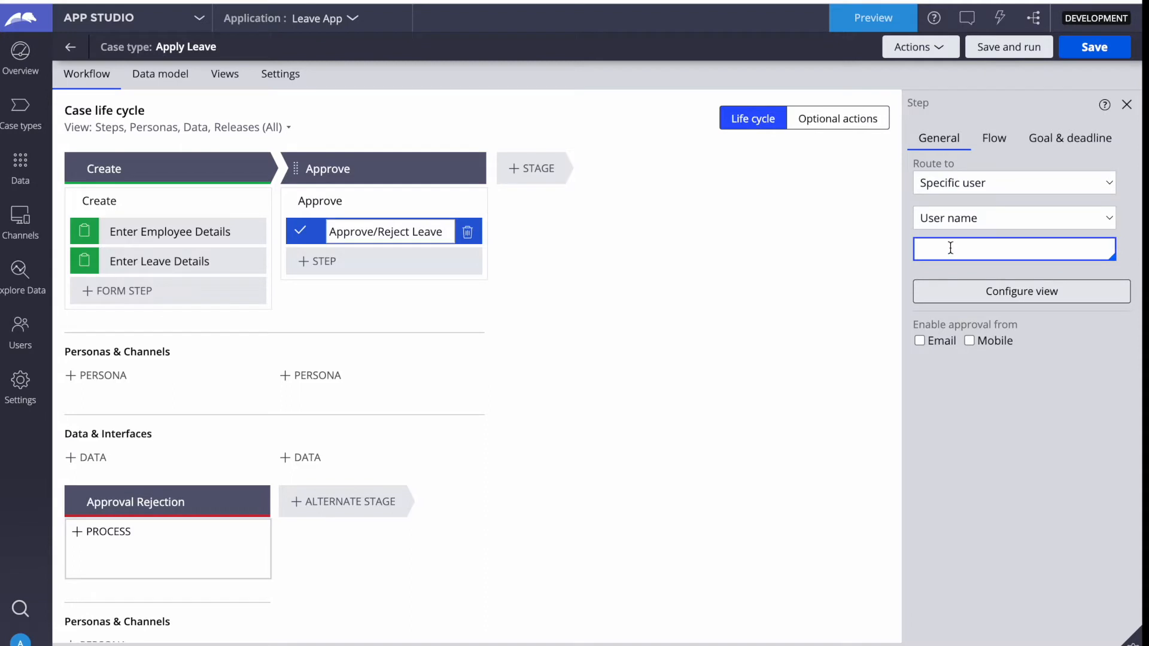
key(Down)
key(Down)
key(Down)
key(Down)
key(Down)
key(Down)
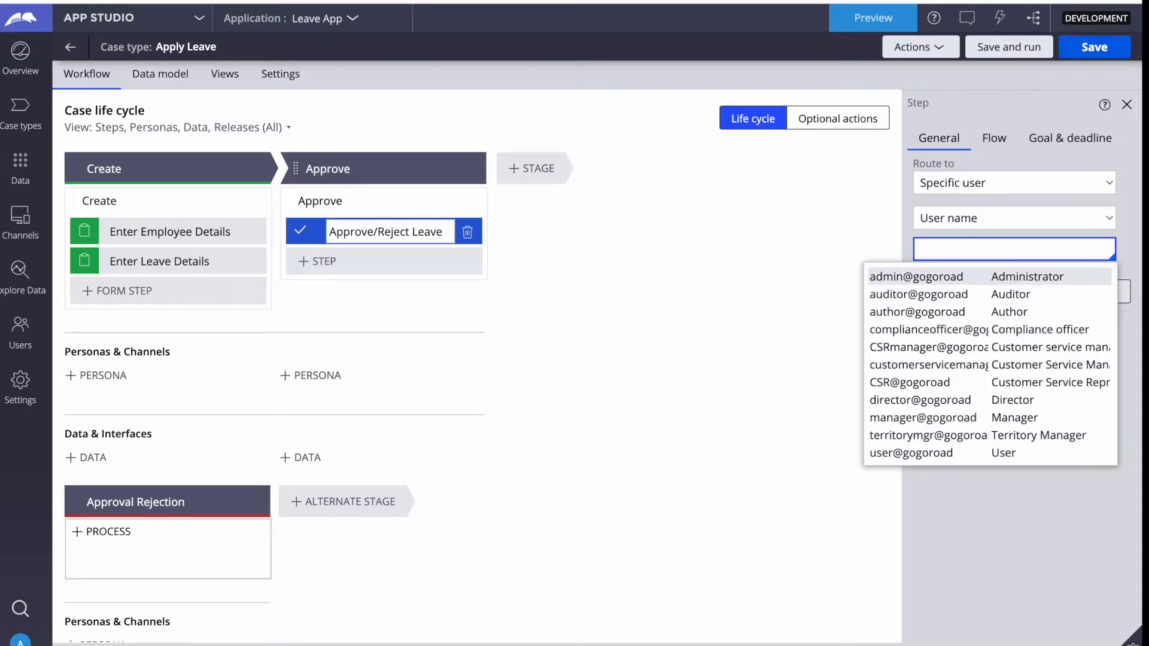
key(Down)
key(Down)
key(Down)
key(Down)
key(Down)
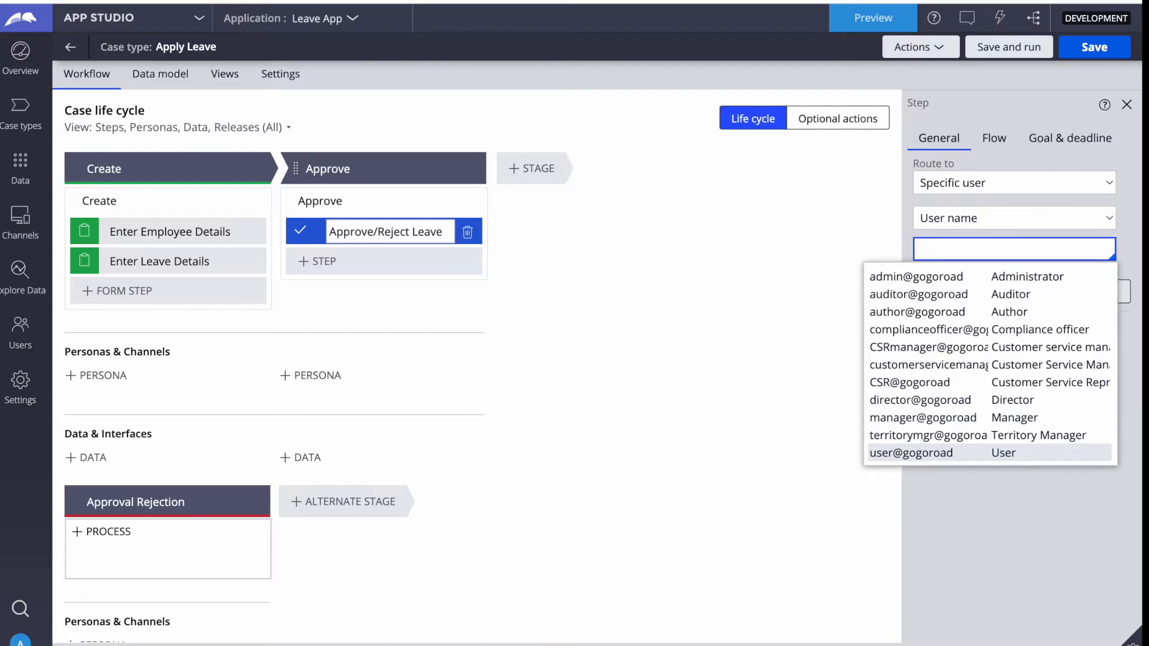
click(782, 233)
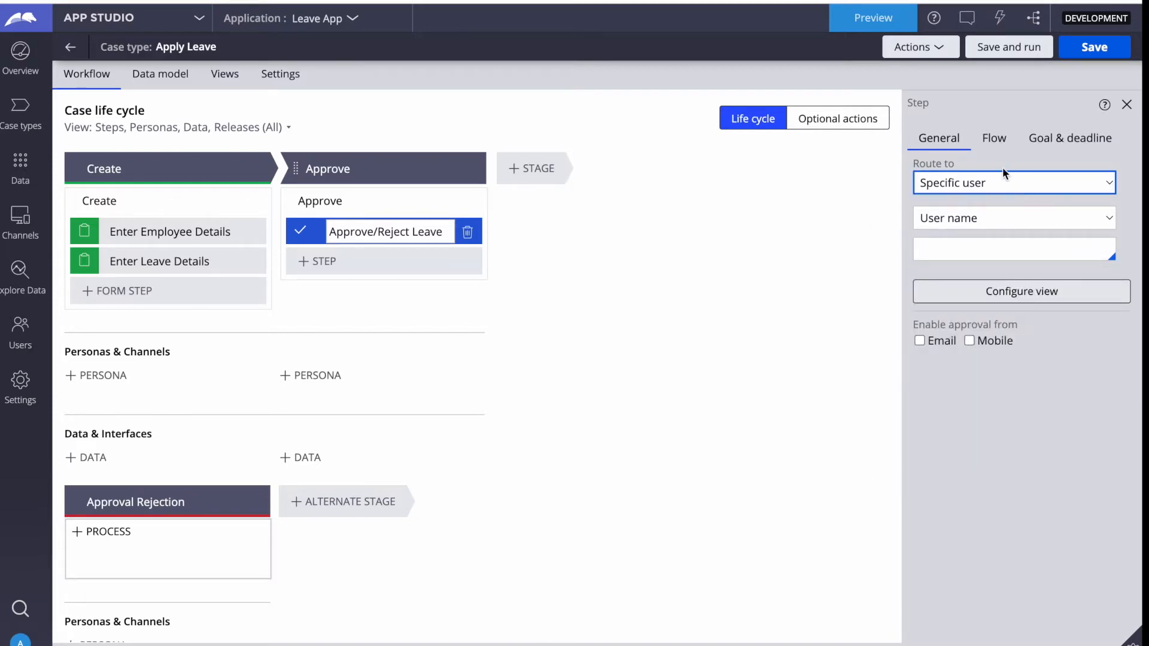
Route the Approve/Reject Leave step to a Work queue, browsing queue suggestions like GoGoRoad:Users.
click(961, 182)
click(949, 202)
click(975, 224)
key(Down)
key(Down)
key(Down)
key(Down)
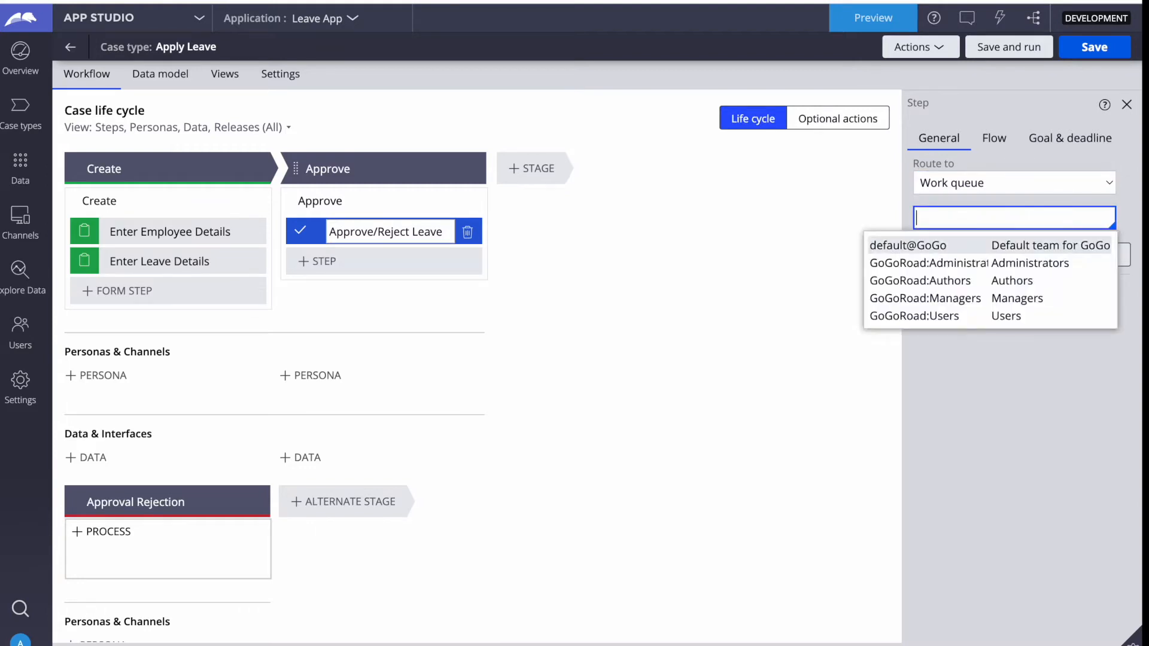
key(Down)
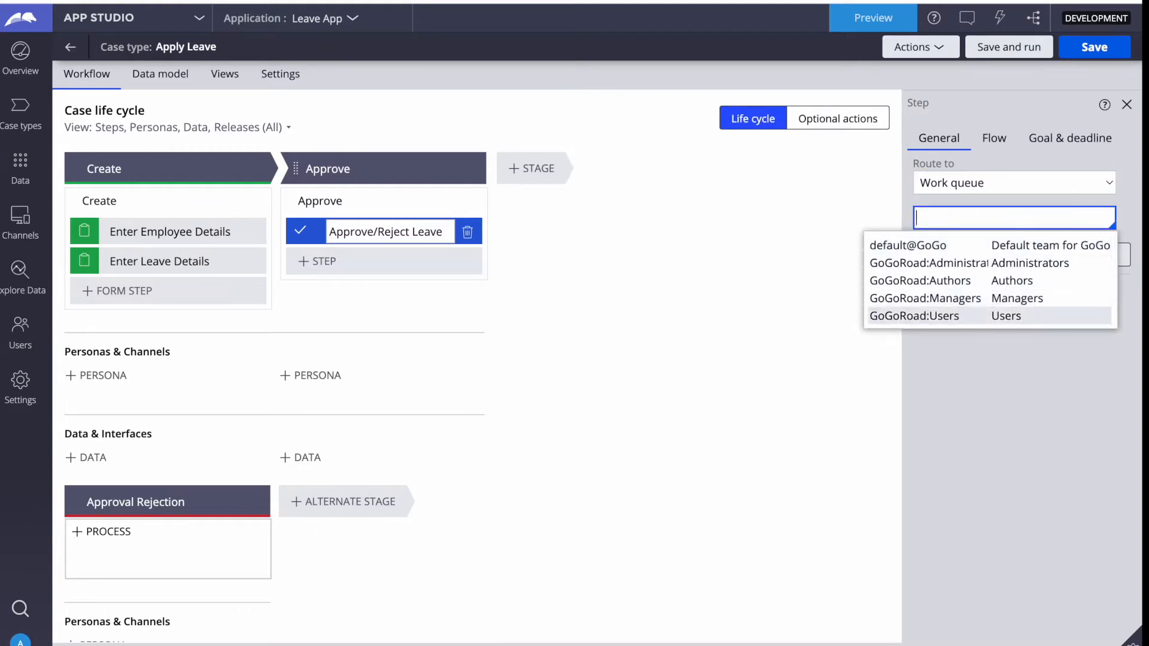
click(745, 311)
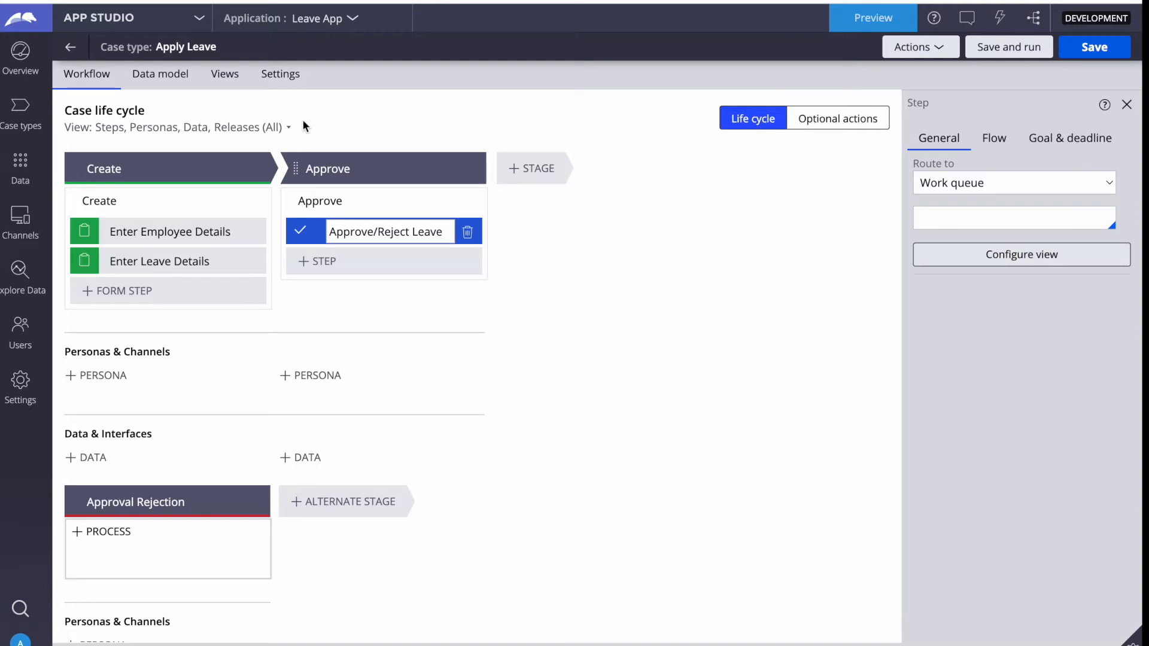
In Dev Studio, set the operator's First name and Full name to 'Employee 1' and save.
click(153, 27)
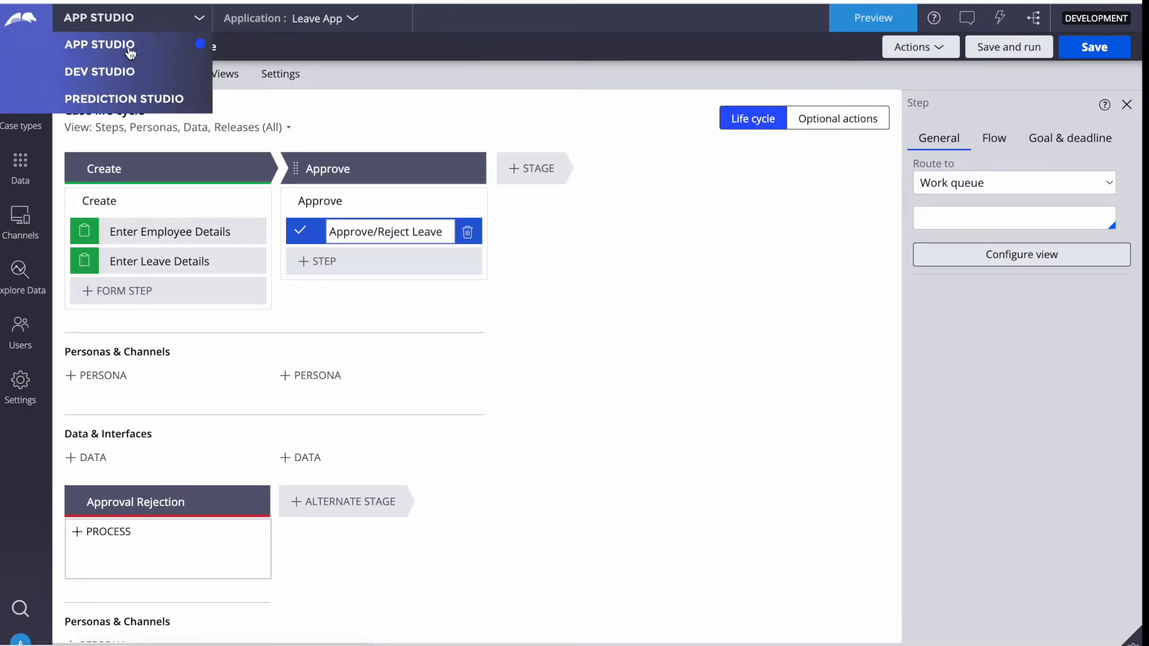
click(105, 74)
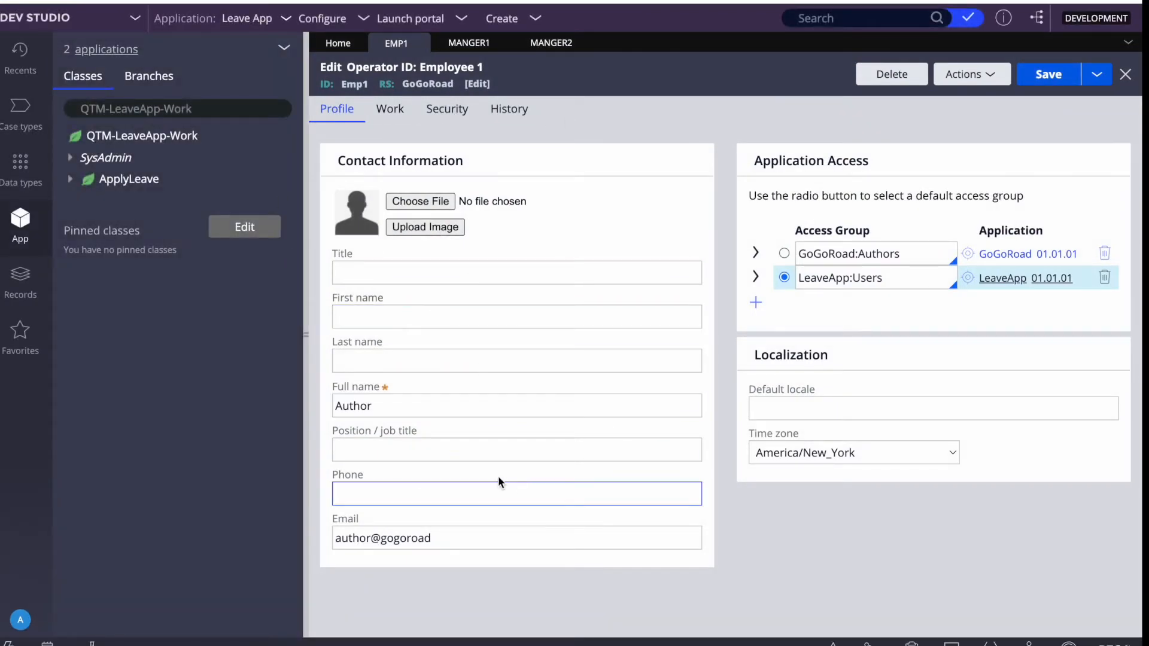
double_click(357, 85)
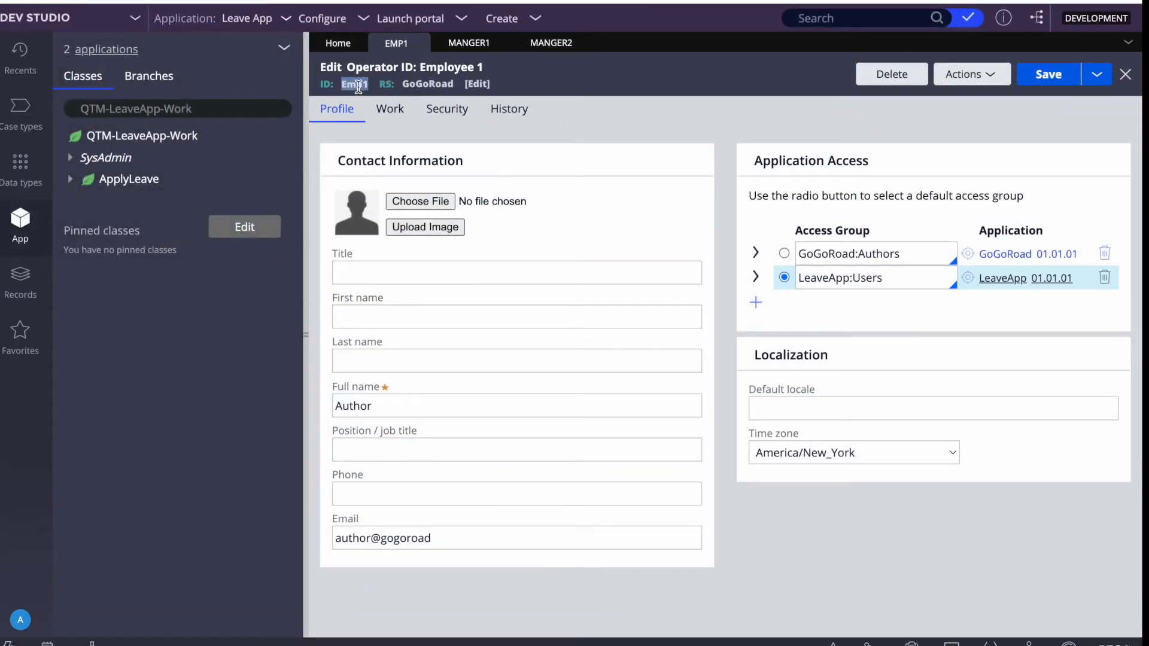
click(351, 316)
text(E)
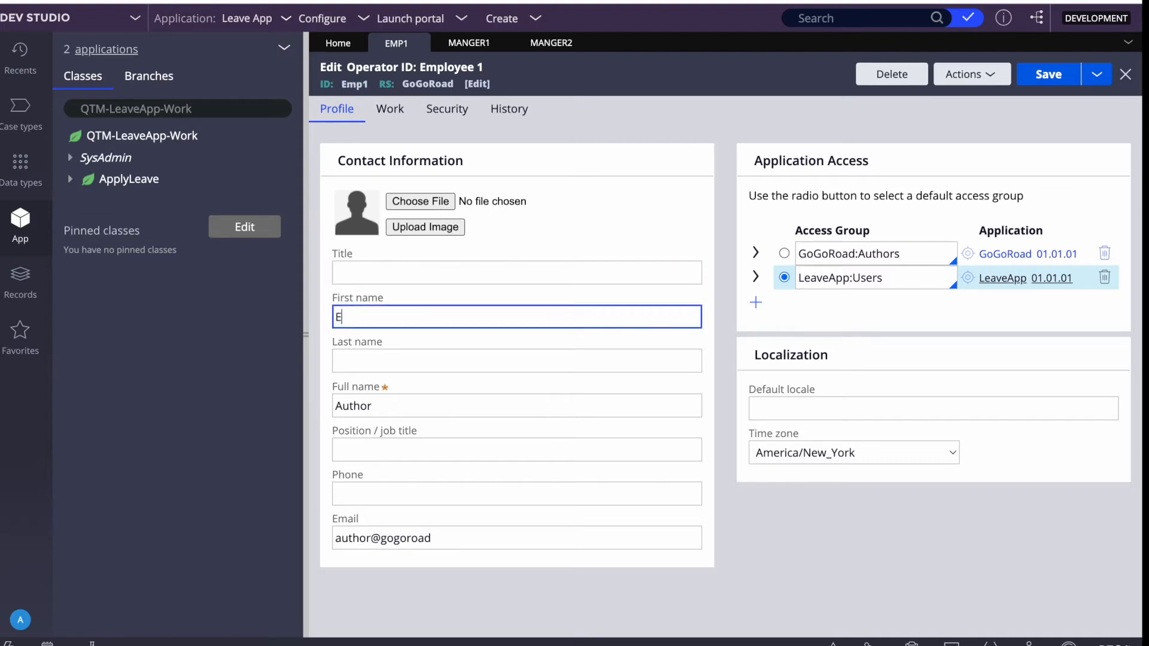
text(mployee 1)
triple_click(369, 311)
key(ctrl+c)
triple_click(377, 405)
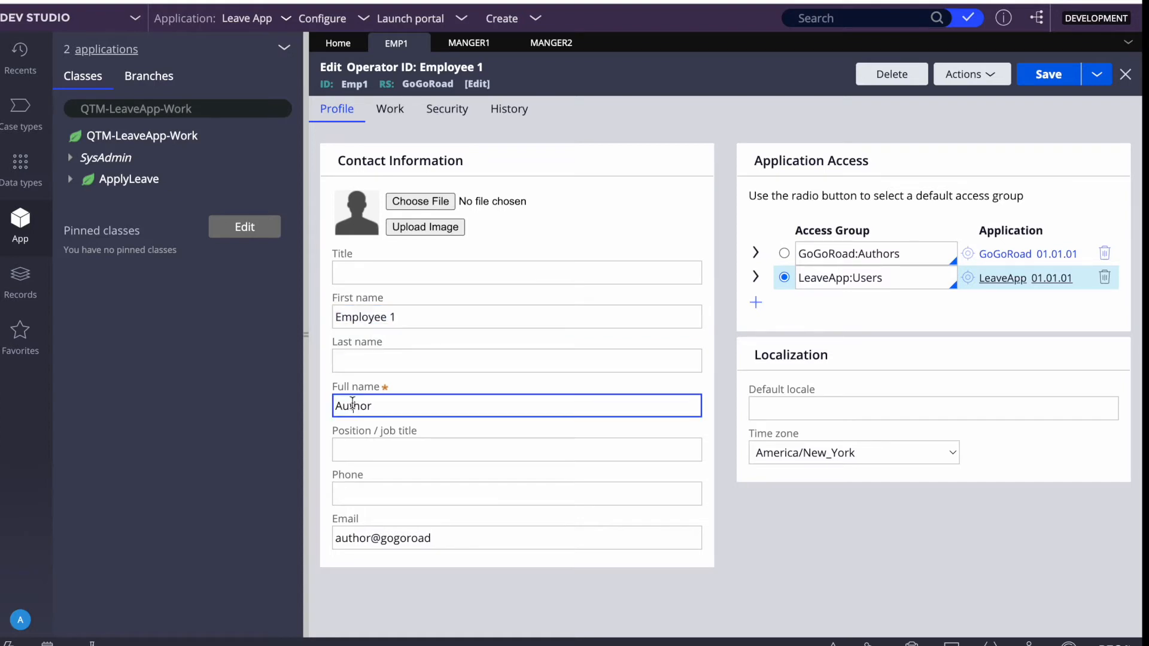
key(ctrl+v)
click(1056, 77)
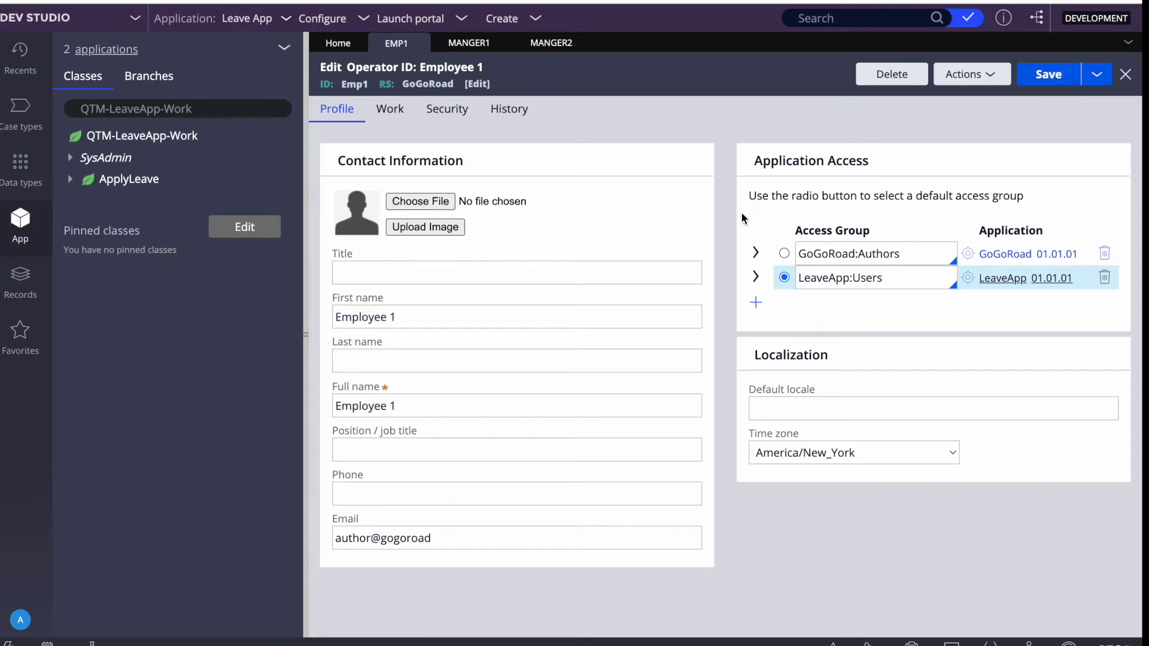
Remove the GoGoRoad:Authors access group so only LeaveApp:Users remains.
triple_click(847, 277)
triple_click(871, 277)
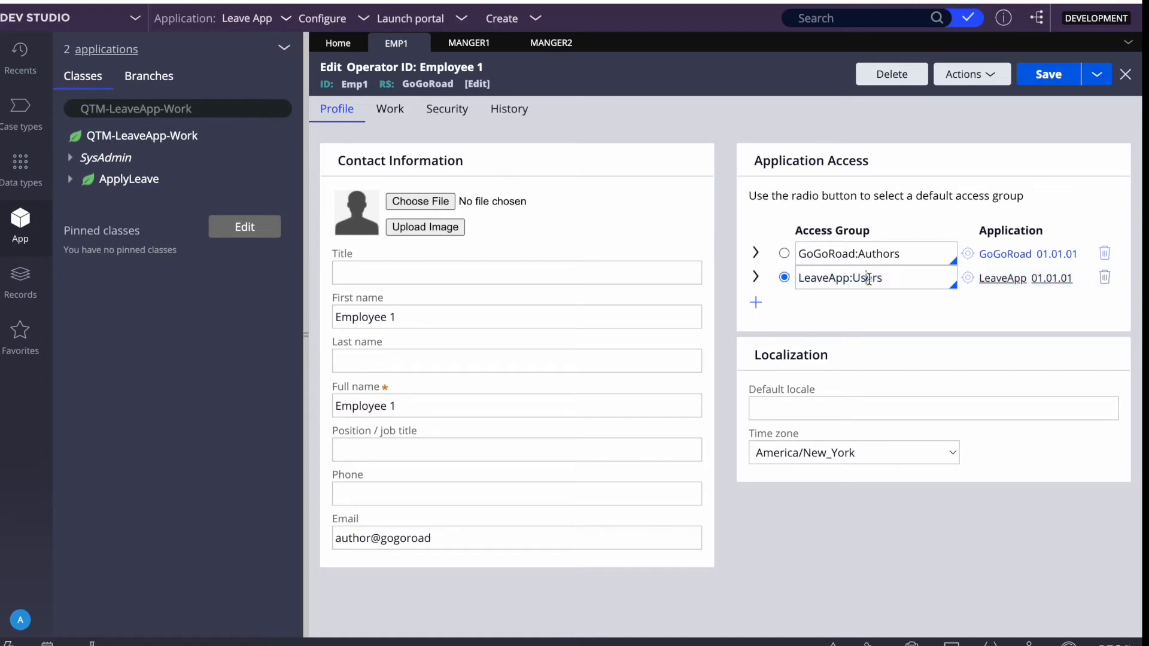
click(1105, 254)
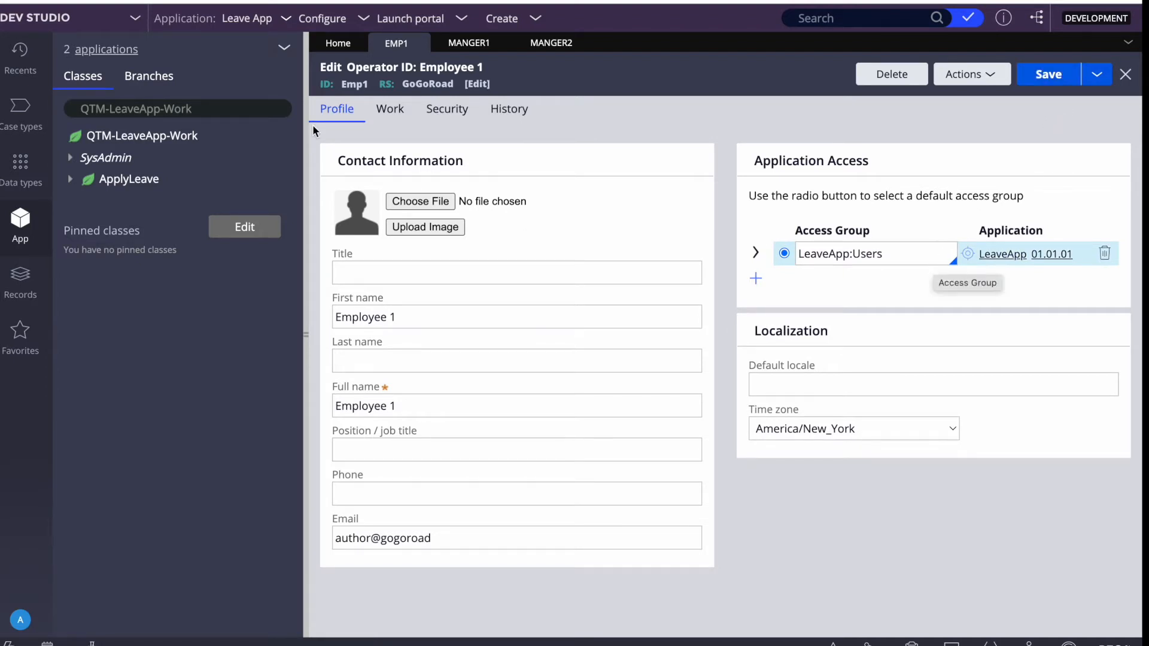
click(474, 47)
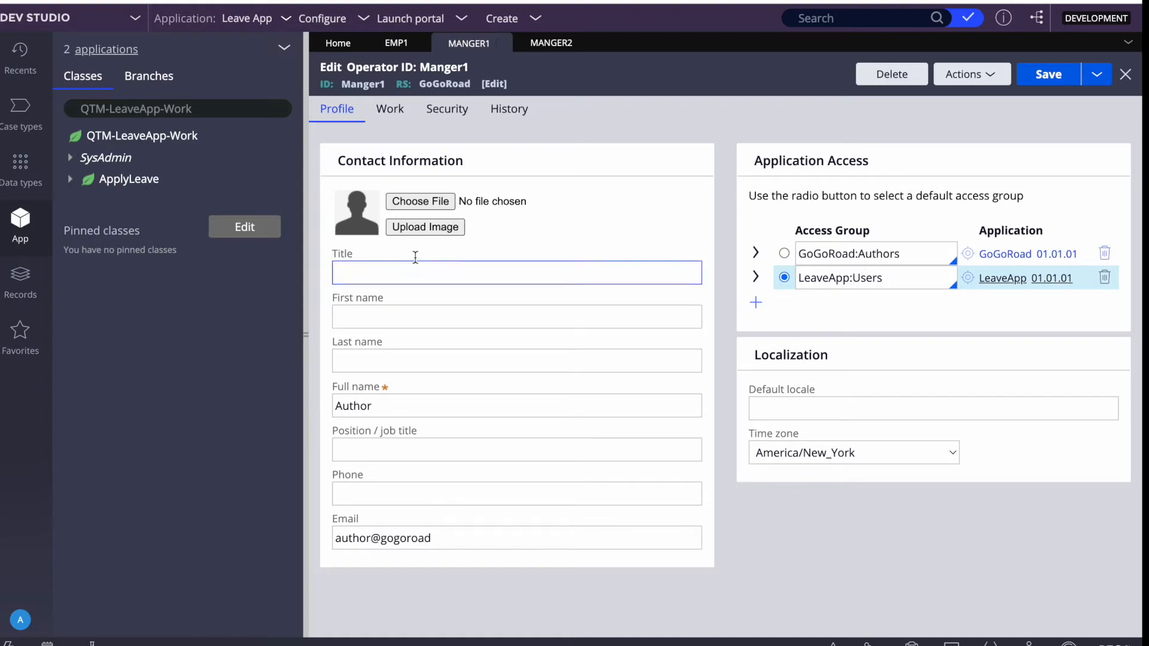
Remove GoGoRoad:Authors from the first manager, set Full name to 'Manager1', and save.
click(1104, 252)
double_click(865, 255)
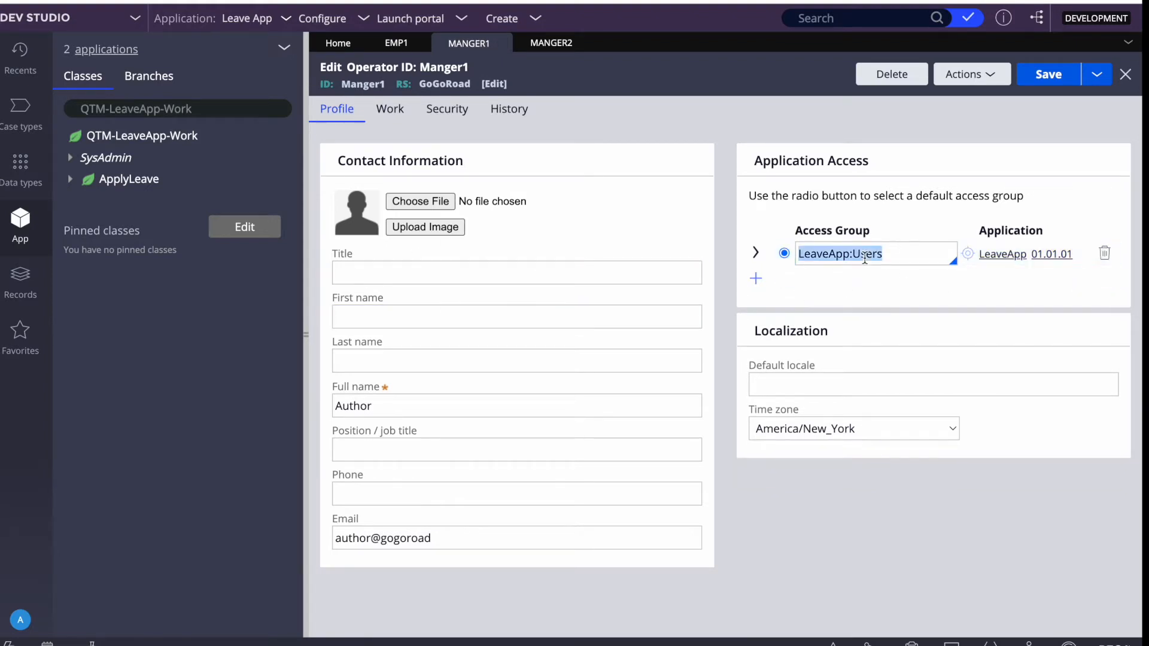
double_click(344, 408)
text(Manager)
key(BackSpace)
key(BackSpace)
key(BackSpace)
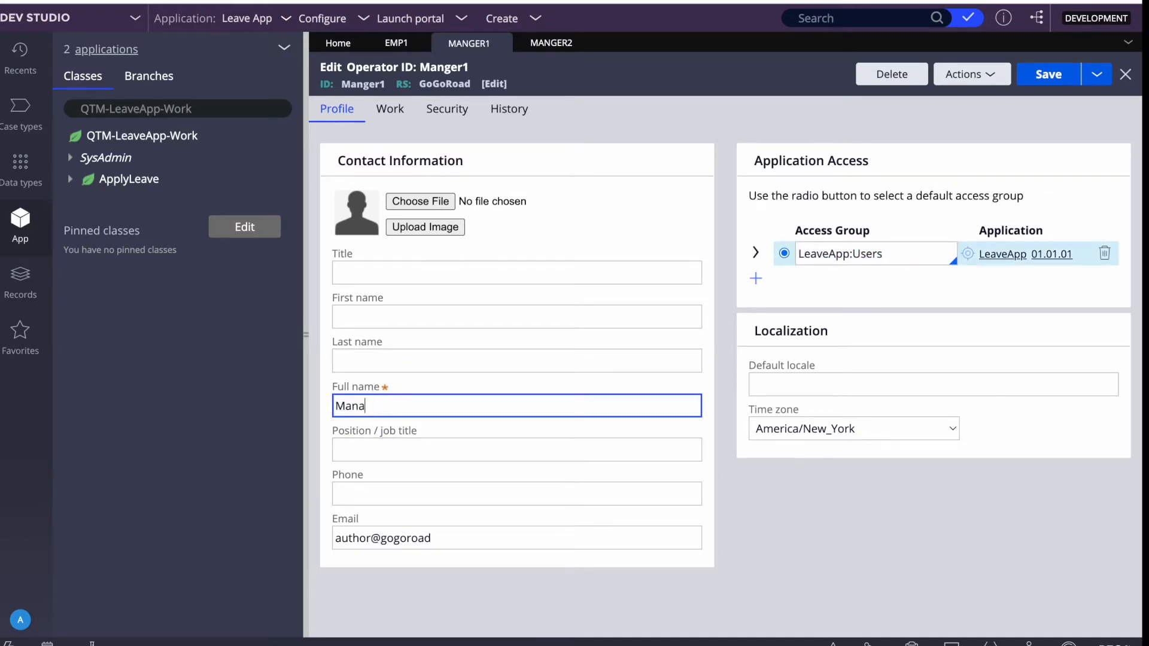
text(ger1)
click(1049, 74)
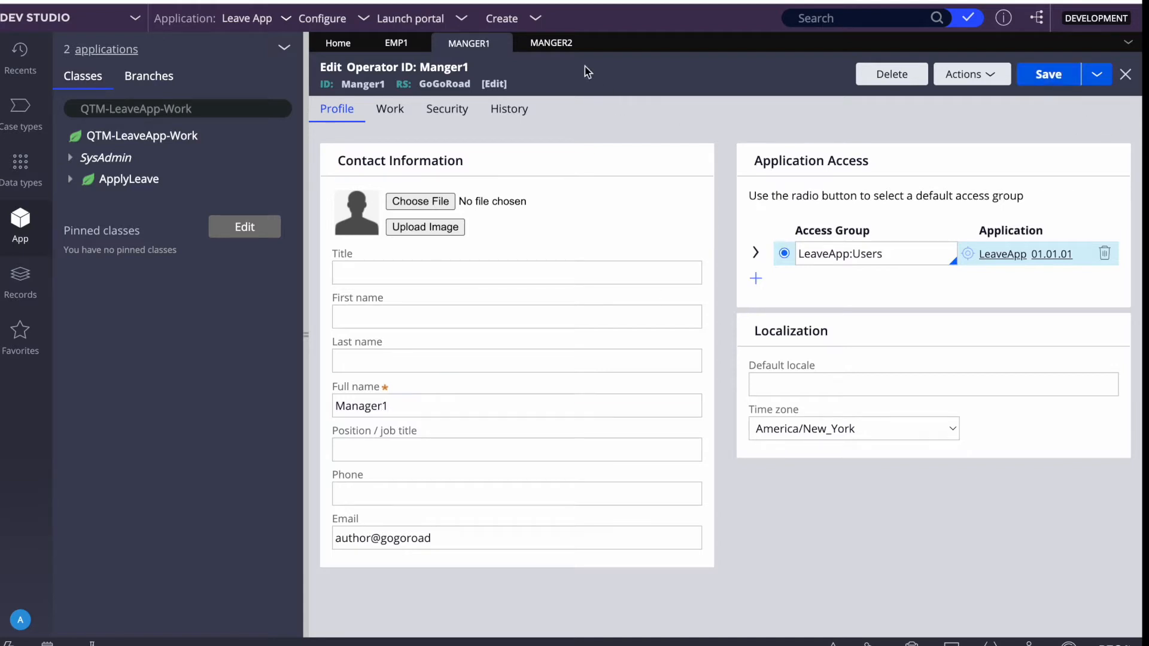
Open the second manager's operator record and select its Full name value 'Author'.
click(551, 43)
click(359, 400)
double_click(359, 400)
Replace the second manager's Full name 'Author' with 'Manager 2' and save the record.
text(Employee)
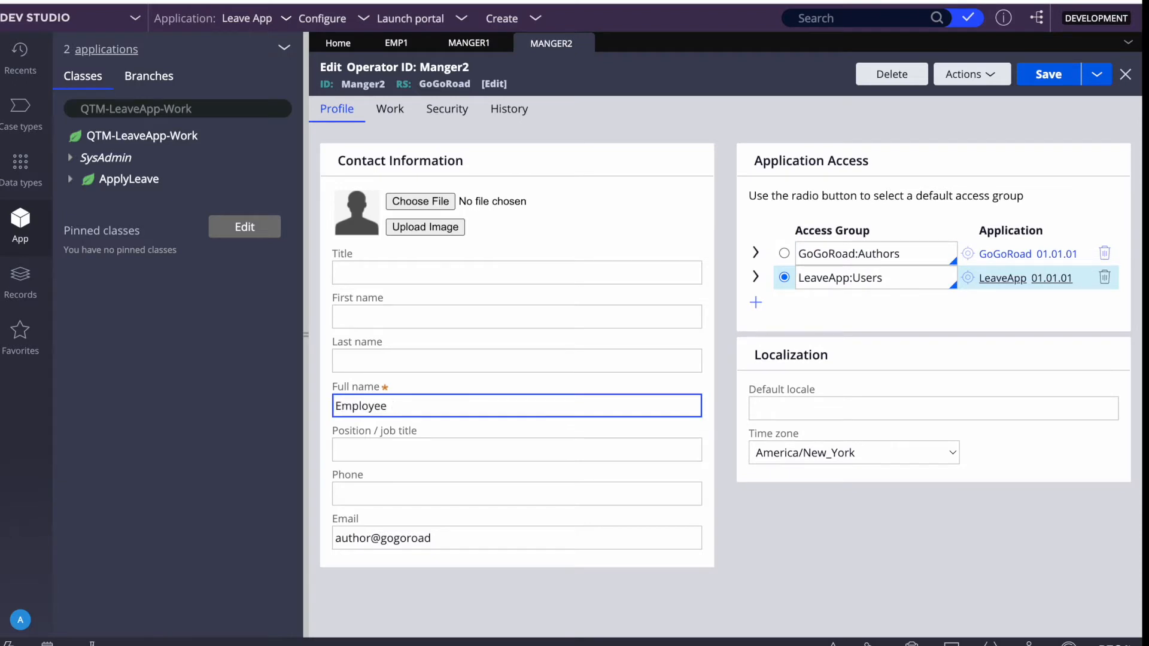
key(BackSpace)
key(BackSpace)
key(BackSpace)
key(BackSpace)
key(BackSpace)
key(BackSpace)
key(BackSpace)
key(BackSpace)
text(Manager 2)
key(BackSpace)
text(2)
click(1047, 76)
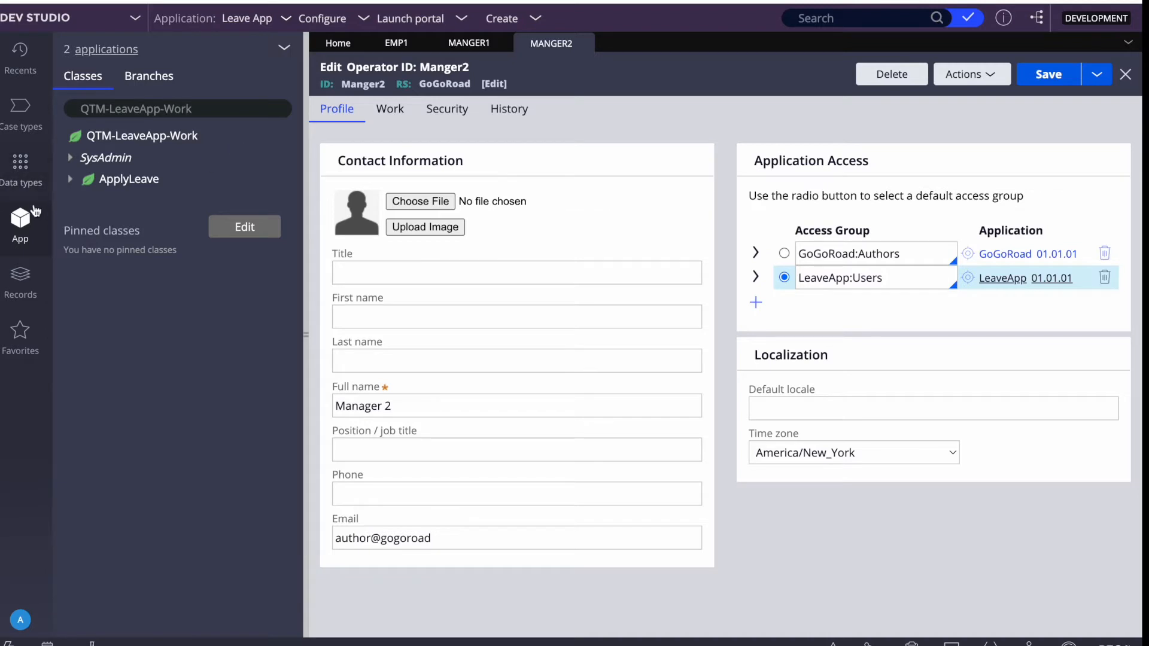
Open the Apply Leave case type and select its Approve/Reject Leave step.
click(19, 107)
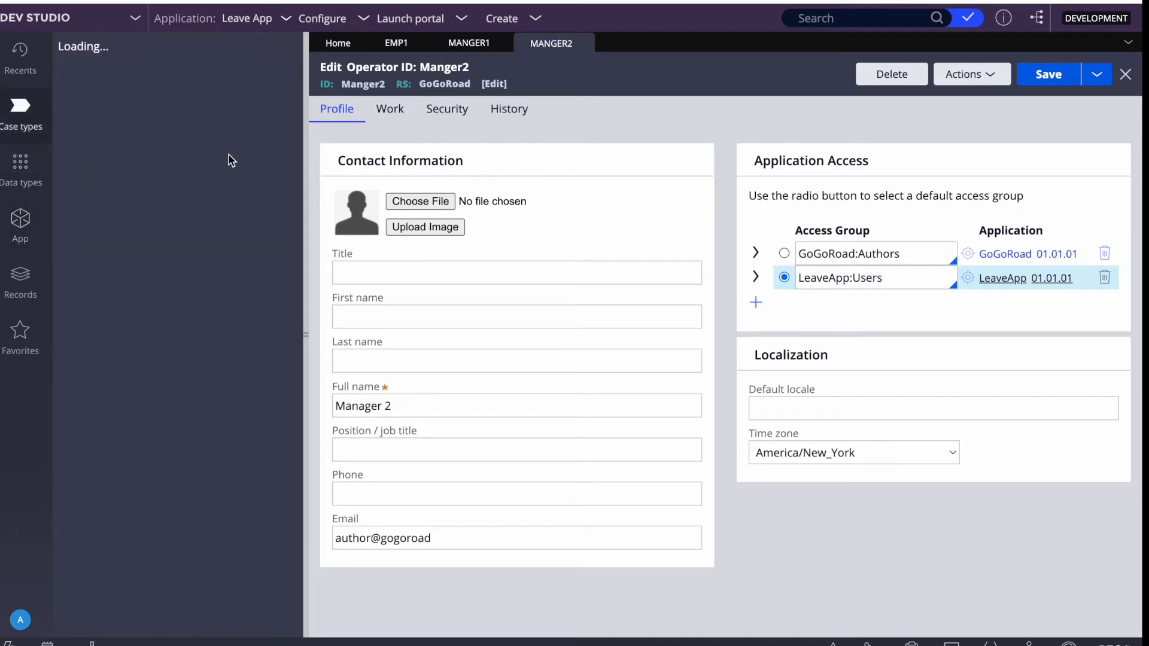
click(78, 99)
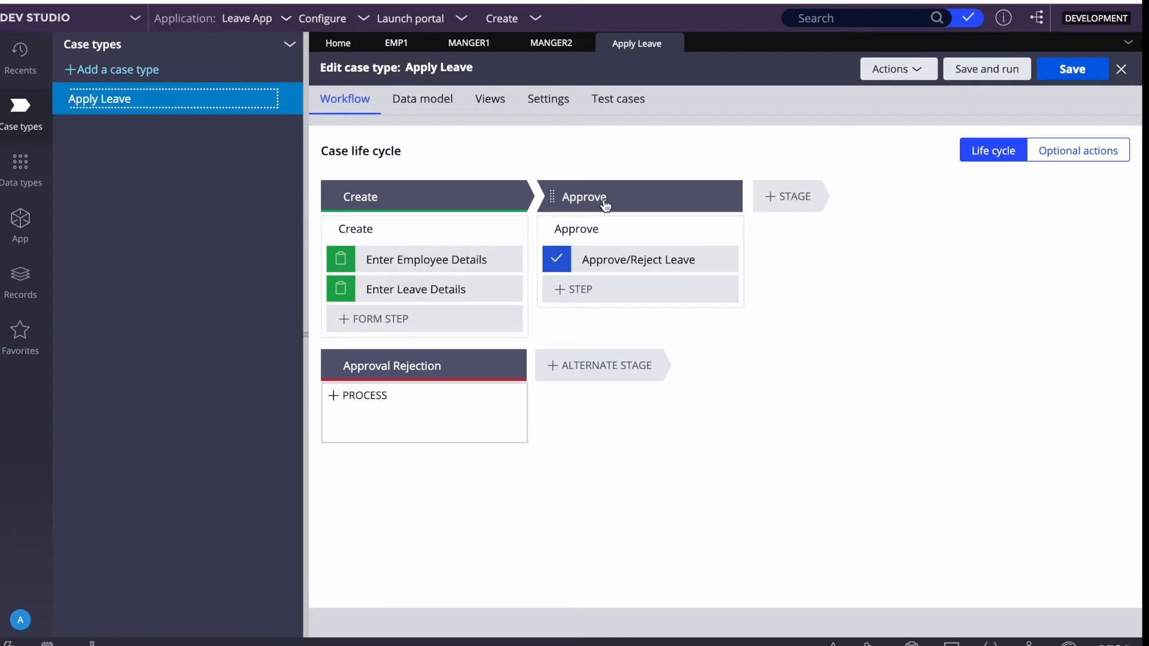
click(623, 264)
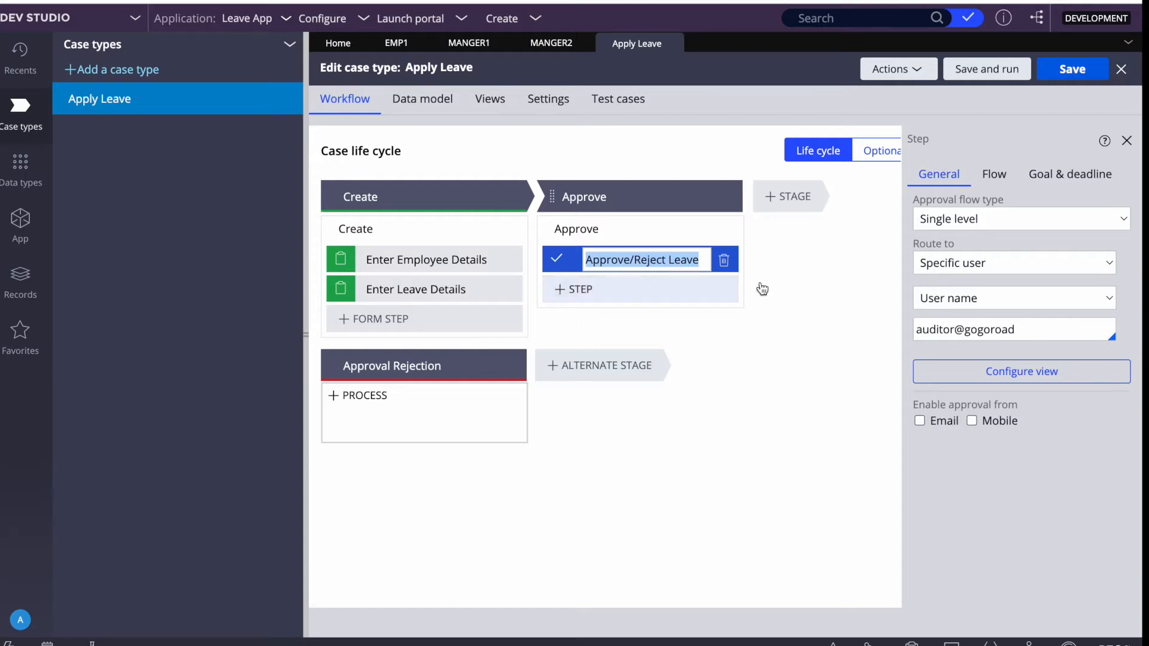
Route the step by User name to the first manager operator and save the case type.
click(980, 299)
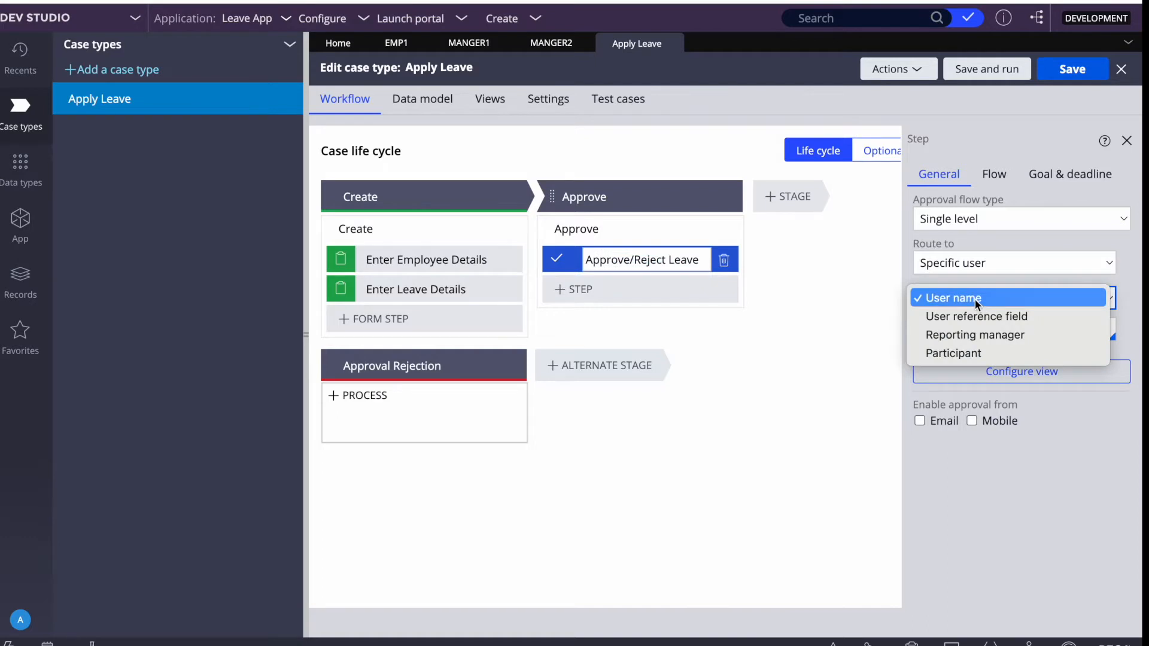
click(975, 300)
triple_click(967, 331)
key(BackSpace)
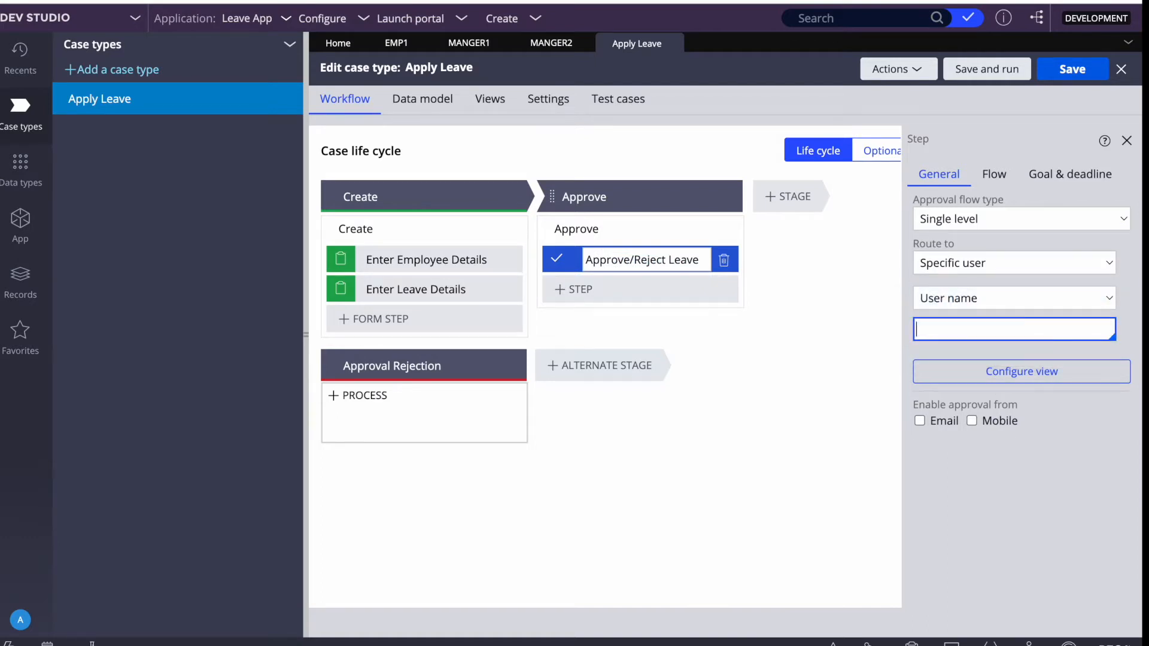
key(Down)
key(Down)
key(Down)
key(Down)
key(Down)
key(Down)
key(Down)
key(Down)
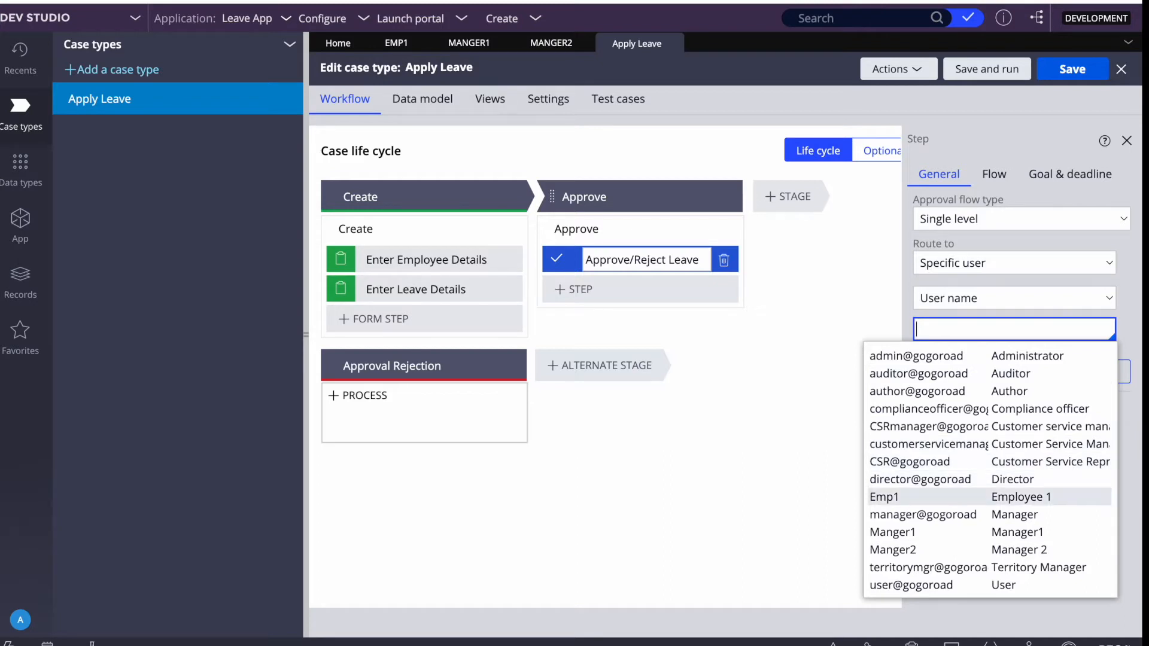
key(Down)
key(Down)
key(Down)
key(Up)
key(Up)
key(Up)
key(Down)
key(Down)
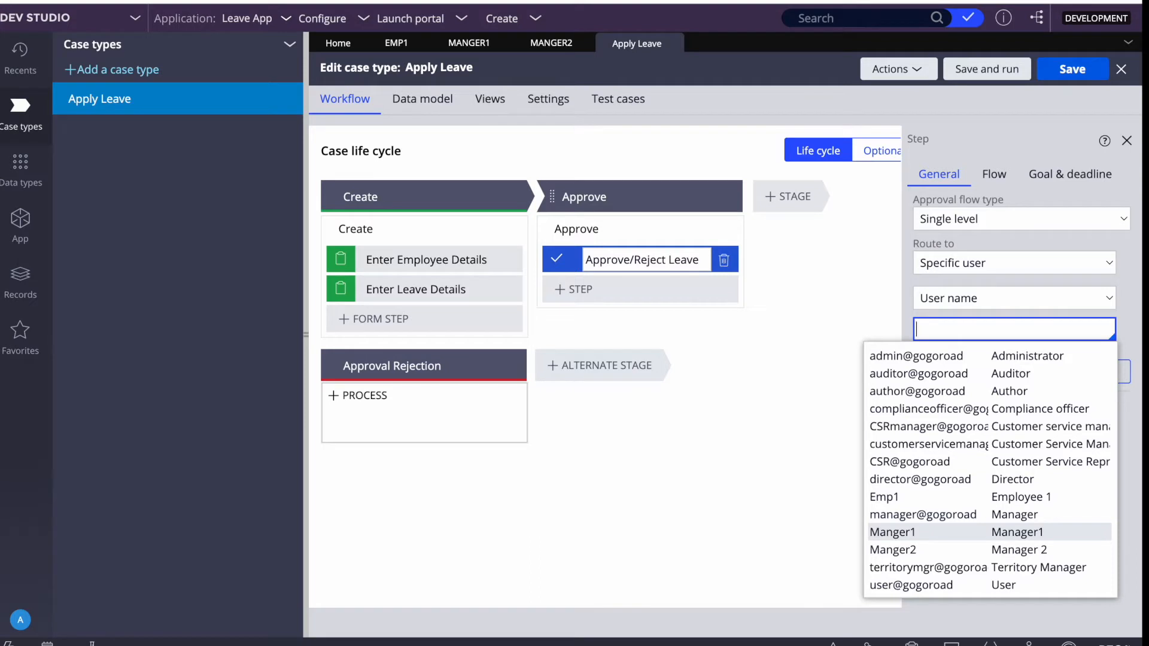
key(Return)
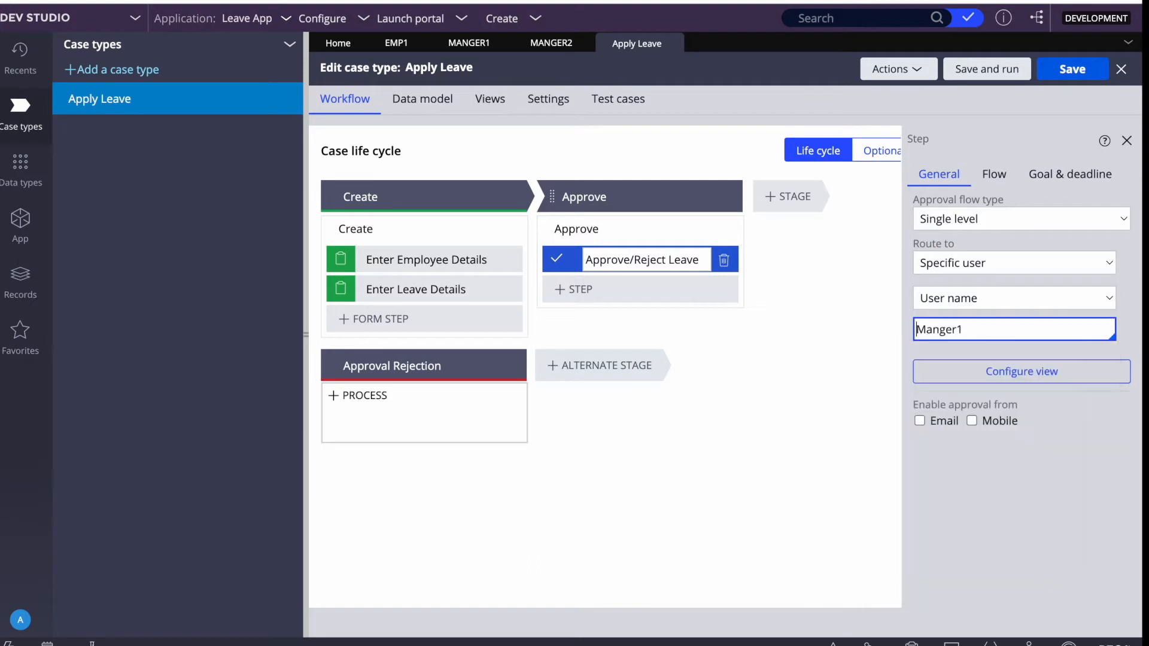
click(1069, 67)
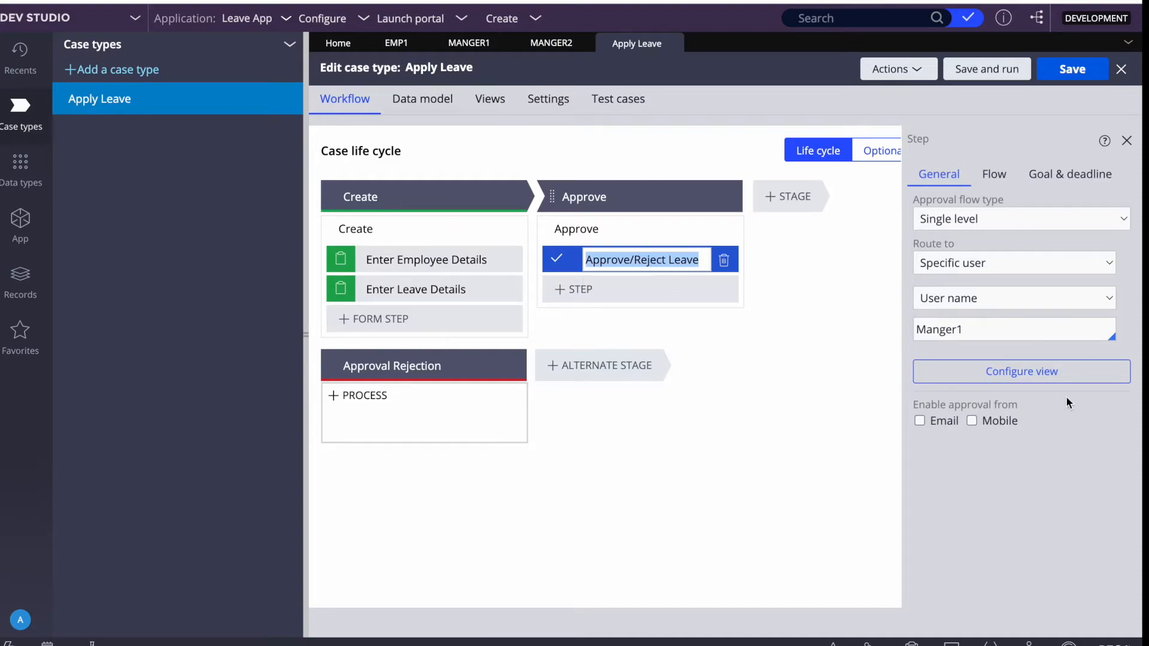
key(F4)
Under Routing in Pega, add 'Work table --- hold case /work object' and 'Assign Table - work list/ workbasket'.
click(688, 634)
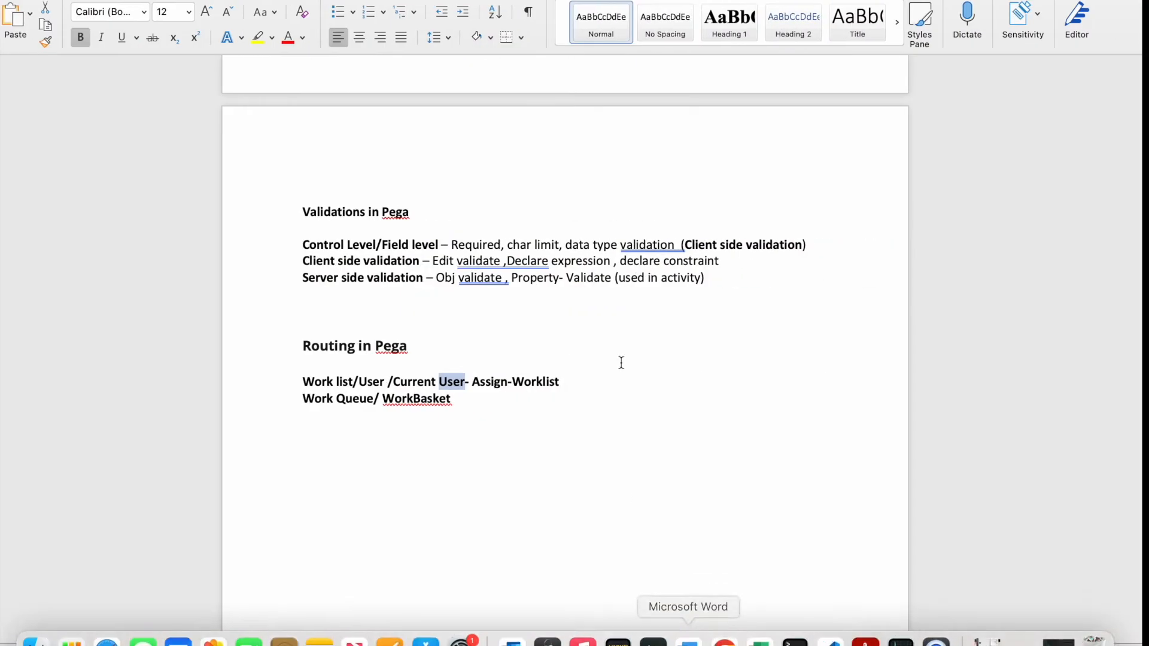
text(Work )
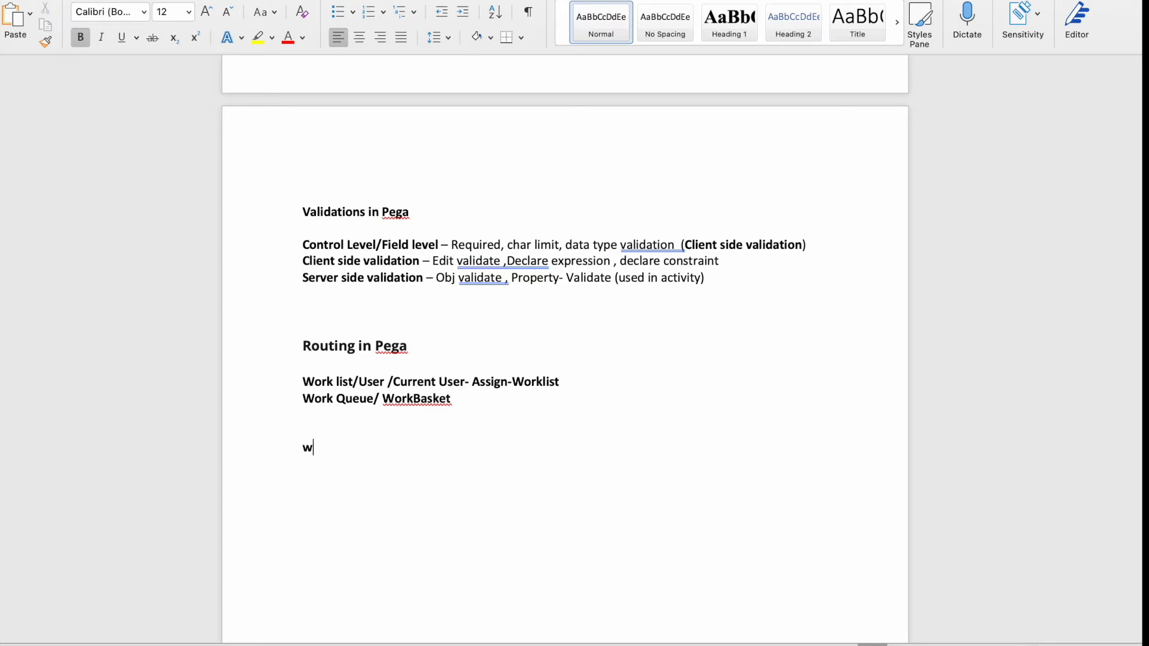
text(tan)
key(BackSpace)
text(ble)
click(398, 449)
text(--- which co)
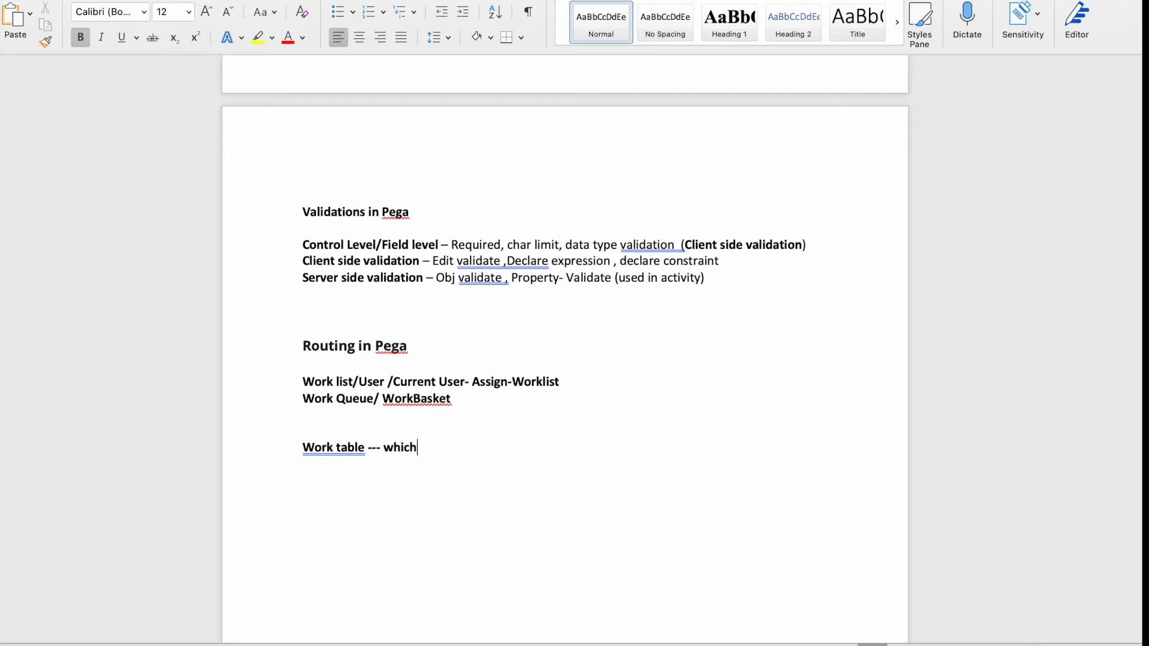
key(BackSpace)
key(BackSpace)
text(hold case /work )
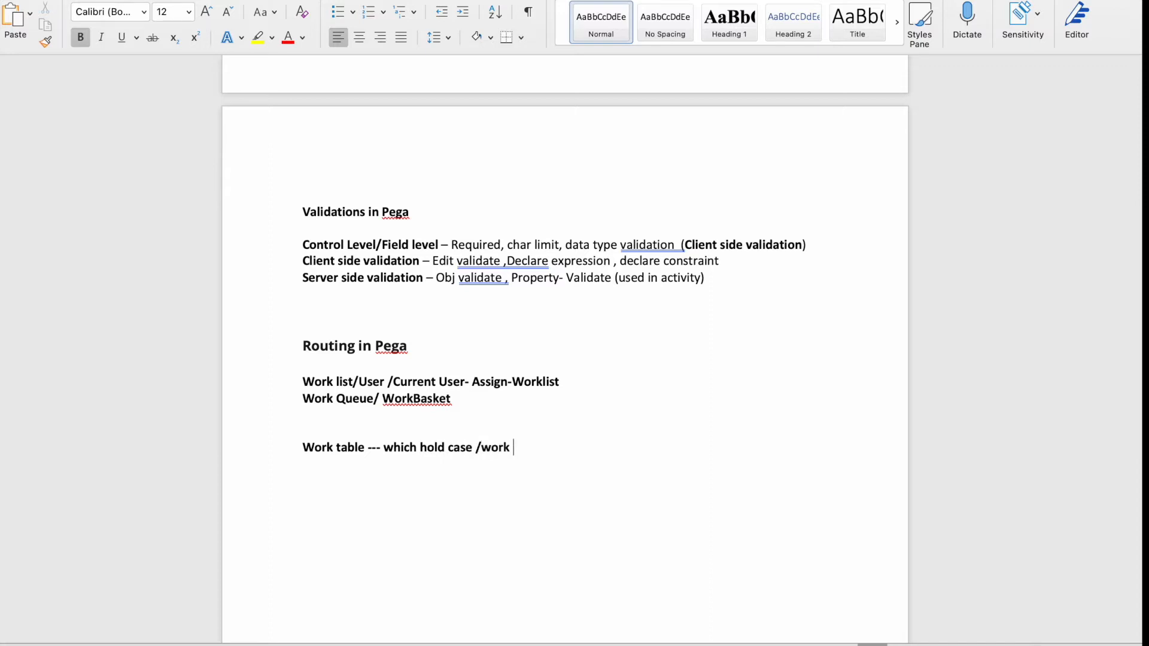
text(object )
text(/)
text(Assign T)
text(abl)
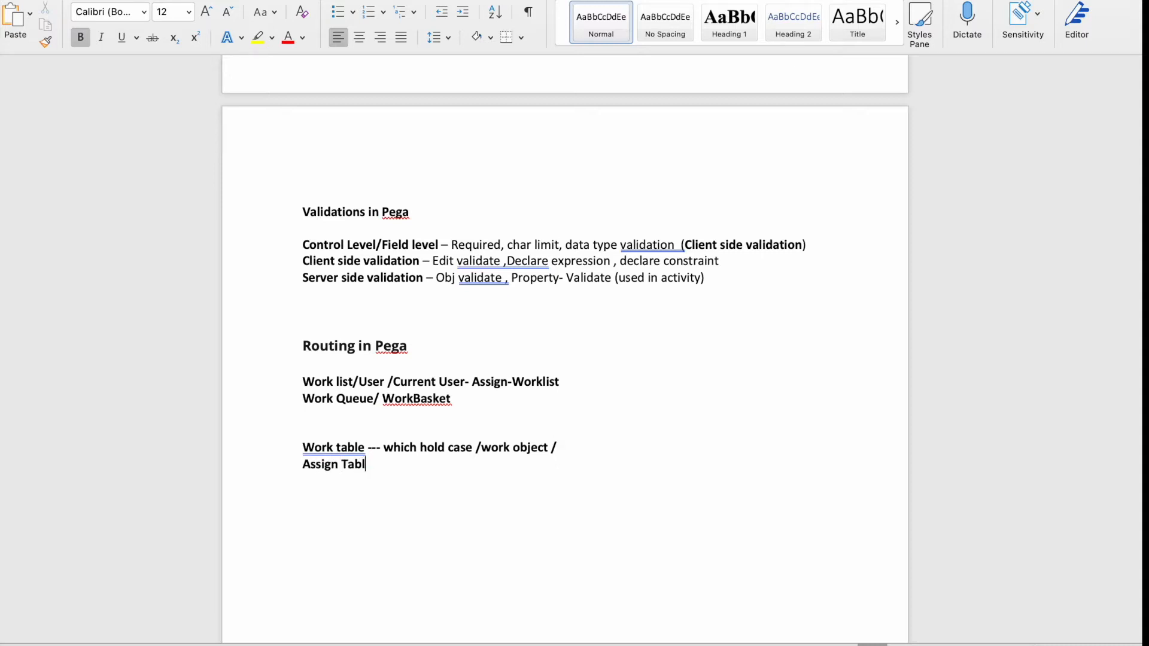
text(e - work list/ workbasket)
Select the new Work table and Assign Table lines to highlight them.
drag(523, 467, 334, 446)
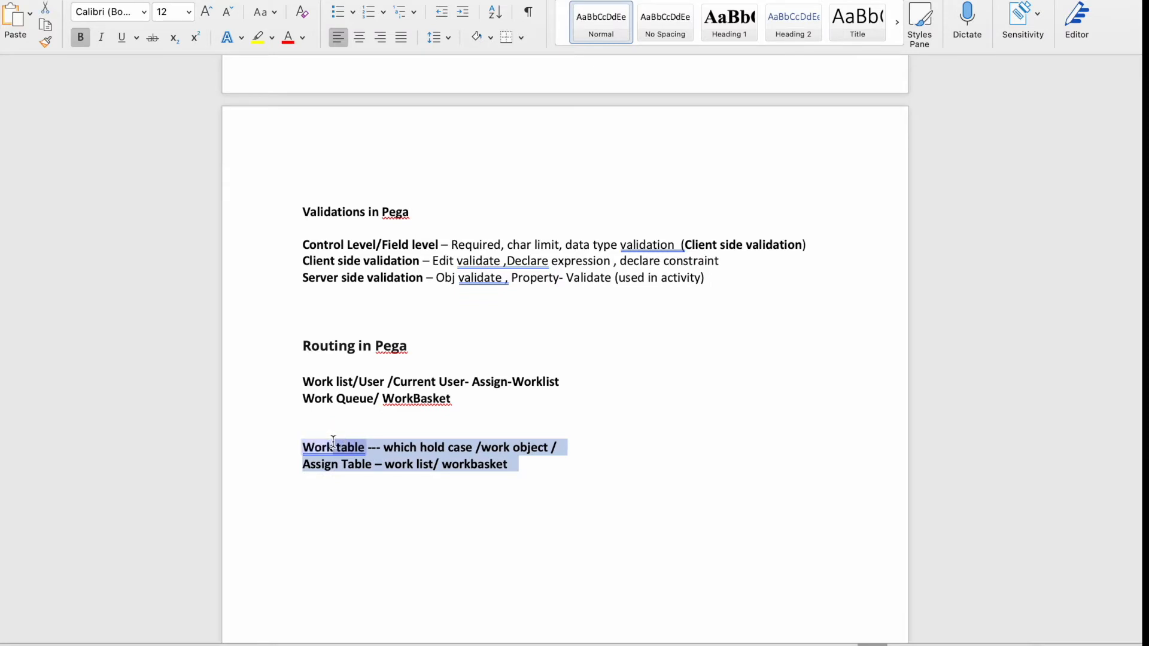
click(401, 498)
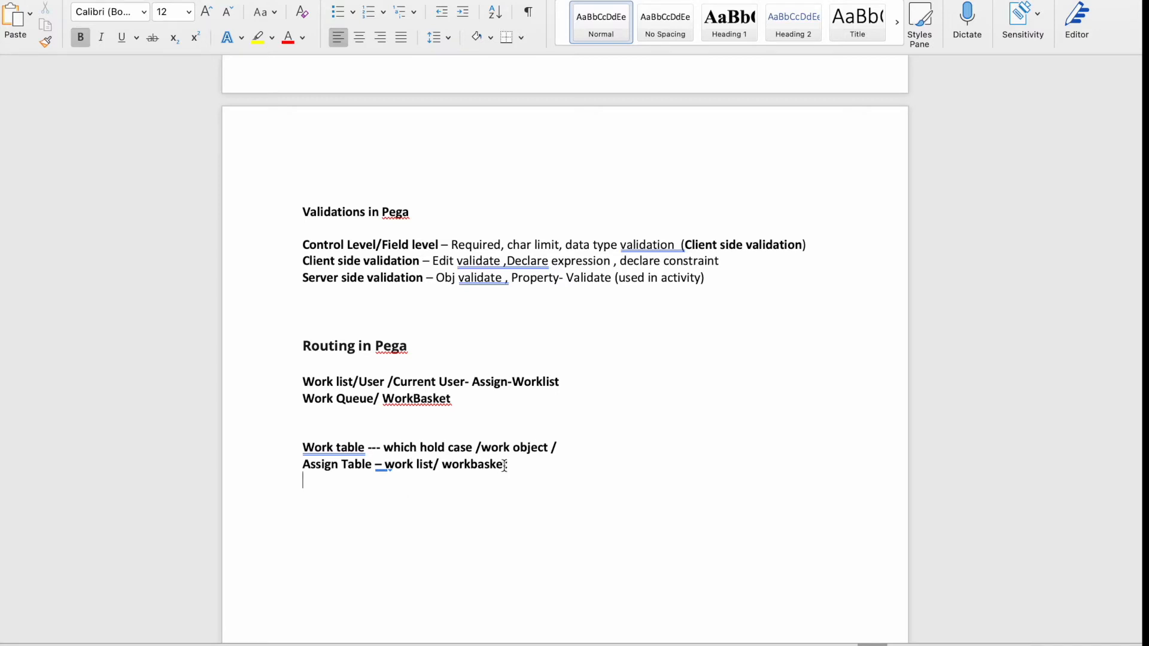
double_click(475, 463)
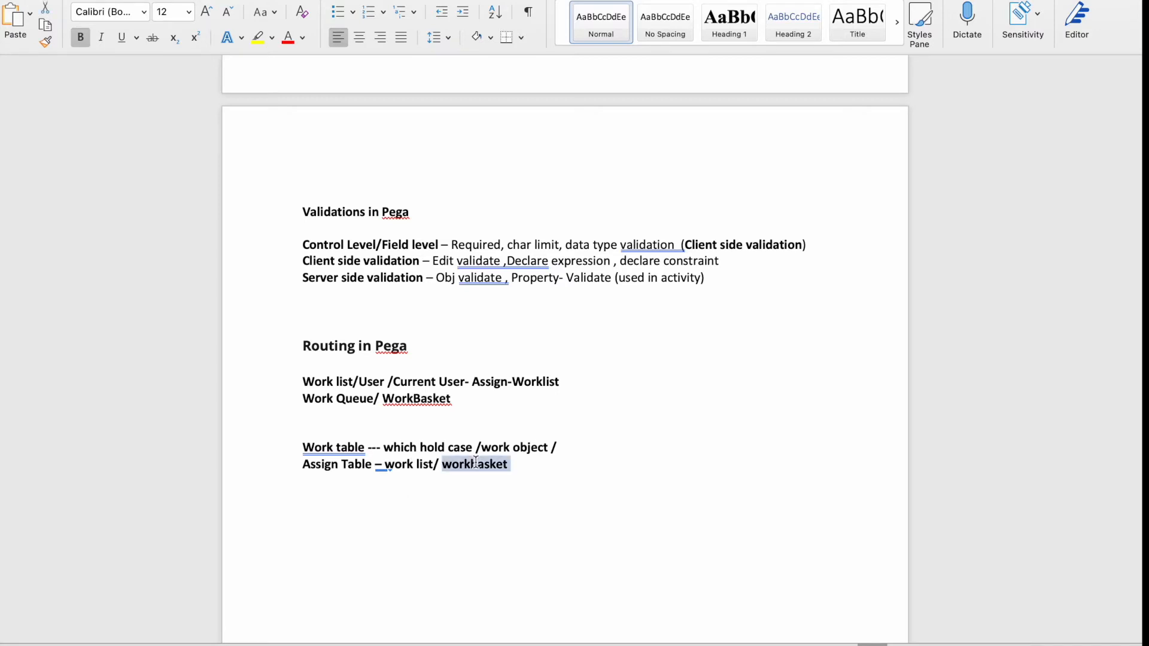
drag(303, 447, 366, 447)
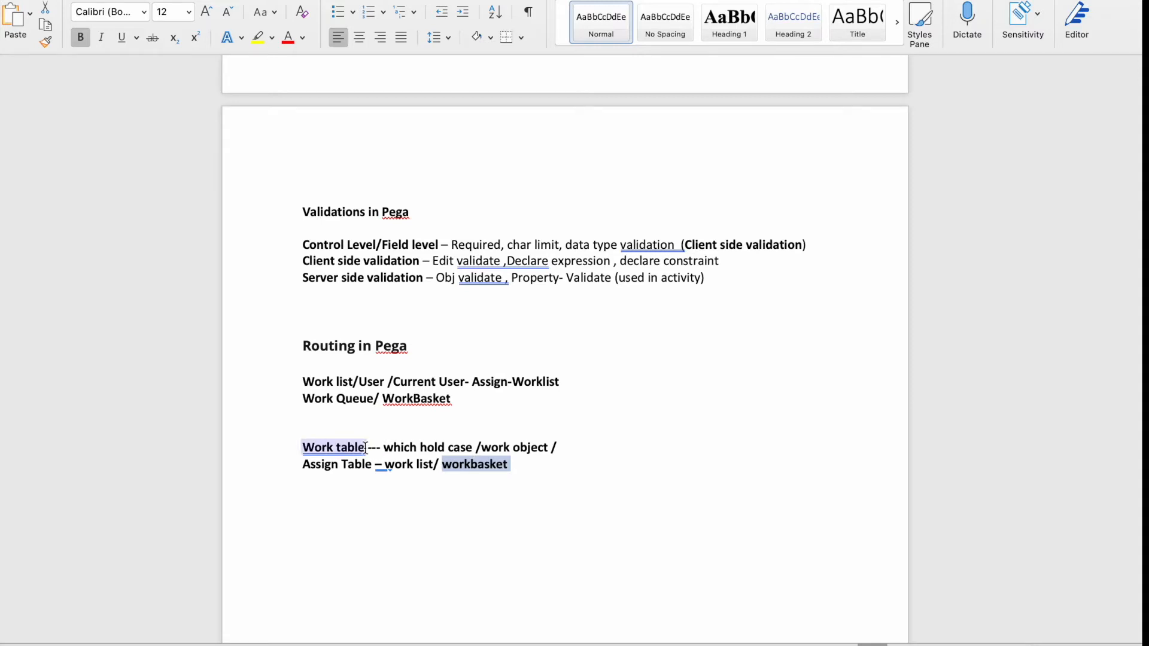
drag(516, 470, 274, 469)
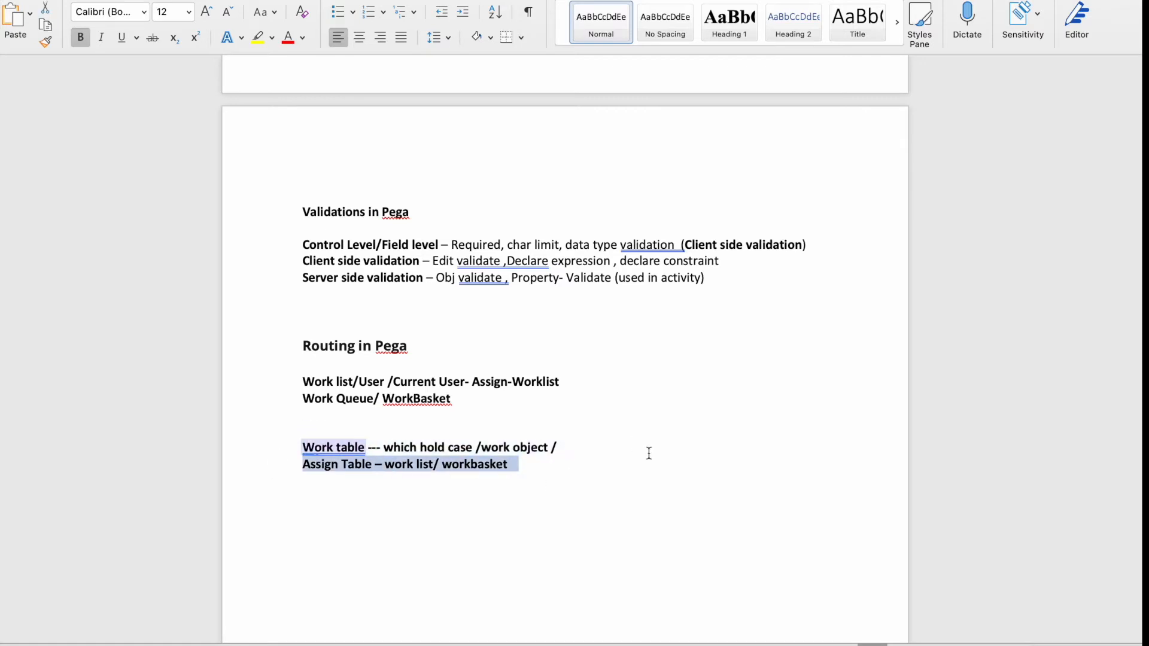
drag(571, 443, 298, 450)
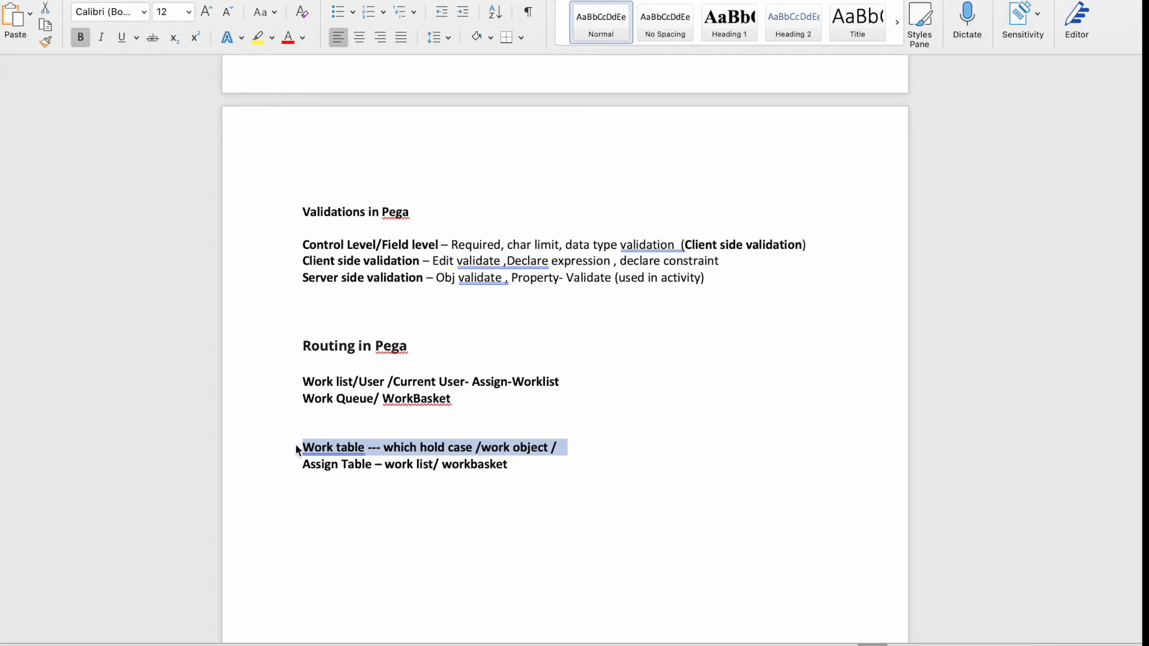
click(316, 449)
drag(523, 464, 280, 477)
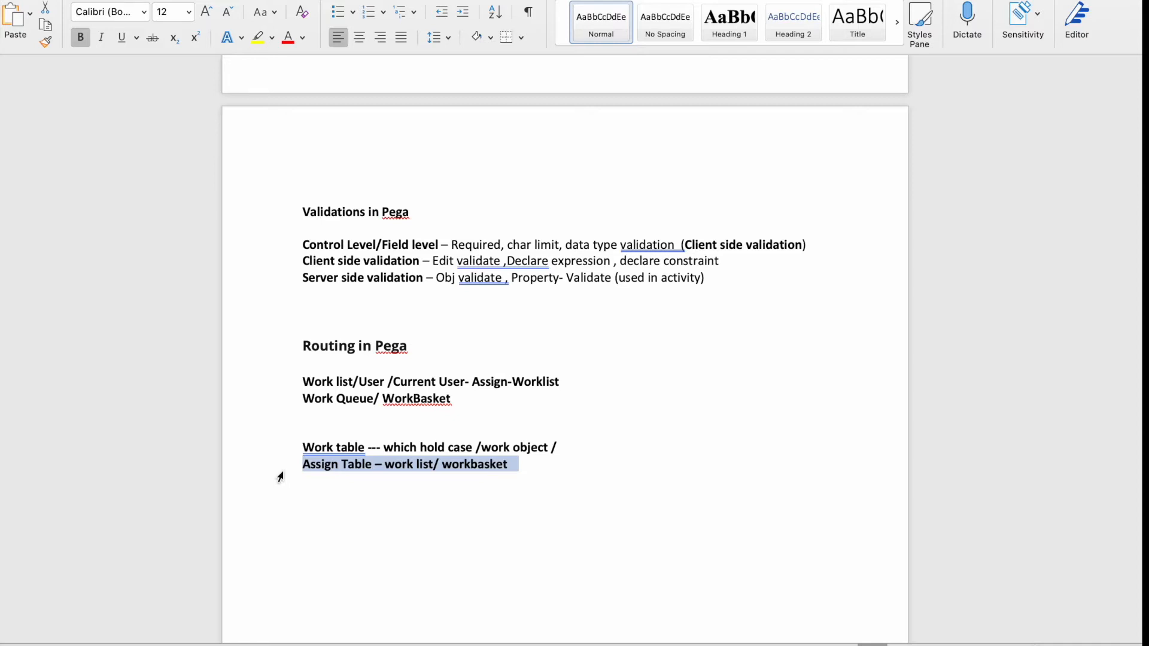
click(530, 476)
Open a new Chrome Incognito window and load the Pega login page from the pasted URL.
key(F4)
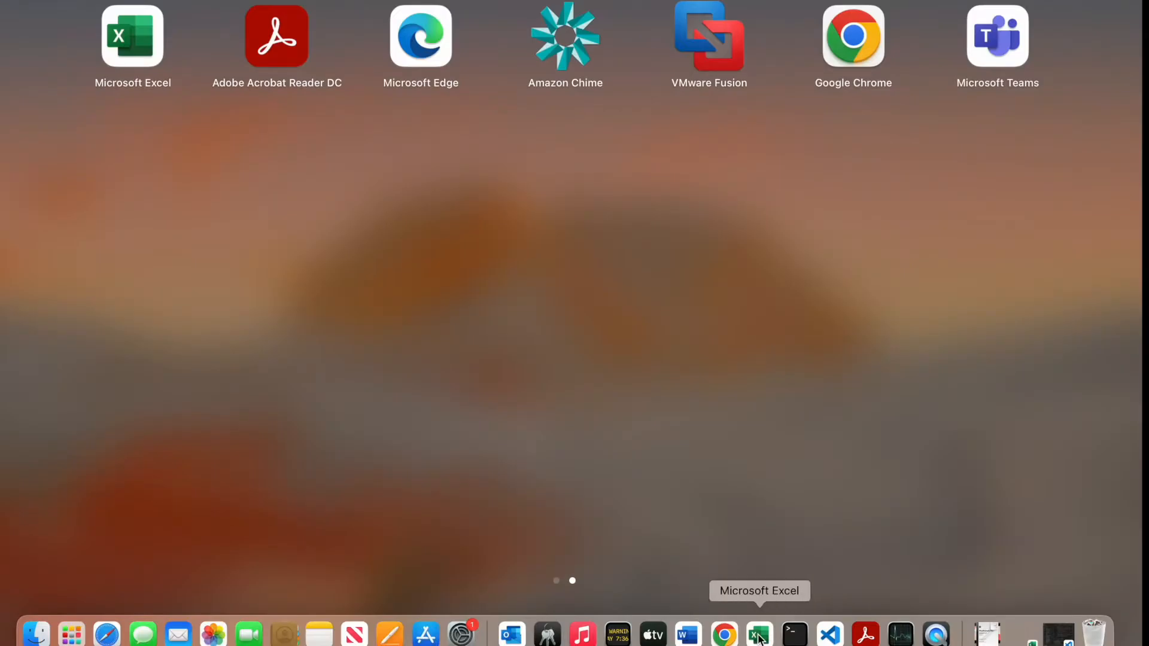
click(724, 634)
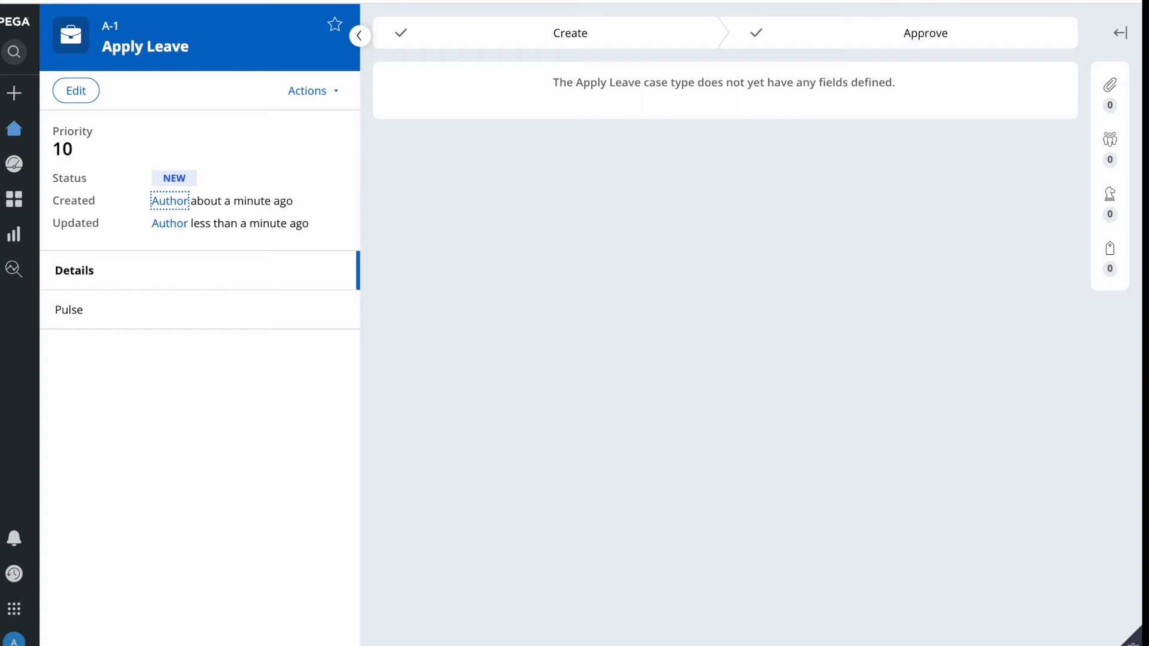
click(1130, 1)
click(910, 66)
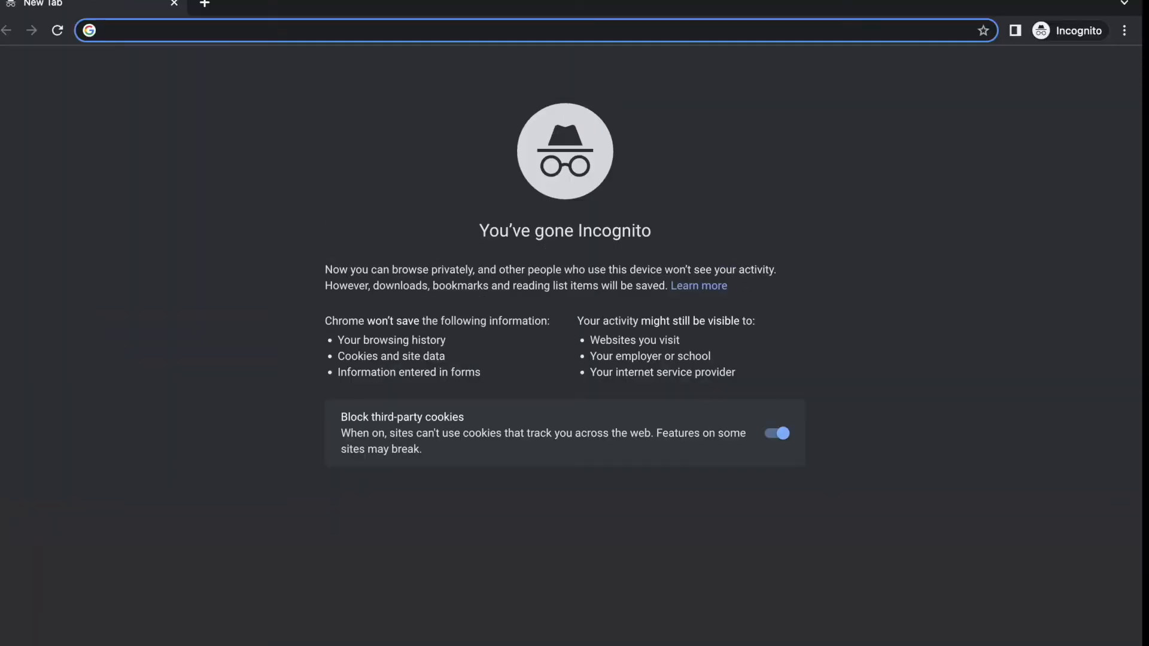
right_click(443, 413)
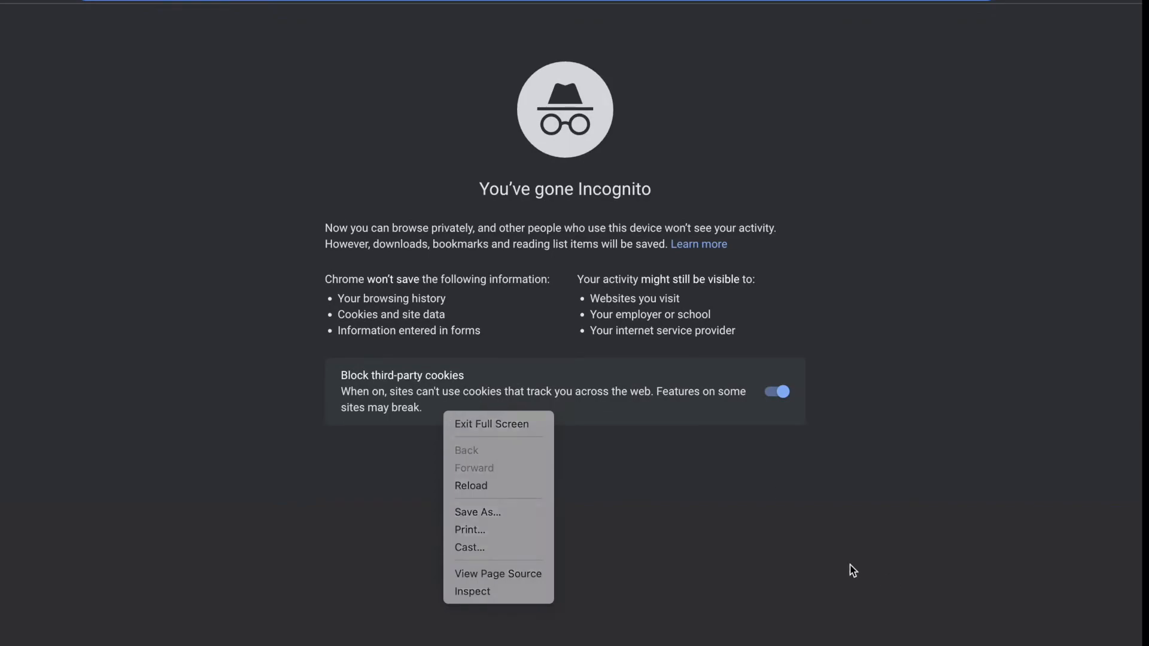
key(F4)
click(724, 633)
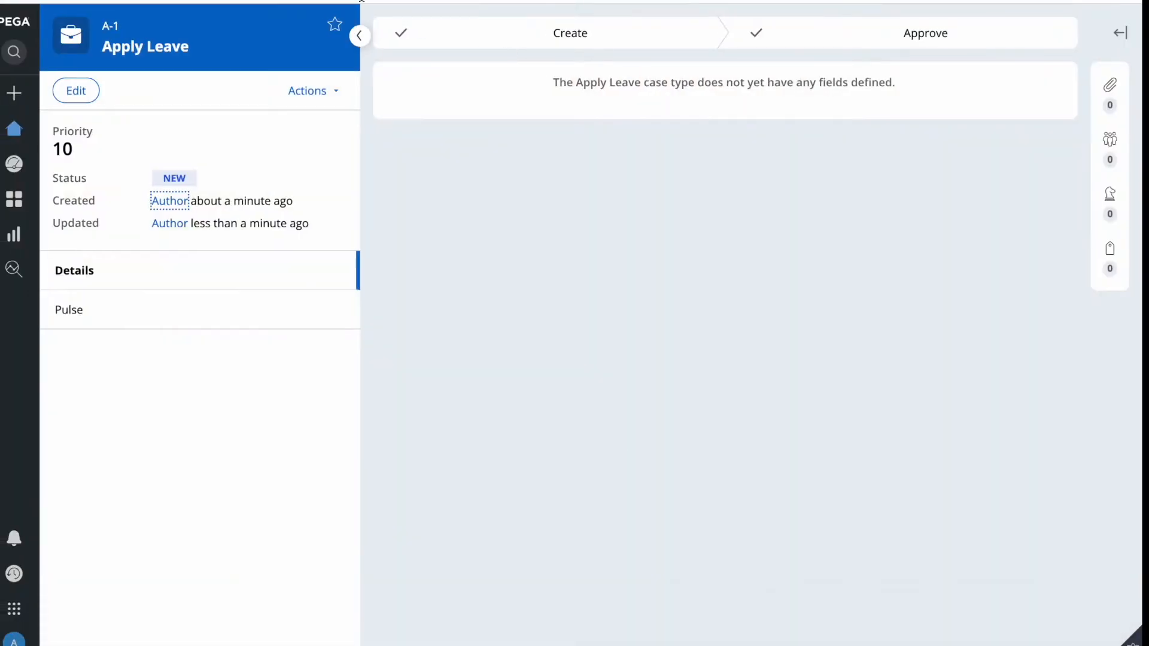
key(ctrl+shift+Tab)
click(565, 0)
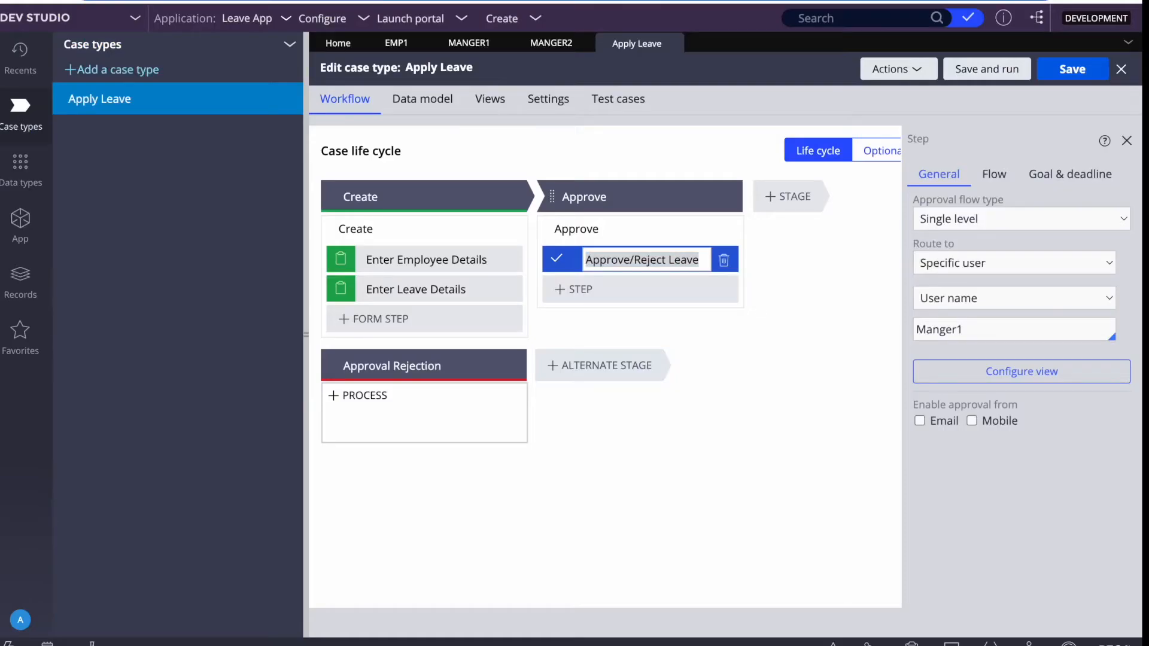
key(F4)
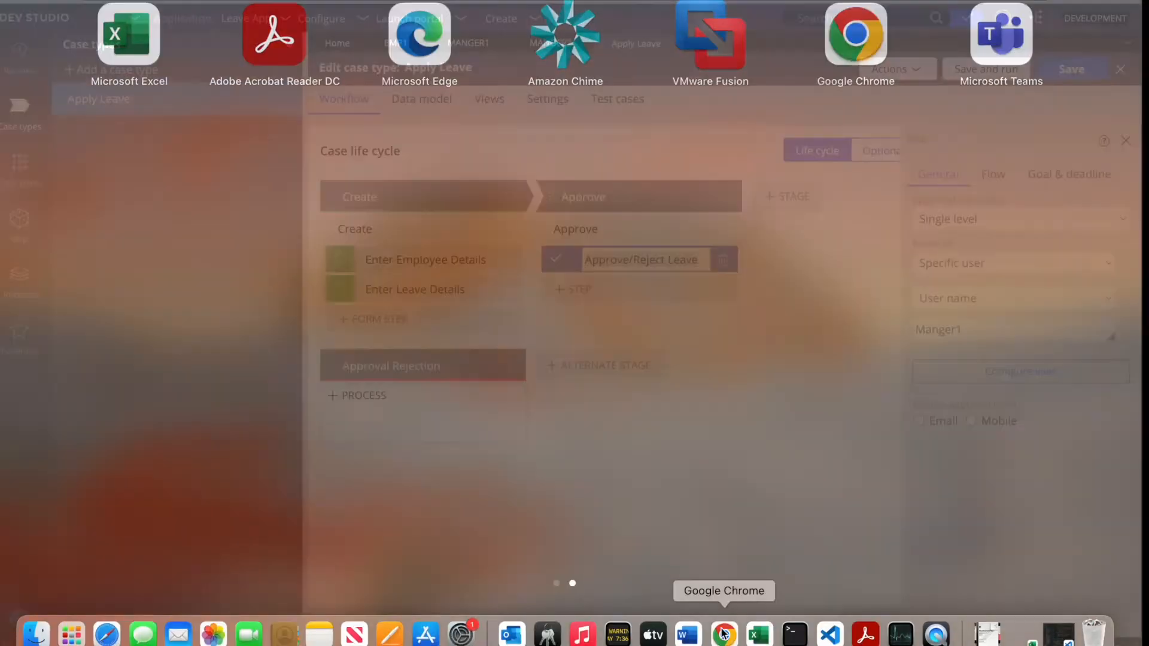
click(724, 633)
key(cmd+v)
key(Return)
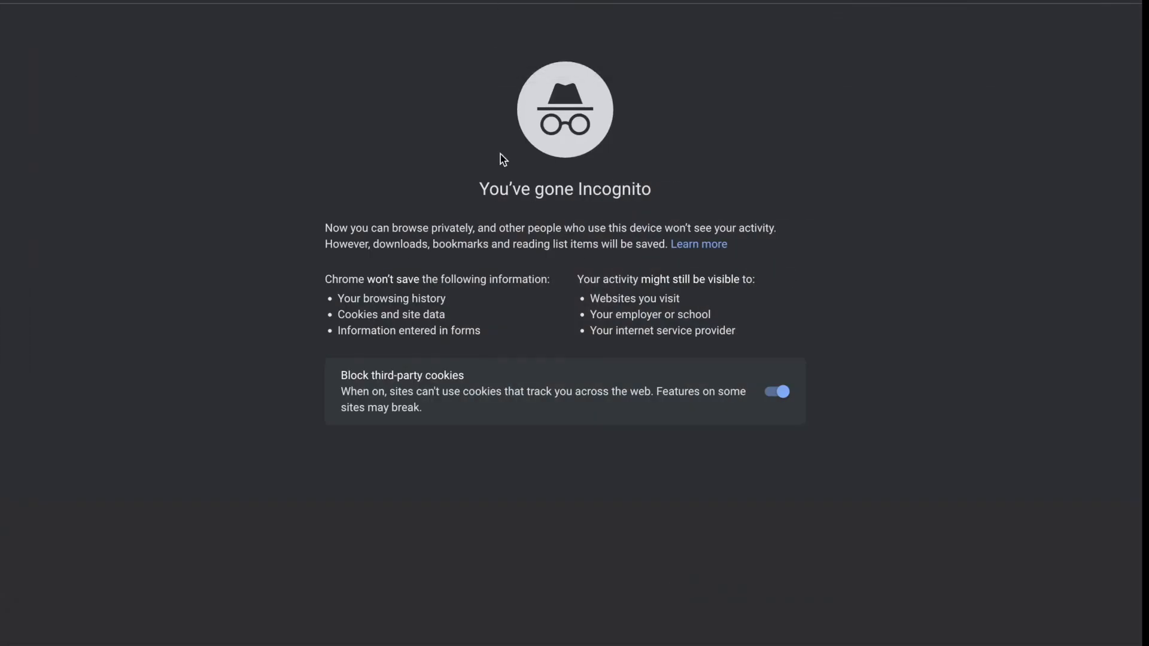
Enter the employee operator's user name on the login form, leaving the password empty.
click(478, 230)
text(em)
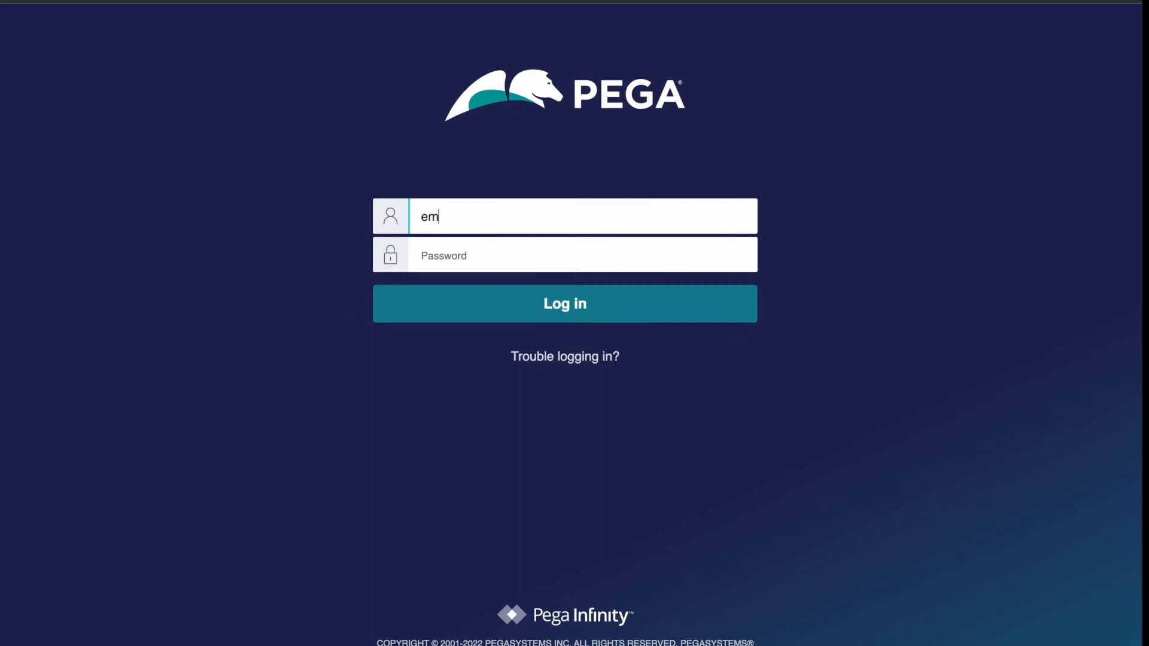
text(p1)
key(Tab)
text(rules)
key(BackSpace)
key(BackSpace)
key(BackSpace)
key(BackSpace)
right_click(930, 178)
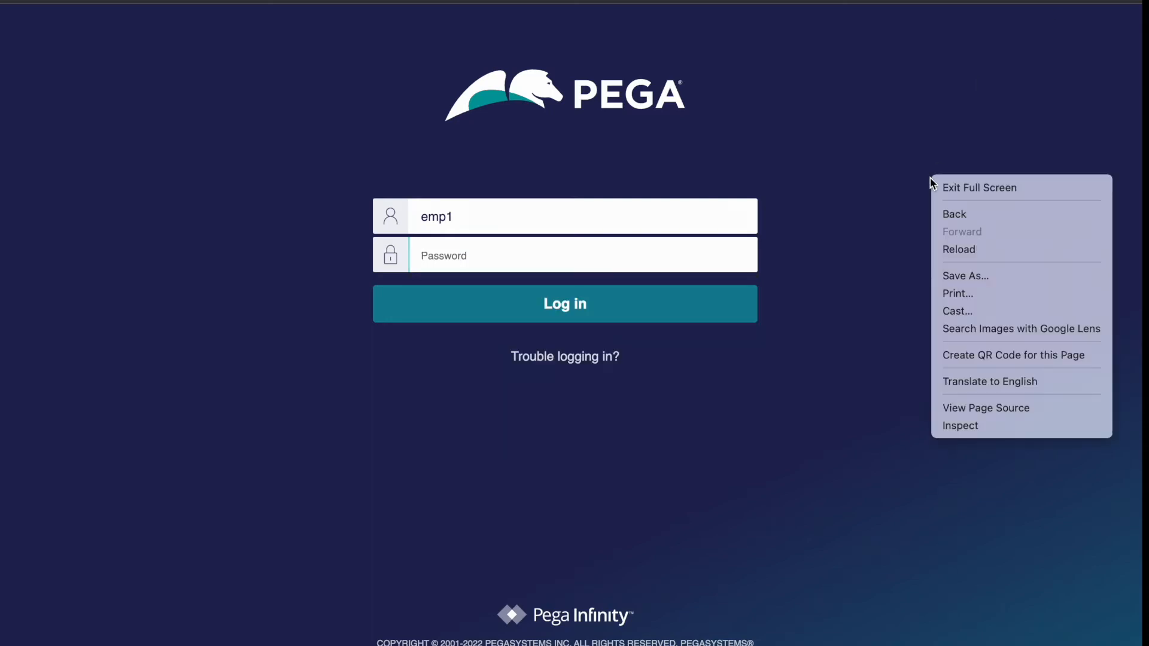
click(692, 552)
key(F4)
click(725, 632)
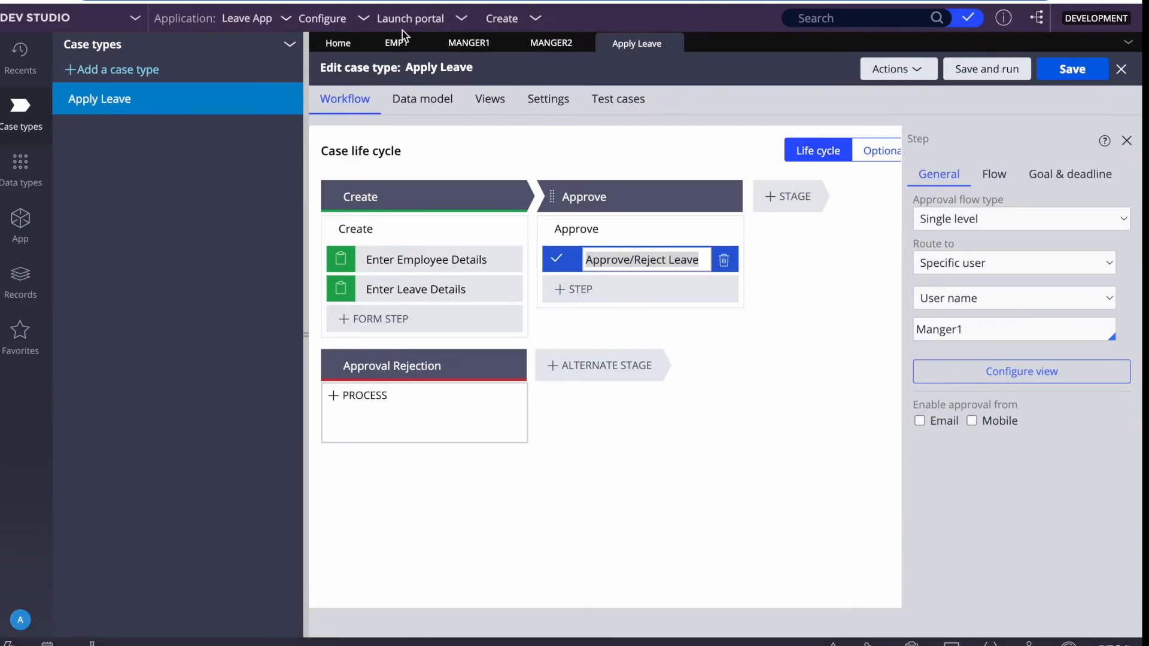
Attempt a password change on Employee 1's Security tab; cancel after the mismatch error and save.
click(399, 41)
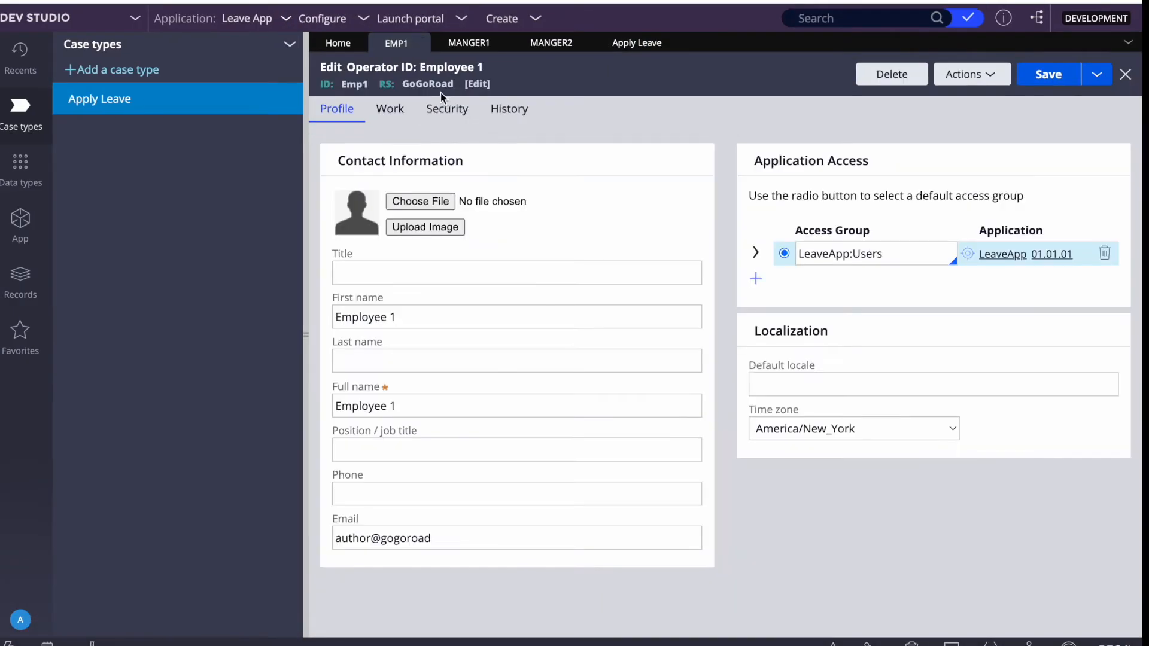
click(446, 109)
click(372, 193)
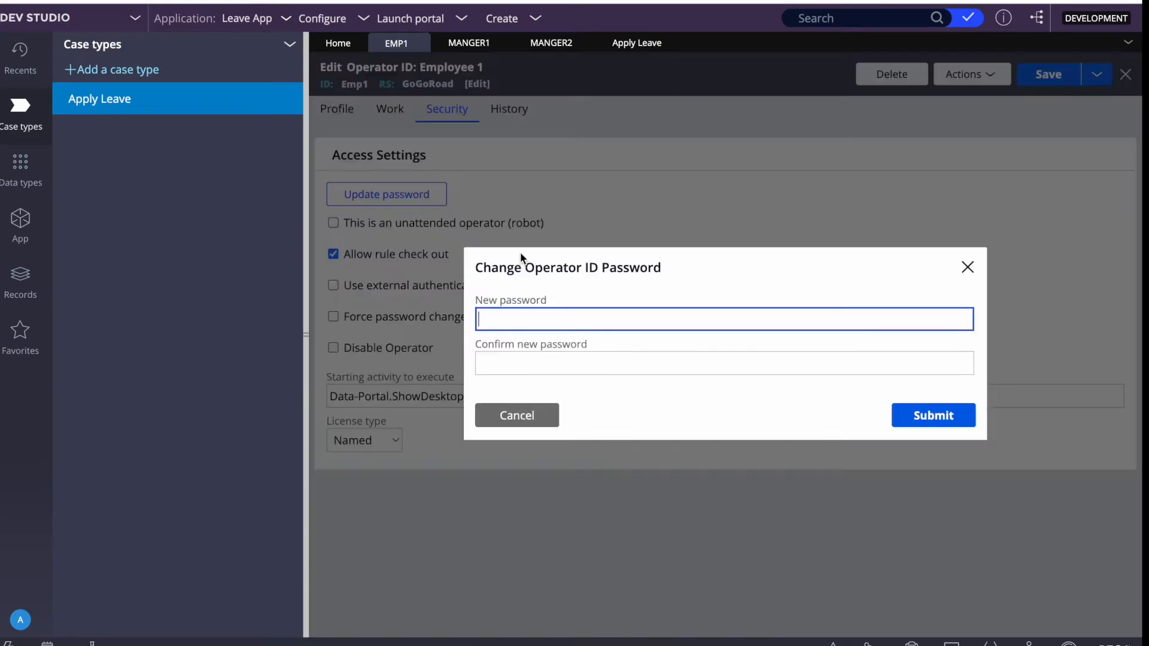
text(rule)
key(Tab)
text(rules)
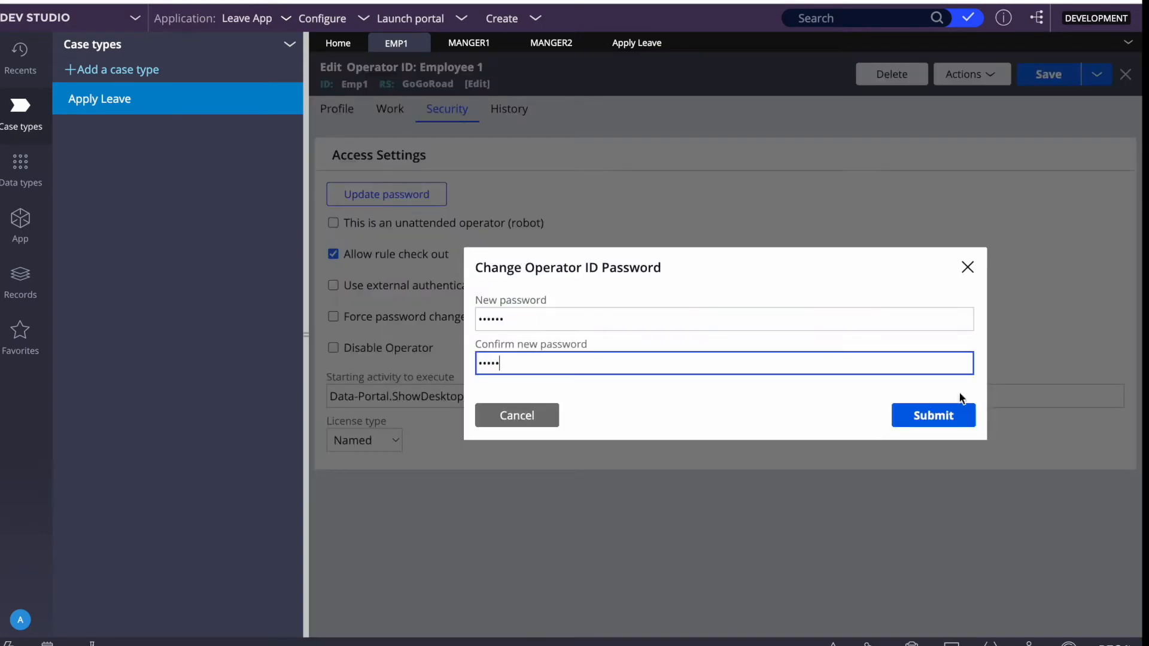
click(946, 414)
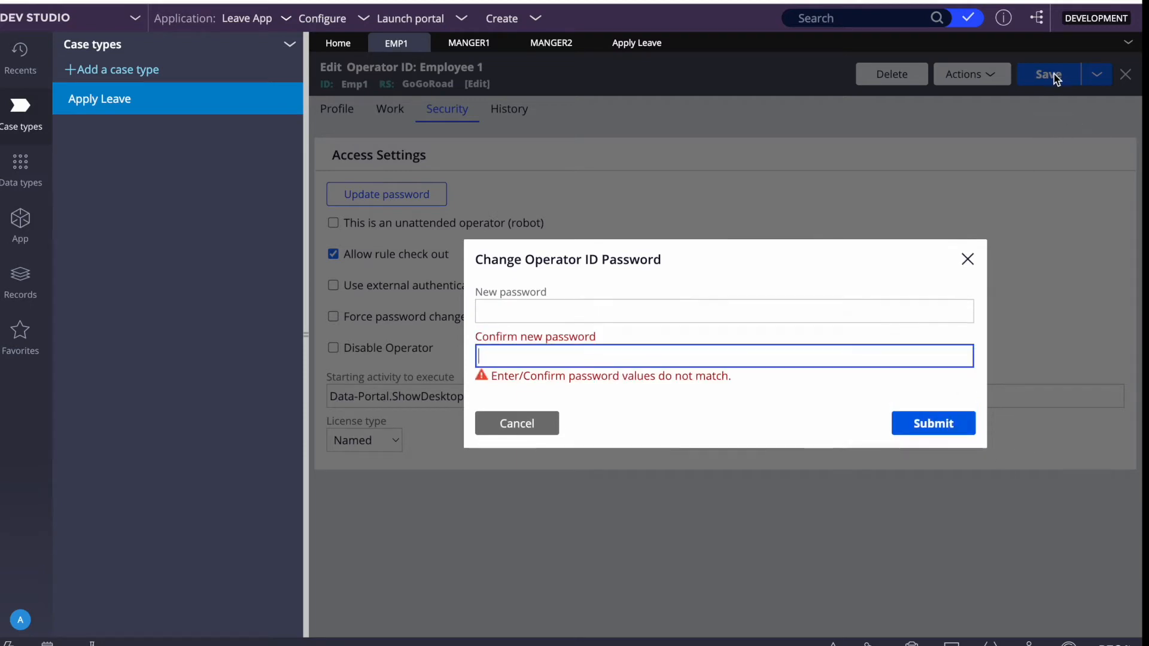
click(621, 308)
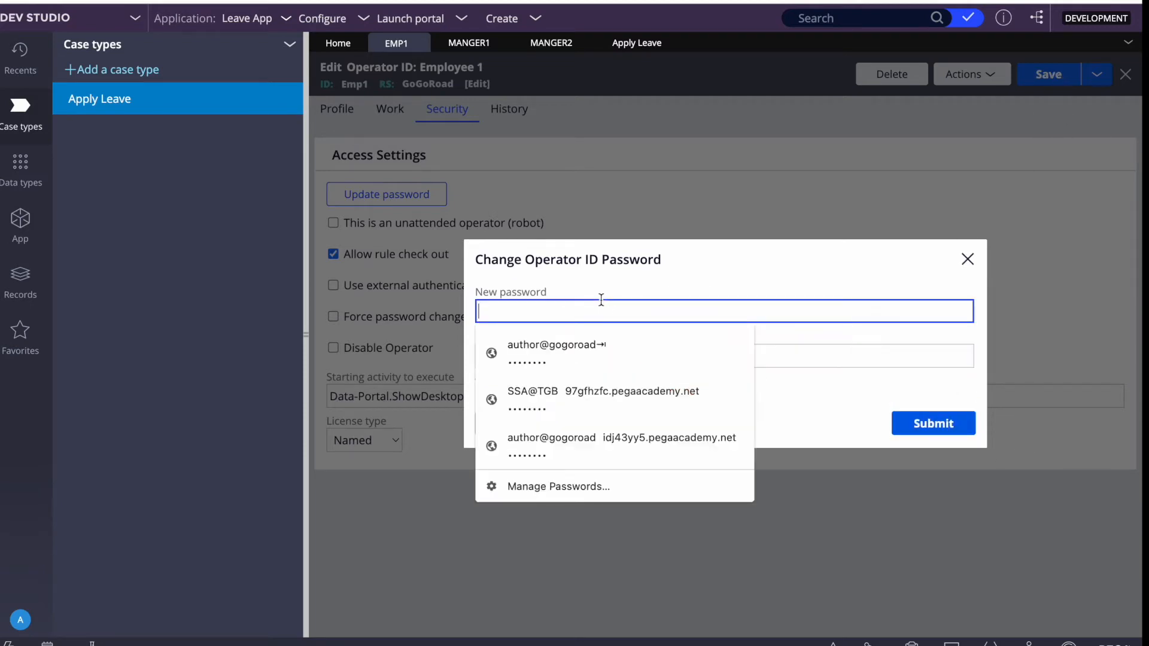
click(968, 259)
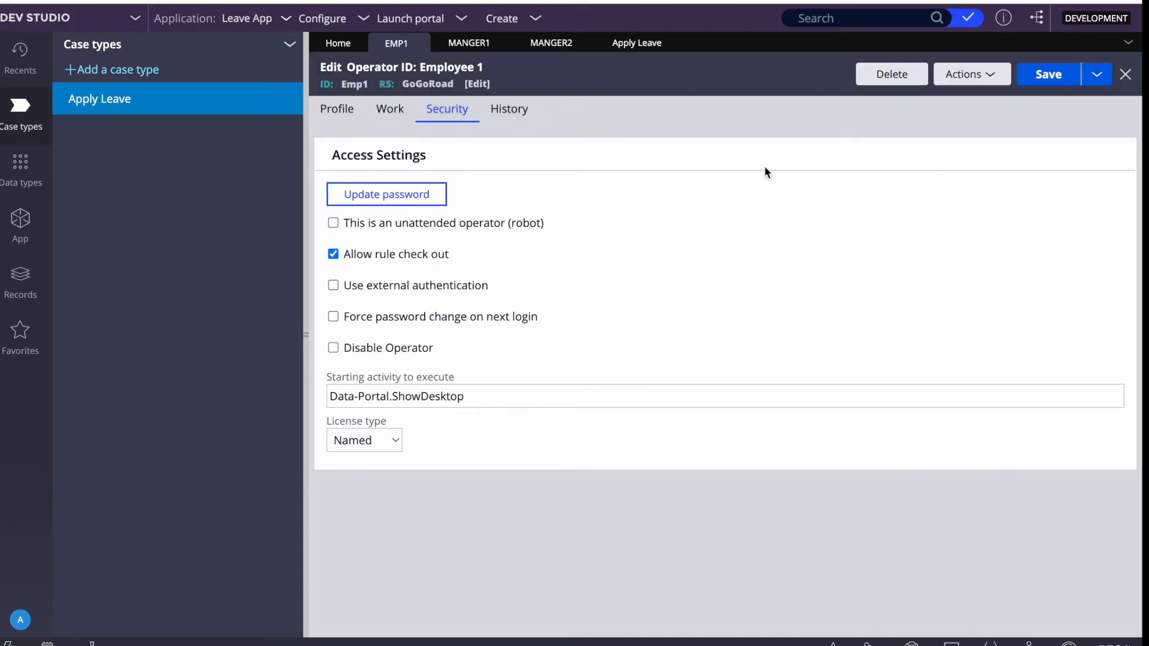
click(1046, 74)
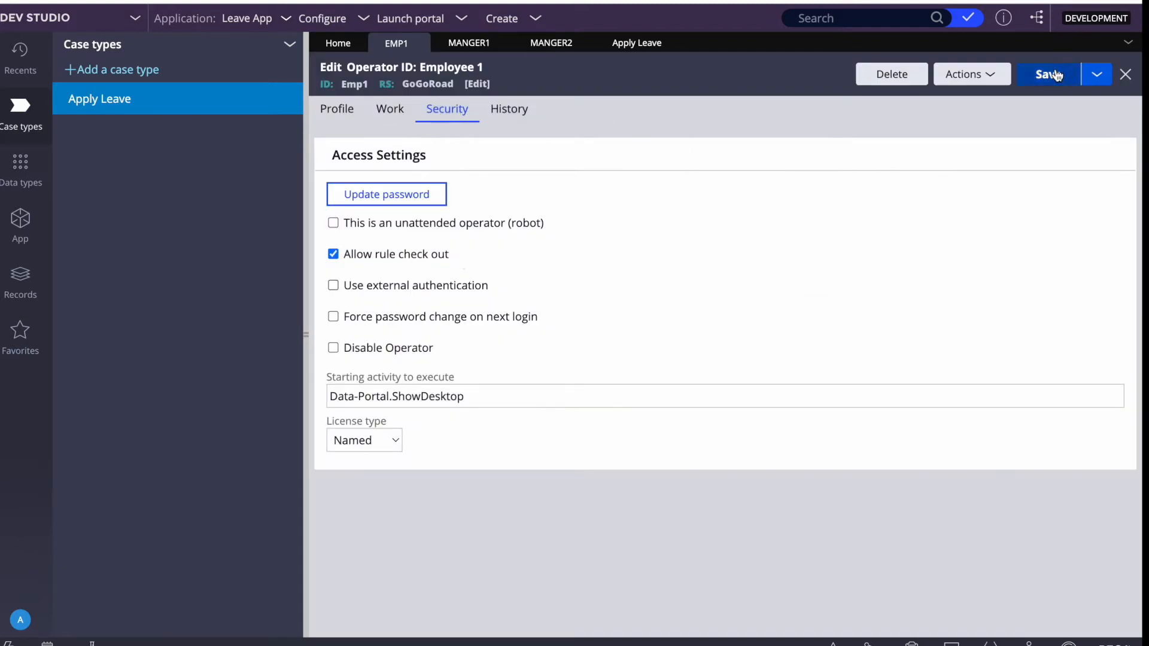
Enter Employee 1's new password identically in both fields, submit it, and save the record.
click(372, 204)
text(rul)
key(Tab)
text(rules)
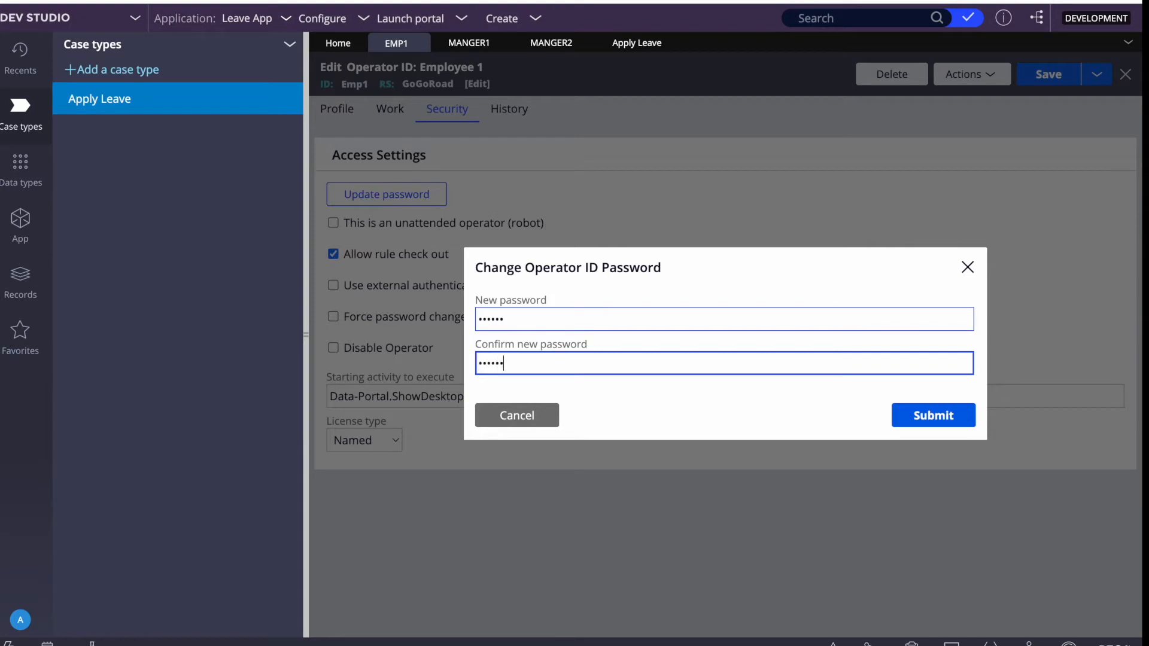
click(909, 426)
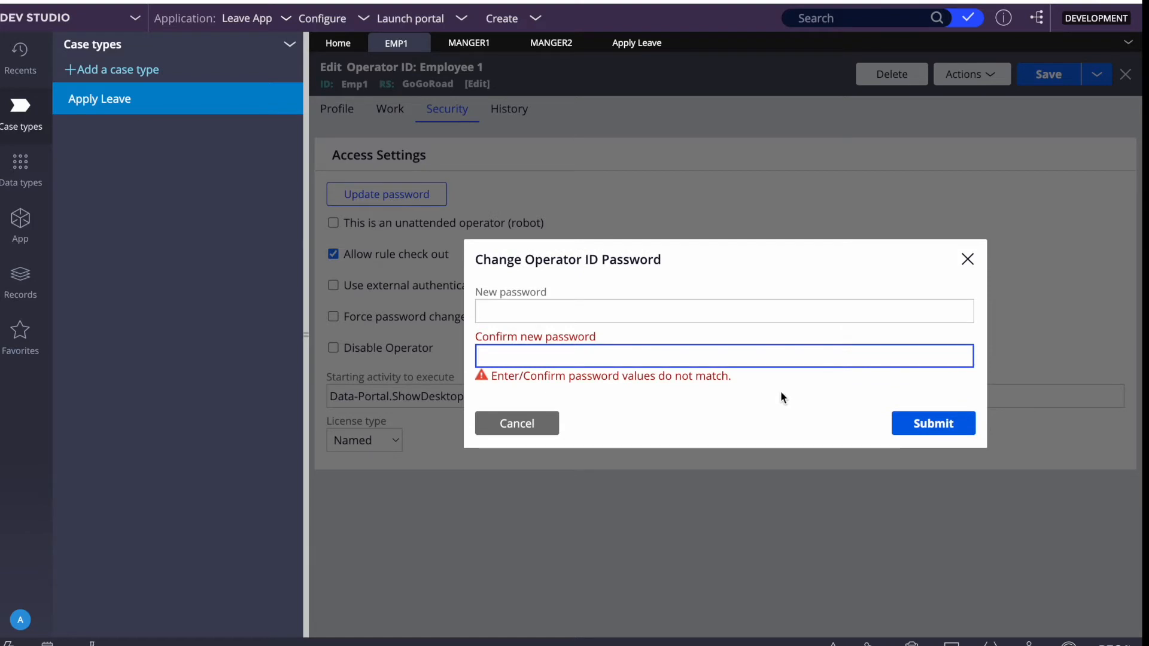
click(631, 293)
click(598, 304)
text(•••••)
key(Tab)
text(•••••)
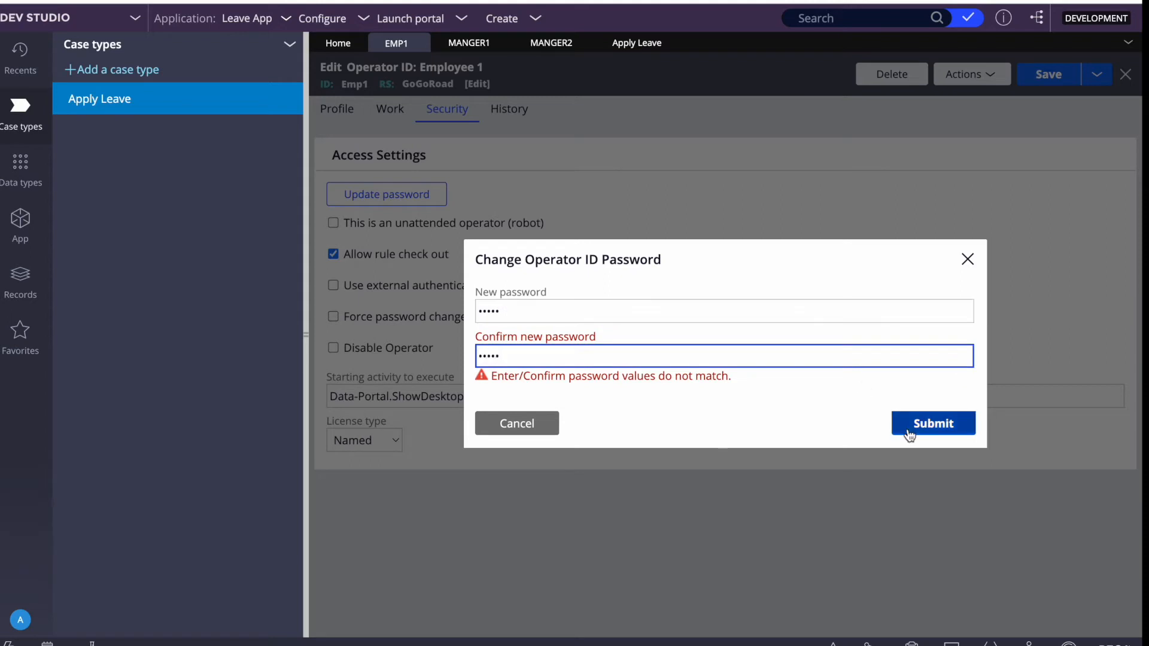
click(930, 432)
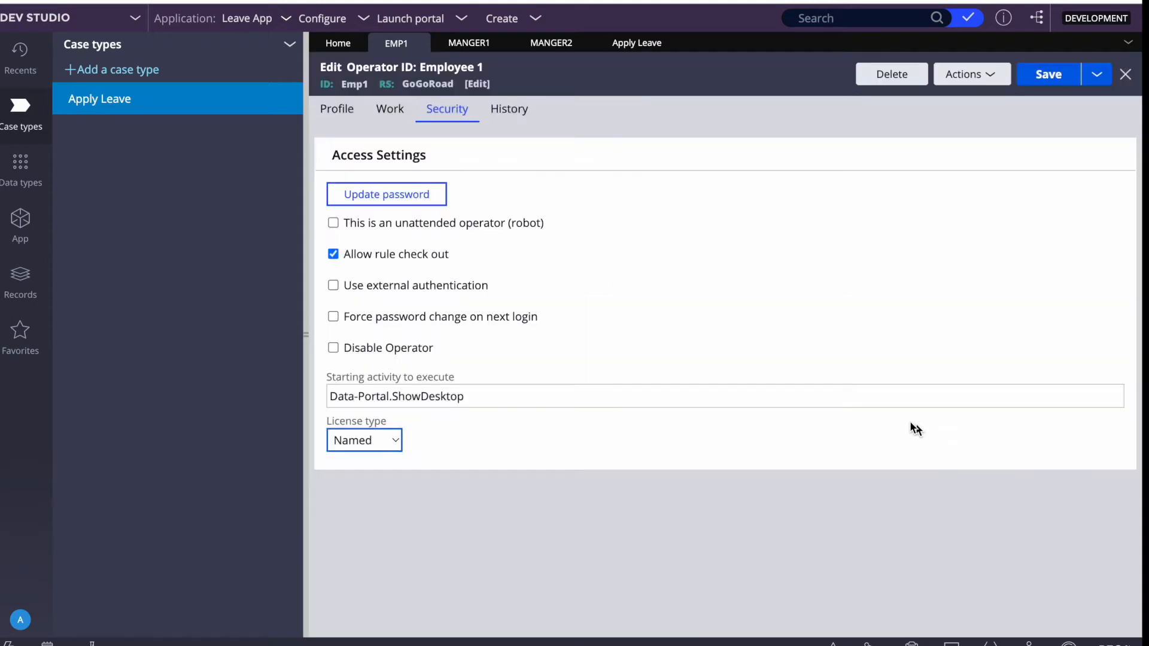
click(1049, 74)
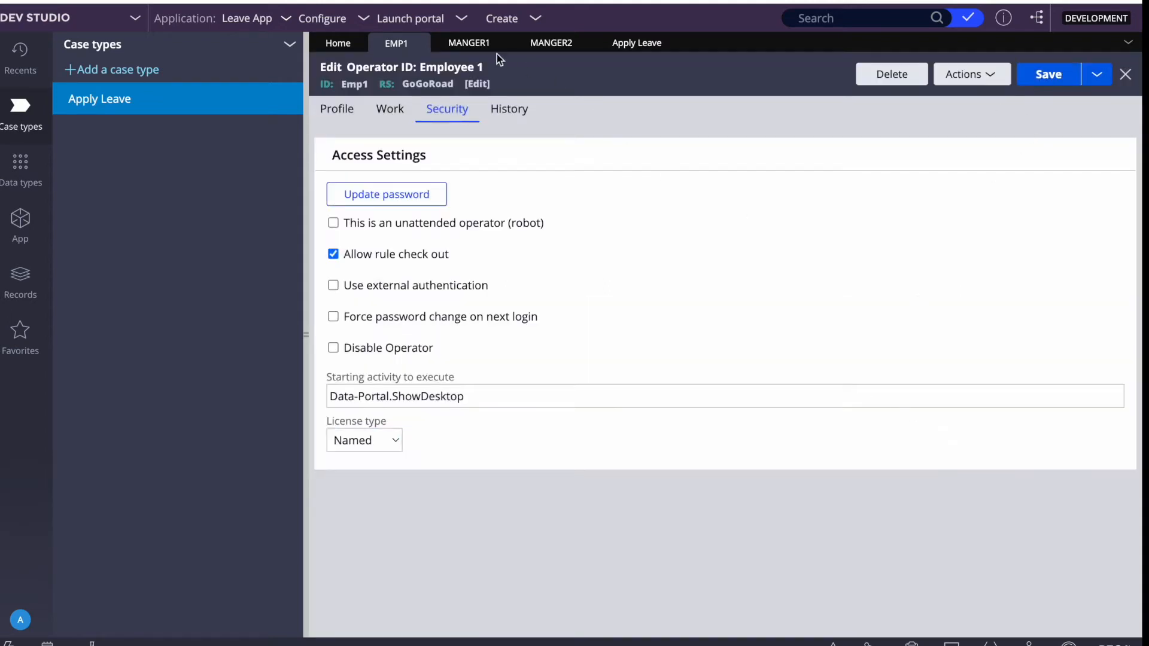
Set and confirm a new password for the first manager operator, then save the record.
click(468, 42)
click(447, 109)
click(377, 199)
click(524, 316)
text(•••••)
key(Tab)
text(•••••)
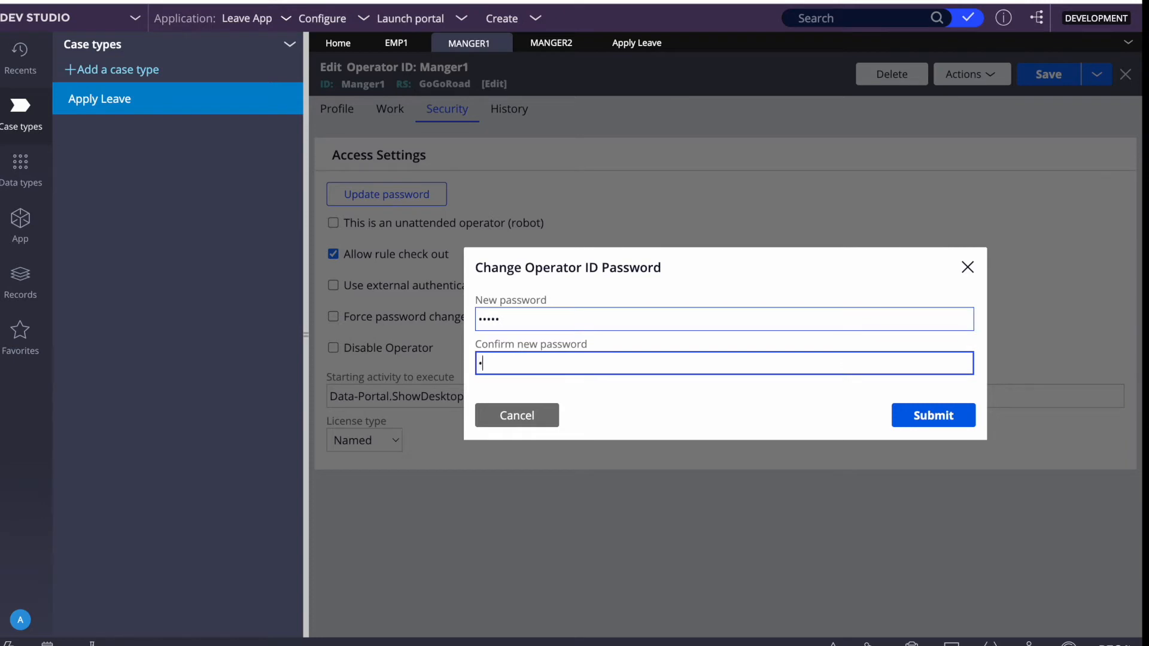
click(940, 419)
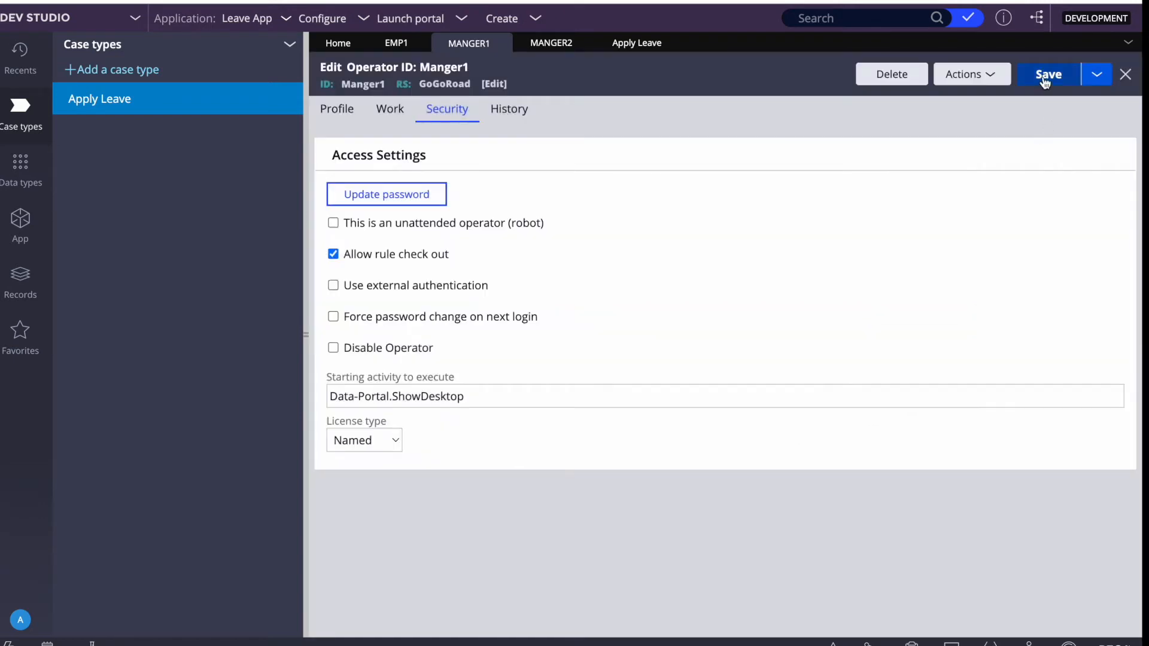
click(1045, 80)
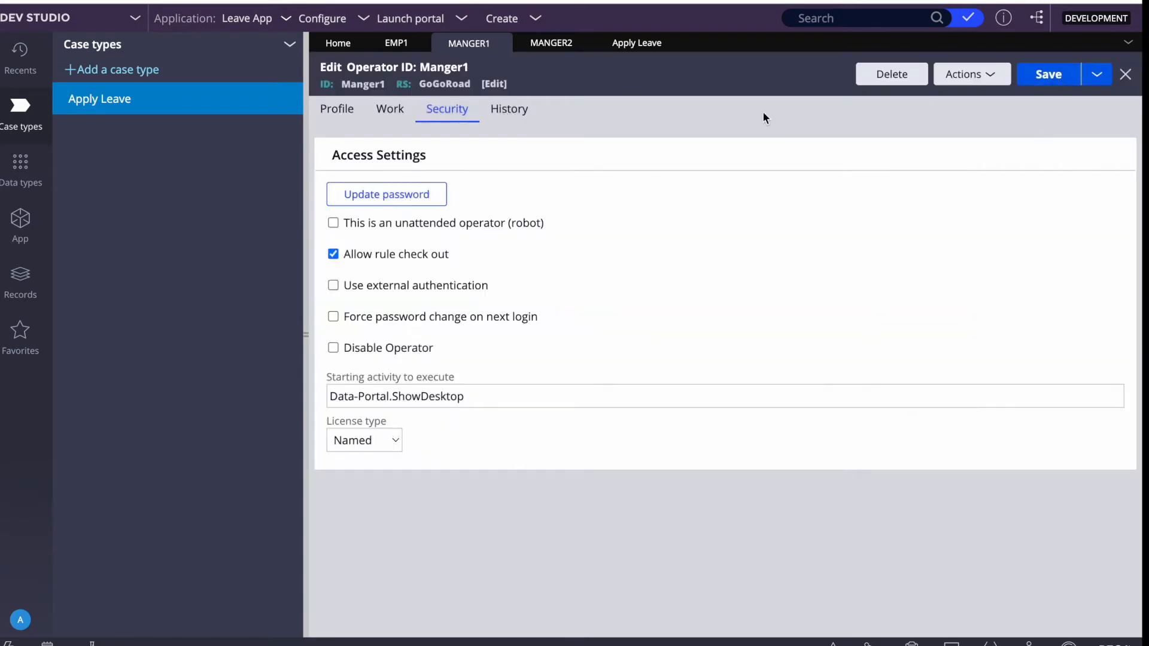
Set and confirm a new password for the second manager operator, then save the record.
click(552, 50)
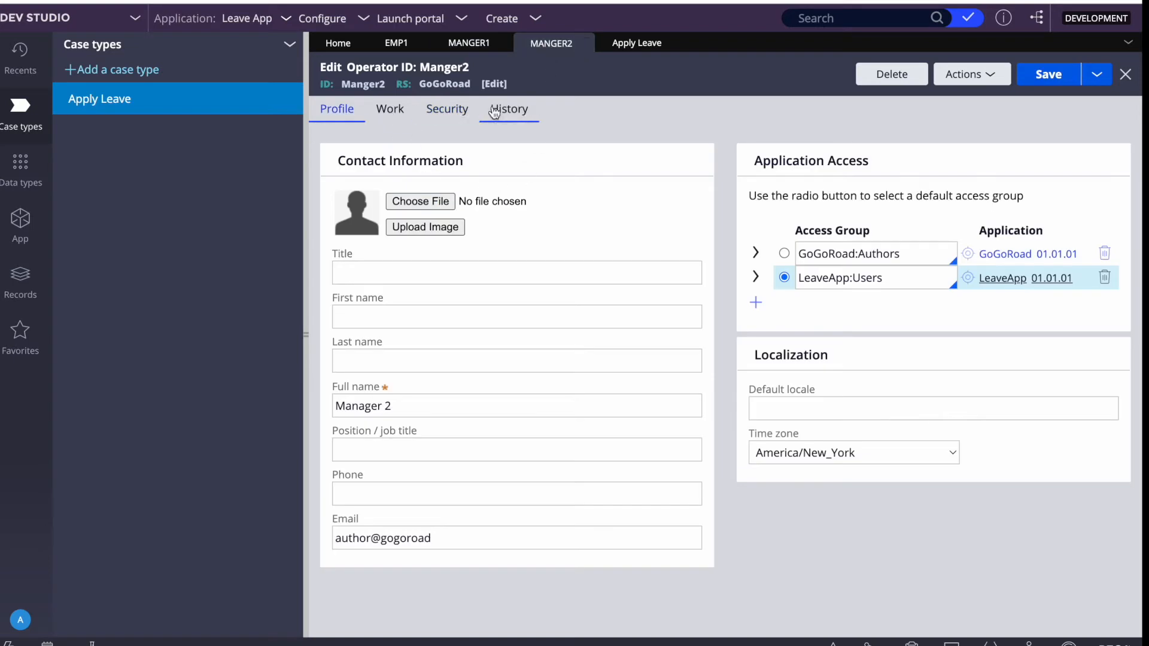
click(460, 114)
click(383, 192)
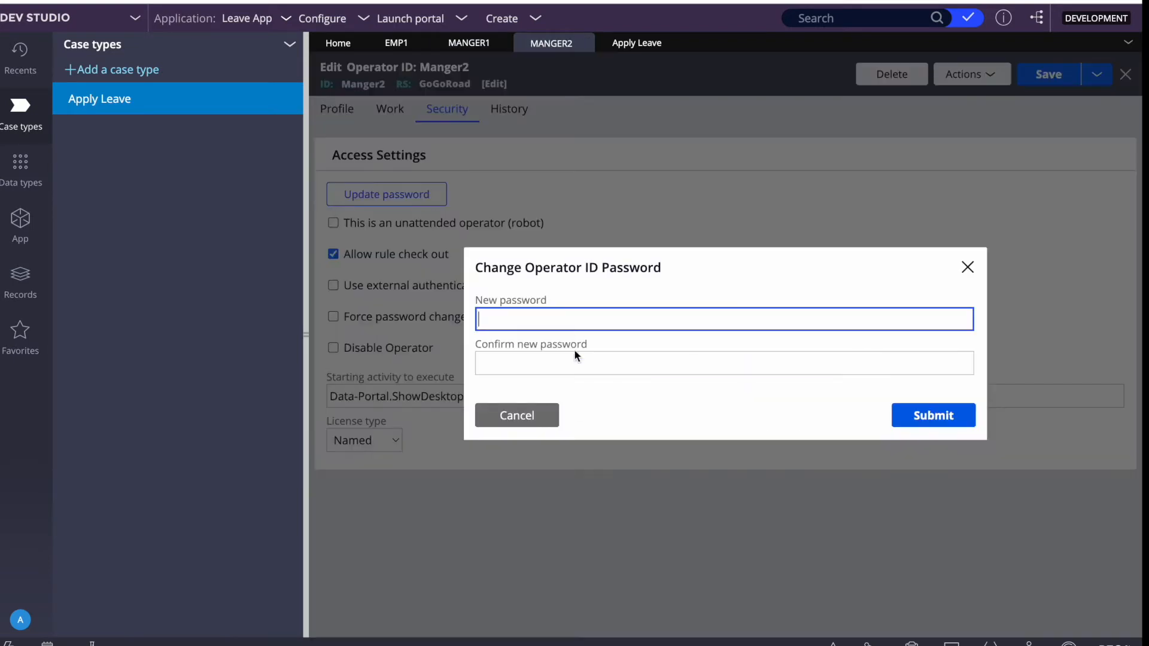
click(510, 317)
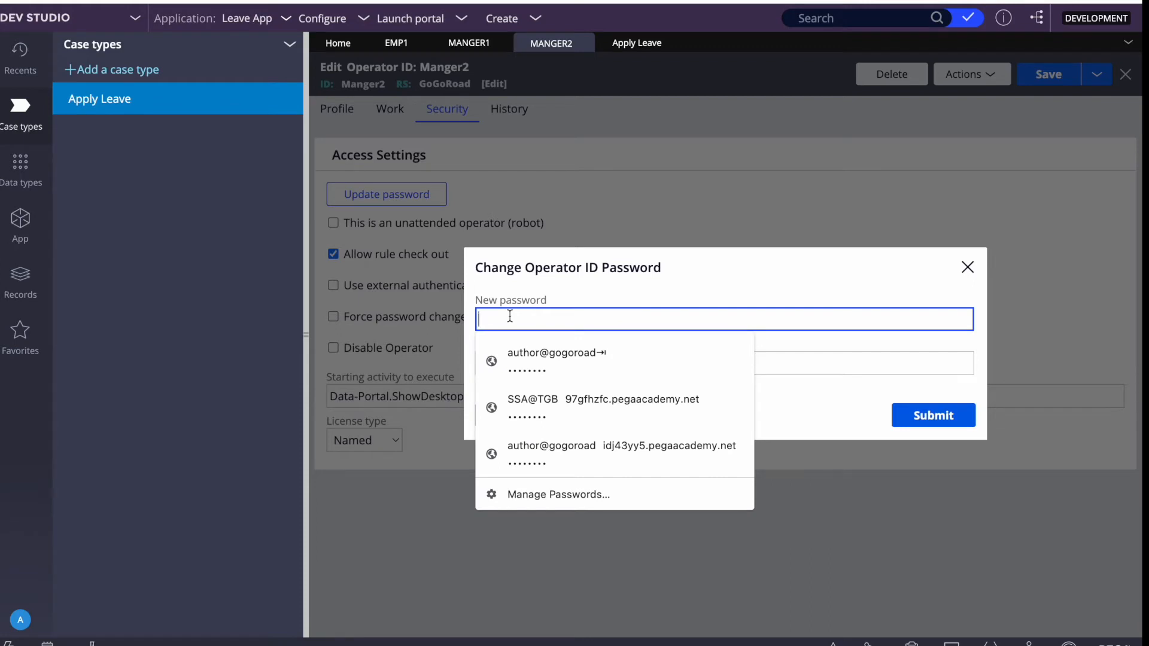
text(rules)
key(Tab)
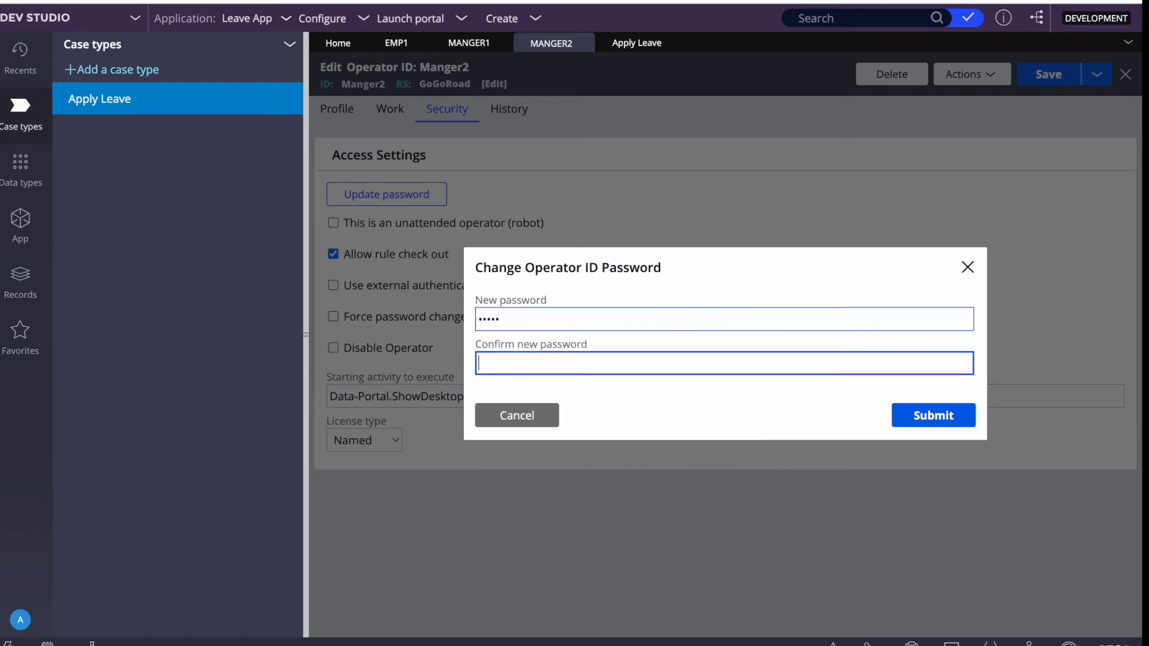
text(rules)
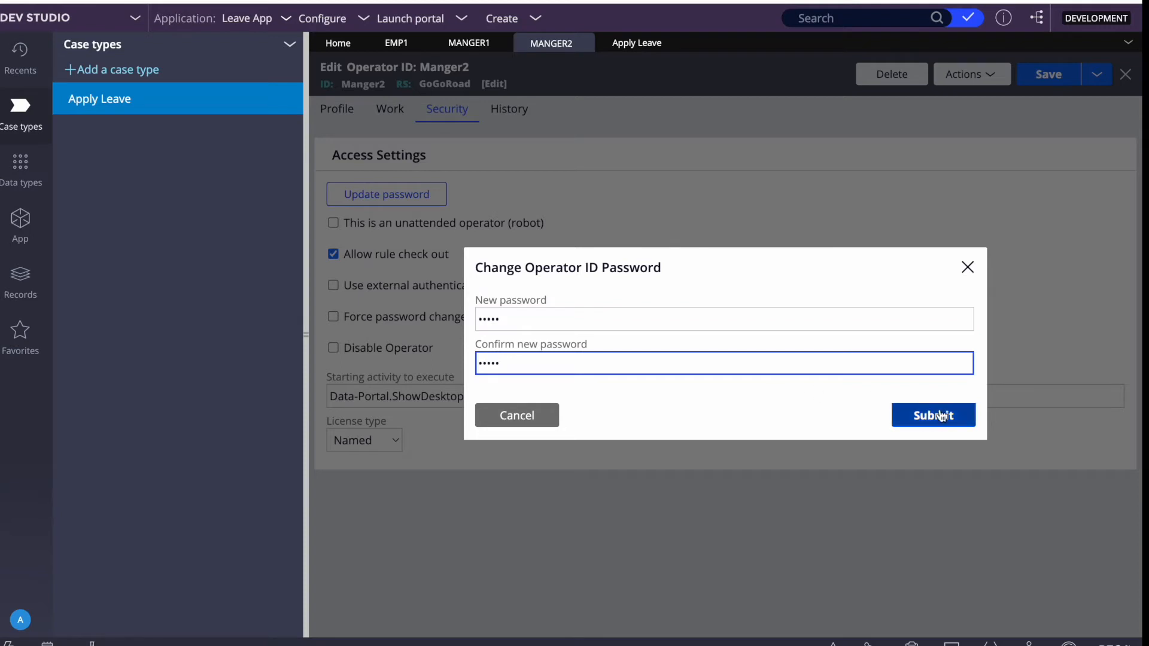
click(930, 417)
click(1048, 80)
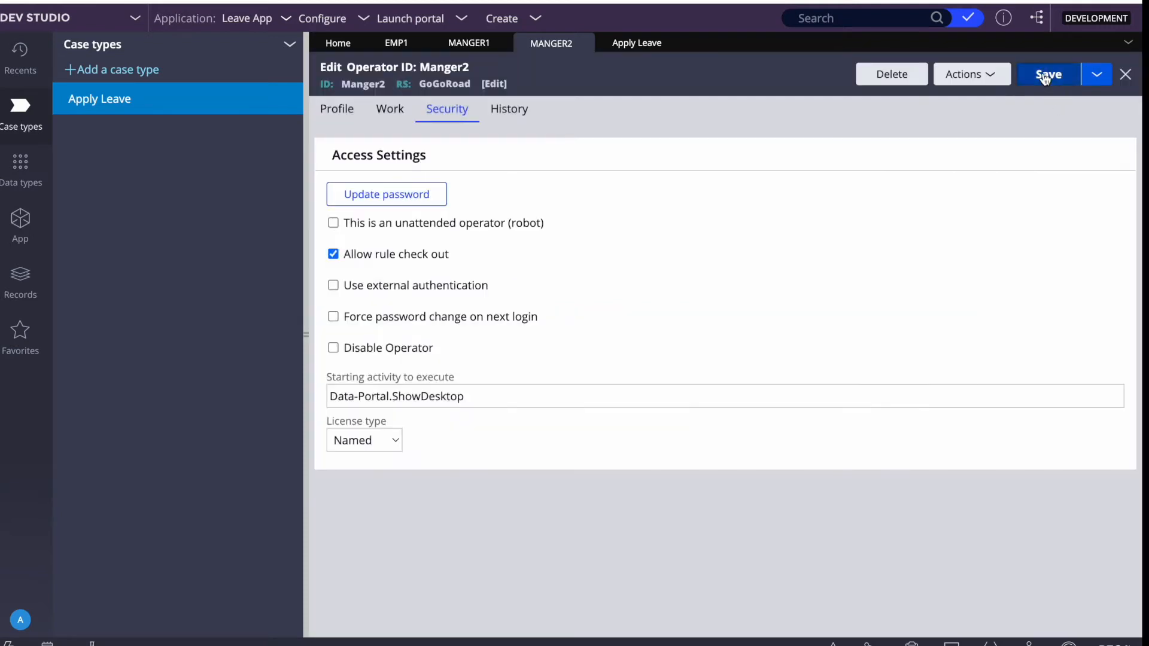
key(F4)
click(731, 641)
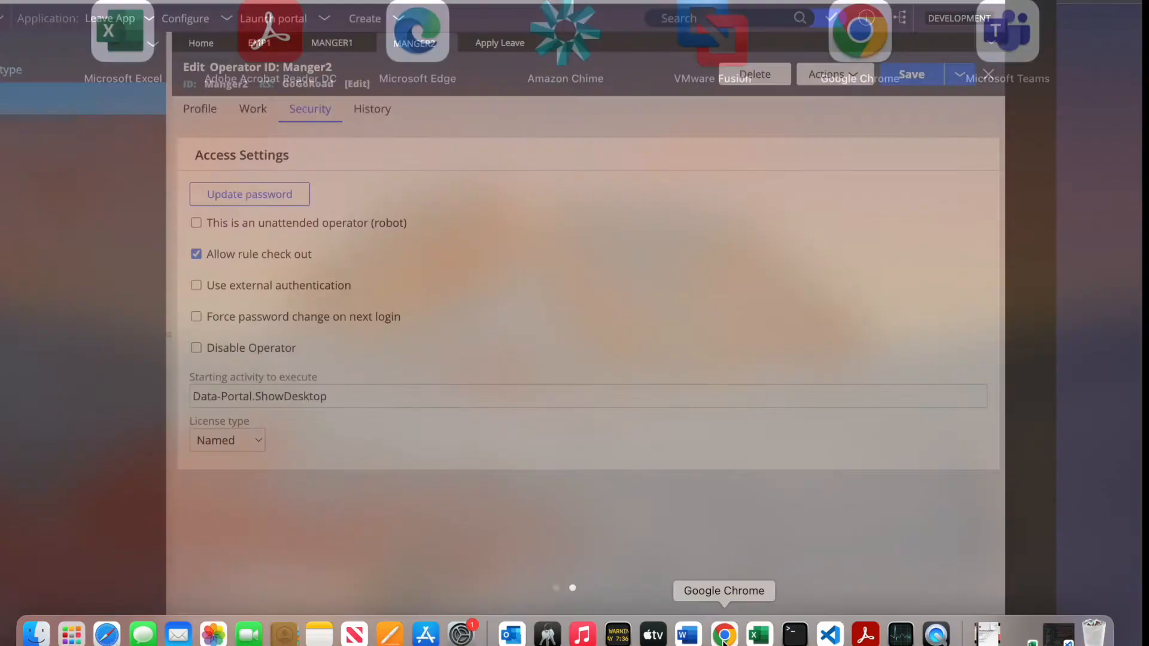
Log in as the employee operator, reloading the login page after the error and re-entering credentials.
click(459, 255)
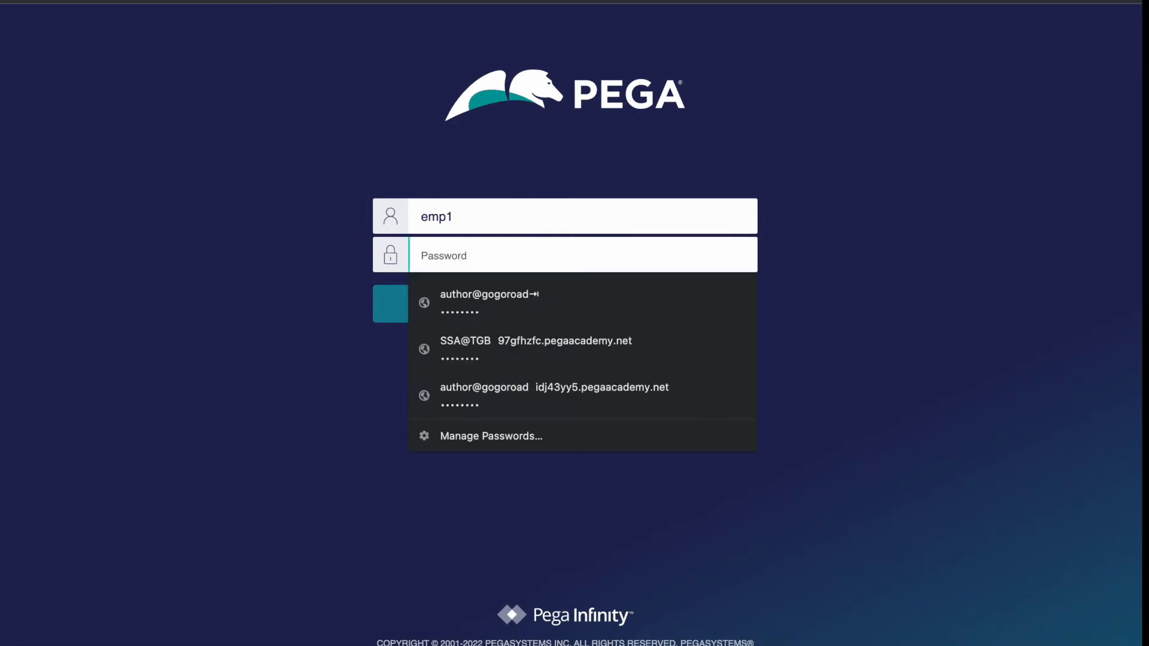
text(rules)
click(546, 304)
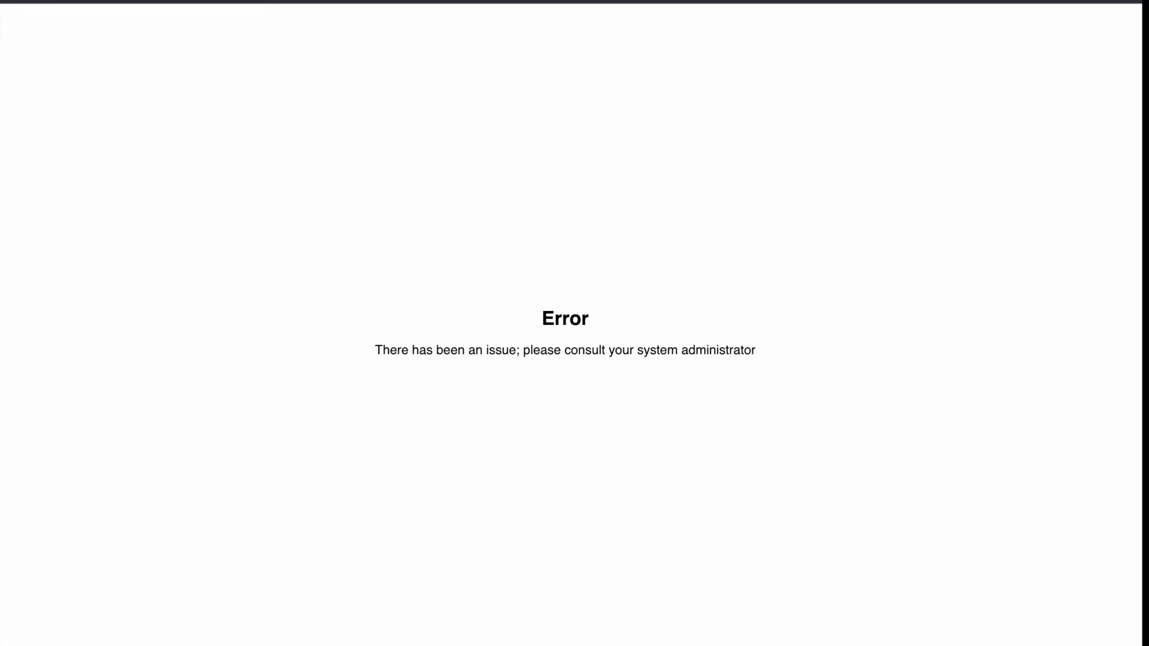
click(312, 0)
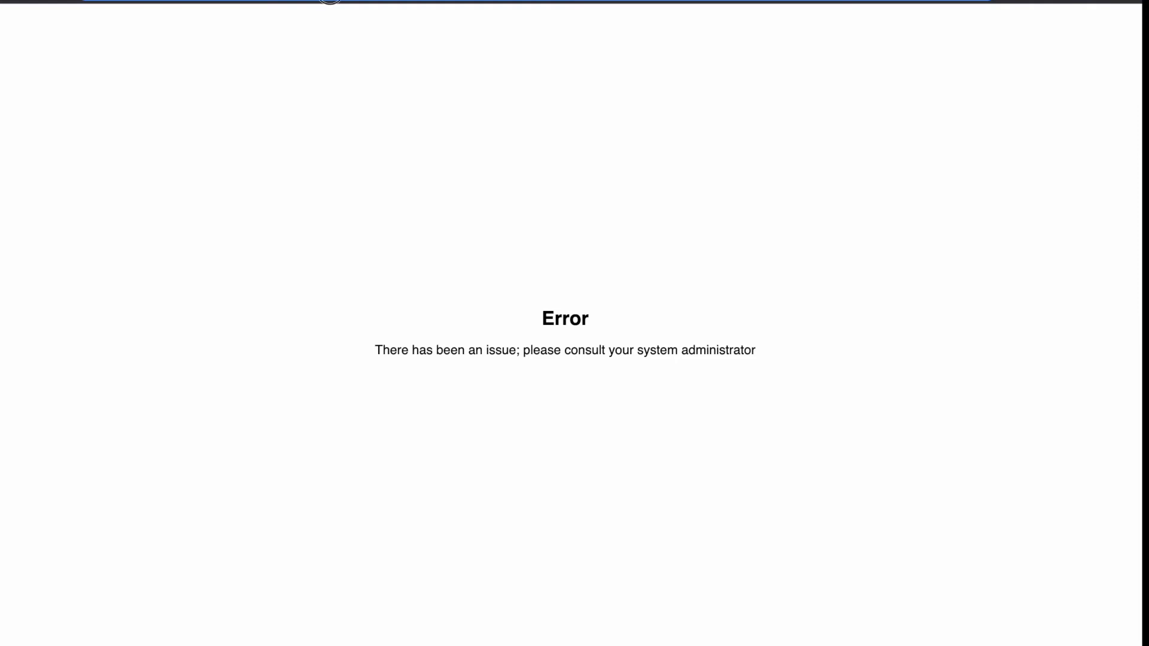
key(Return)
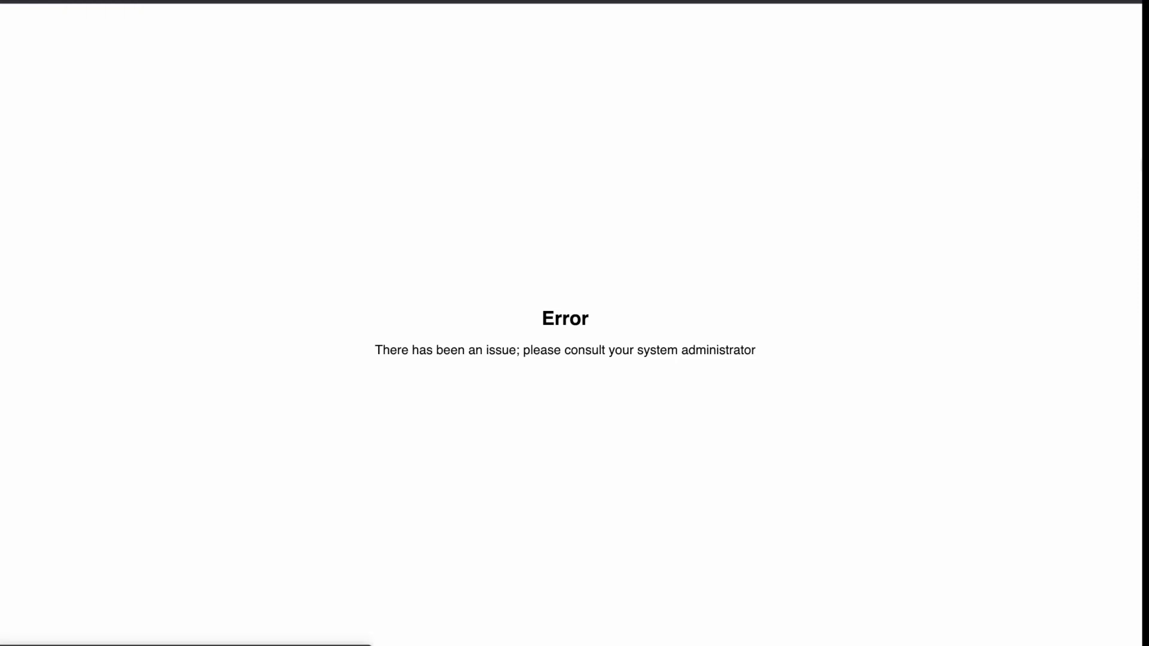
click(520, 255)
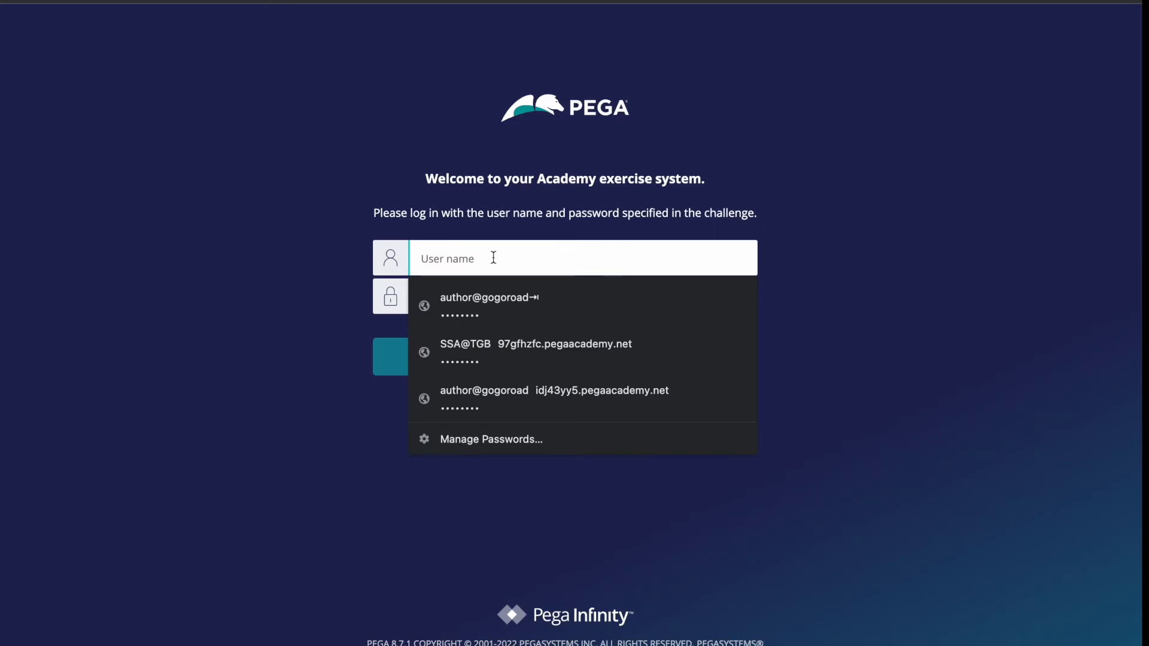
text(emp1)
key(Tab)
text(•••••)
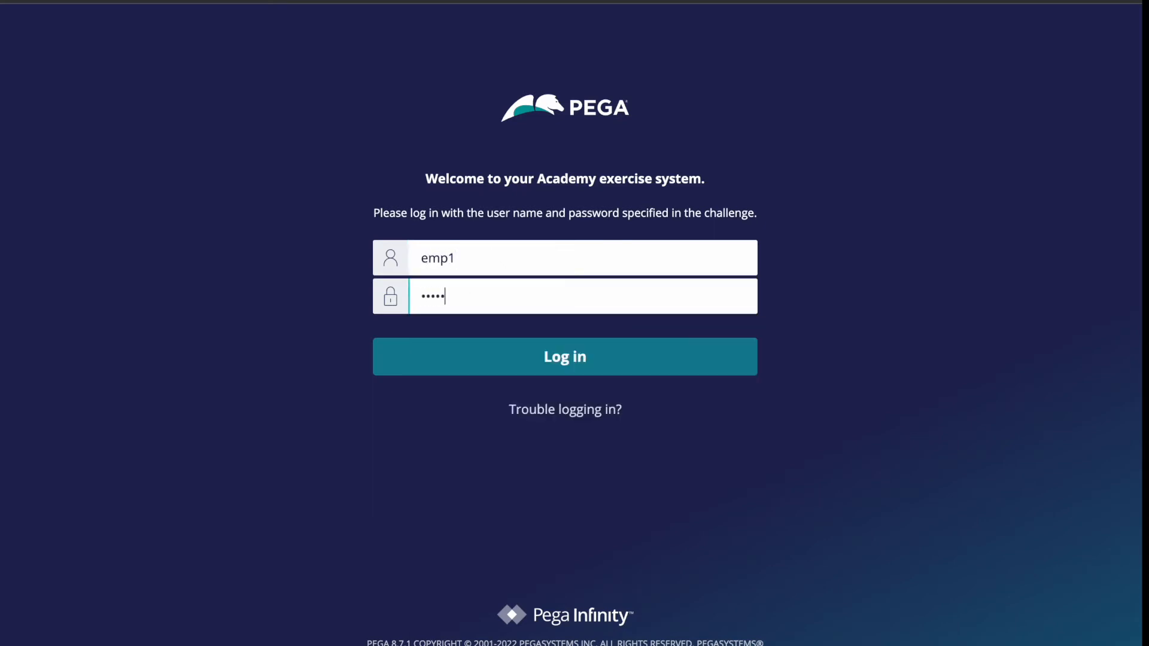
key(Return)
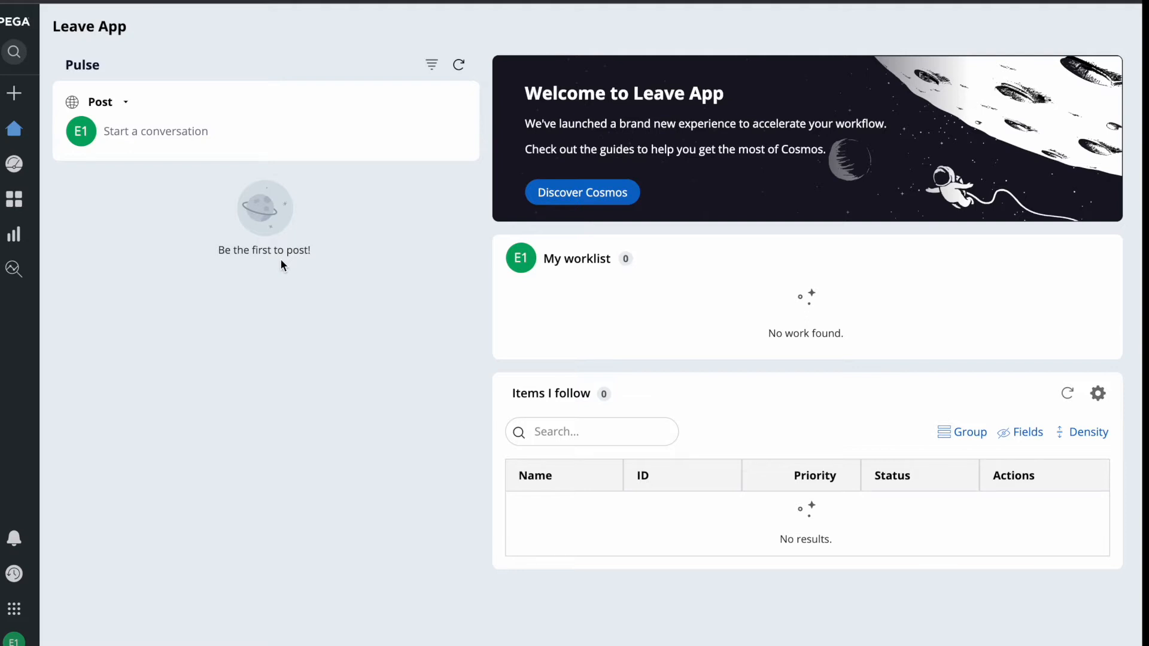
Start a new Apply Leave case and fill in the employee's first name, last name and employee ID.
click(14, 93)
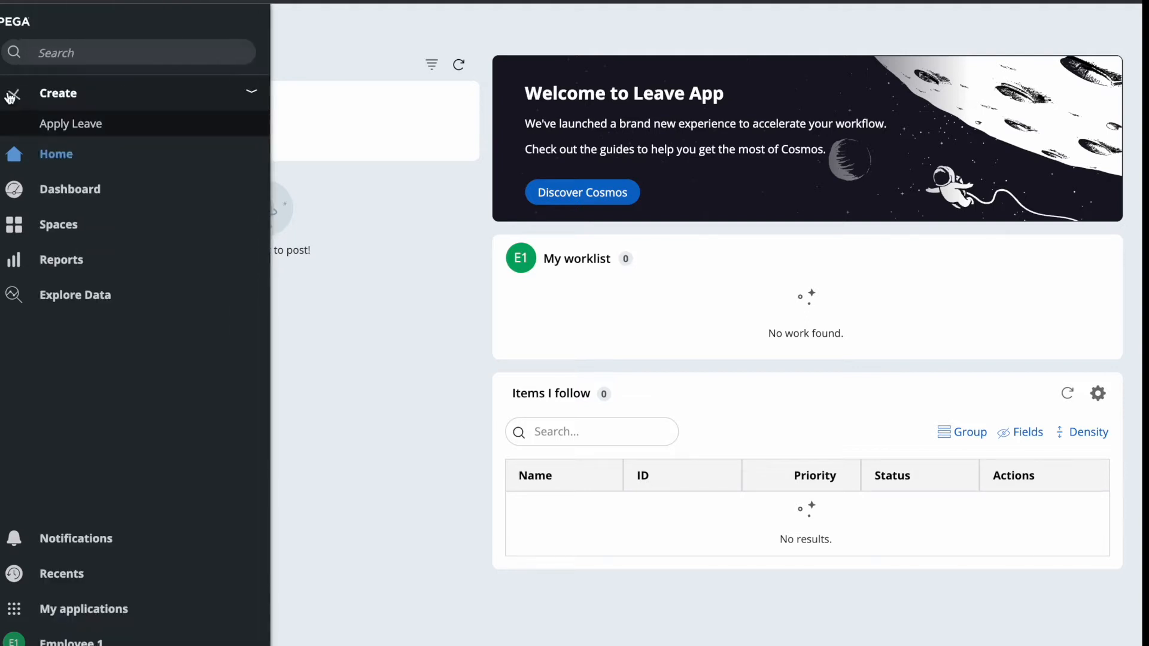
click(72, 126)
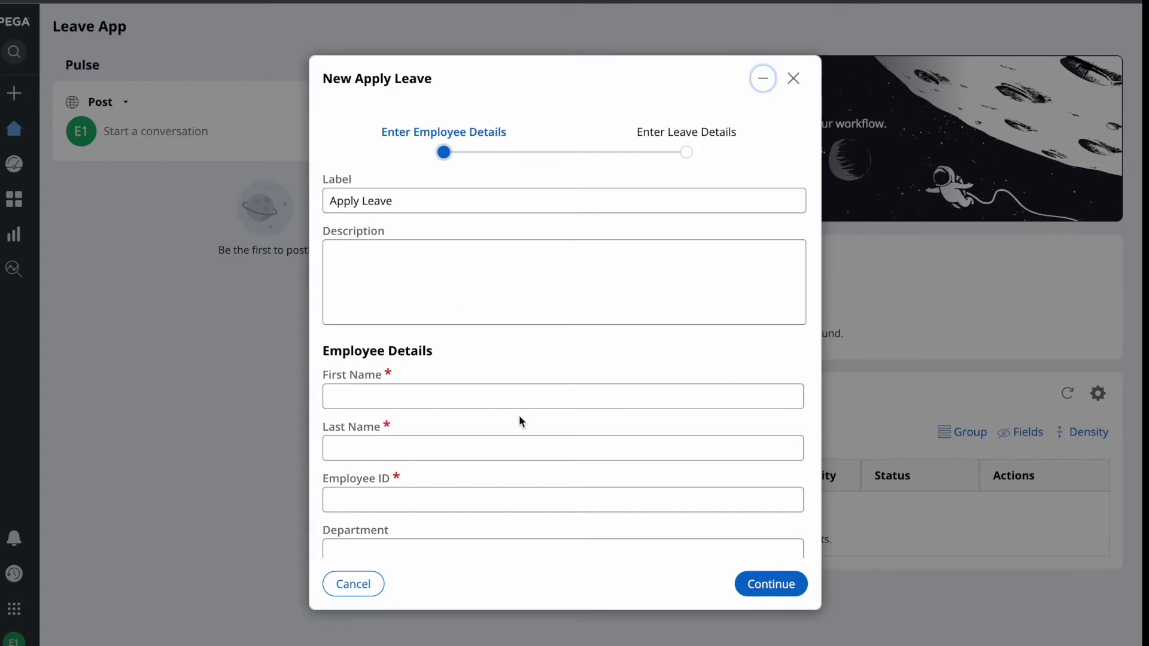
scroll(487, 353, down, 2)
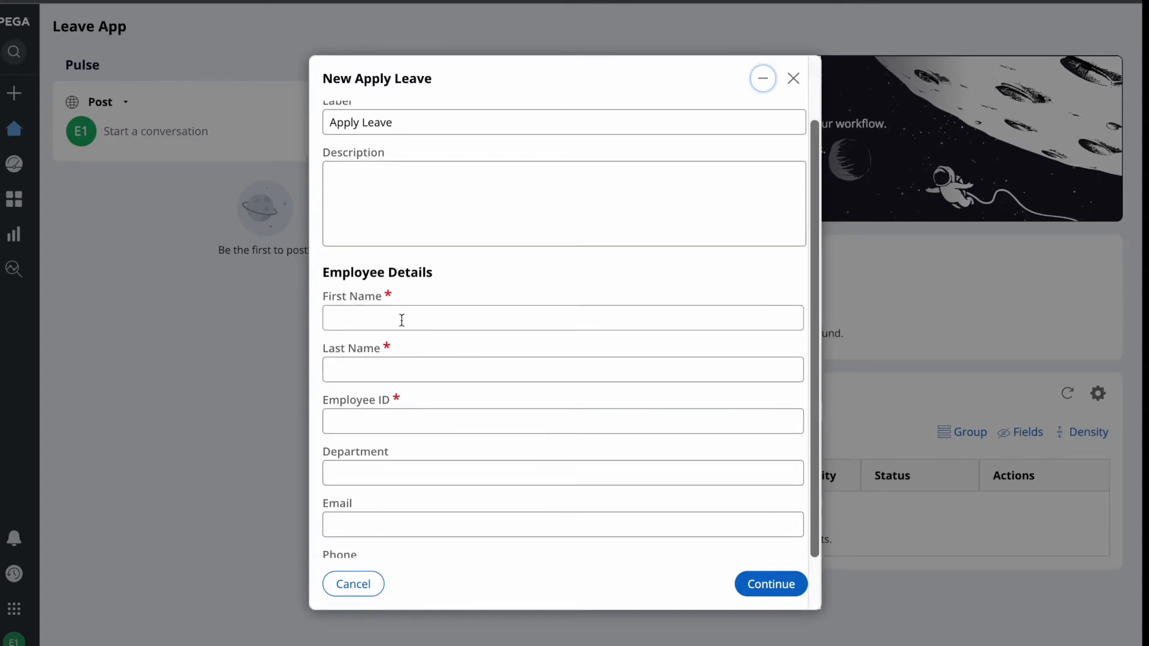
click(401, 319)
click(364, 377)
click(362, 365)
text(Singh)
key(Tab)
text(123456)
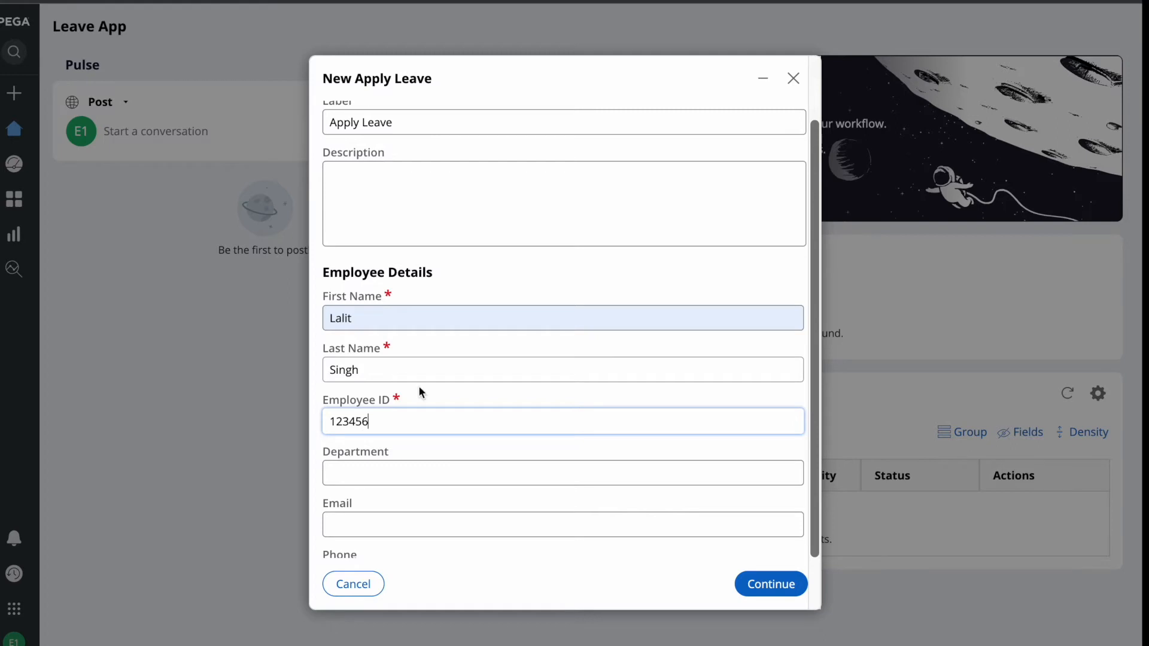
Enter department BPM plus the employee's e-mail address and phone number.
scroll(422, 392, down, 1)
click(362, 407)
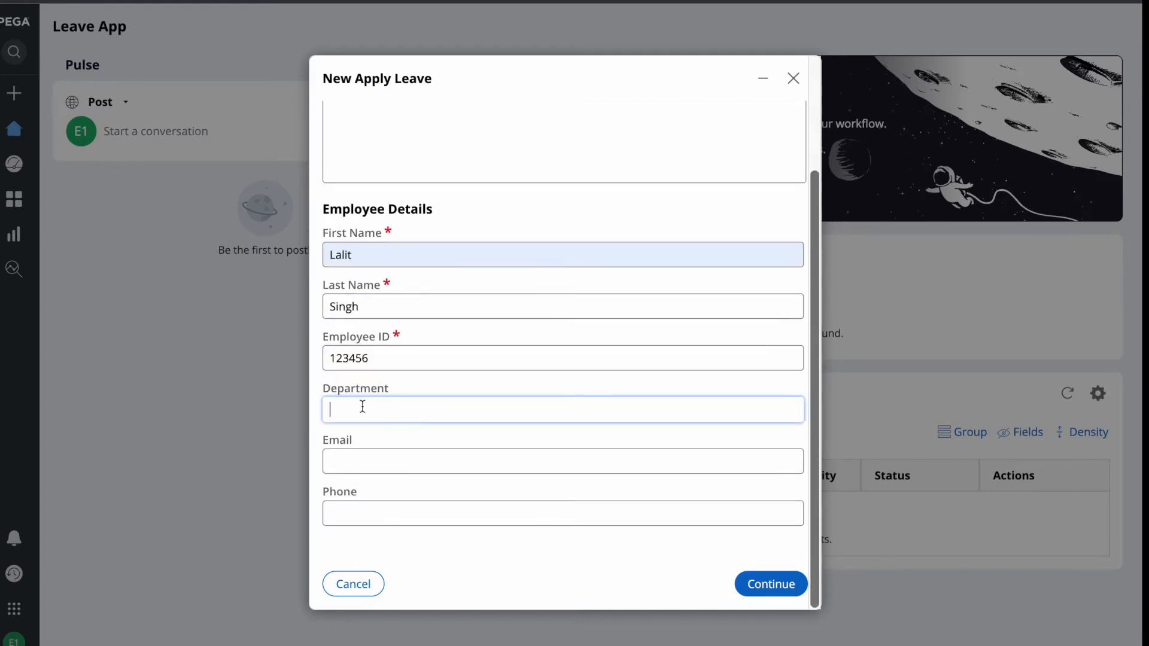
text(BPM)
key(Tab)
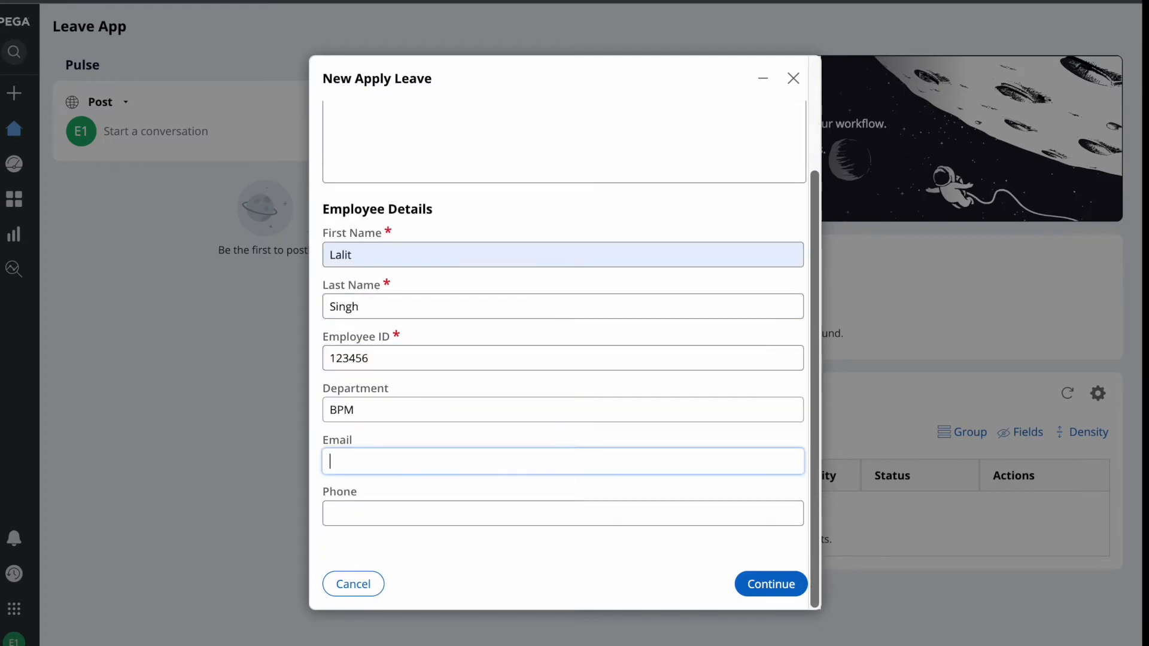
text(ABC@GMAIL.COM)
key(Tab)
text(12345678)
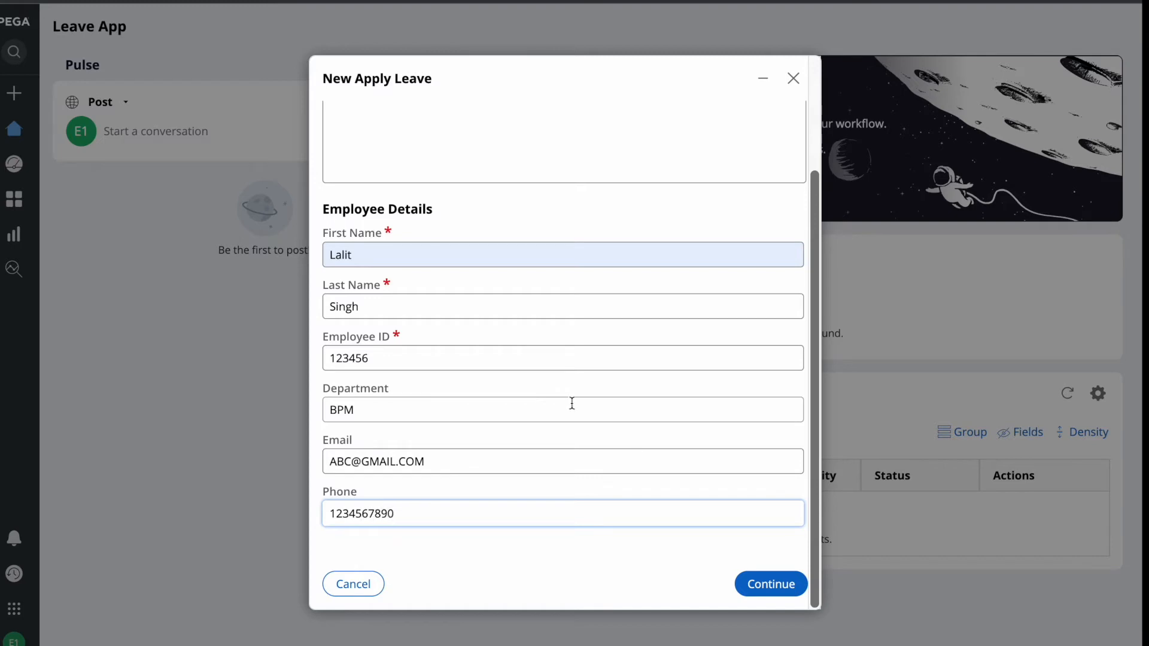
Set leave dates 5/4/2022 to 5/11/2022 and create the leave request.
click(766, 584)
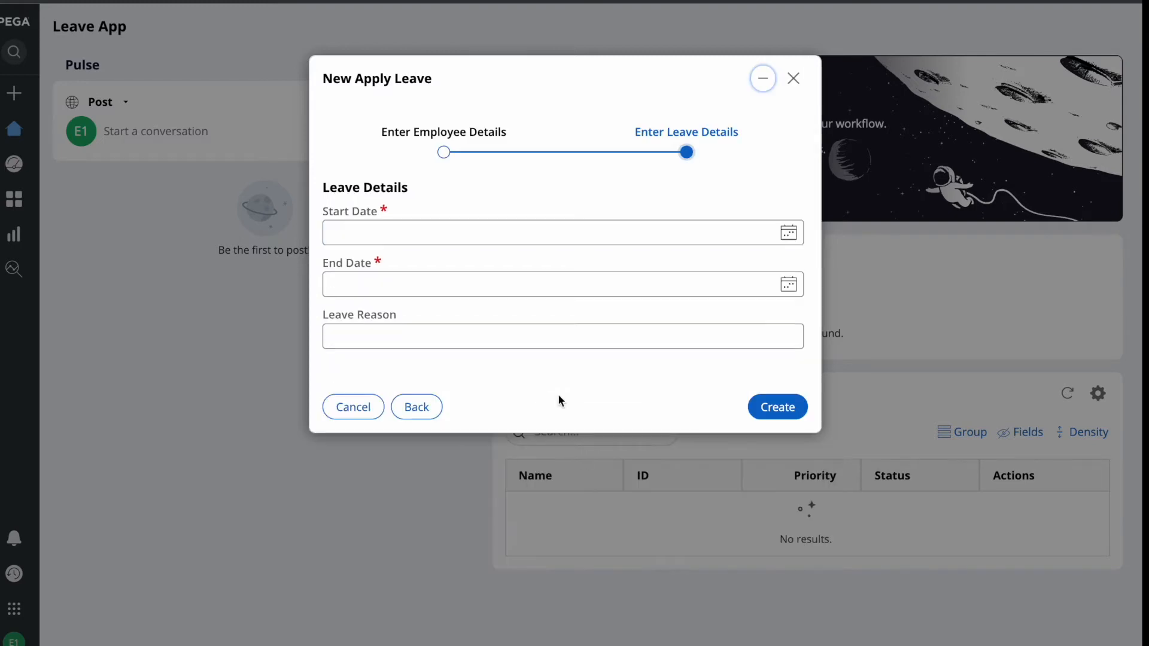
click(788, 232)
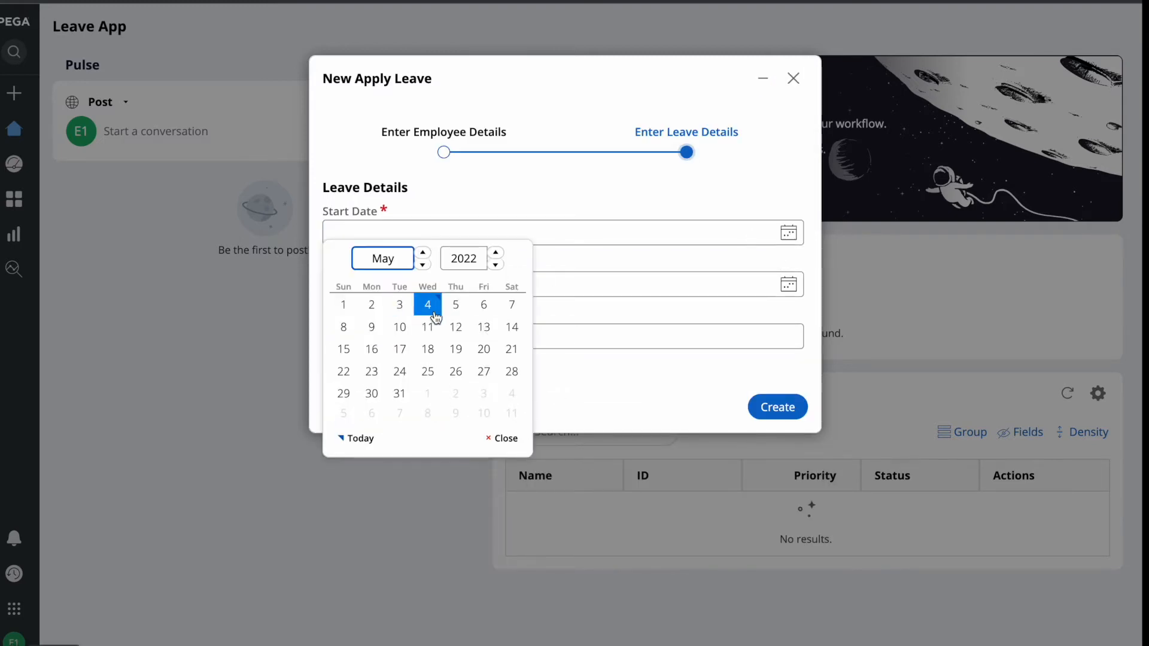
click(427, 305)
click(796, 288)
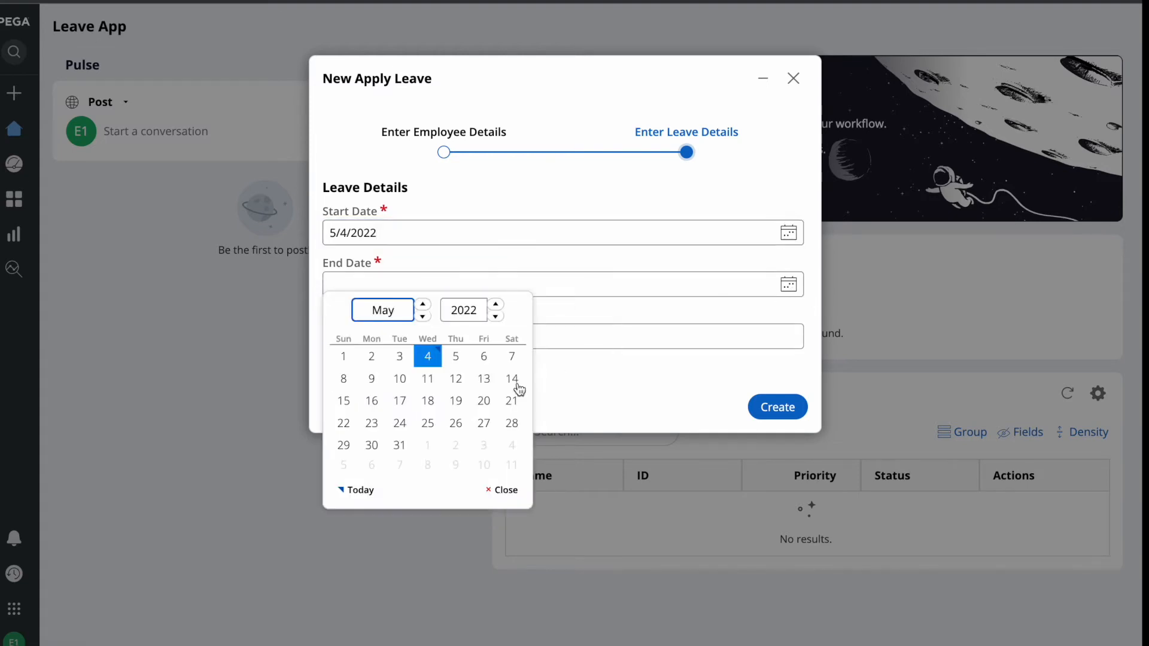
click(426, 378)
click(480, 331)
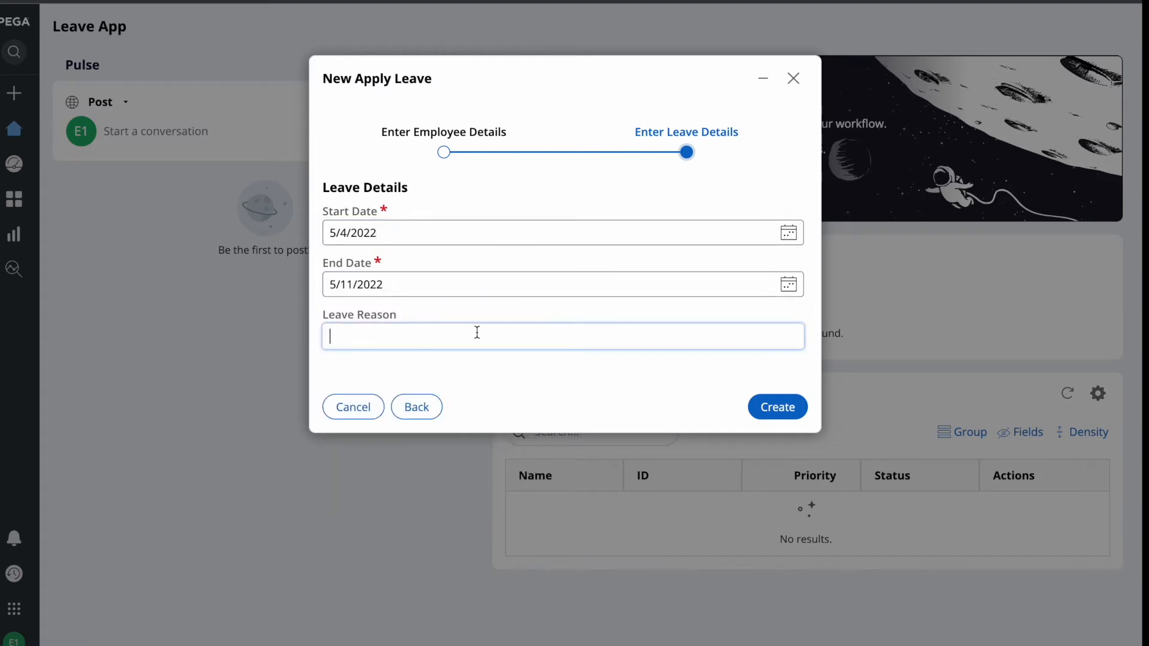
click(777, 412)
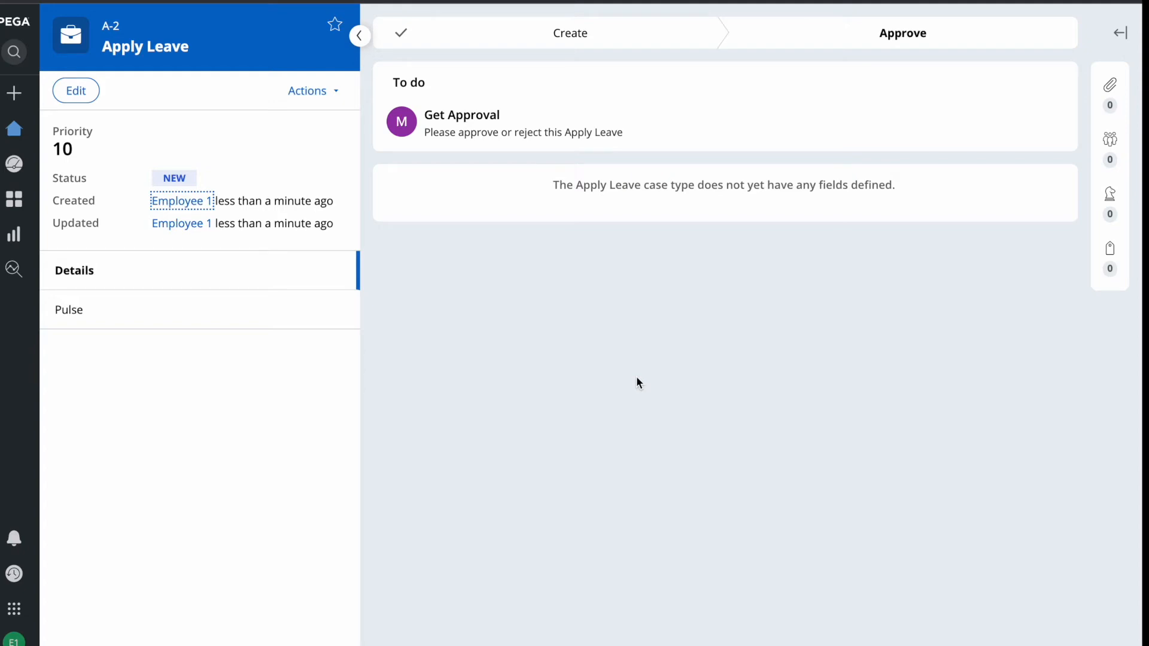
key(F4)
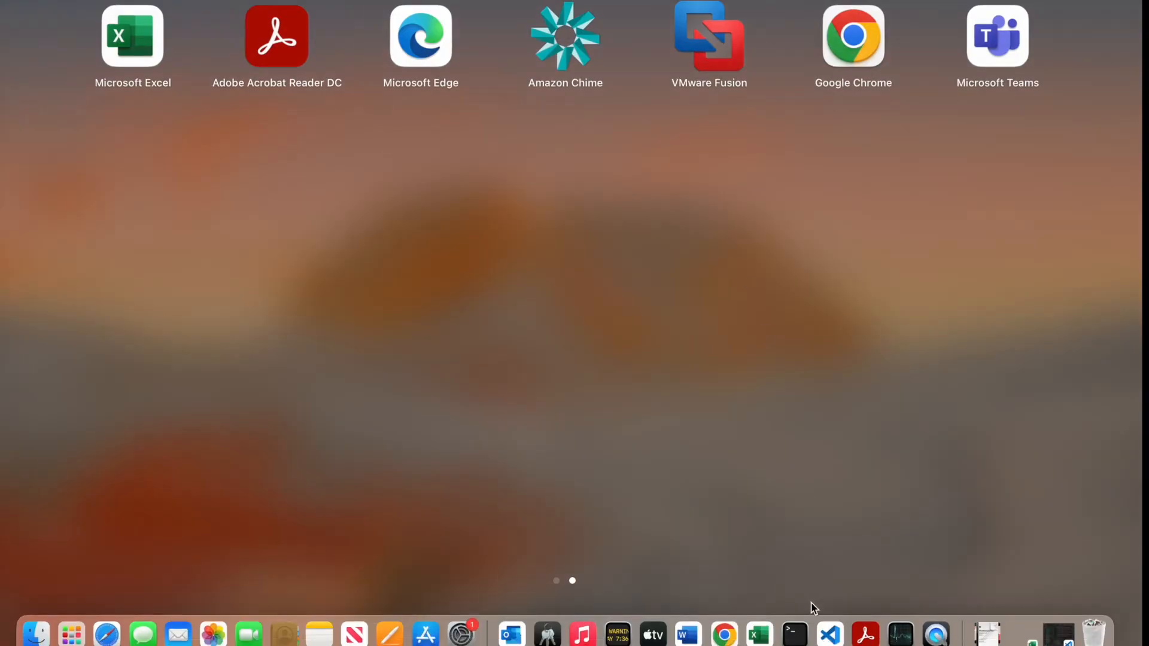
In Dev Studio's App explorer, list the ApplyLeave instances and review case A-2.
click(723, 632)
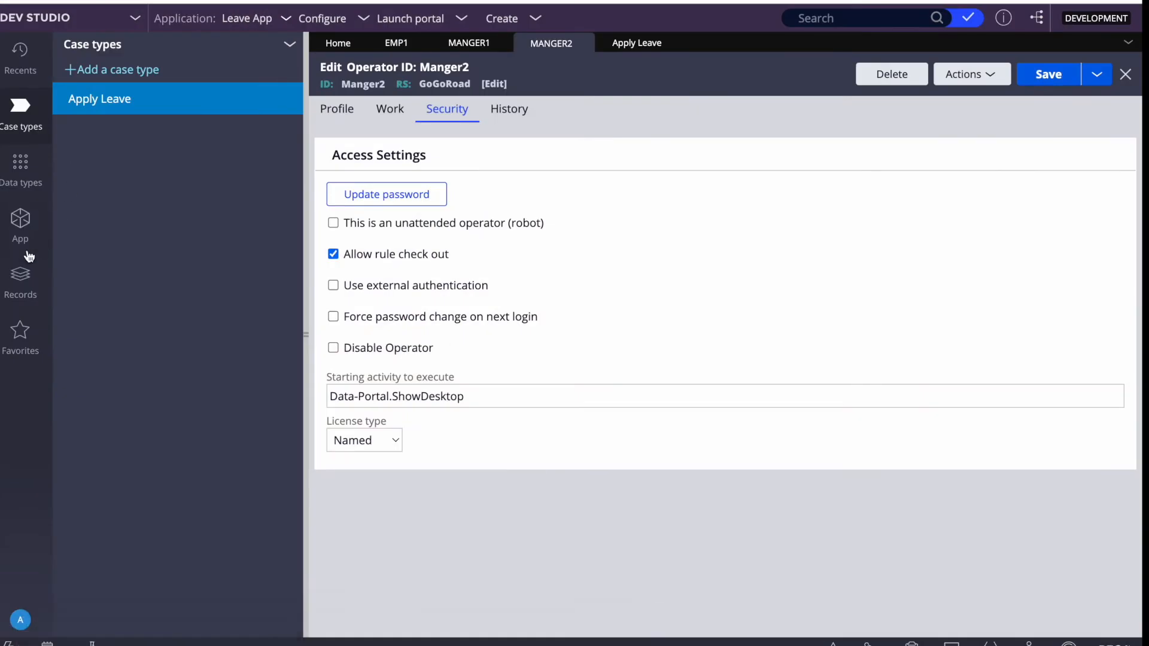
click(23, 230)
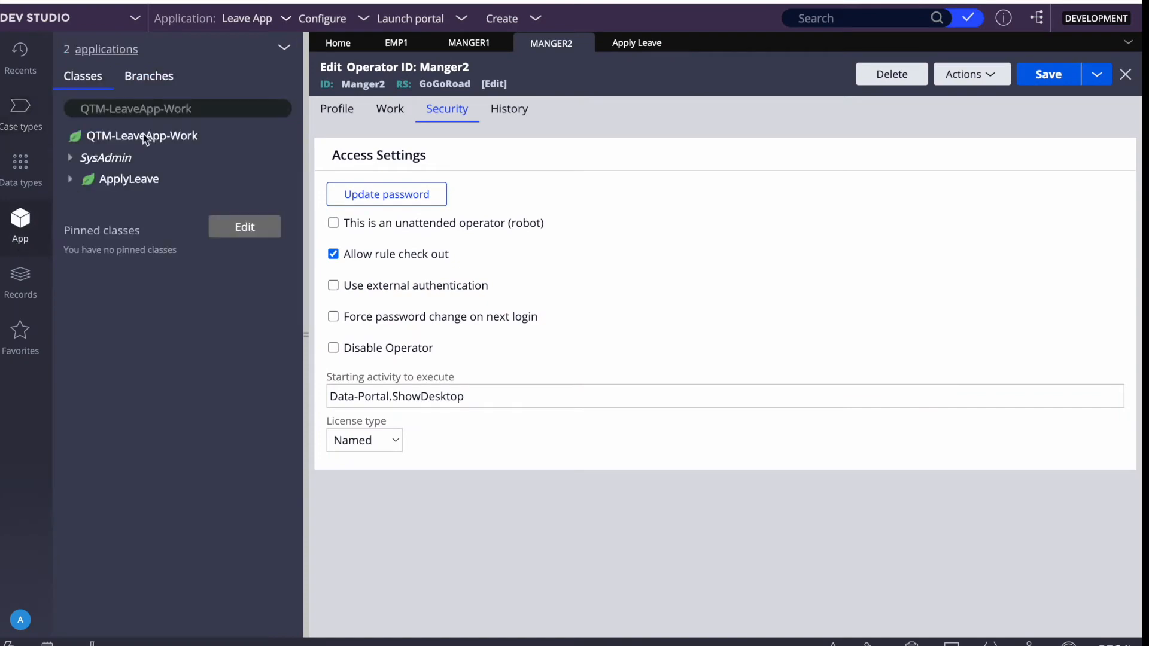
click(126, 181)
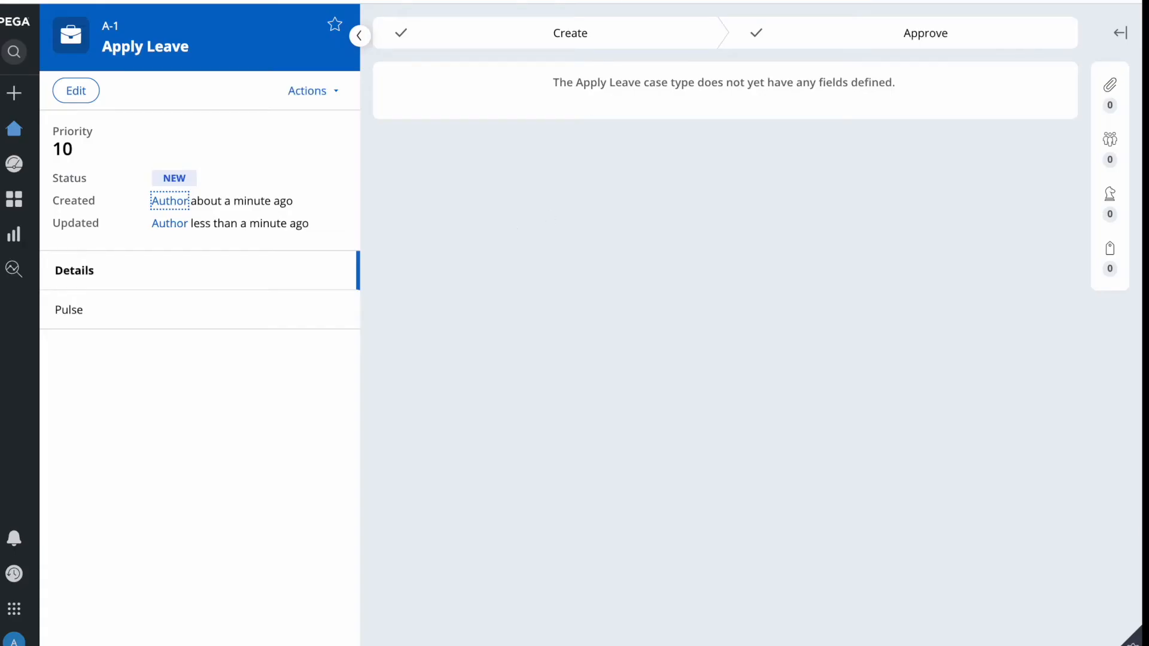
click(449, 4)
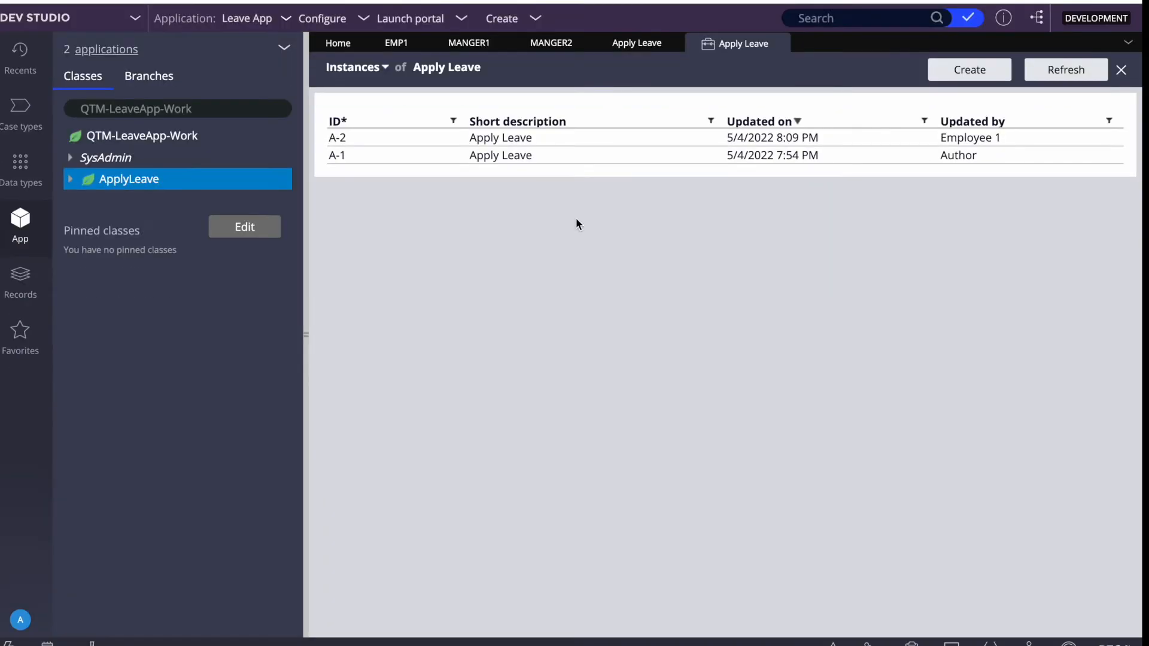
click(477, 139)
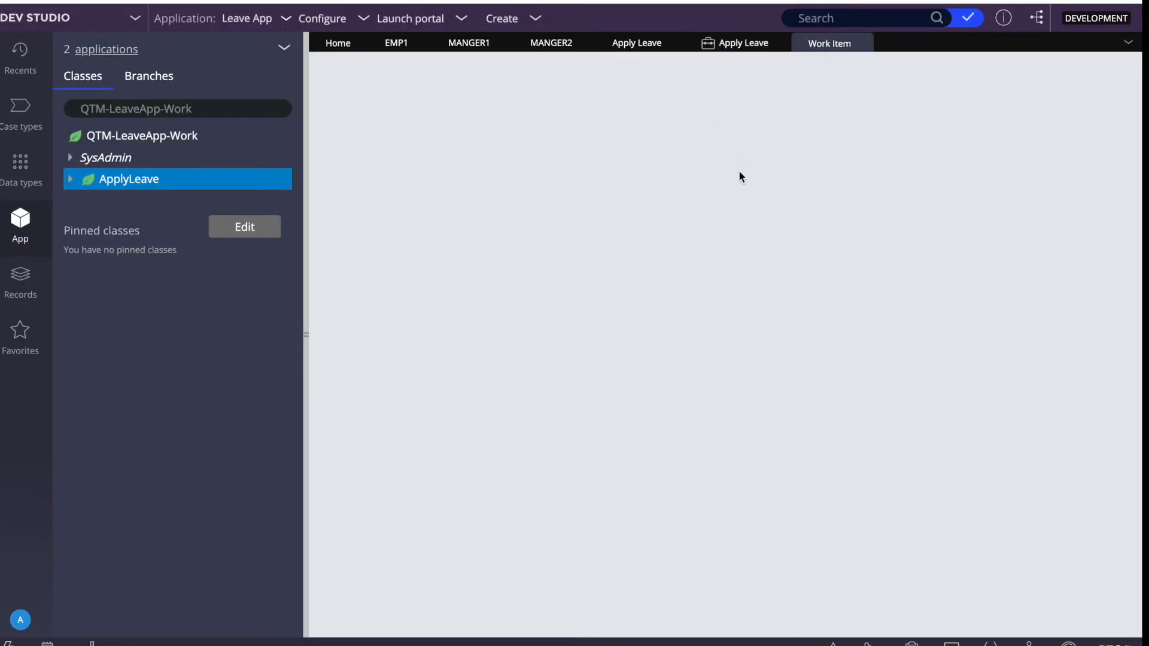
scroll(599, 293, down, 5)
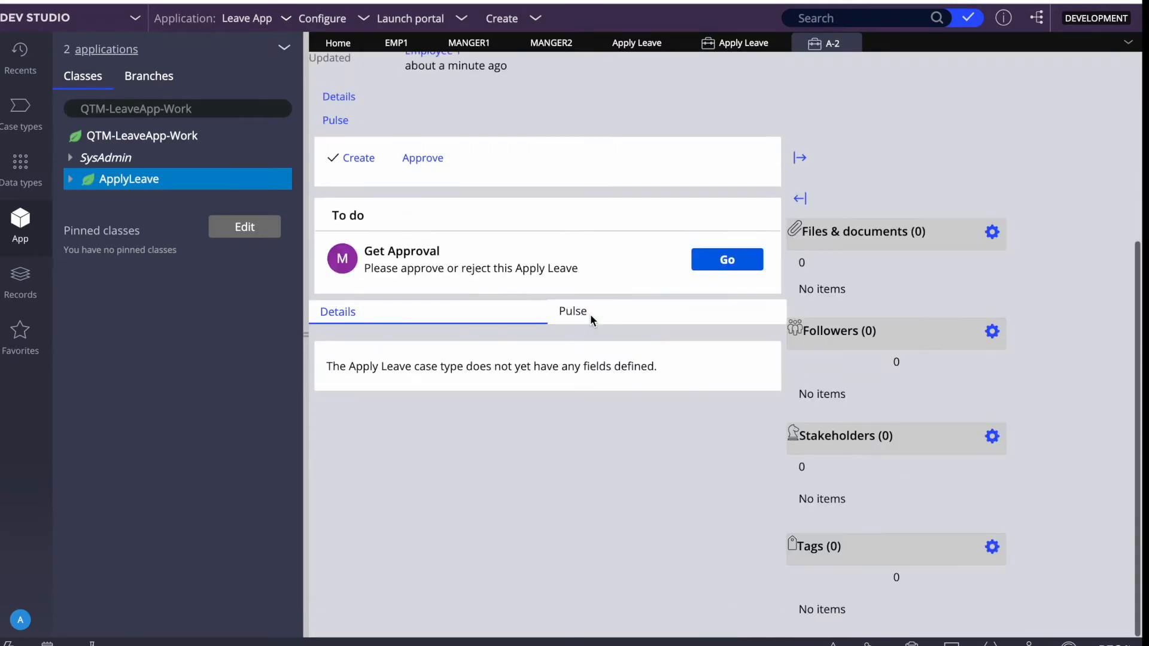
scroll(711, 374, up, 5)
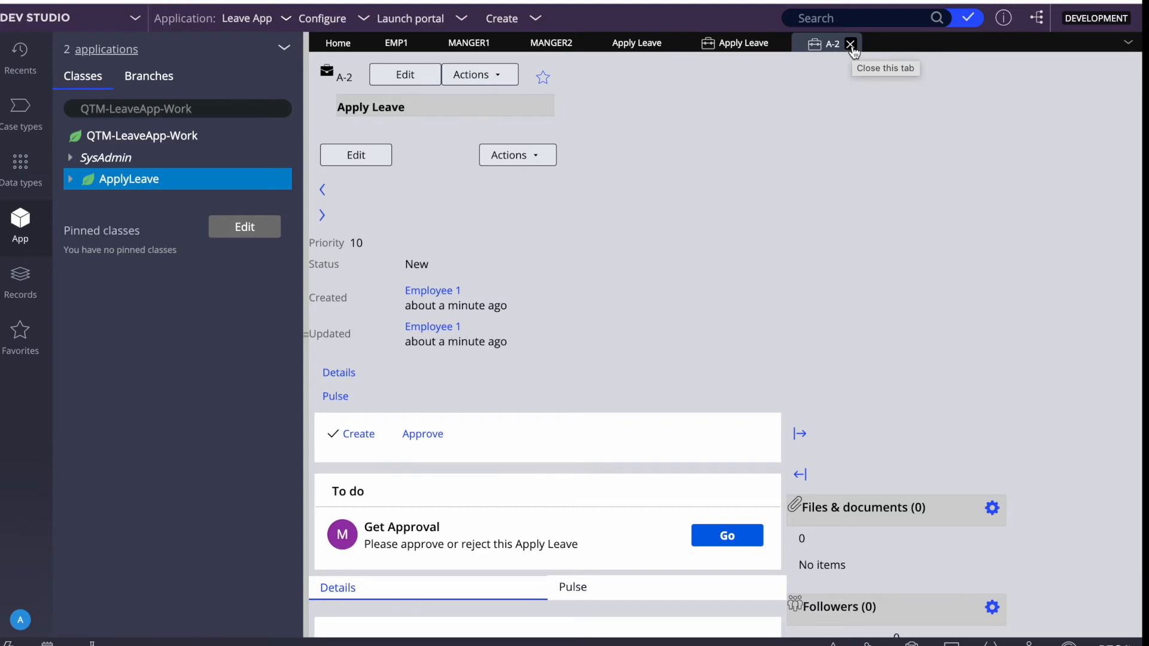
click(850, 45)
Search the classes for ASSIGN-WORK.
click(138, 112)
key(ctrl+a)
text(ASSIGN-WORK)
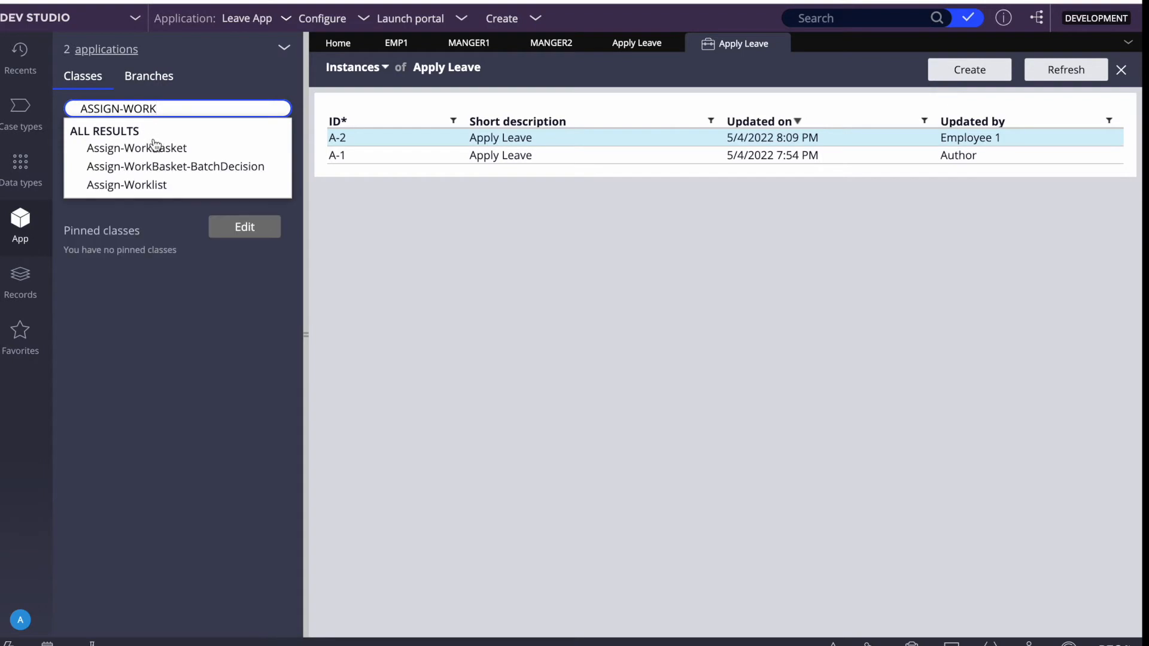
Open the Assign-Worklist instances and scroll right to check Operator ID and Task Label for A-2.
click(126, 185)
click(135, 144)
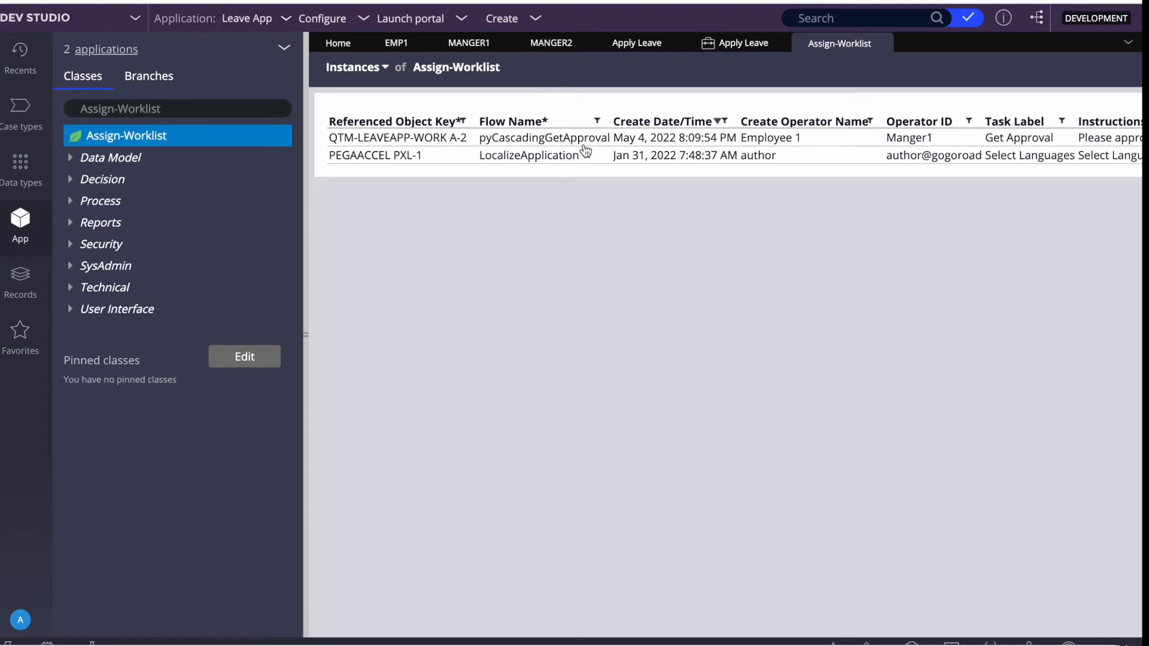
scroll(584, 147, right, 2)
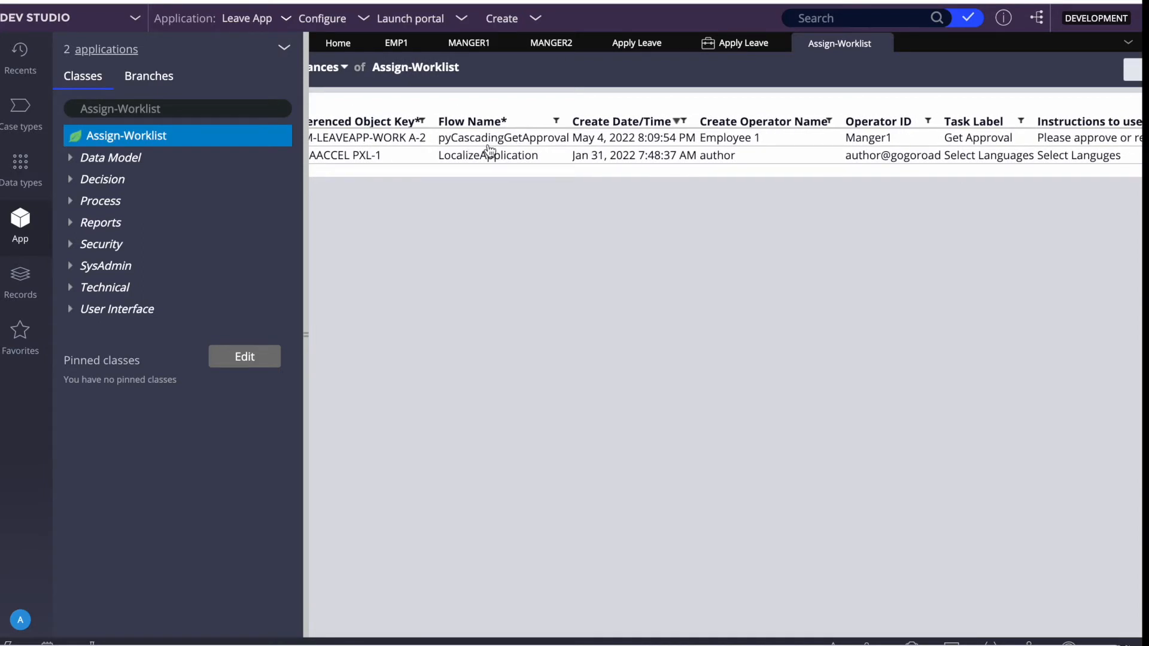
scroll(490, 149, right, 3)
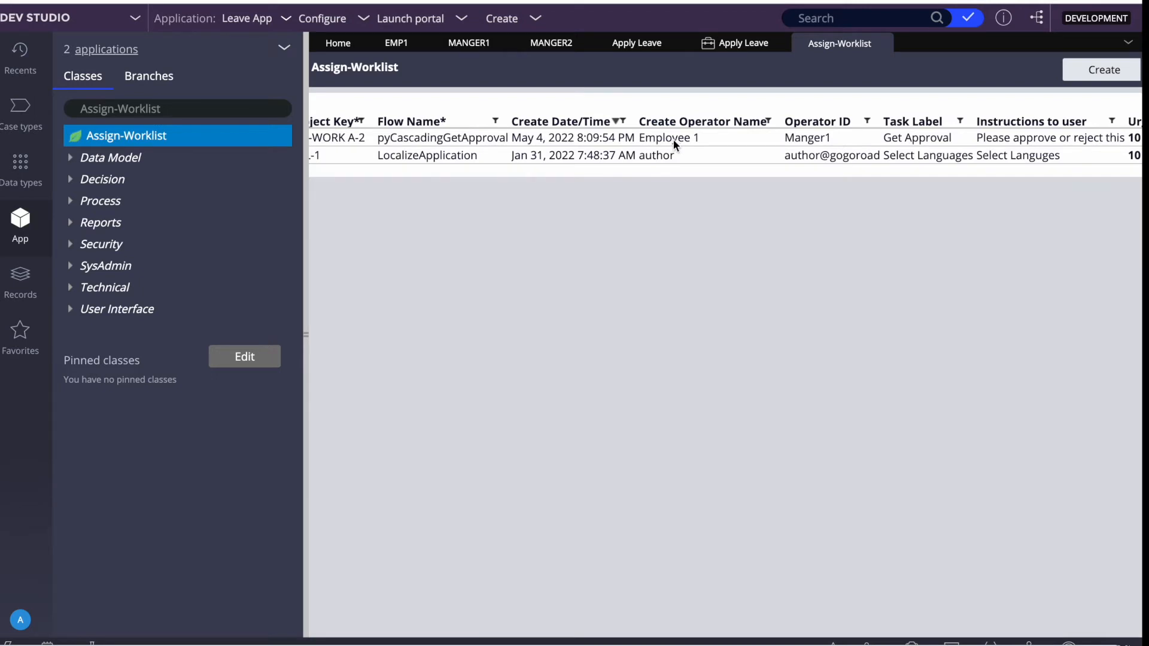
scroll(683, 142, right, 3)
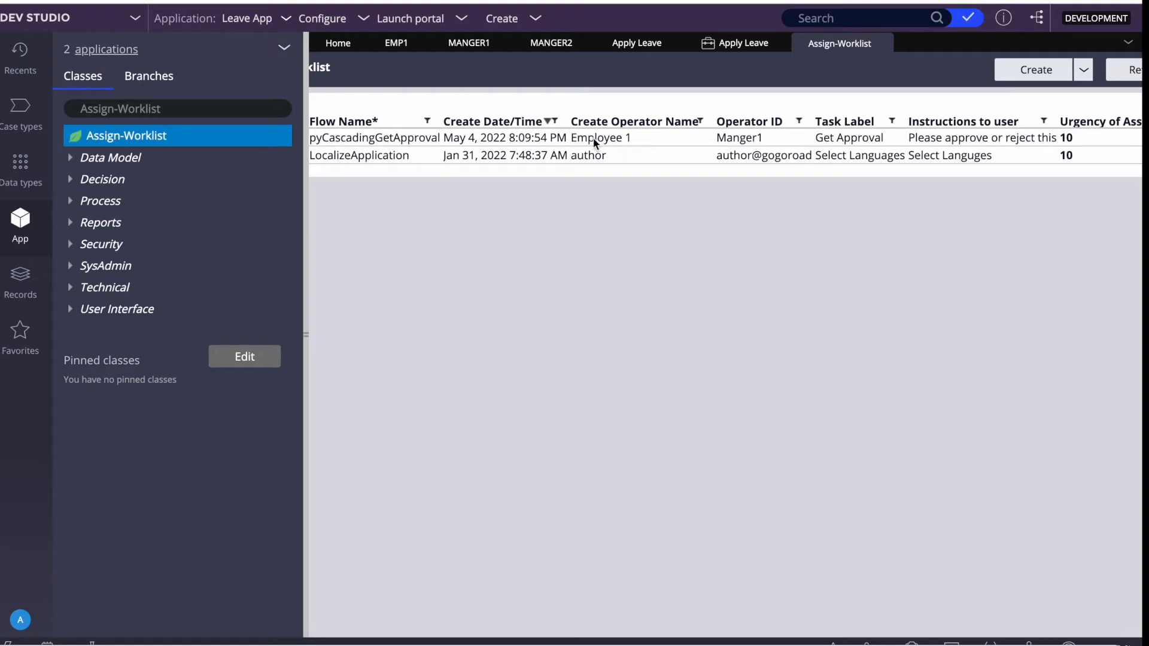
scroll(594, 142, right, 3)
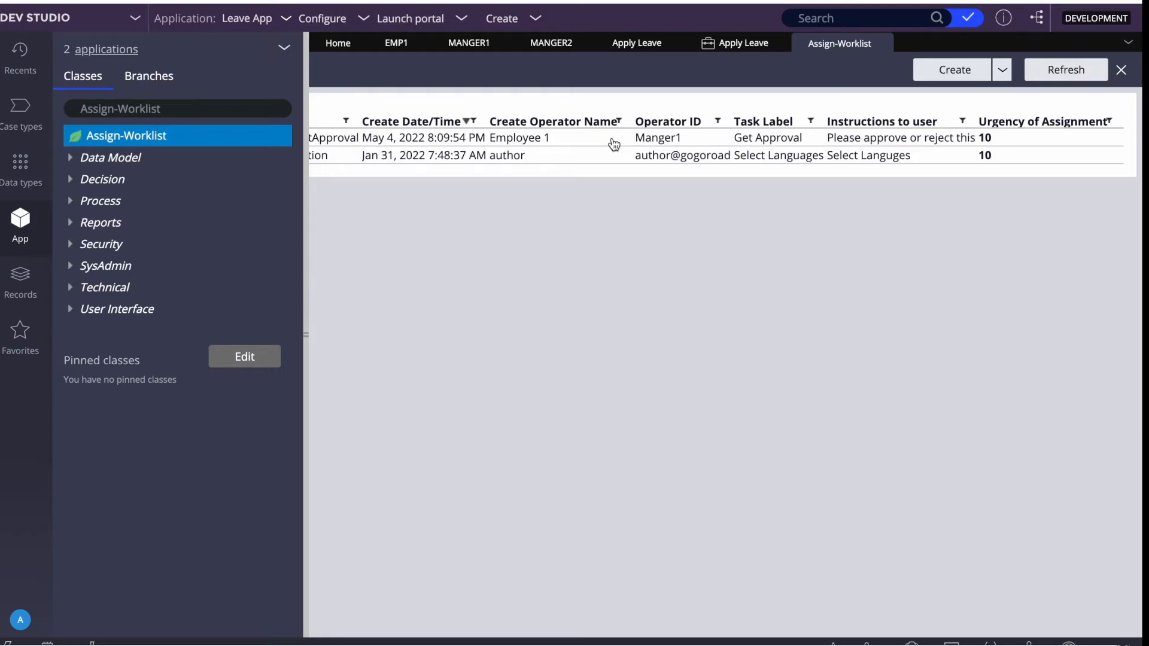
key(F4)
click(727, 636)
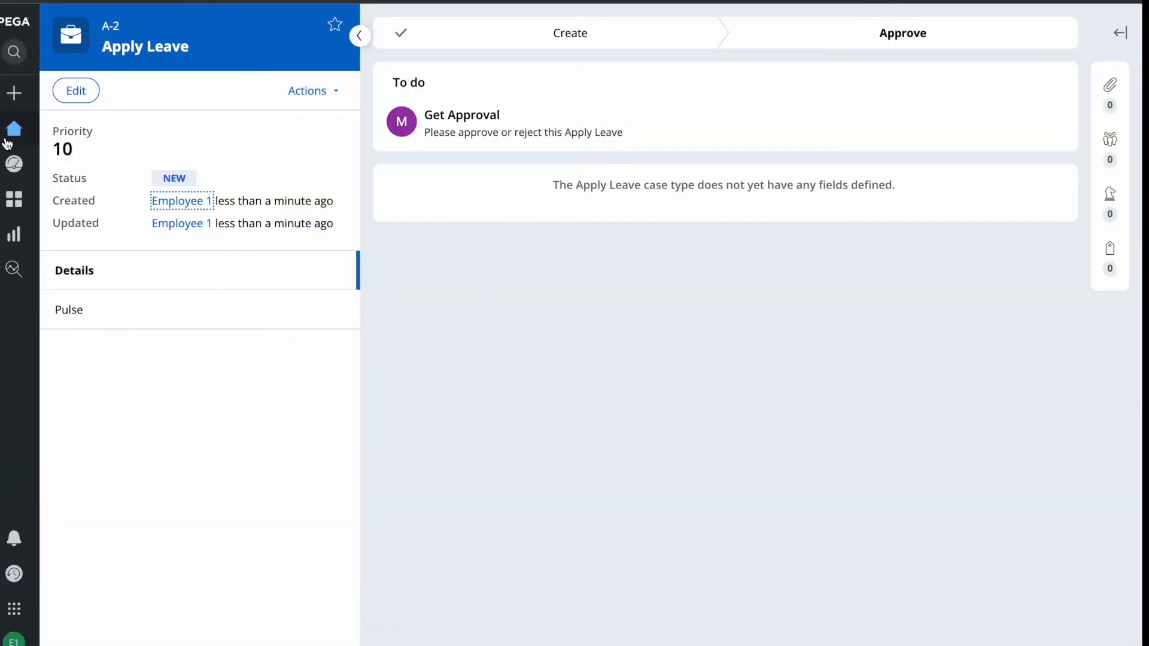
Return to the portal Home and log off the employee user.
click(8, 141)
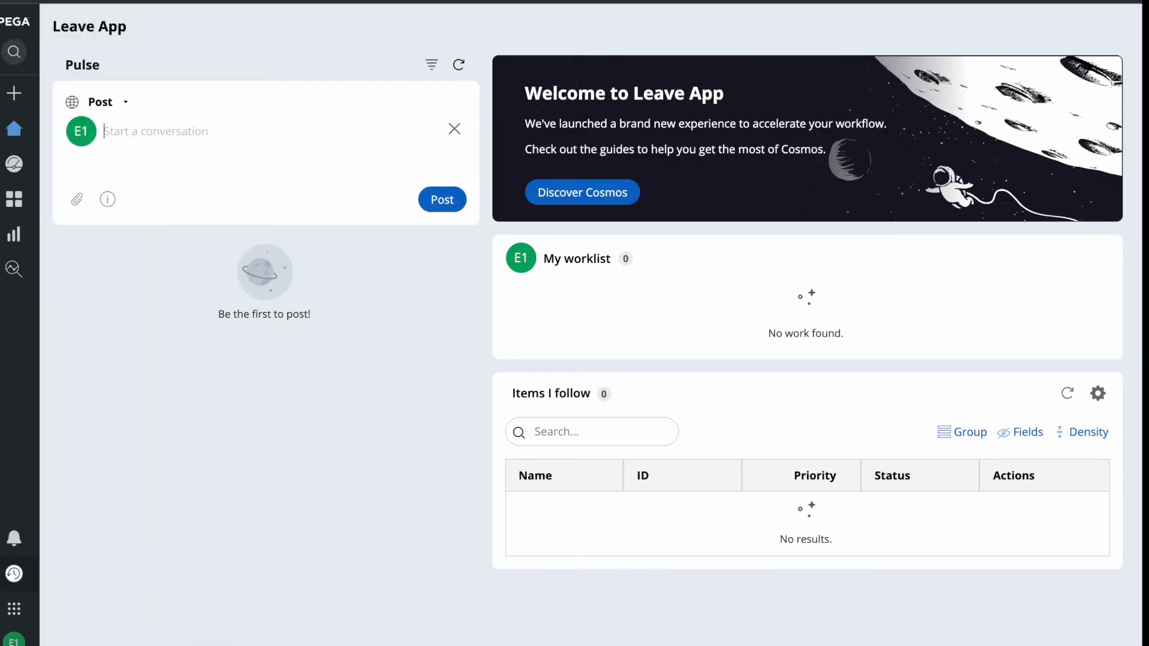
mouse_move(13, 639)
click(60, 642)
click(66, 618)
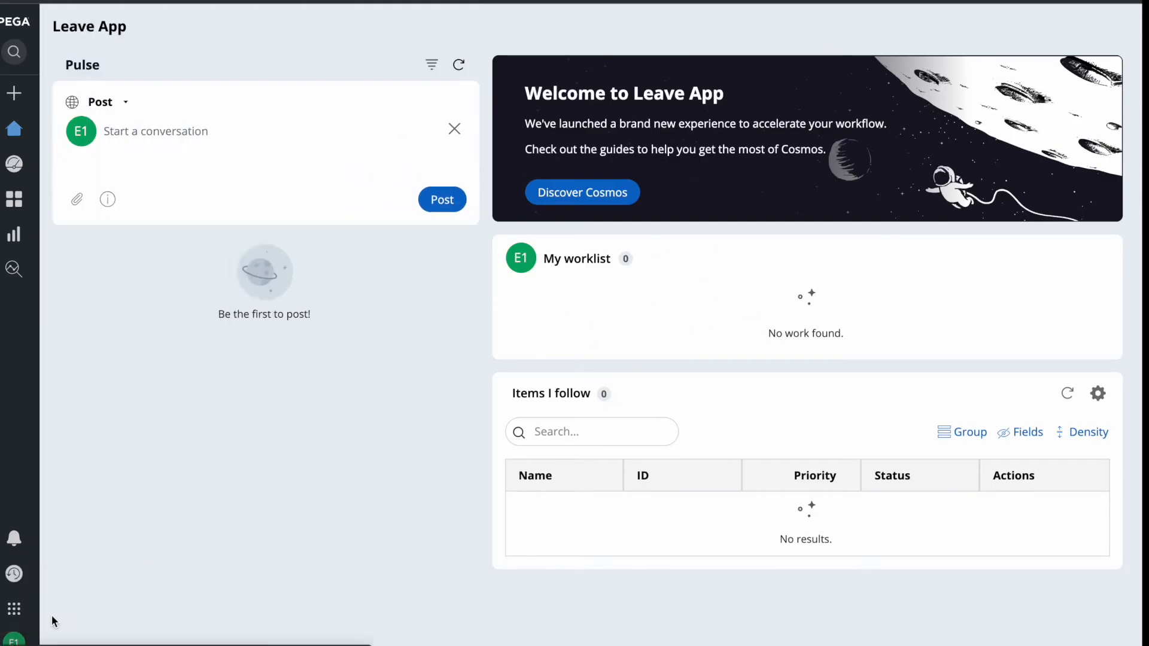
Try twice to sign in as the first manager, dismissing the 'not recognized' warning each time.
click(493, 256)
text(MANAGER1)
key(Tab)
text(rules)
key(Return)
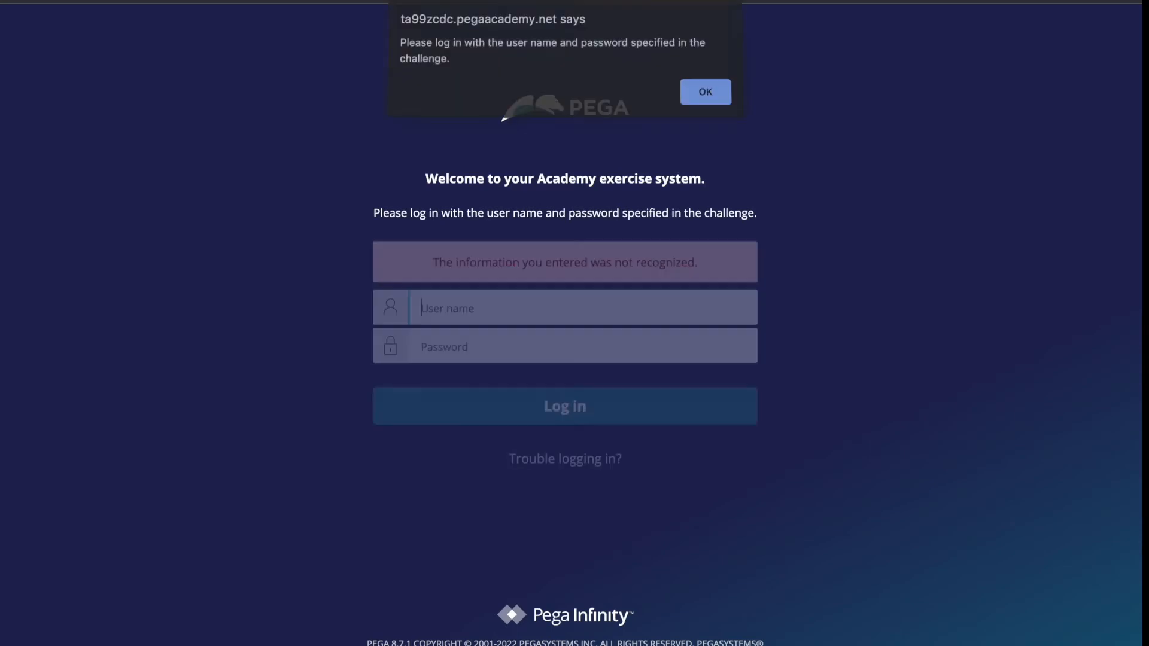
click(704, 95)
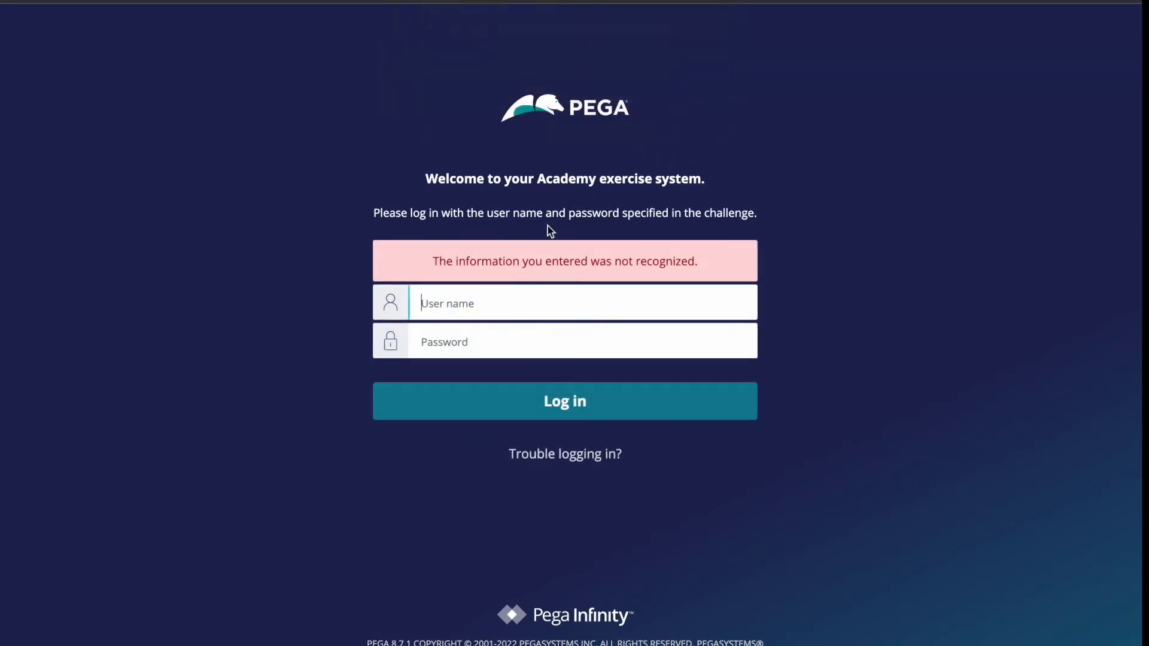
click(493, 300)
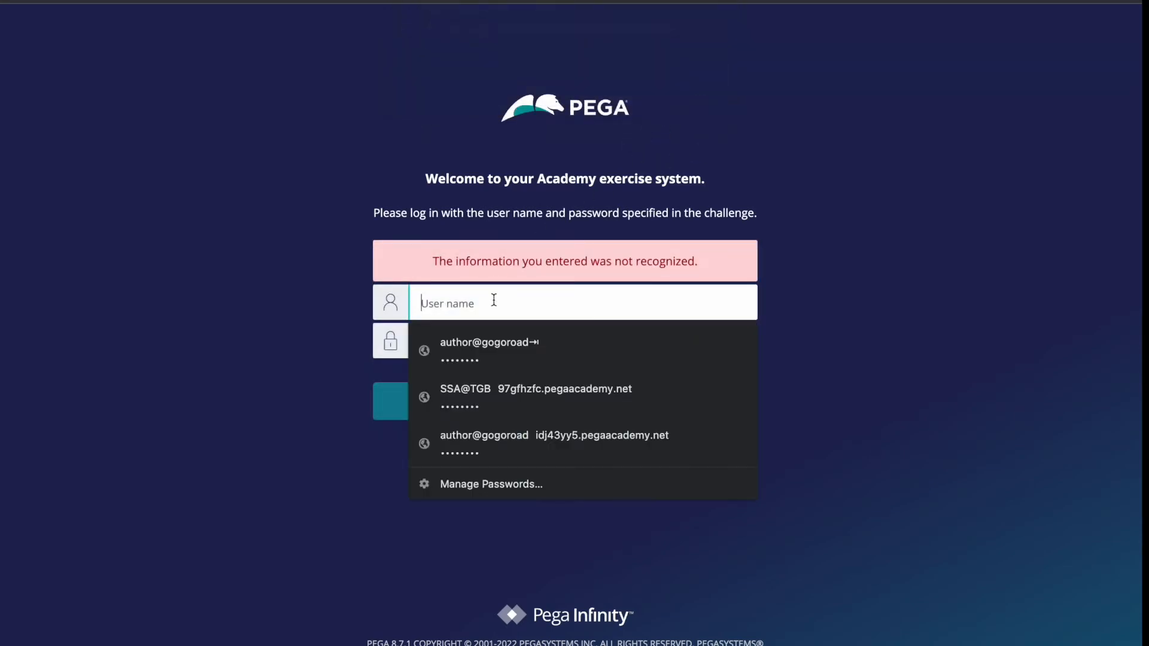
text(manager1)
key(Tab)
text(rules)
key(Return)
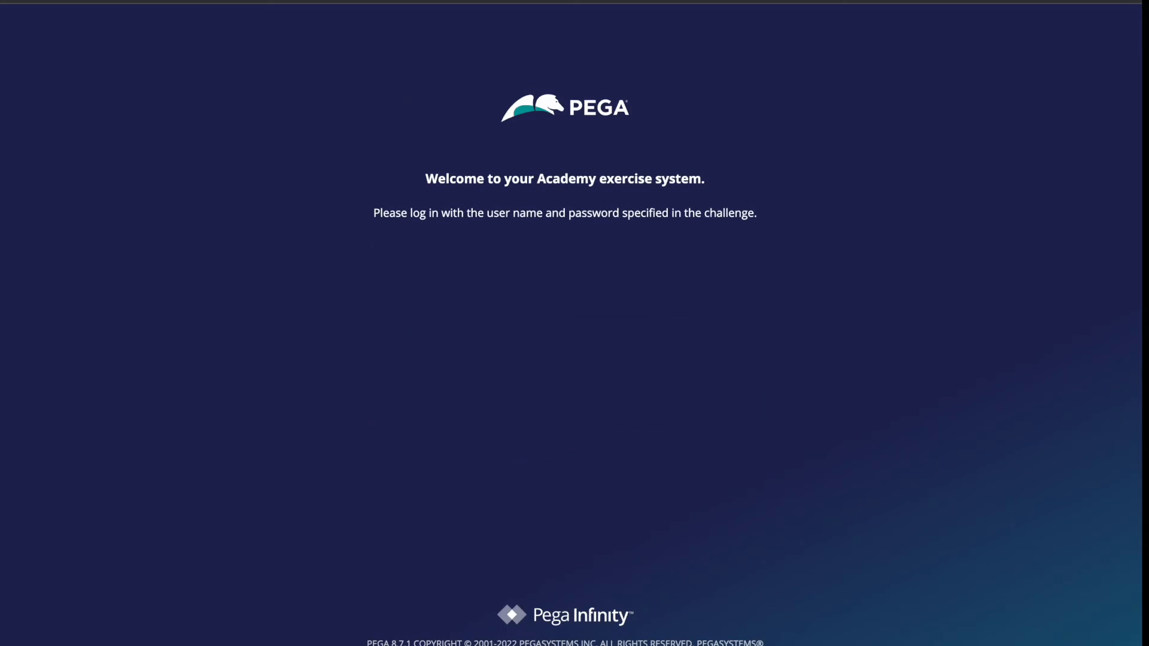
click(706, 95)
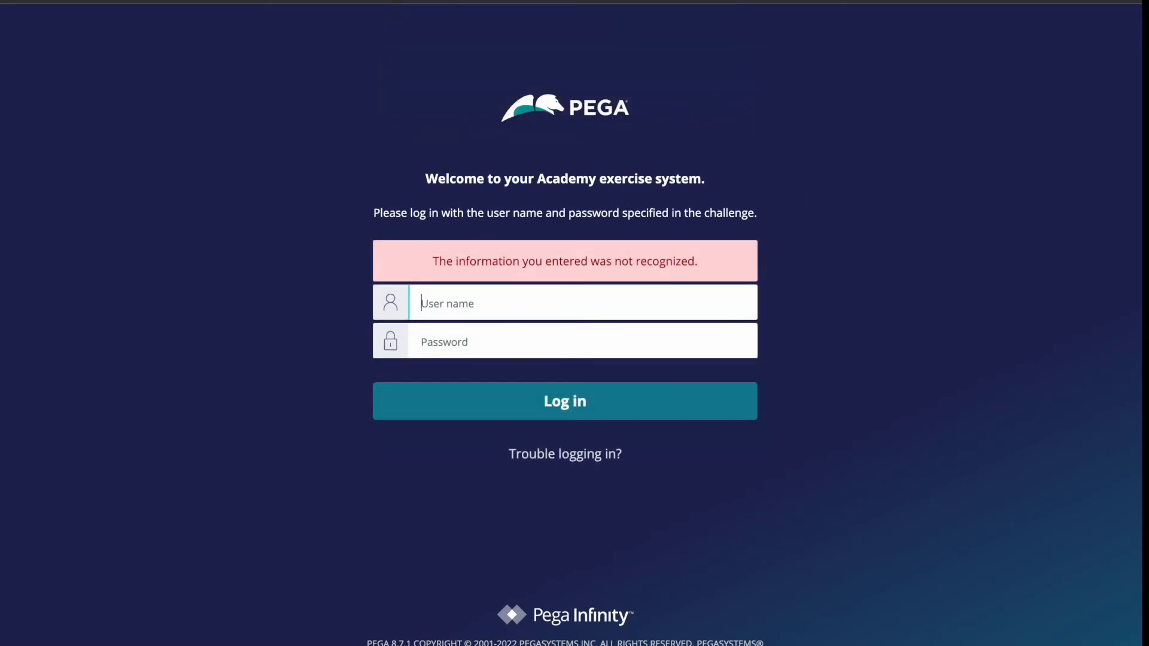
key(F4)
Copy the first manager's operator ID from its record in Dev Studio.
click(724, 634)
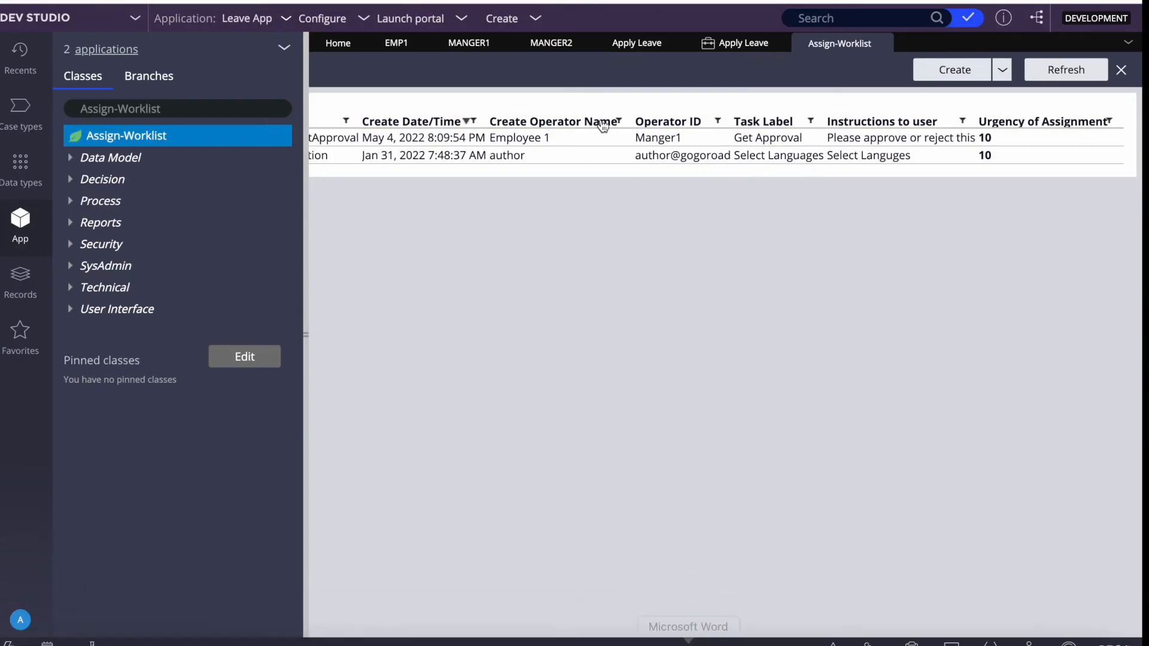
click(549, 45)
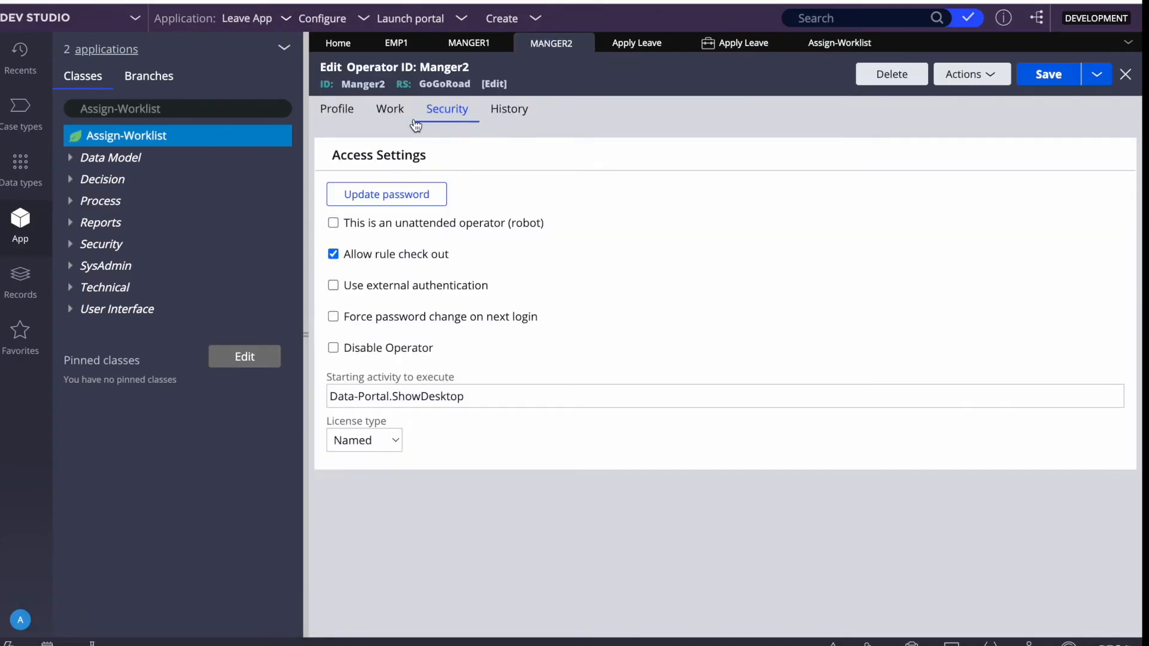
click(472, 43)
double_click(363, 86)
key(super+c)
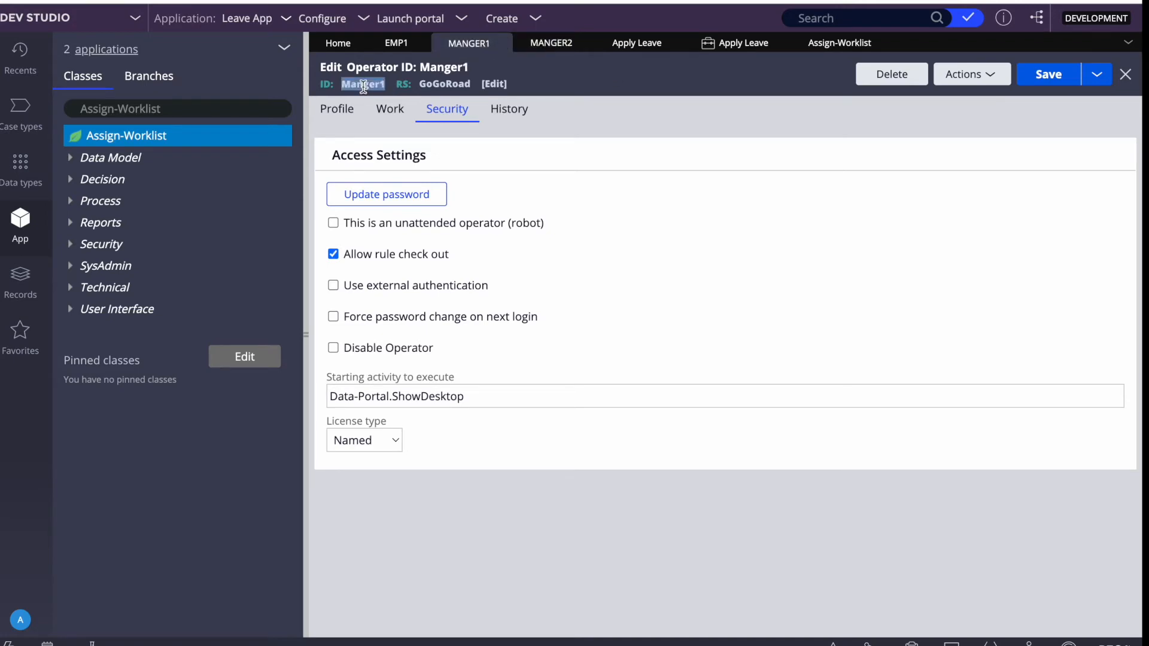
Log in to the Leave App portal as the first manager with the pasted ID and password.
key(F4)
click(725, 630)
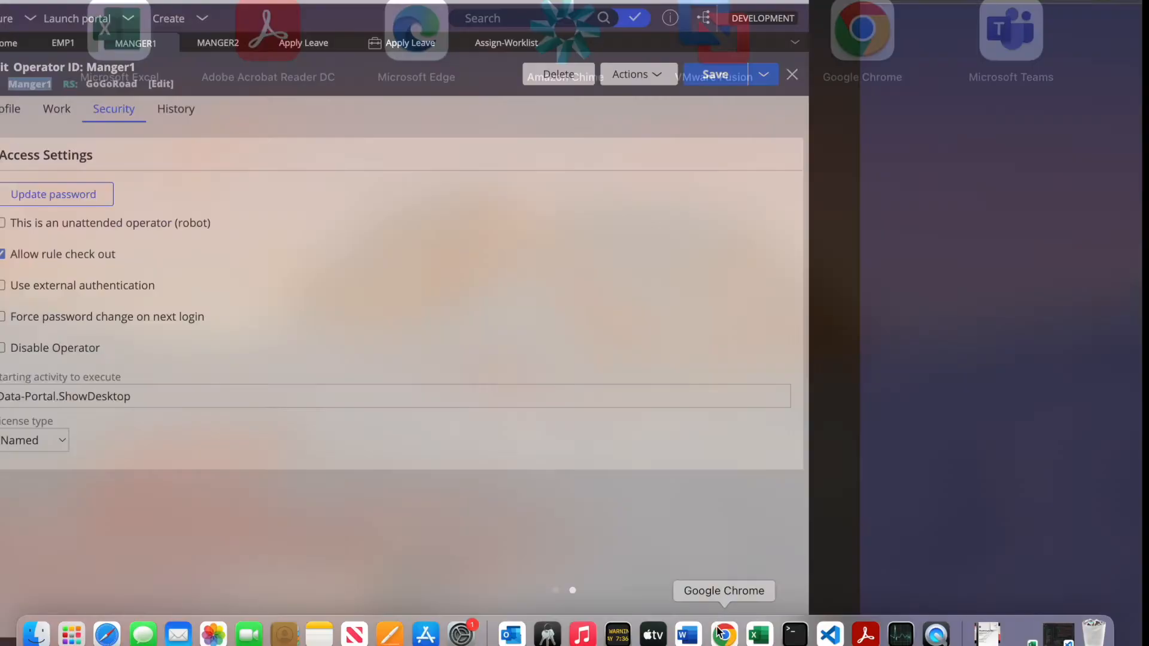
click(445, 307)
key(super+v)
key(Tab)
text(•••••)
key(Return)
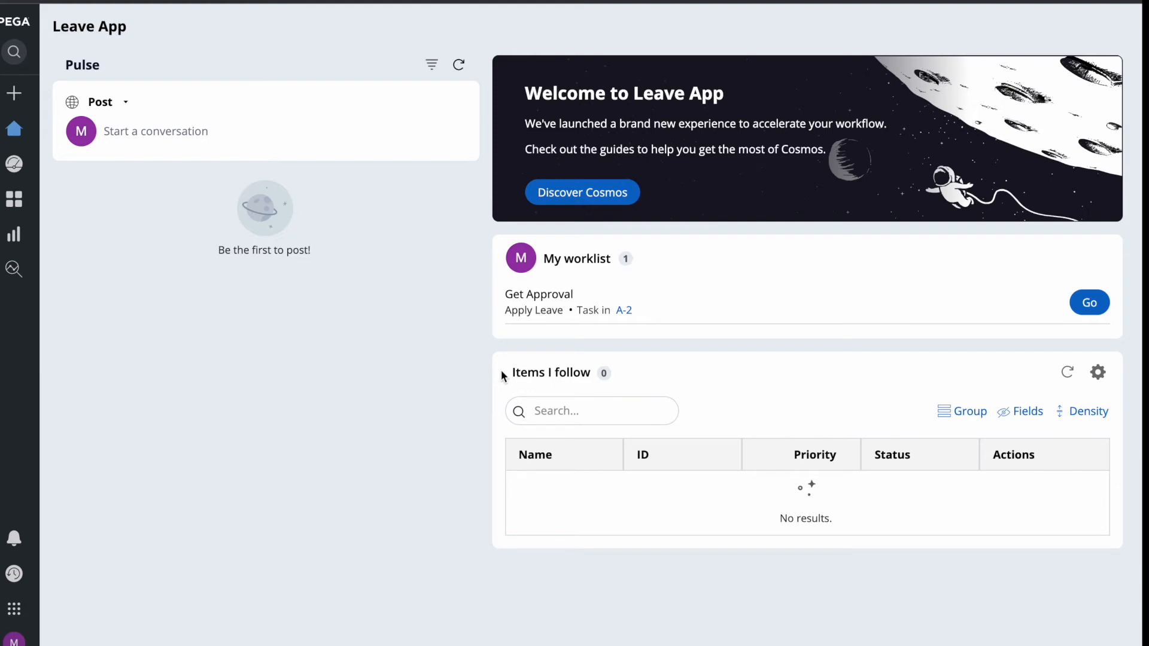
Approve A-2's Get Approval task with the note 'Approve'.
click(1090, 302)
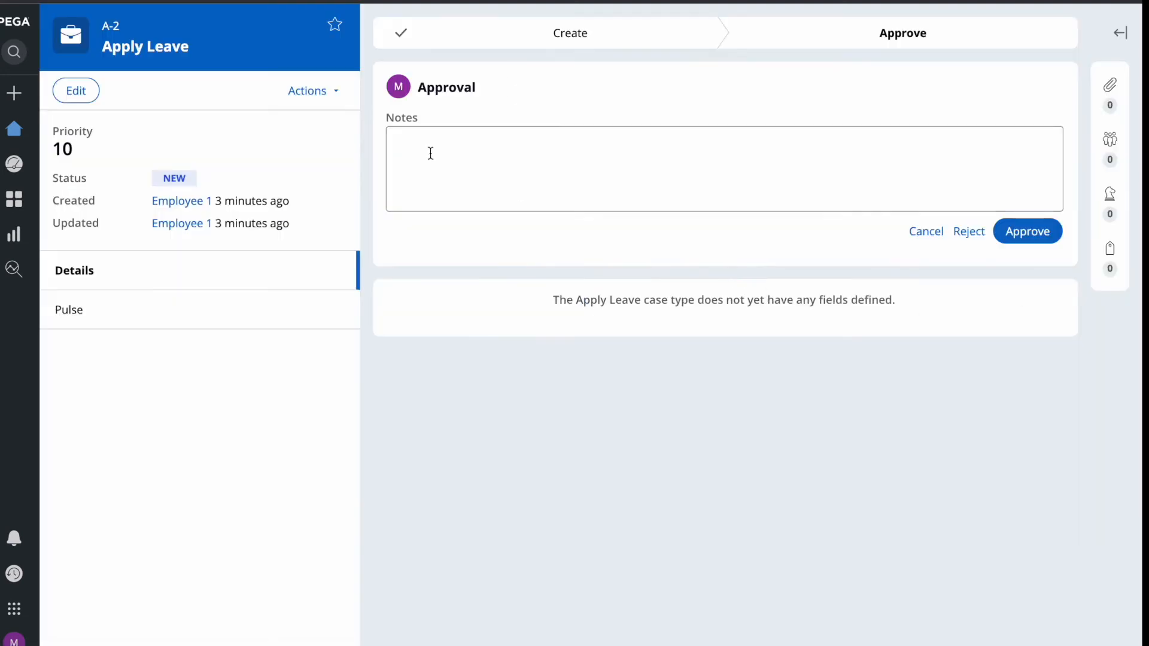
click(512, 152)
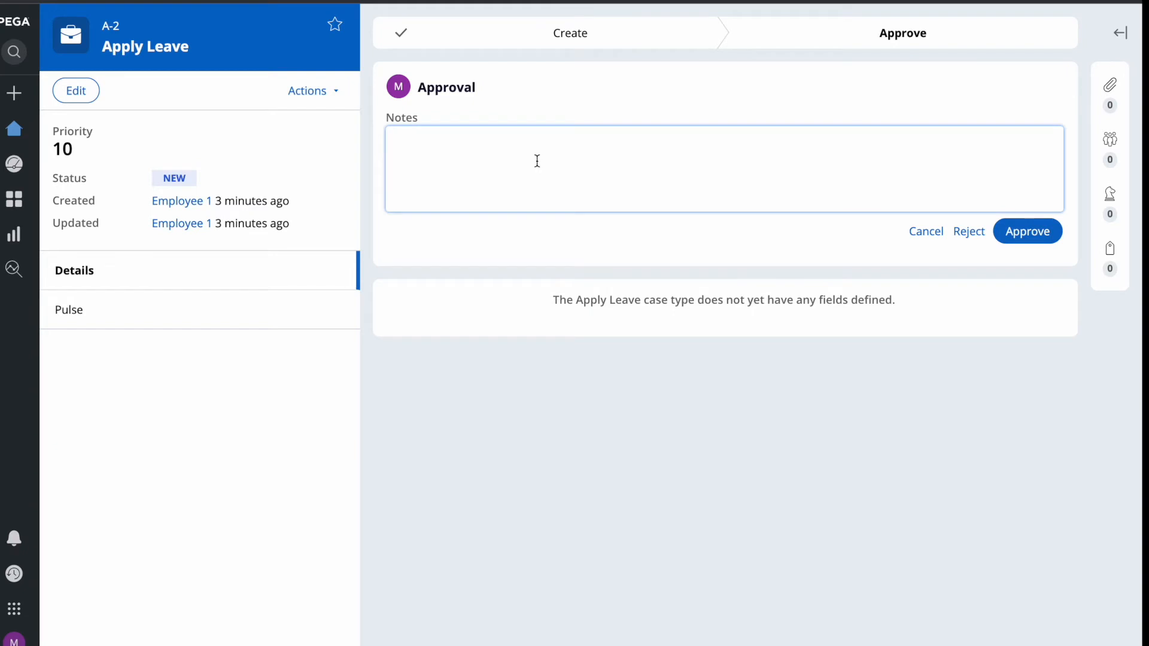
text(Approve)
click(1044, 237)
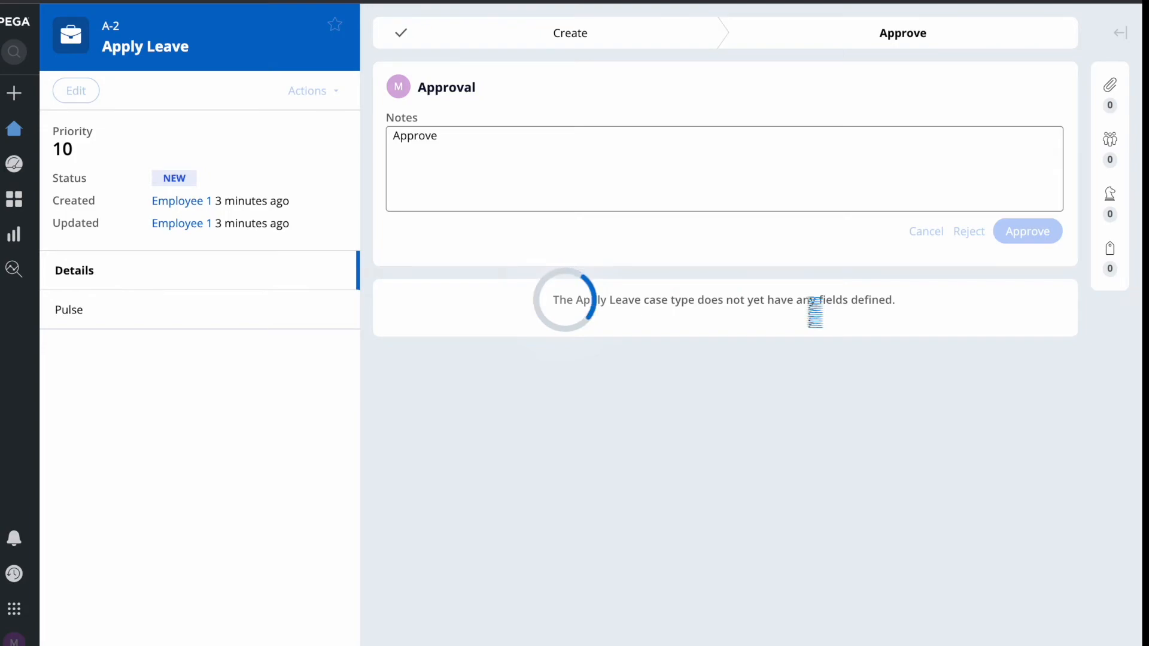
Review A-2's Create and Approve stages to confirm their steps are completed.
key(F4)
click(723, 635)
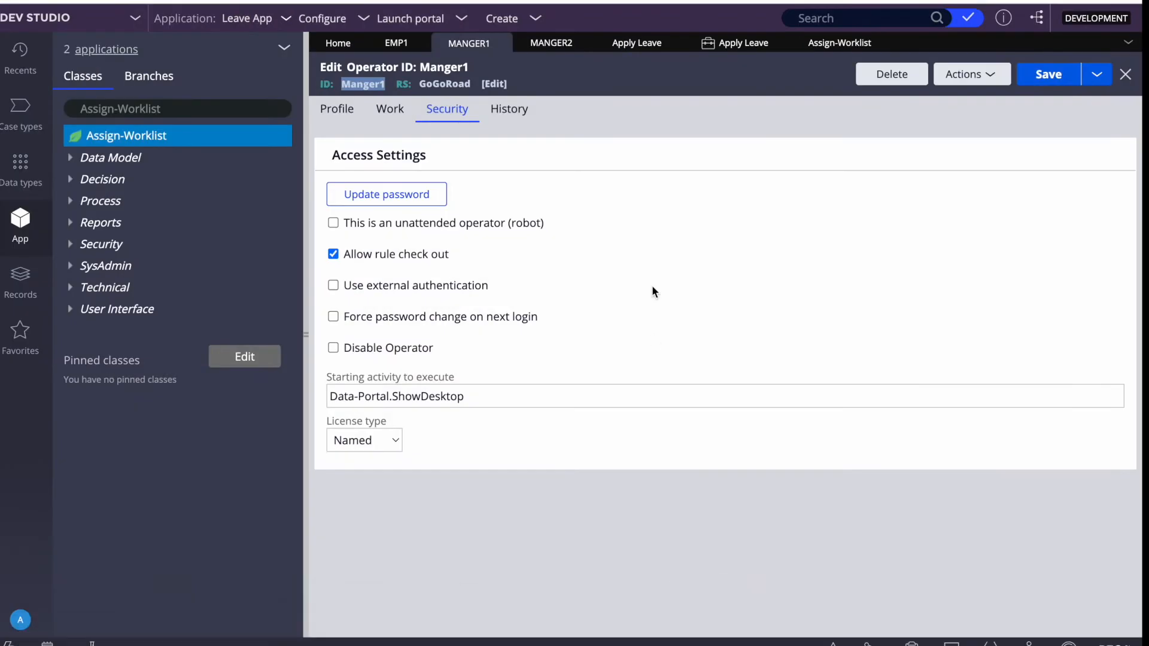
key(F4)
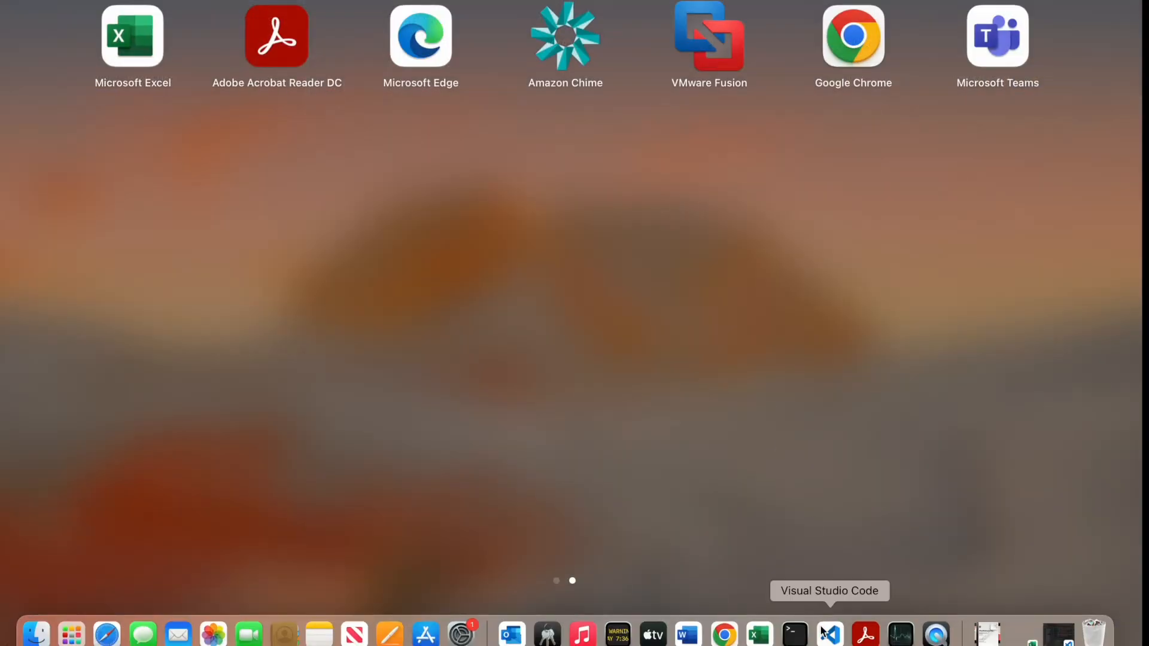
click(725, 636)
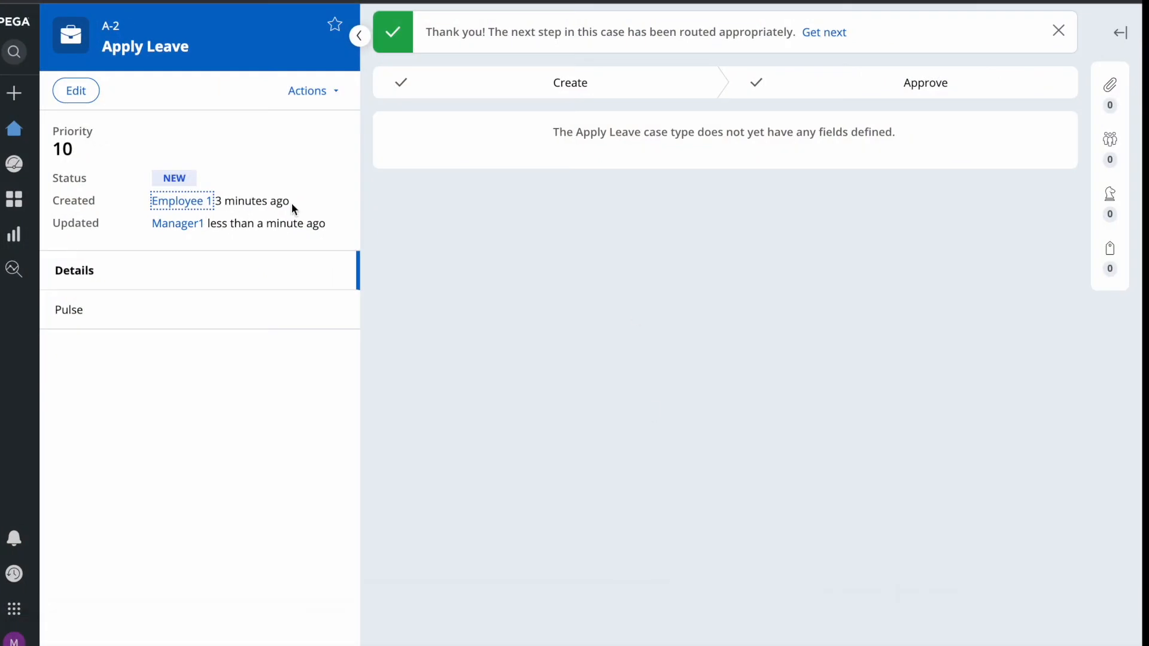
double_click(164, 176)
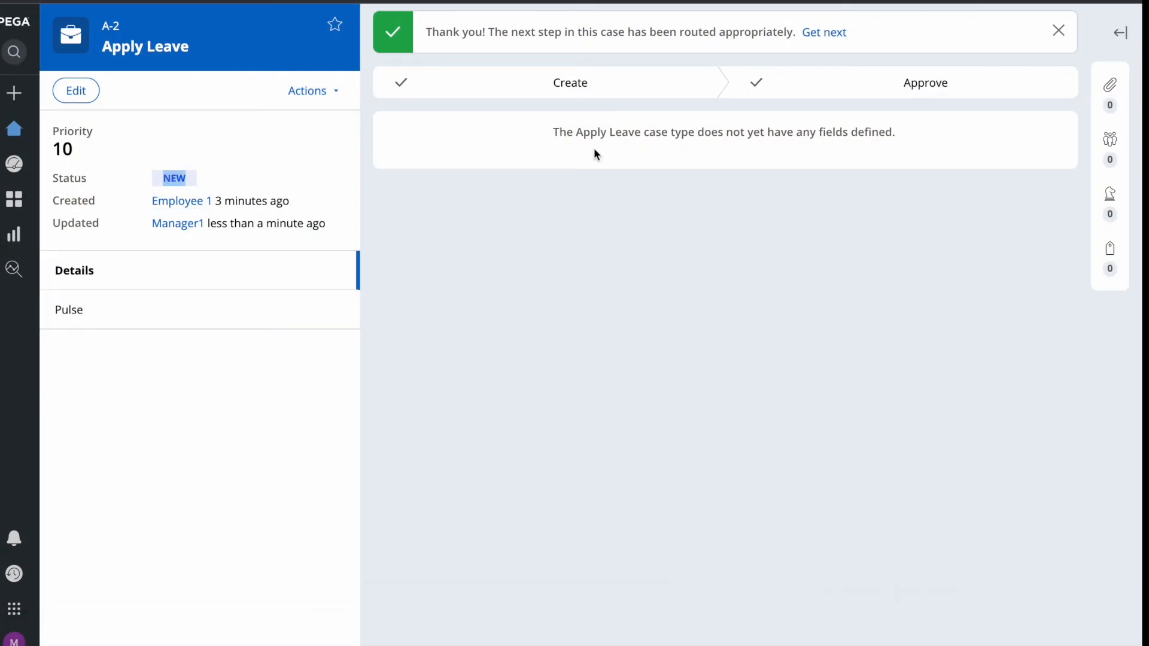
click(588, 86)
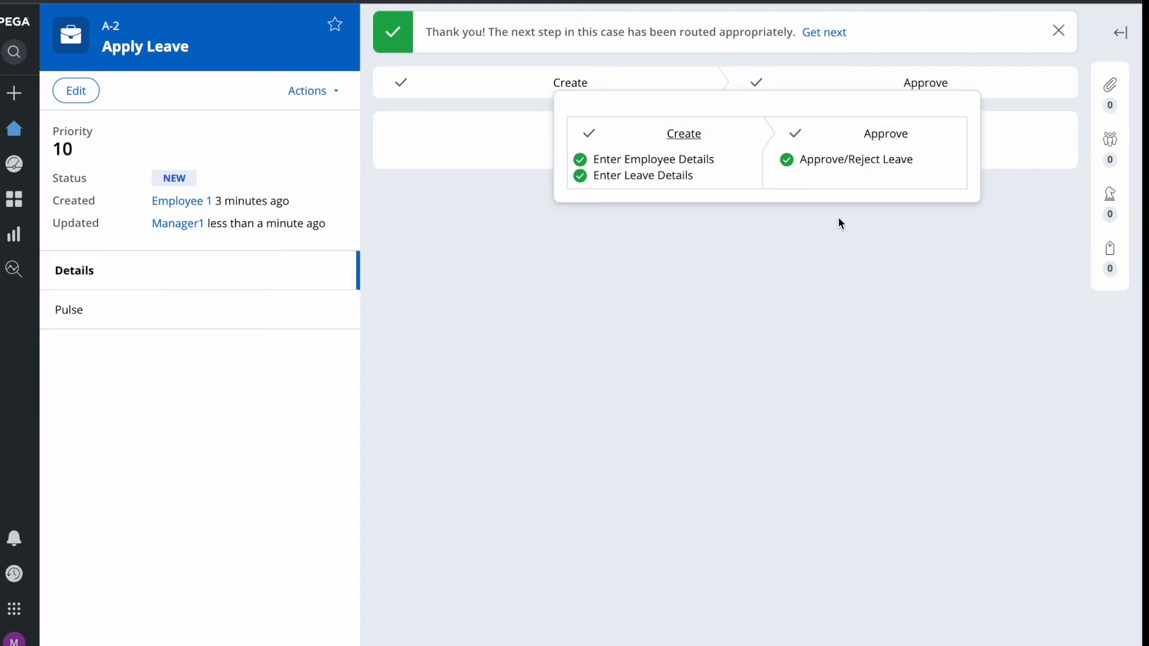
key(F4)
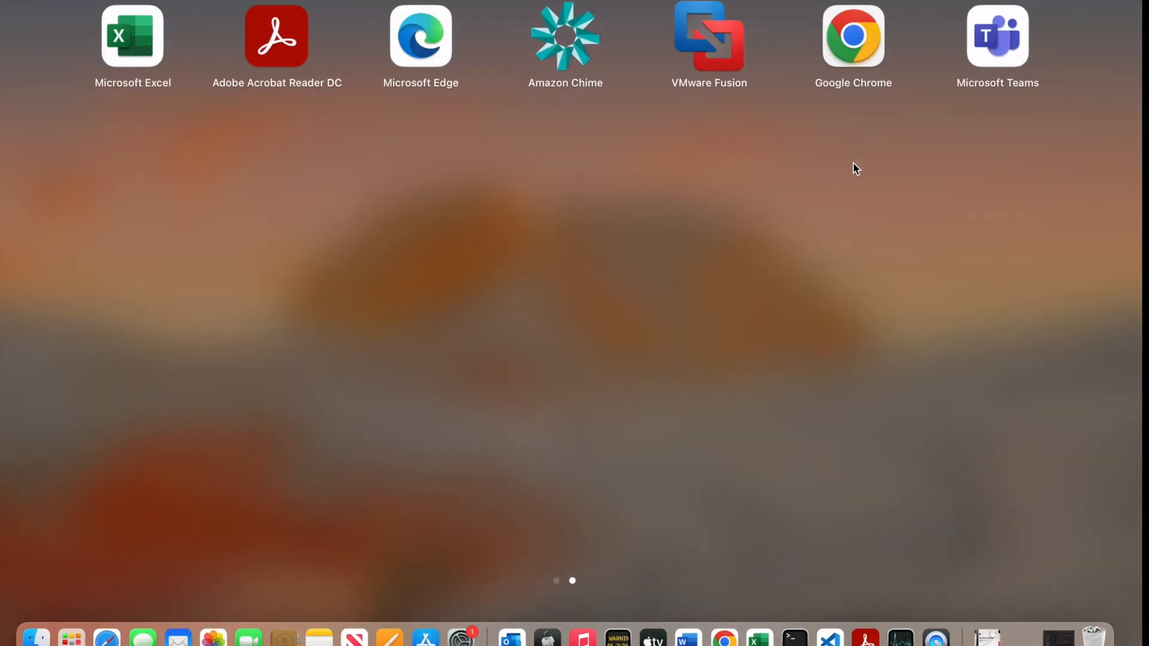
click(725, 632)
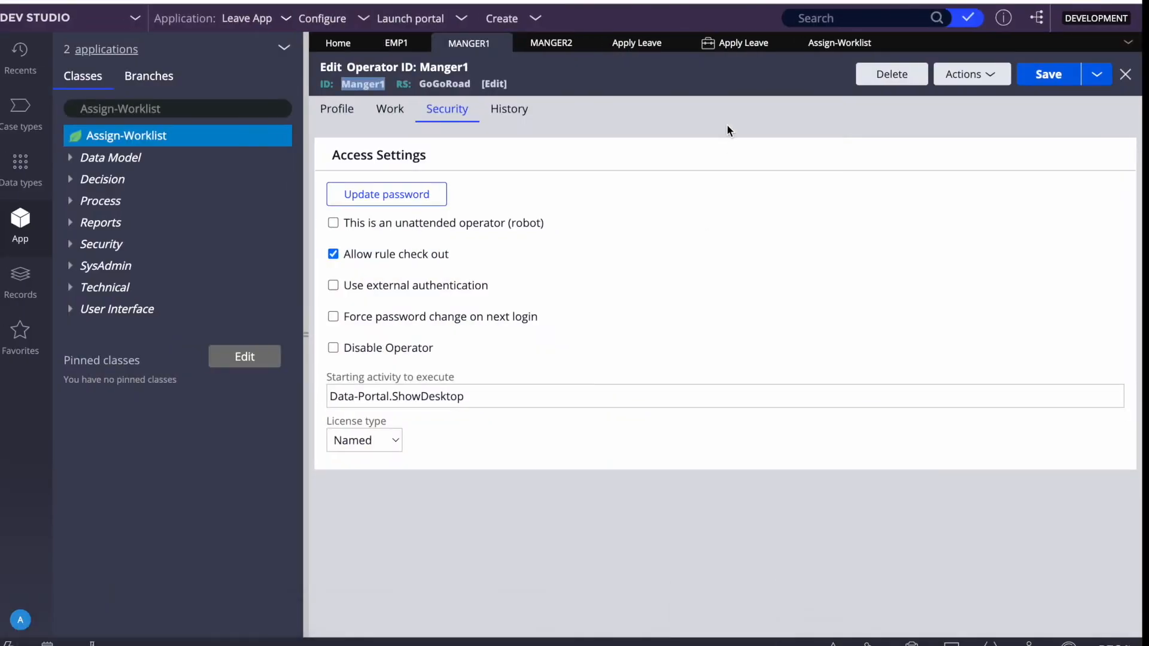
Refresh the Apply Leave instances and the Assign-Worklist list in Dev Studio to check A-2's updates.
click(736, 43)
click(1056, 72)
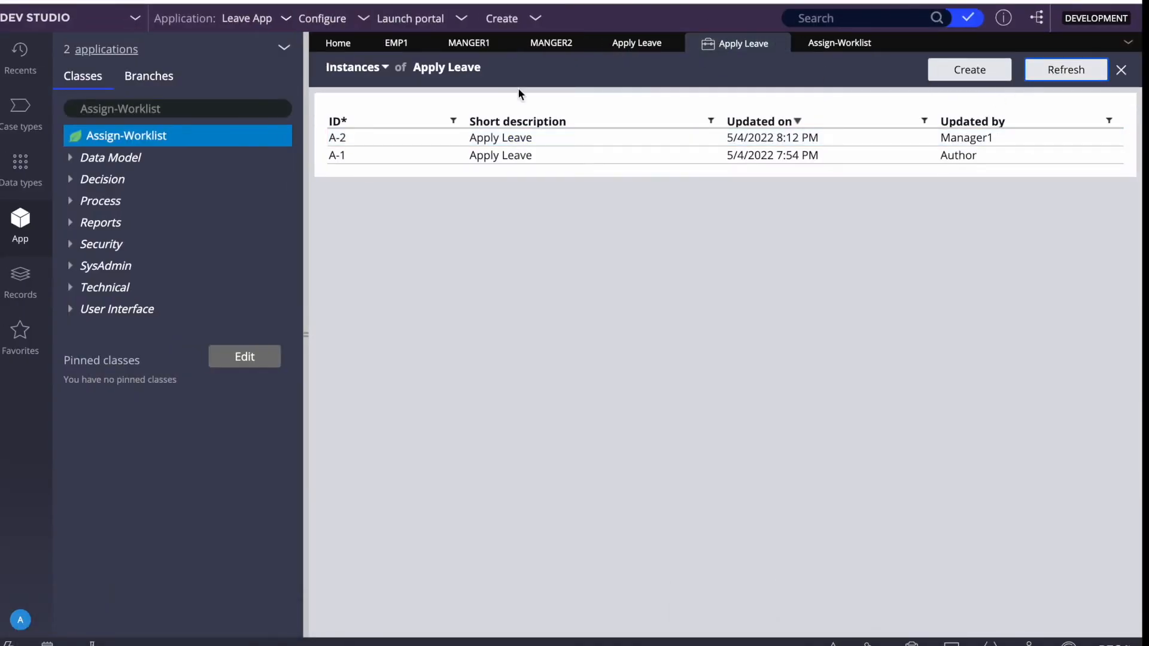
click(844, 43)
scroll(835, 173, right, 5)
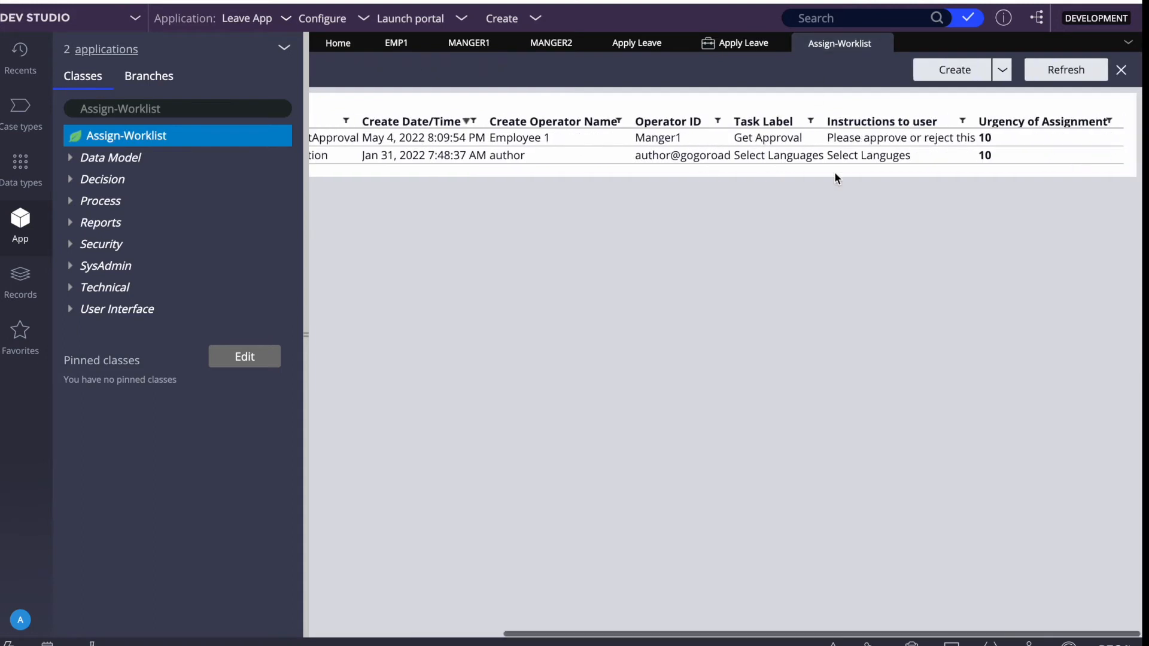
click(1074, 71)
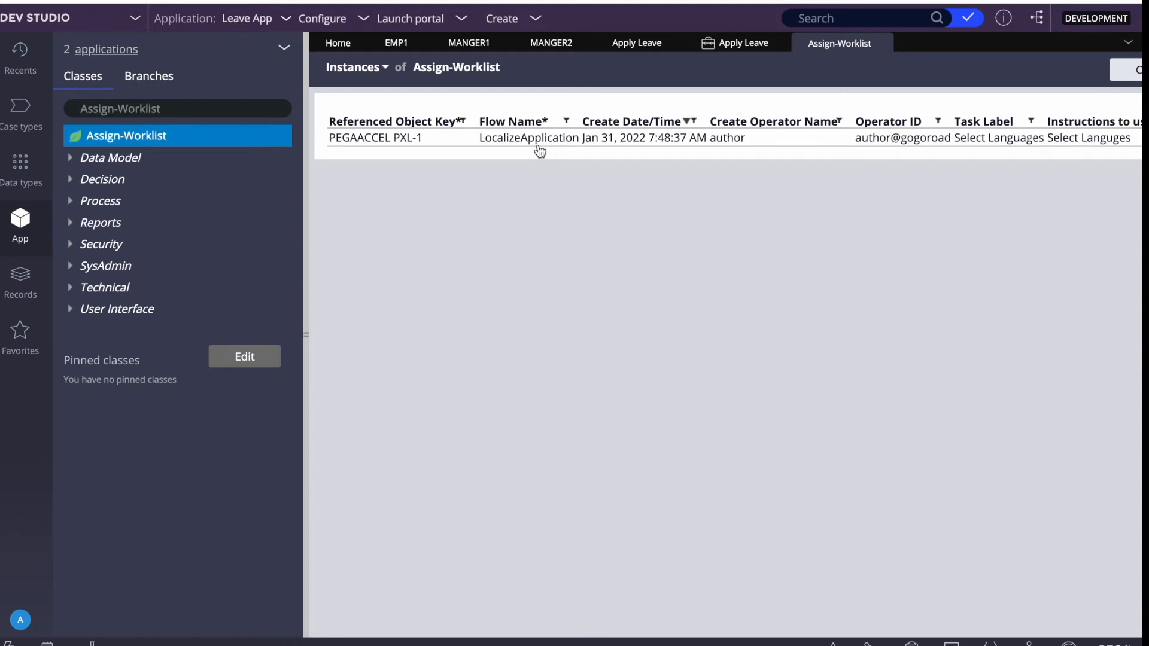
Make the Approve stage of Apply Leave resolve the case as Resolved-Completed.
click(630, 47)
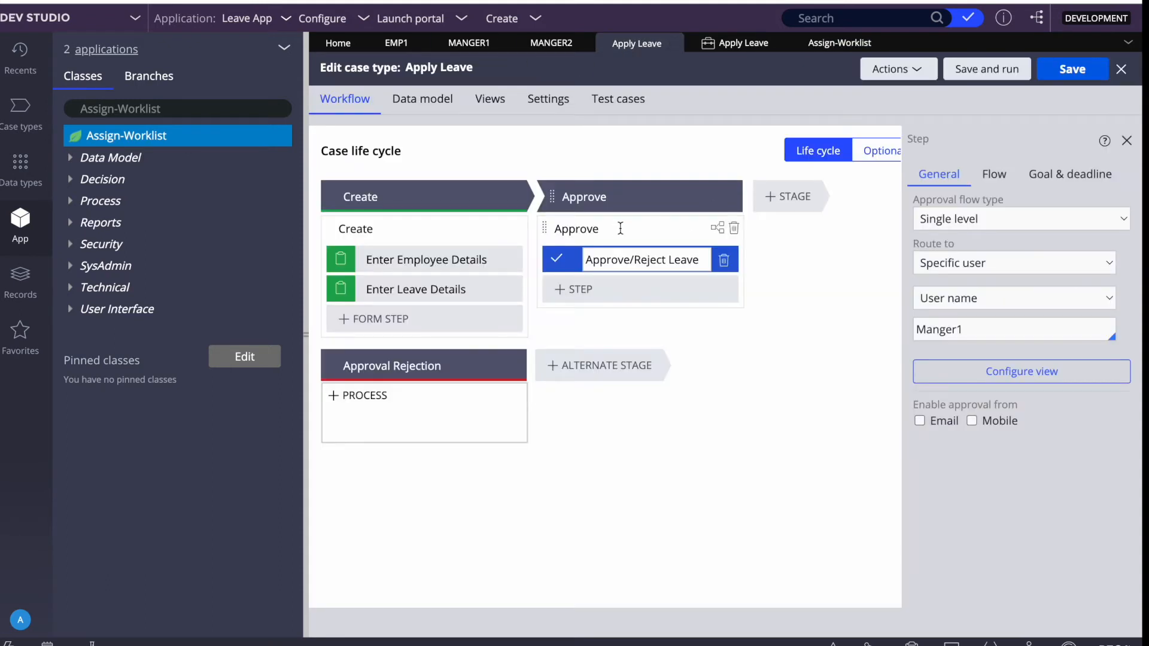
click(612, 203)
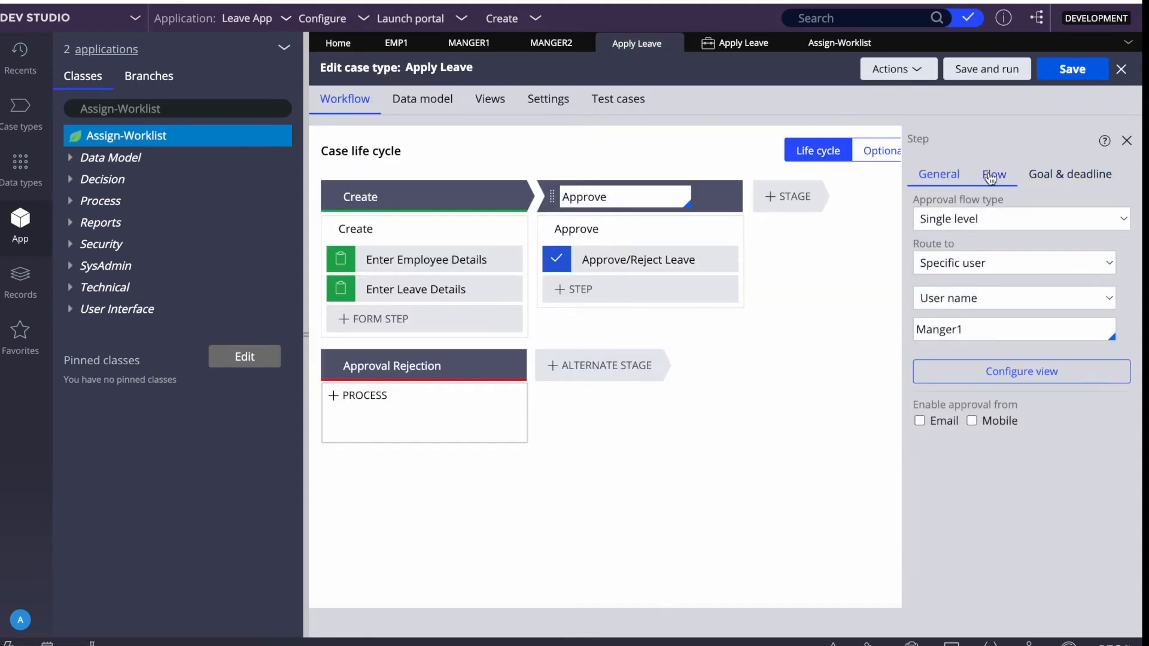
click(914, 239)
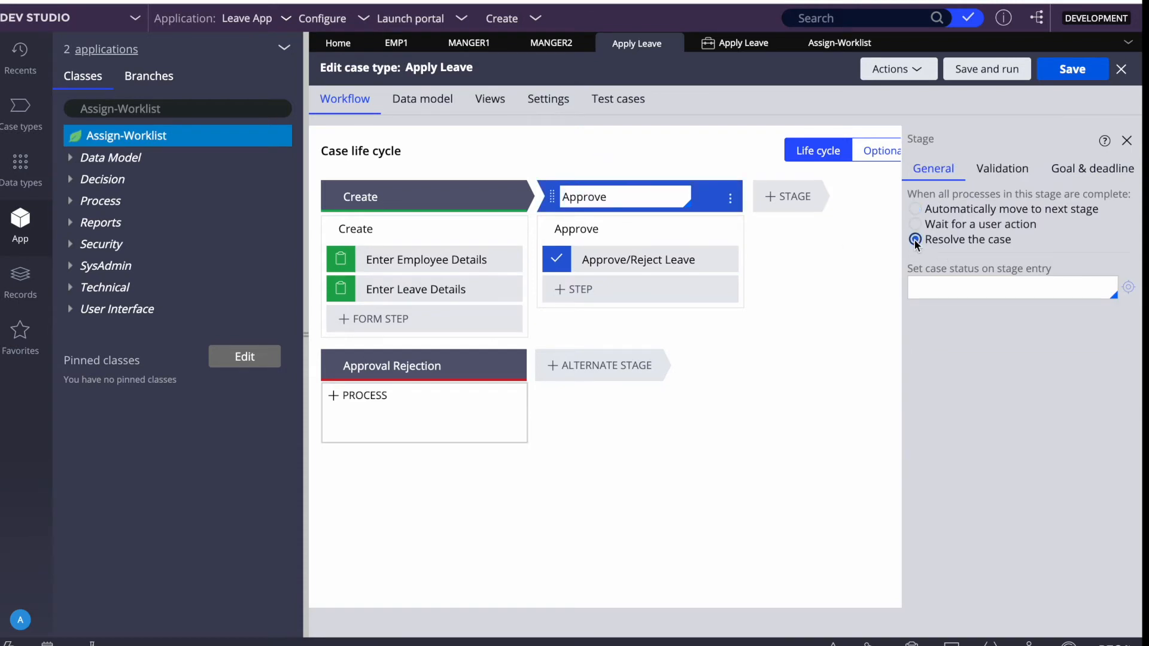
click(949, 295)
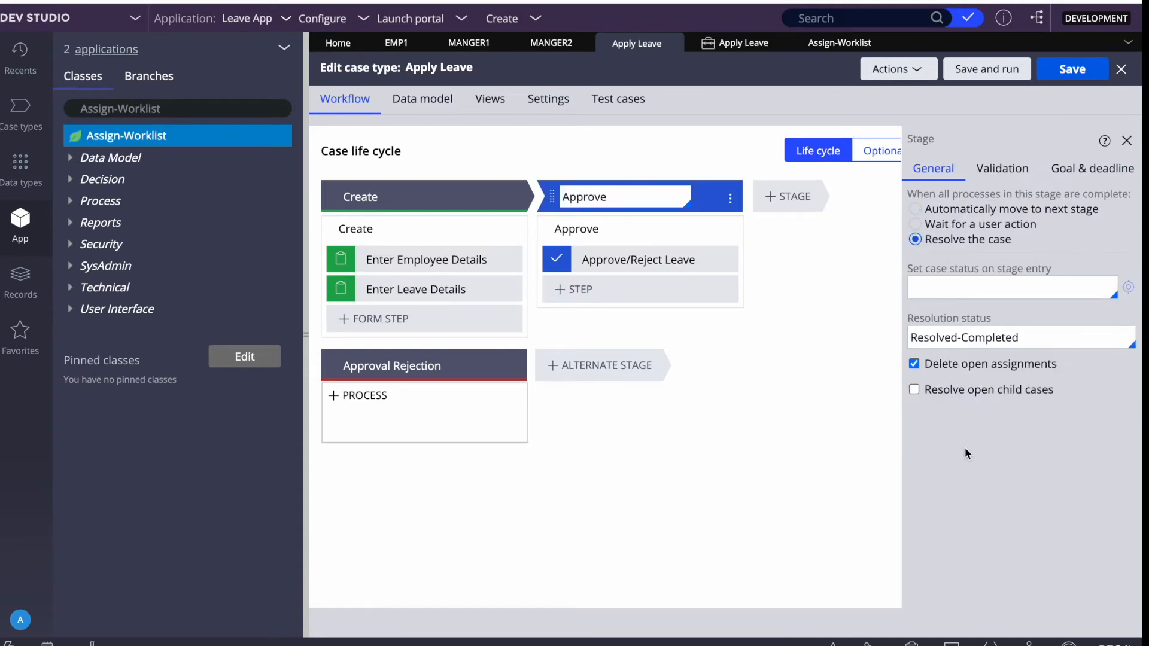
click(1073, 71)
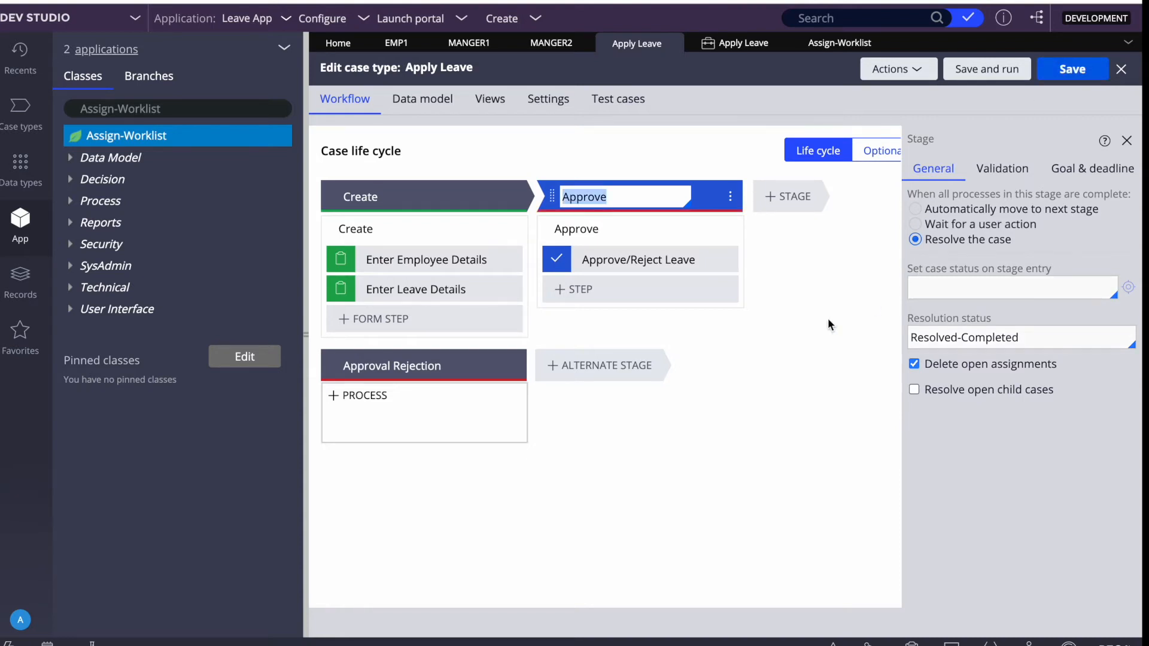
Set the Approve stage's entry status to Pending-Approval and save the case type.
click(950, 289)
text(pen)
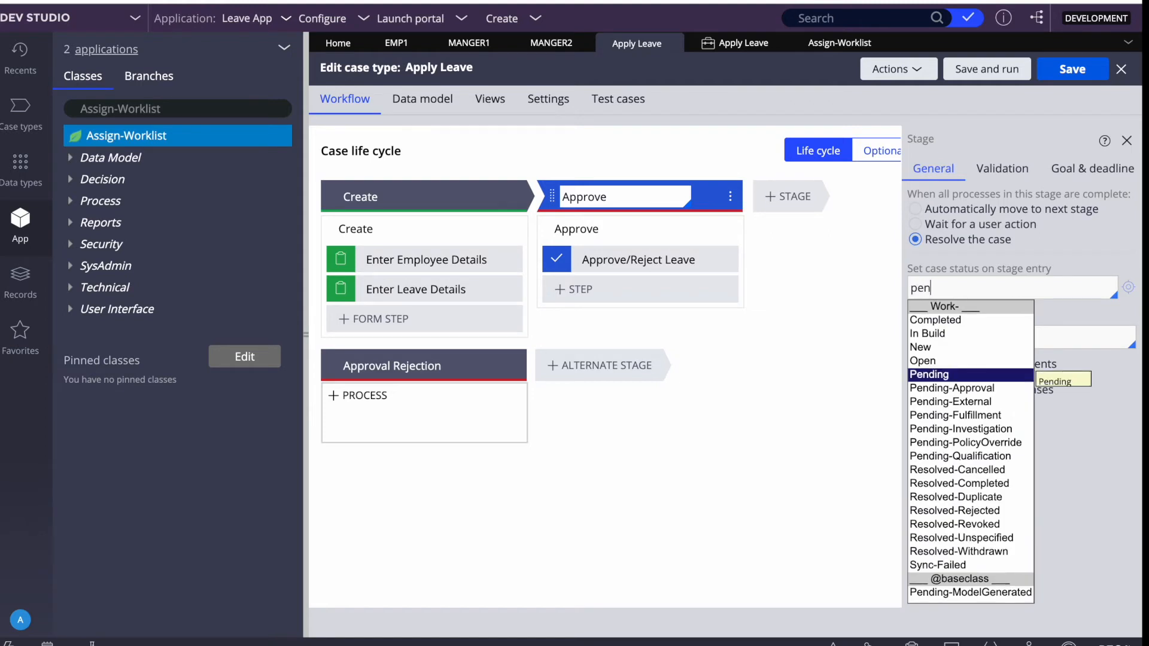
key(Down)
key(Return)
click(1072, 69)
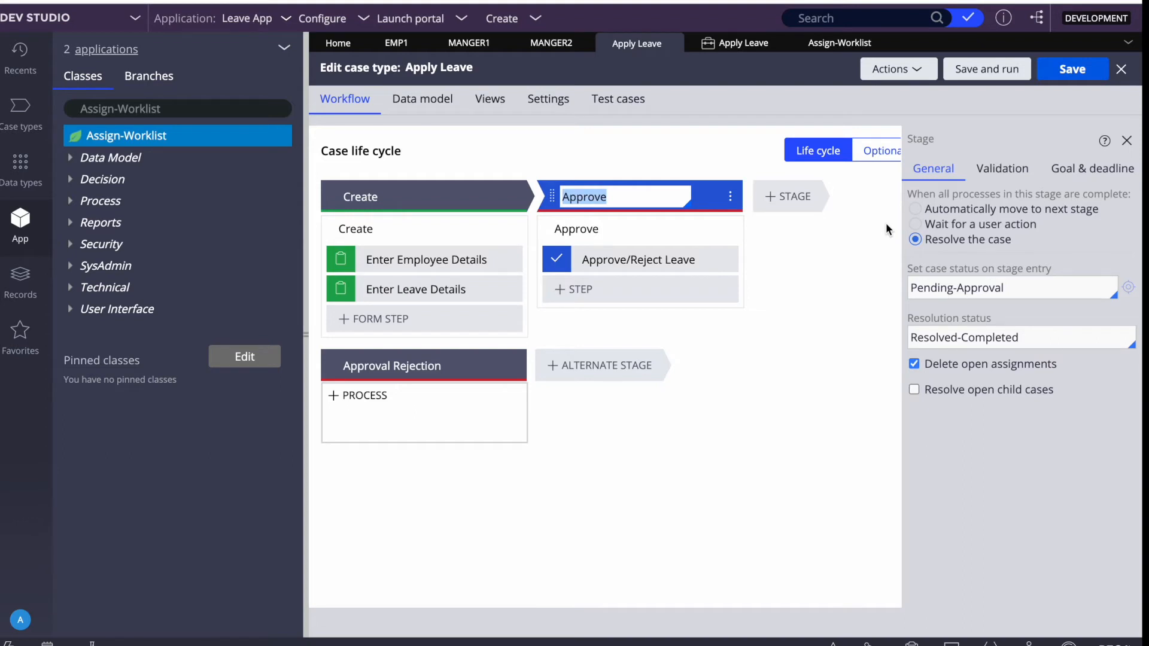
click(616, 256)
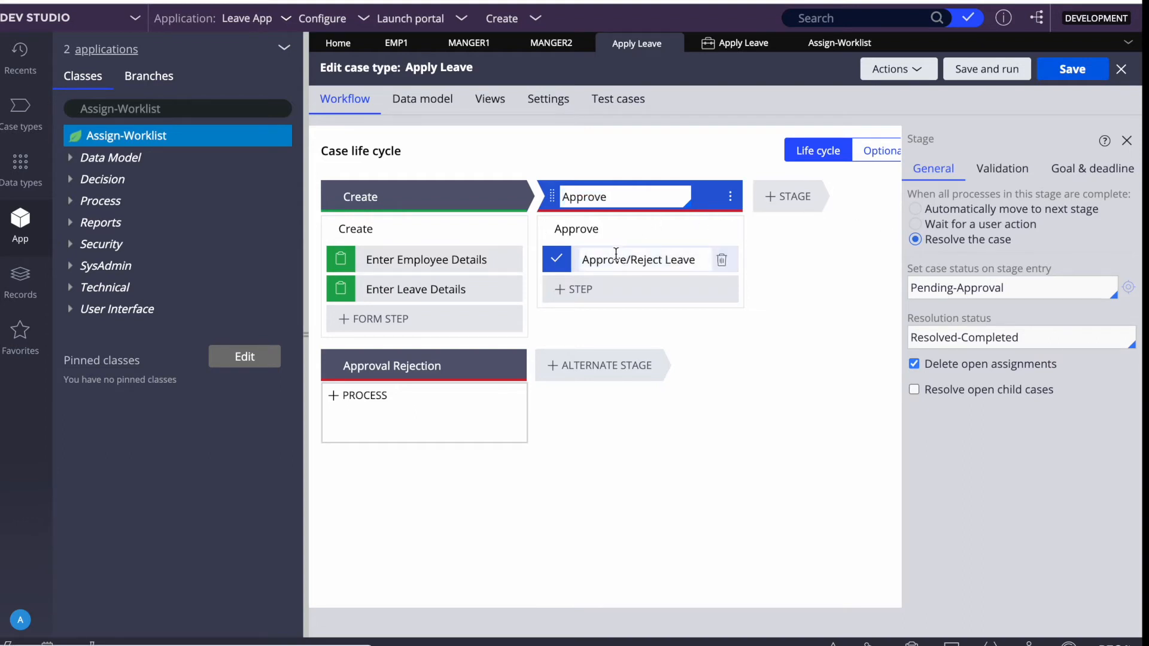
Keep single-level approval and route Approve/Reject Leave to a Work queue, queue left blank.
click(951, 222)
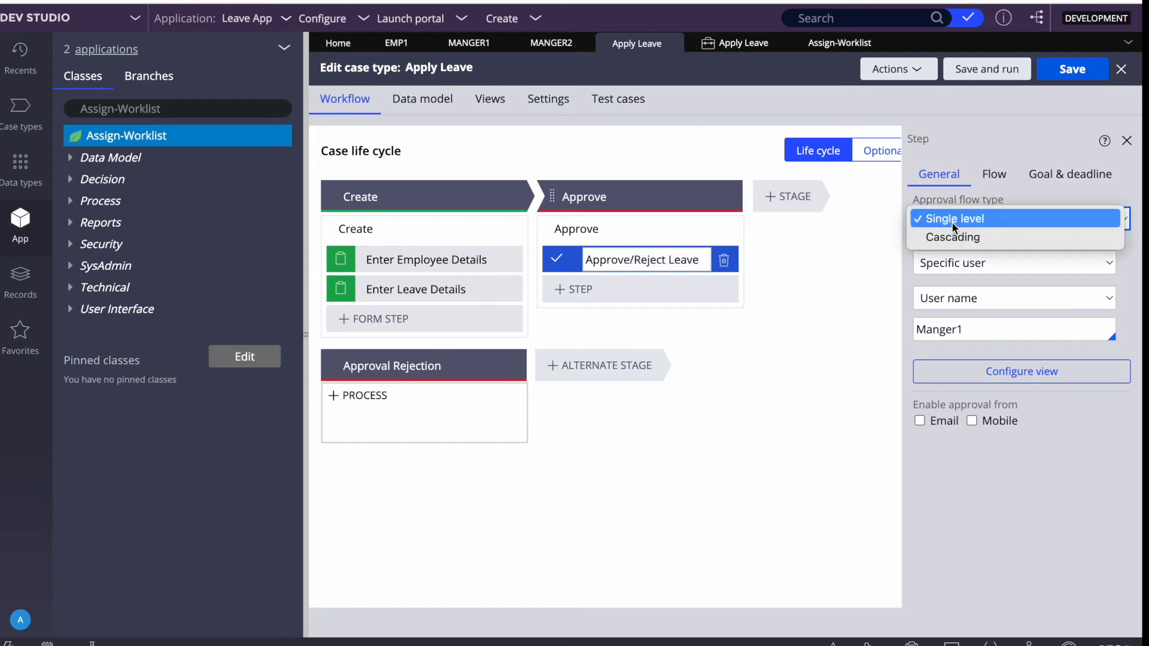
click(881, 263)
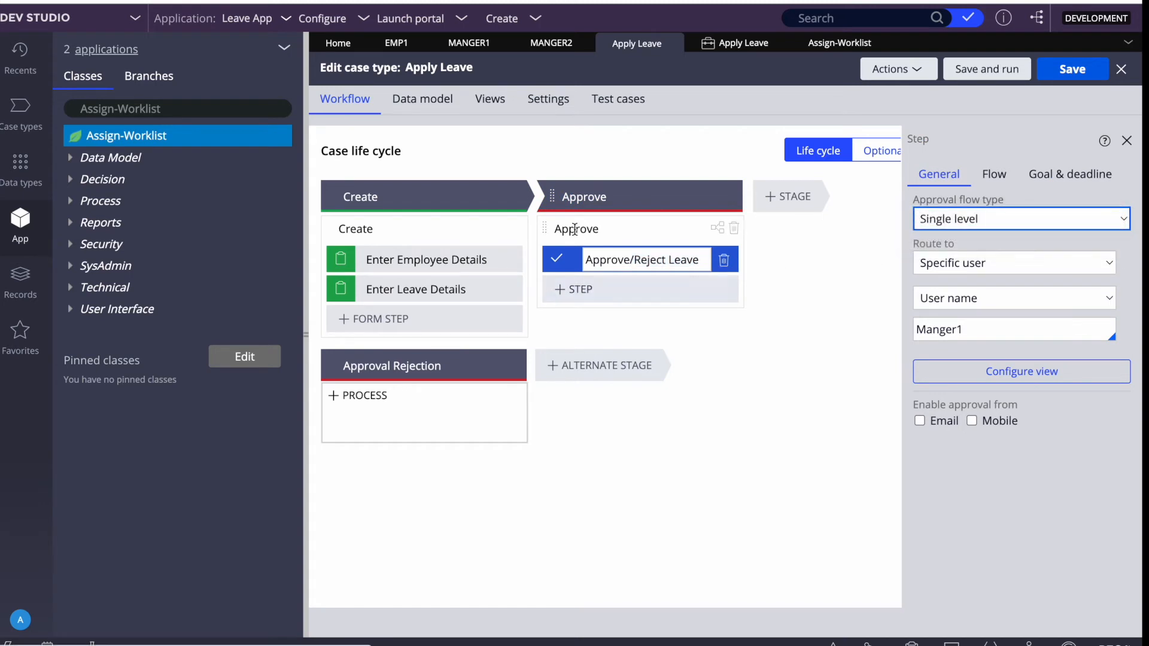
click(960, 268)
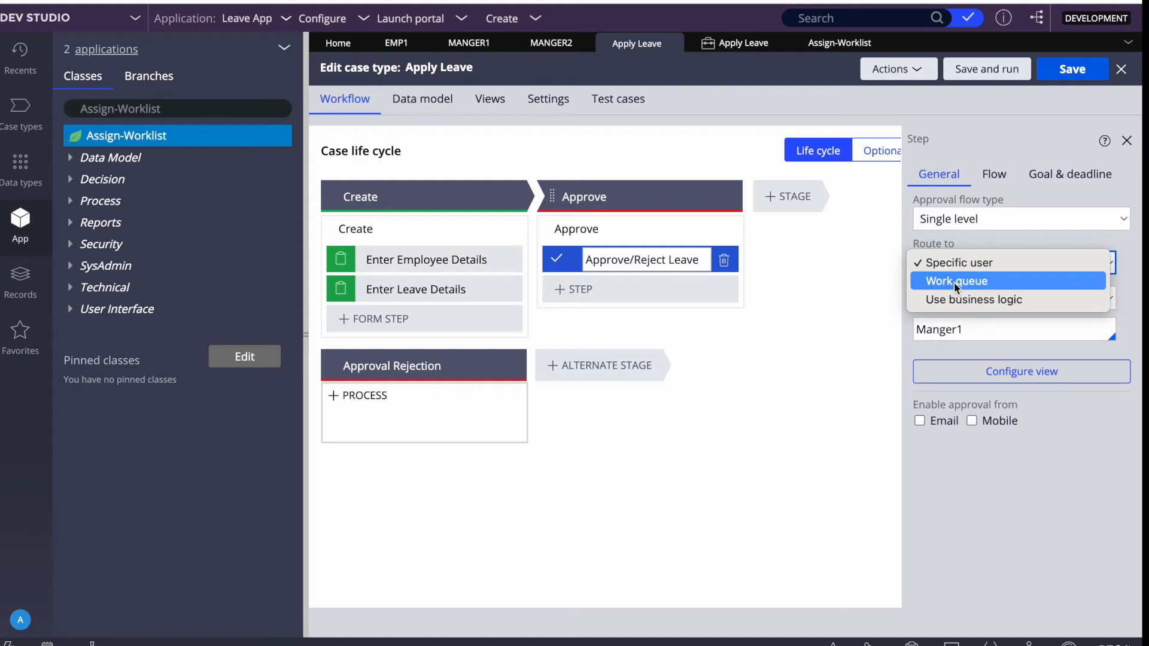
click(954, 282)
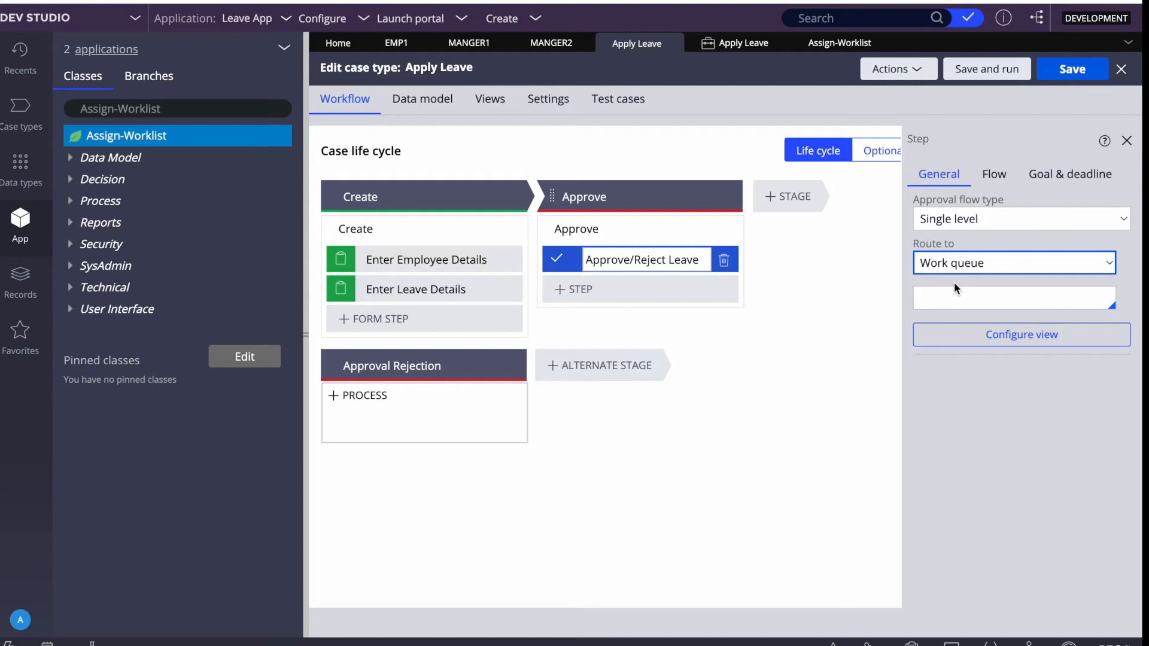
click(949, 287)
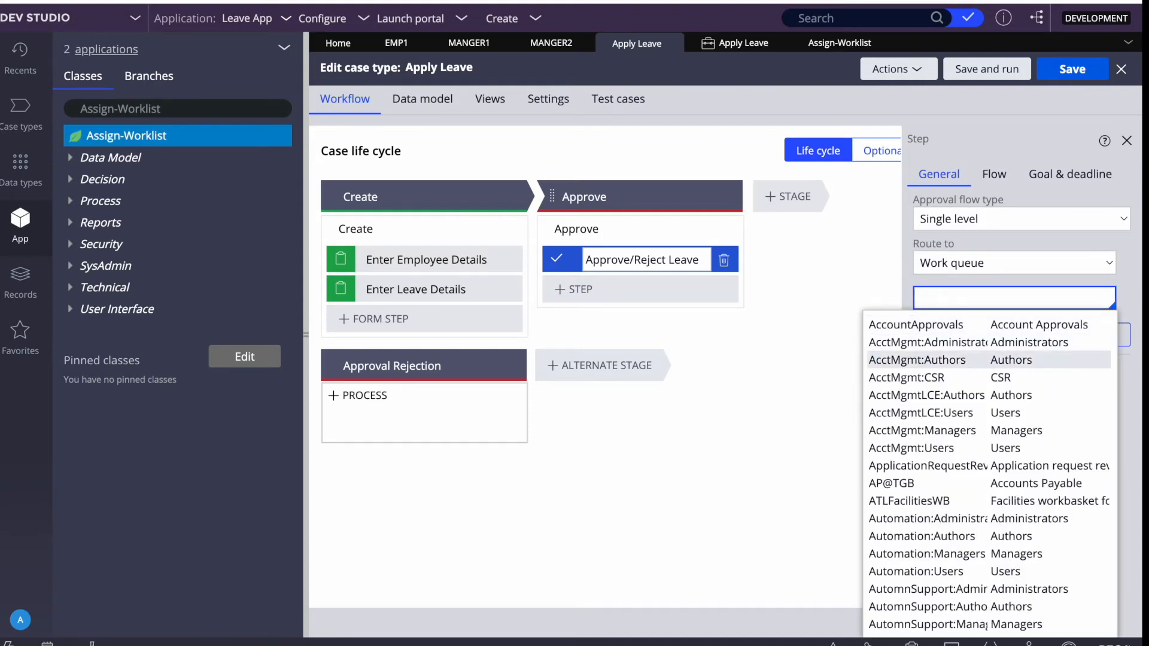
key(Down)
key(Down)
key(Down)
key(Down)
key(Down)
key(Down)
key(Down)
key(Down)
key(Down)
key(Down)
key(Down)
key(Down)
key(Down)
key(Down)
key(Down)
key(Down)
key(Down)
key(Down)
key(Down)
key(Down)
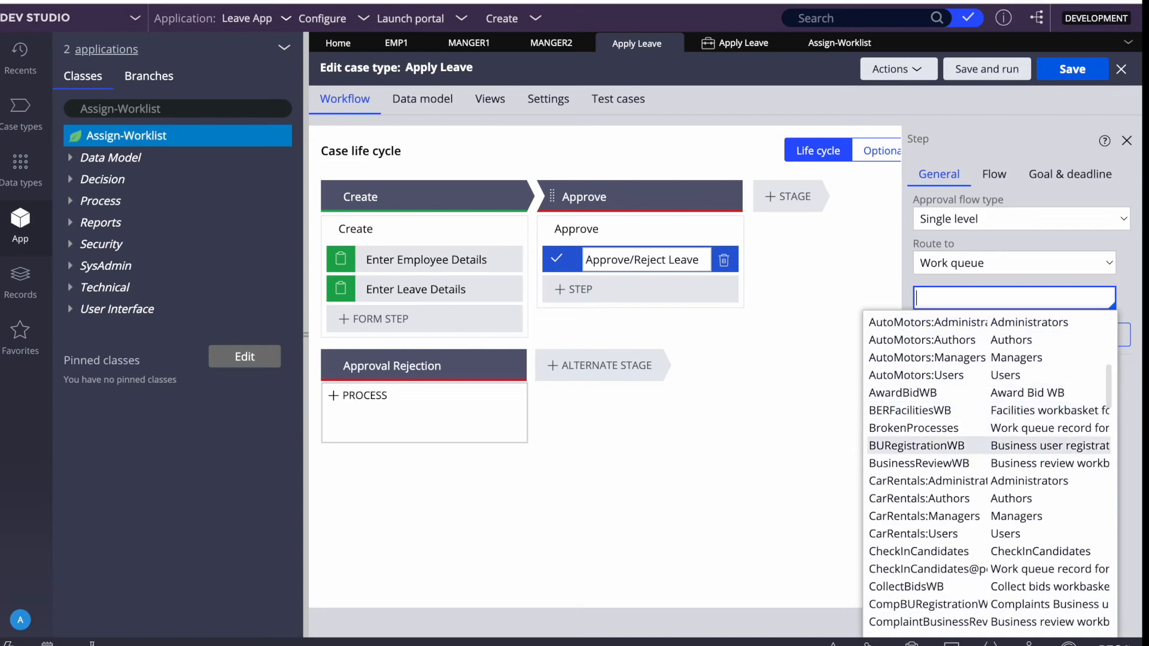
click(782, 425)
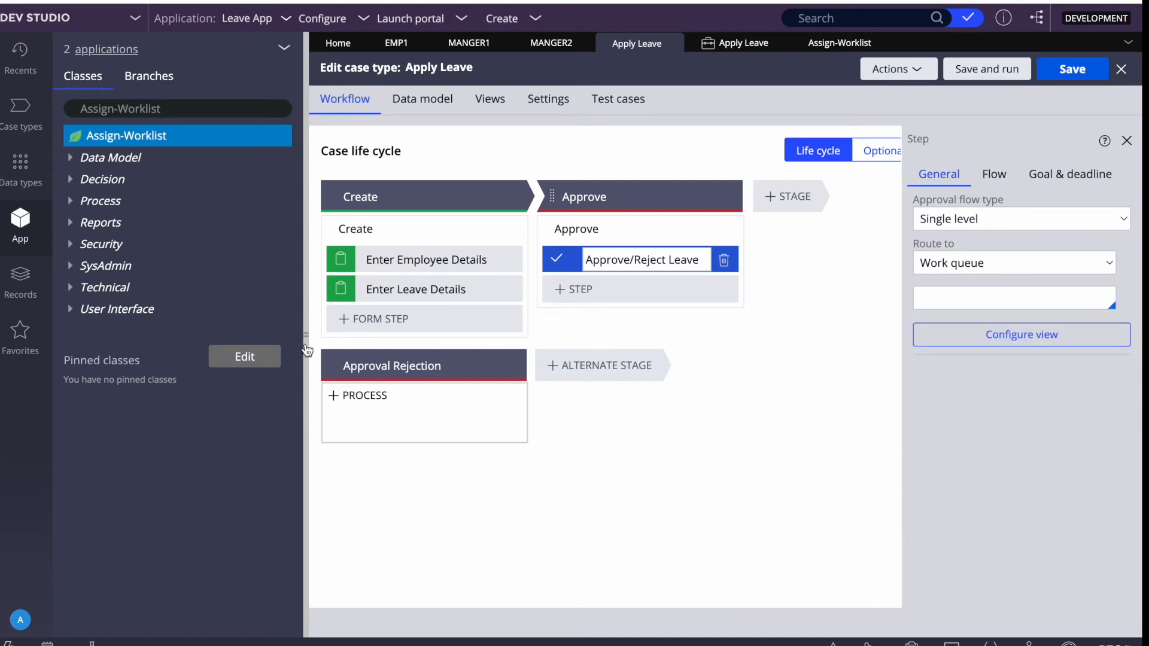
click(20, 281)
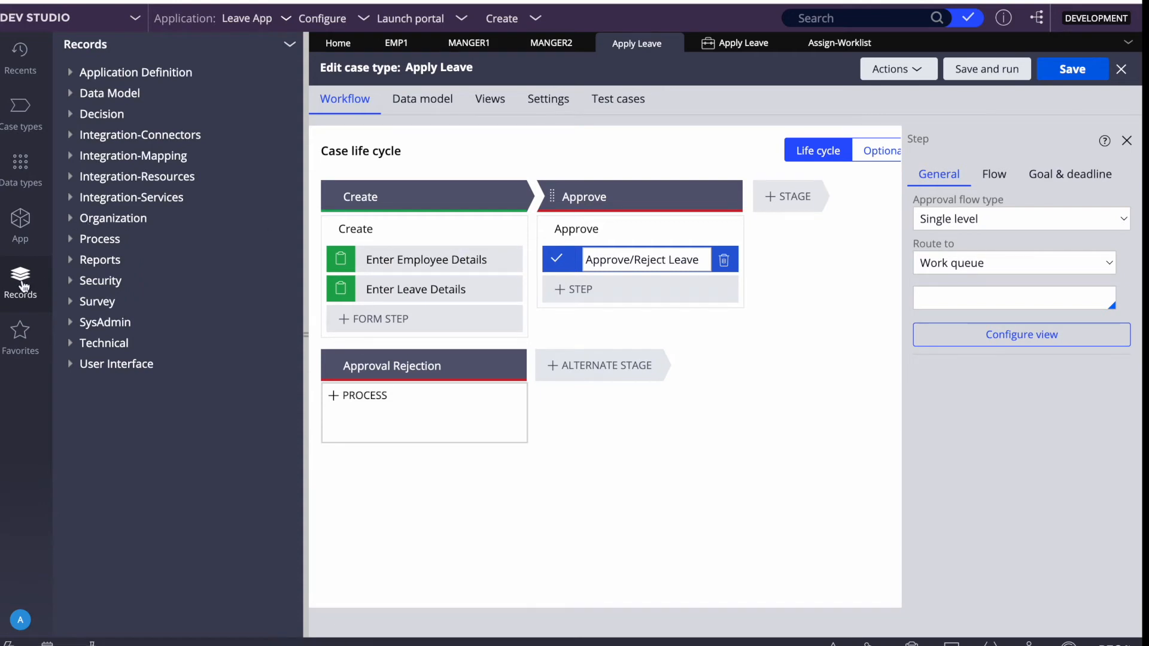
Start a new Organization work queue record with short description 'Leave Approval WB'.
click(75, 221)
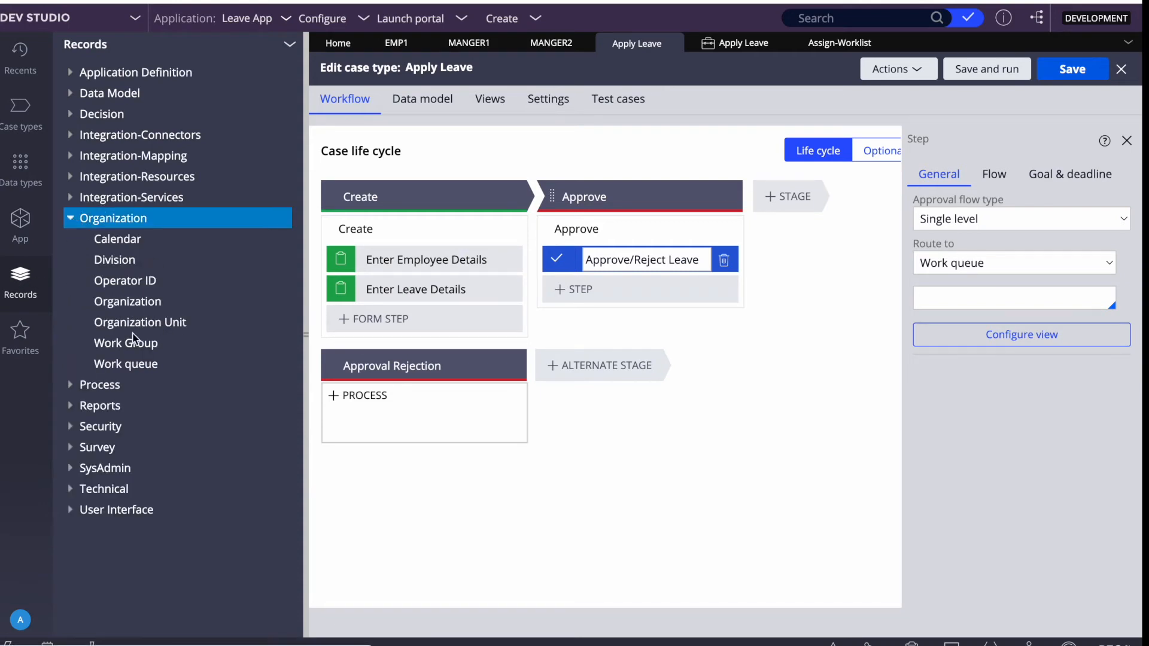
click(118, 366)
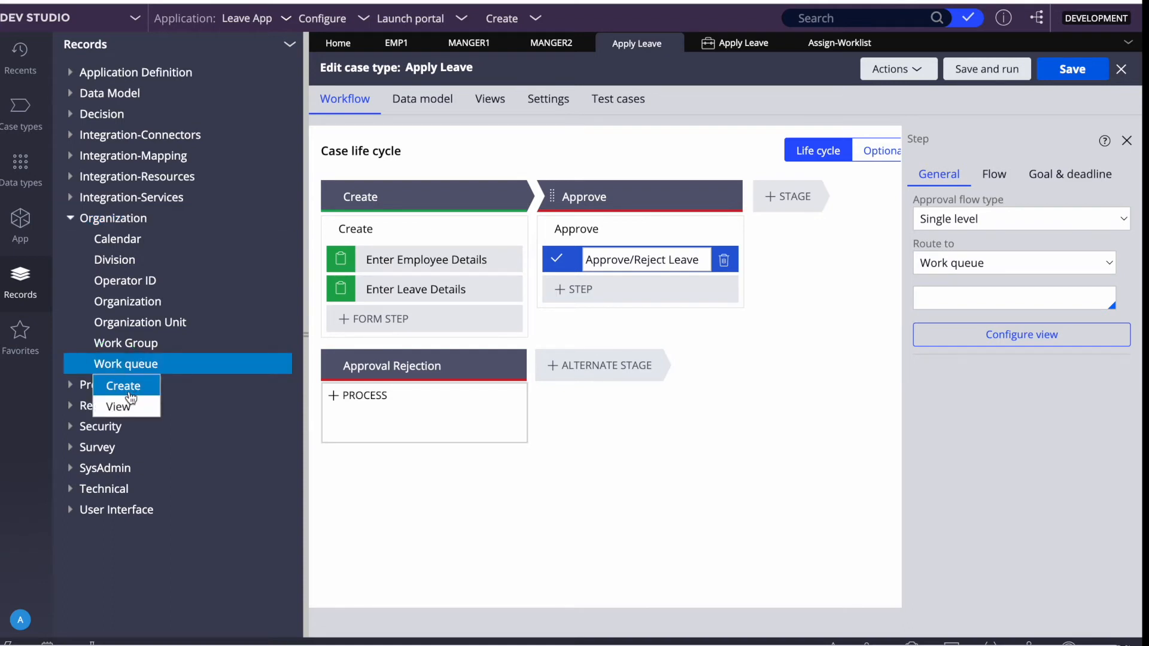
click(123, 386)
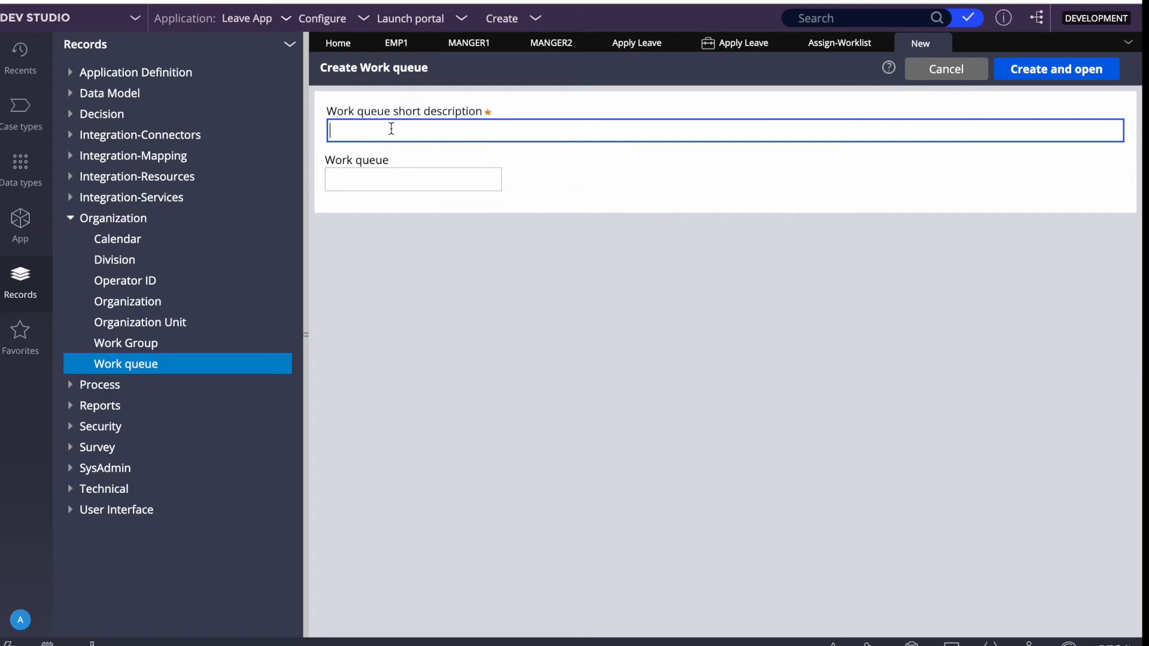
text(Ledav)
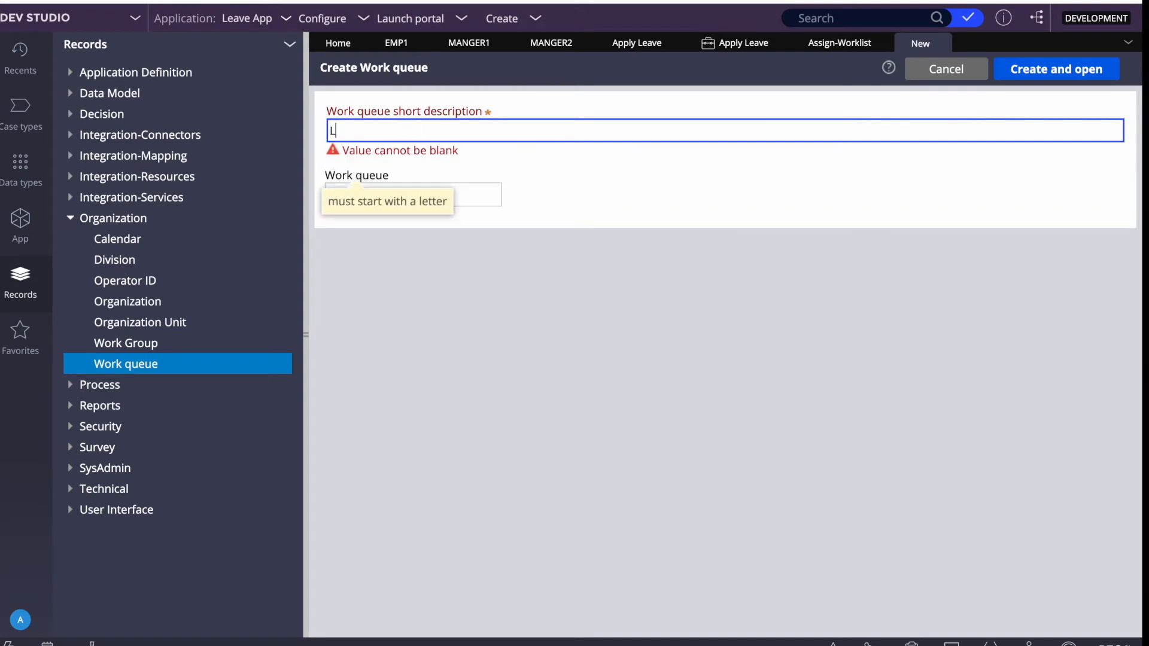
key(BackSpace)
key(BackSpace)
key(BackSpace)
text(ave Approval WB)
key(Tab)
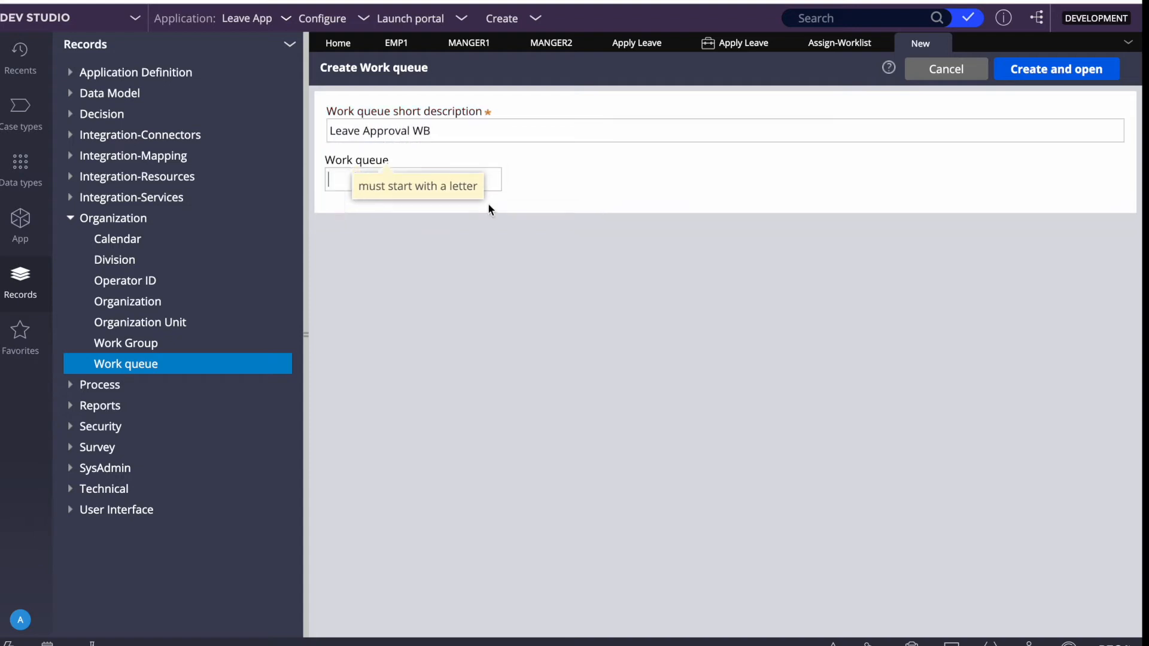
Set the work queue ID to 'LeaveApprovalWB' and create the record.
double_click(421, 131)
key(ctrl+a)
key(ctrl+c)
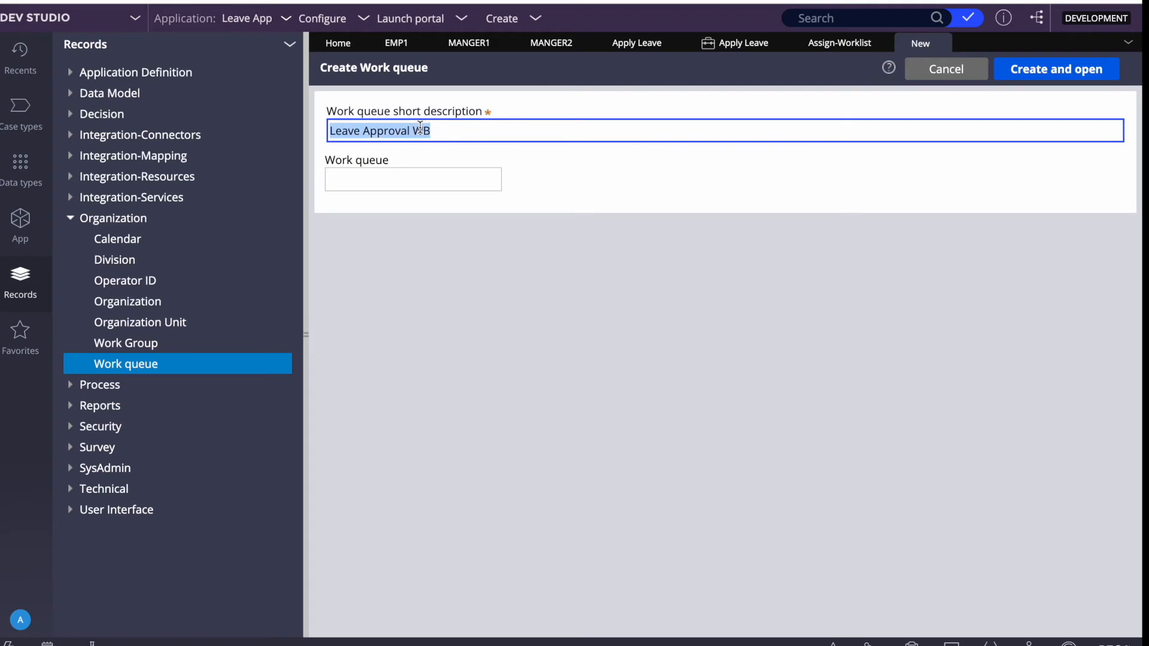
click(353, 176)
key(ctrl+v)
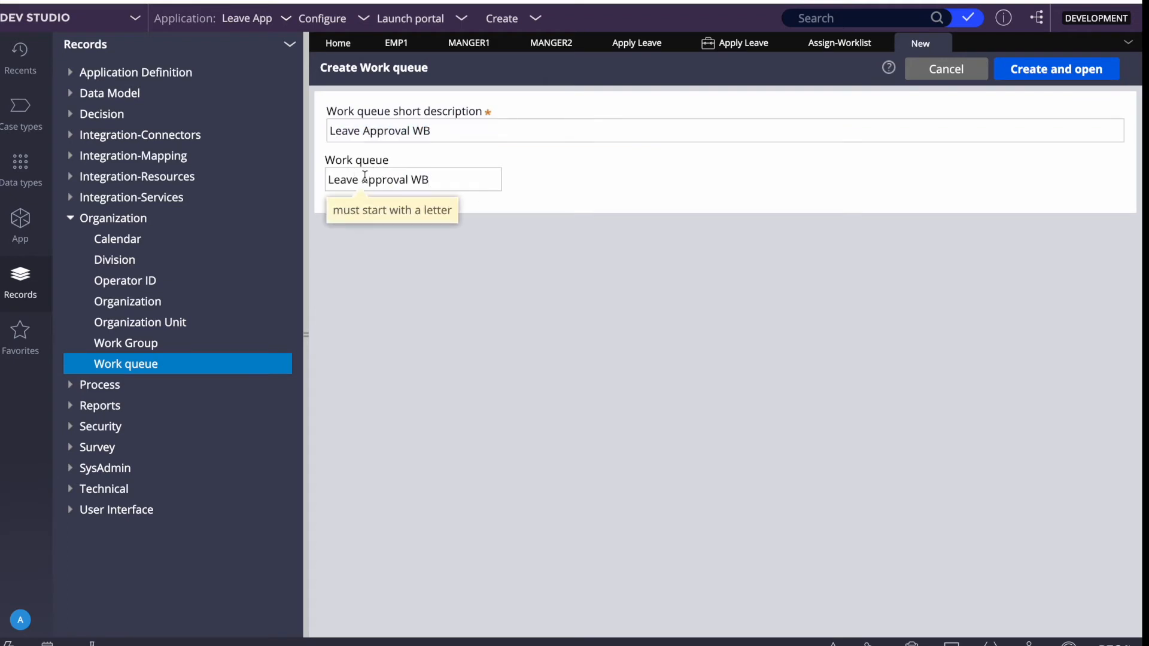
key(BackSpace)
click(410, 180)
key(BackSpace)
click(1042, 69)
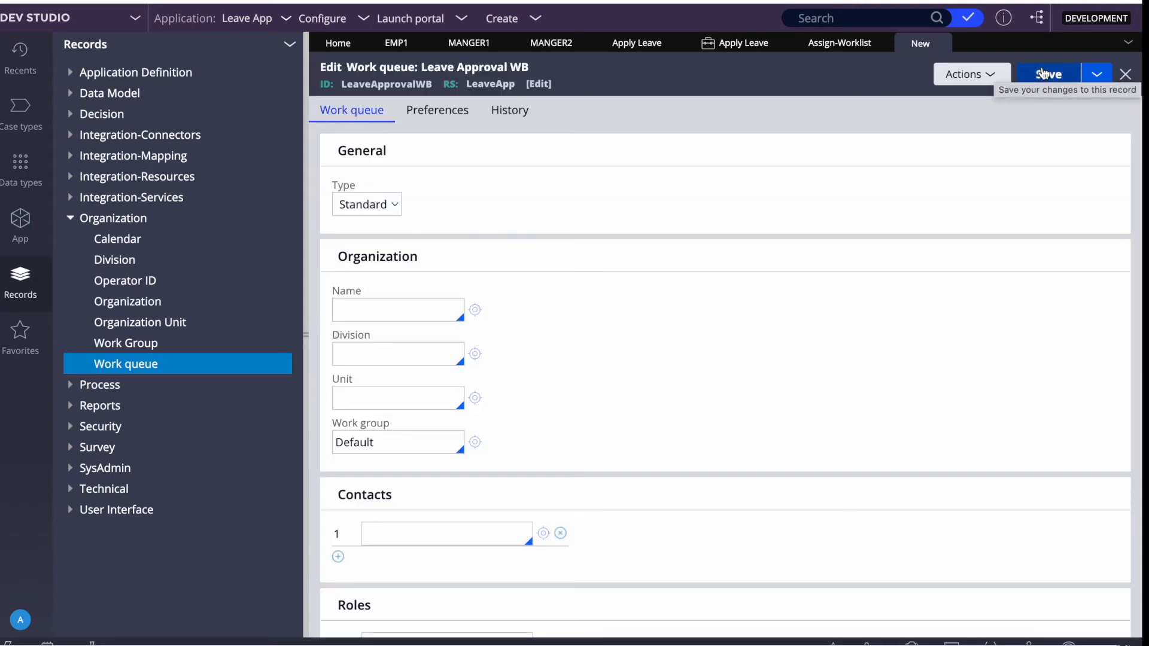
Assign the work queue to organization QTM, division Services, unit Auto, then save and close it.
click(397, 312)
key(Down)
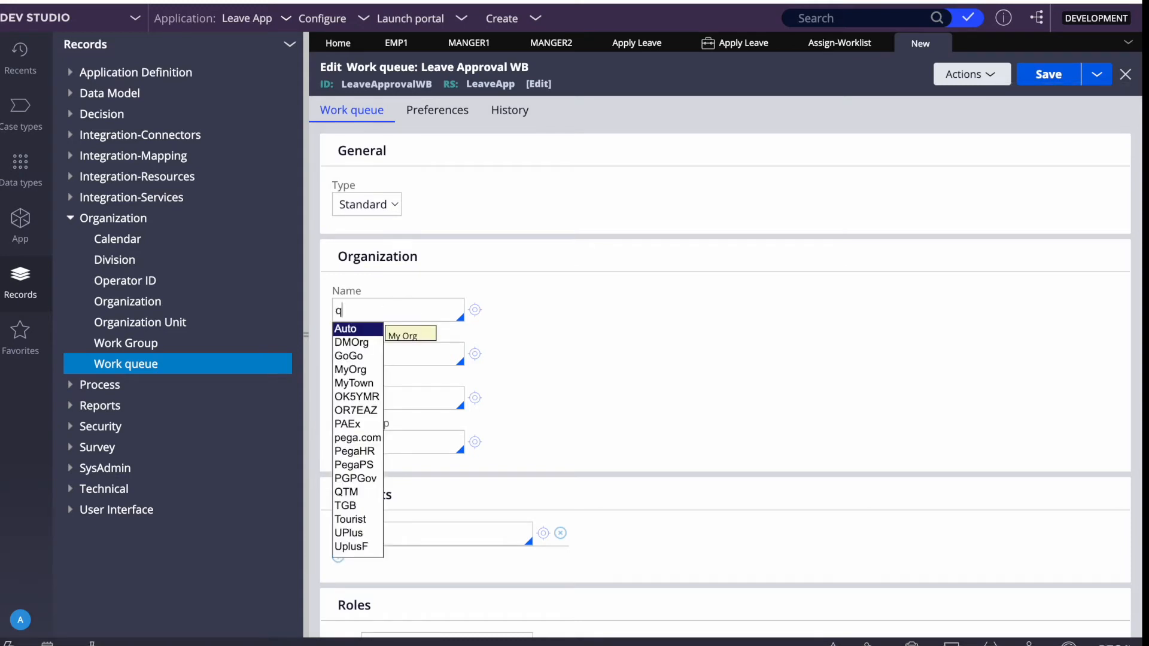
text(q)
key(Return)
key(Down)
key(Return)
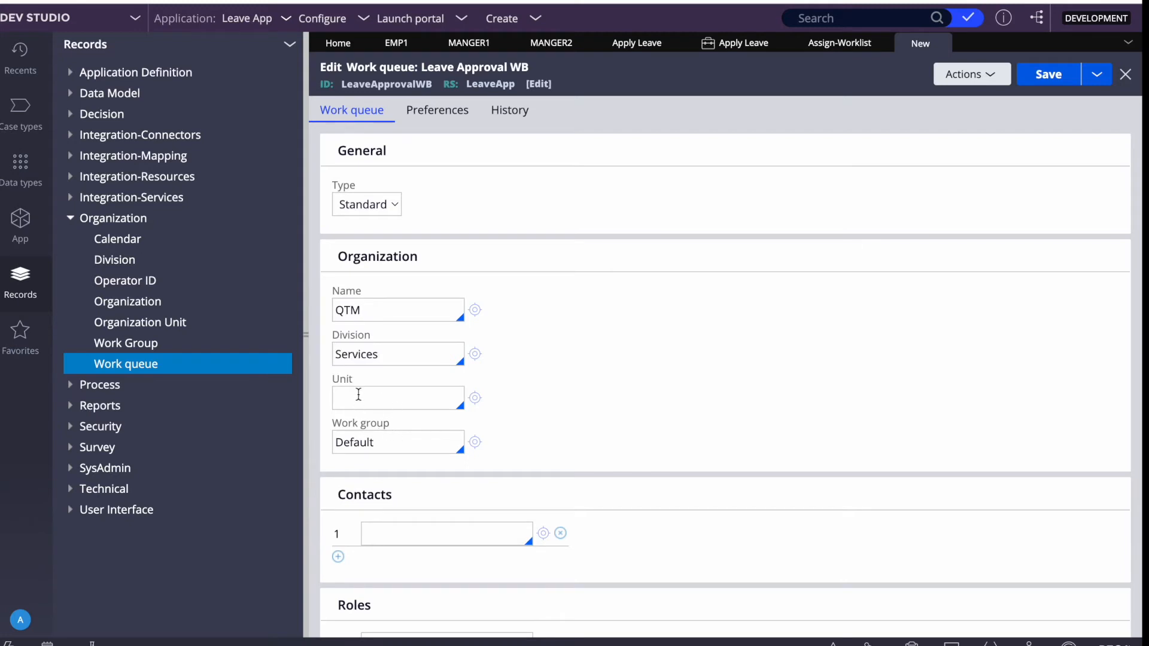
key(Down)
key(Return)
click(431, 115)
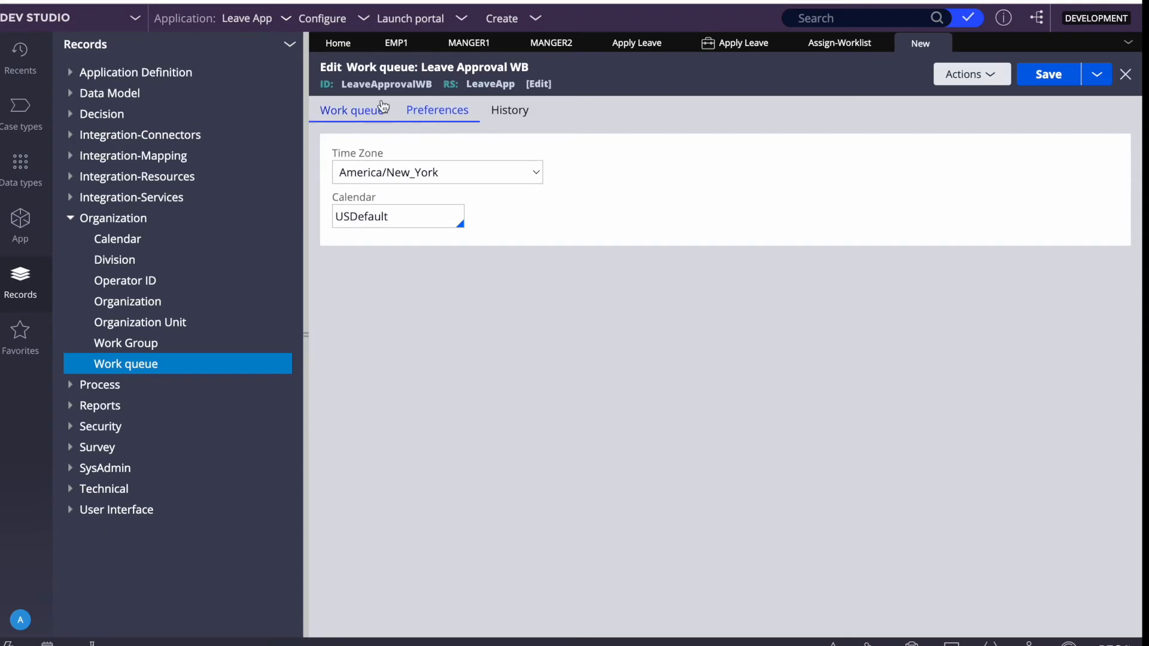
click(1050, 76)
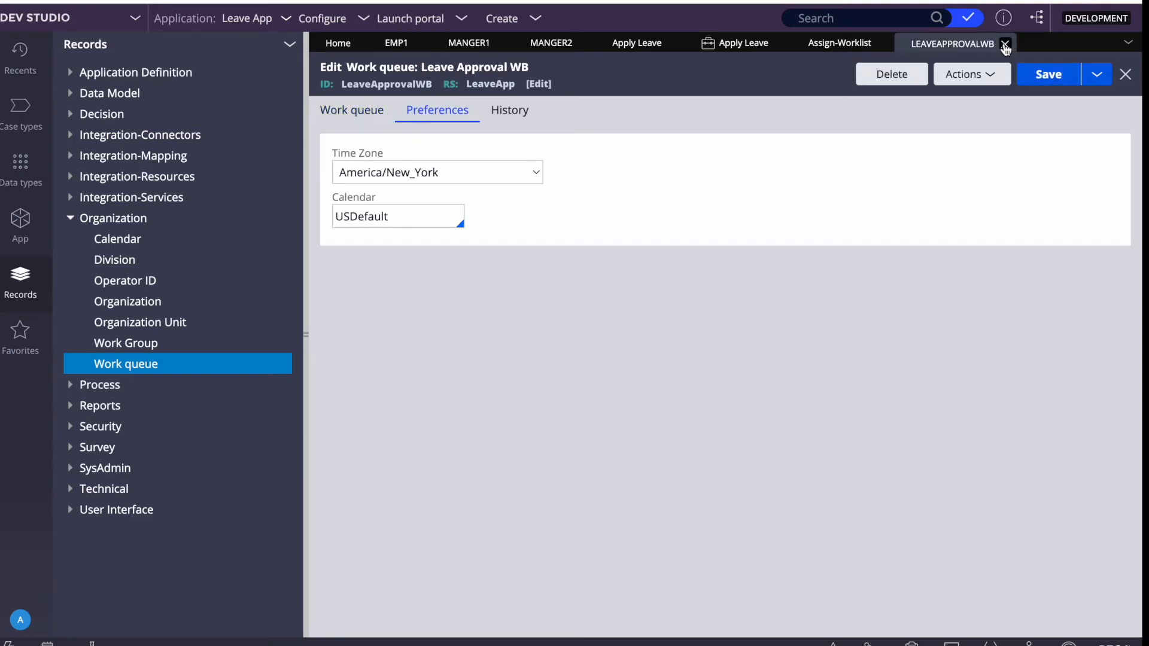
click(1006, 44)
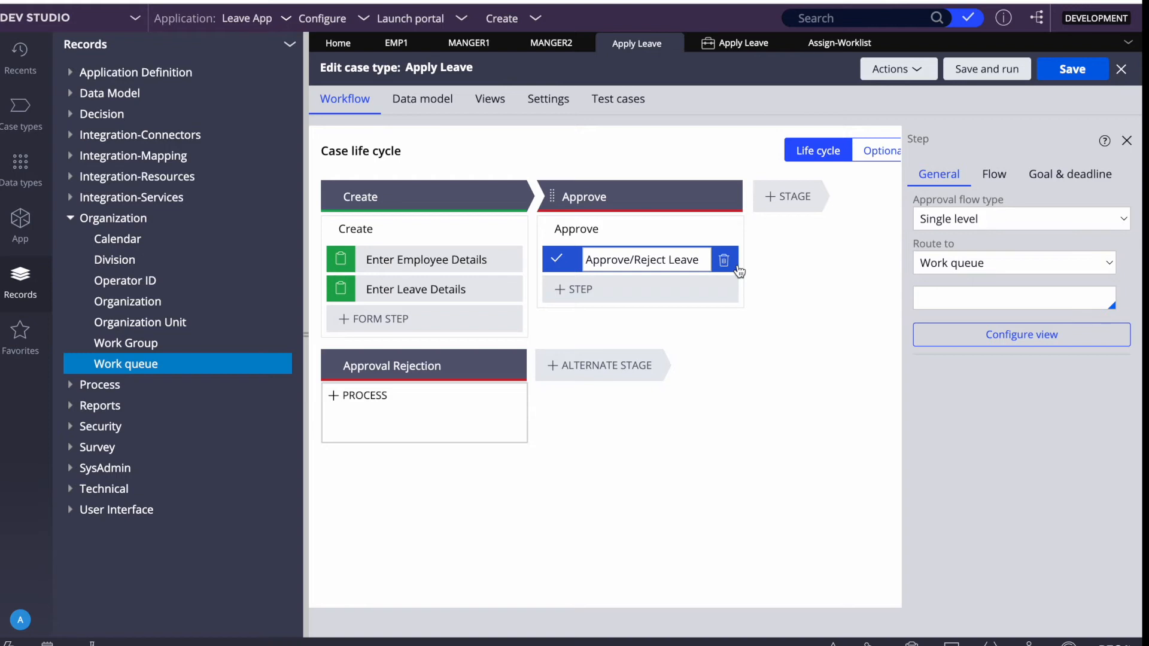
Route Approve/Reject Leave to the LeaveApp:Users work queue and save Apply Leave.
click(969, 294)
text(le)
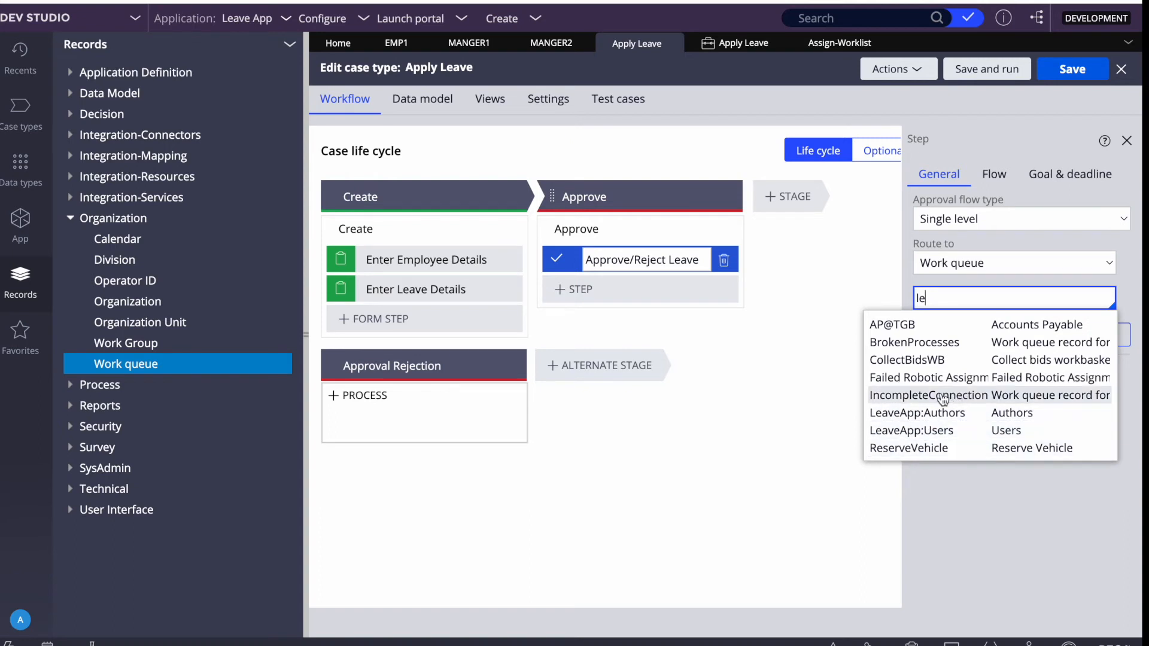
click(906, 441)
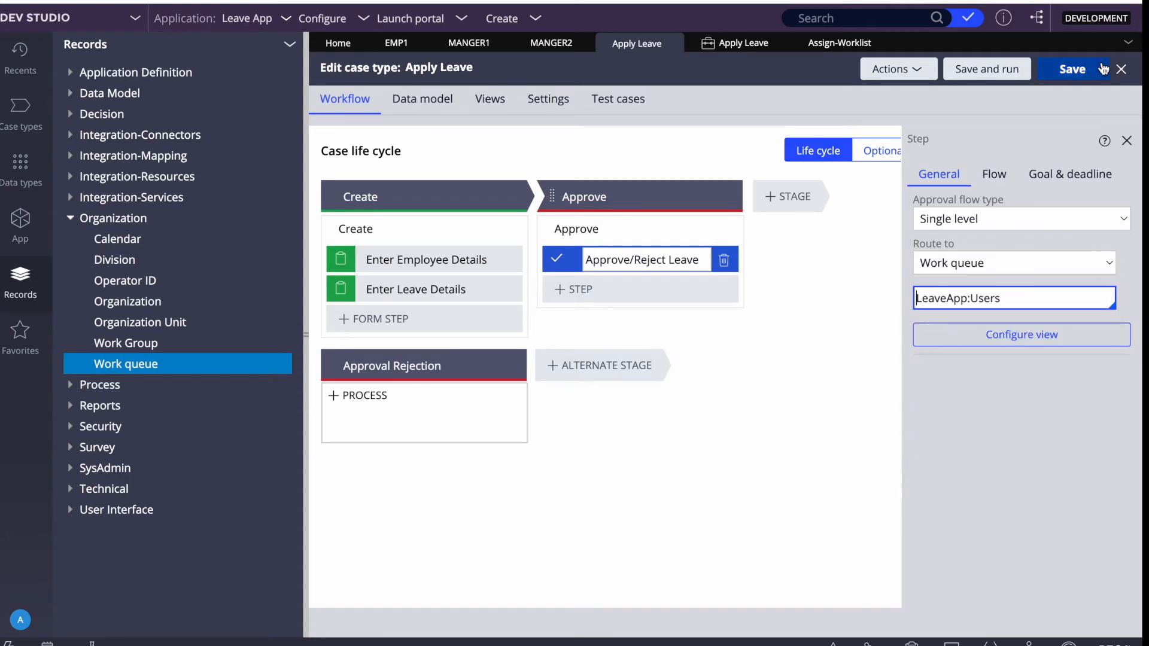
click(1079, 73)
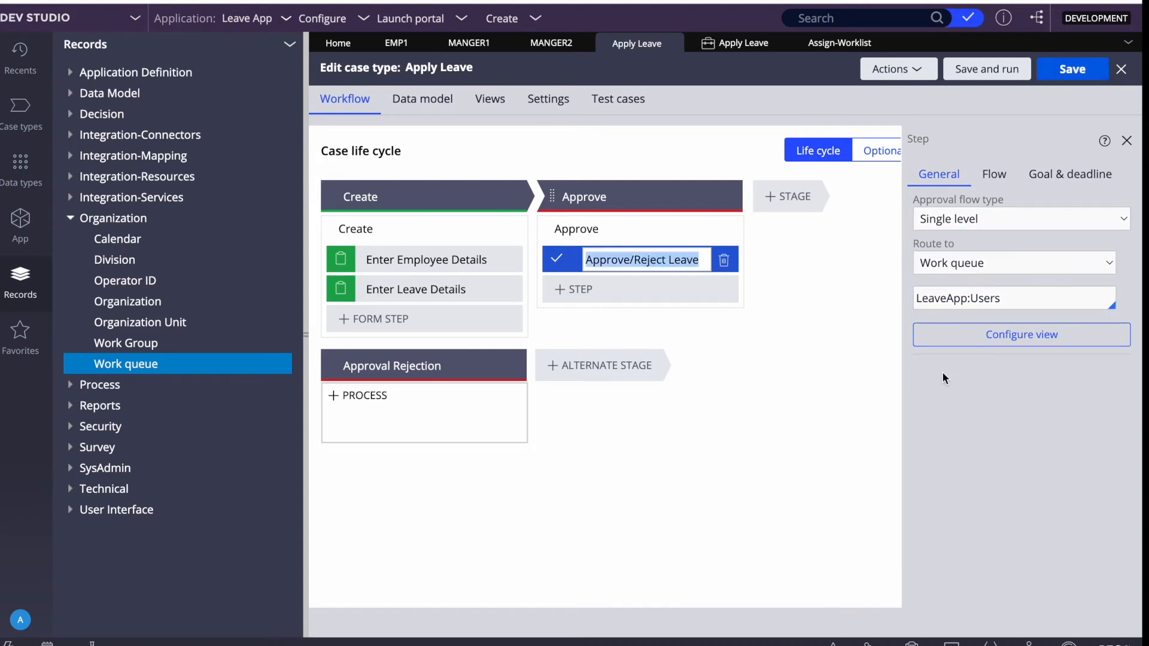
triple_click(968, 287)
key(ctrl+c)
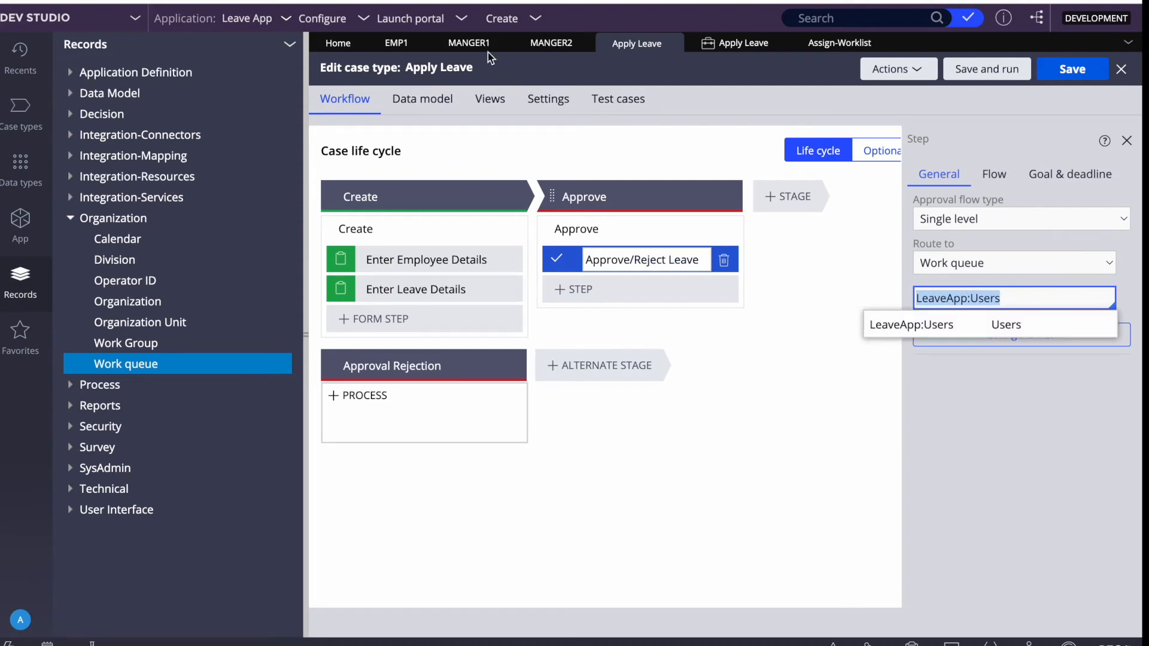
Add LeaveApp:Users as a work queue in the first manager's operator Work settings.
click(470, 43)
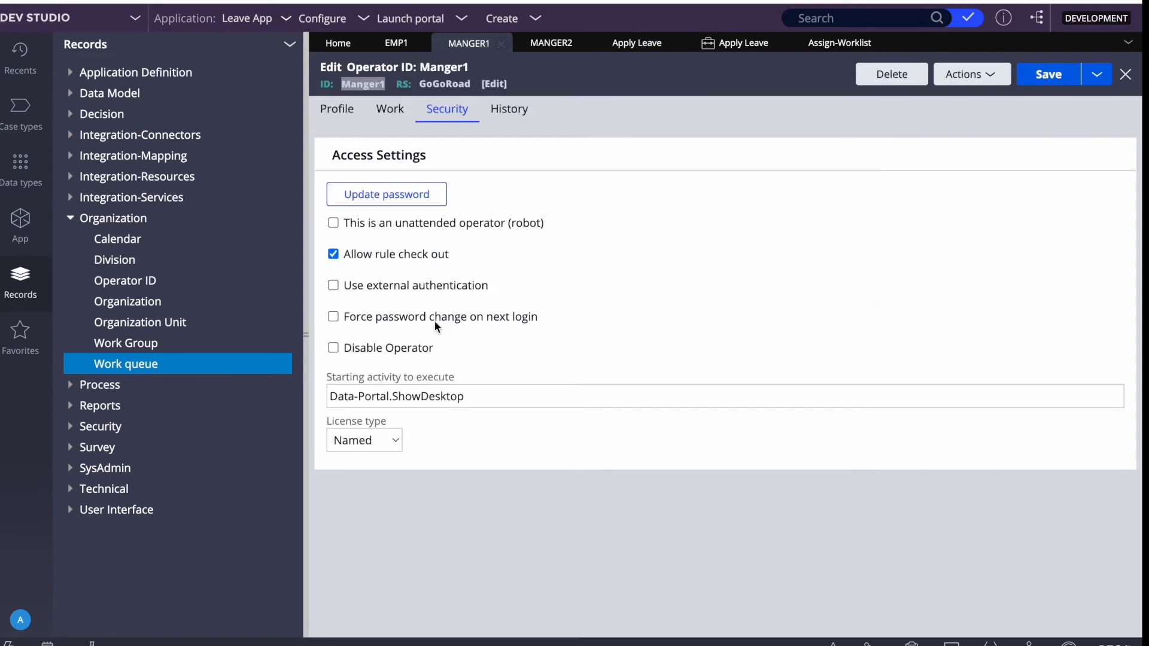
click(330, 116)
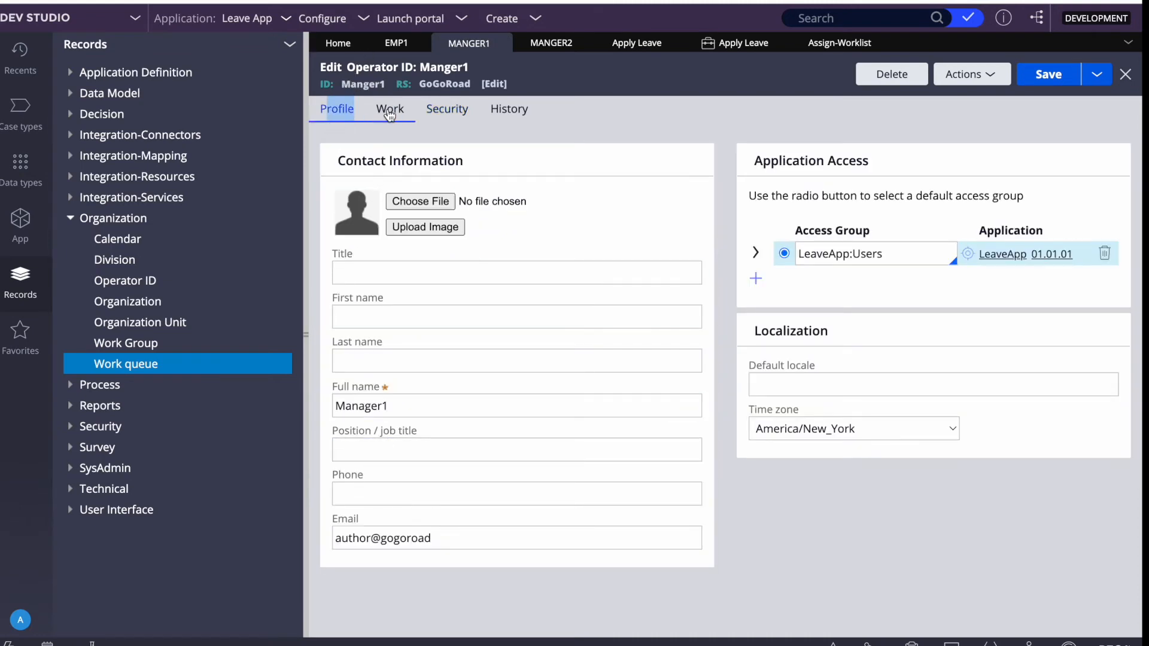
click(390, 111)
scroll(449, 361, down, 1)
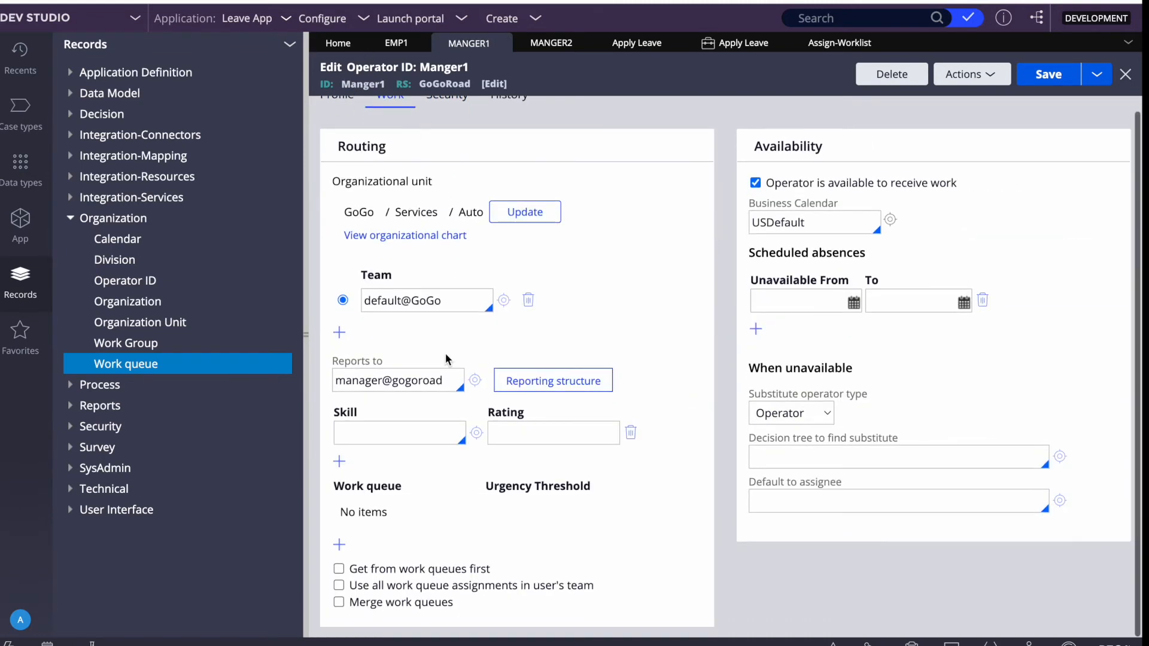
double_click(374, 380)
click(339, 544)
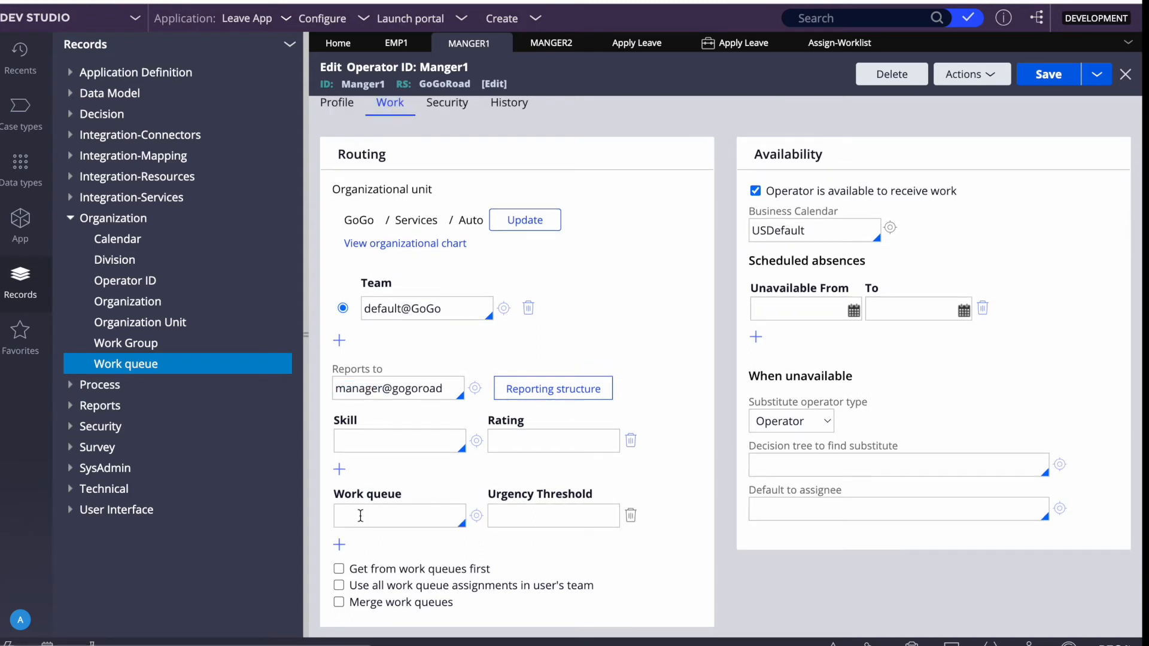
key(ctrl+v)
click(543, 516)
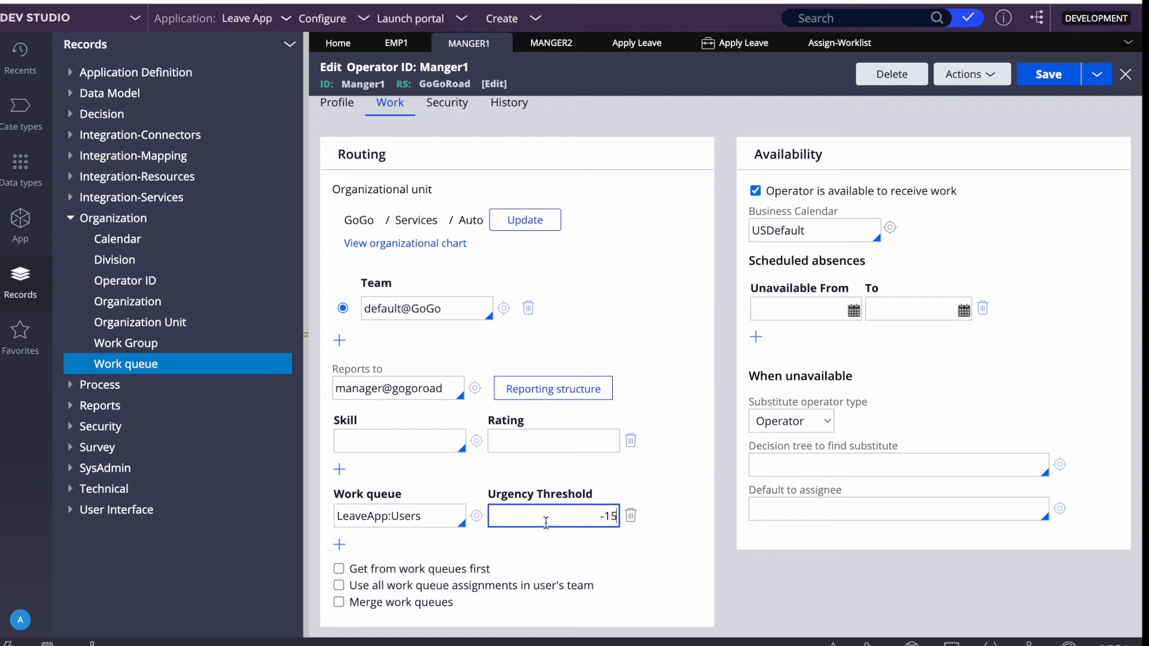
Give that queue urgency threshold 50, enable 'Get from work queues first', and save.
scroll(545, 523, up, 2)
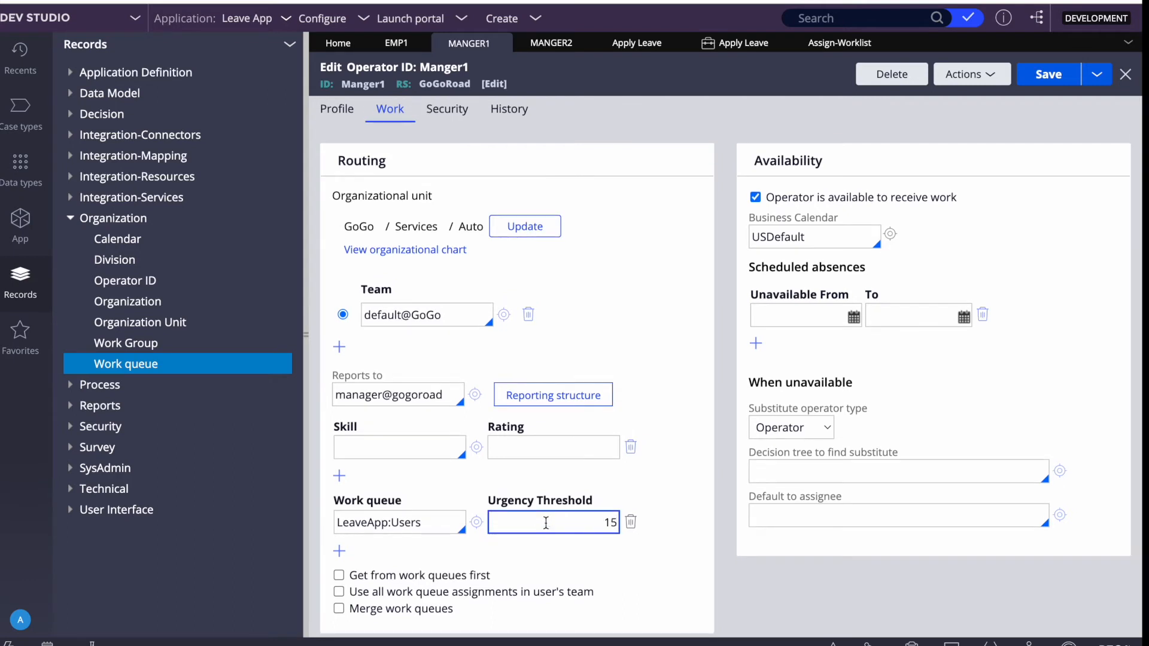
key(BackSpace)
key(BackSpace)
text(4)
scroll(605, 489, down, 1)
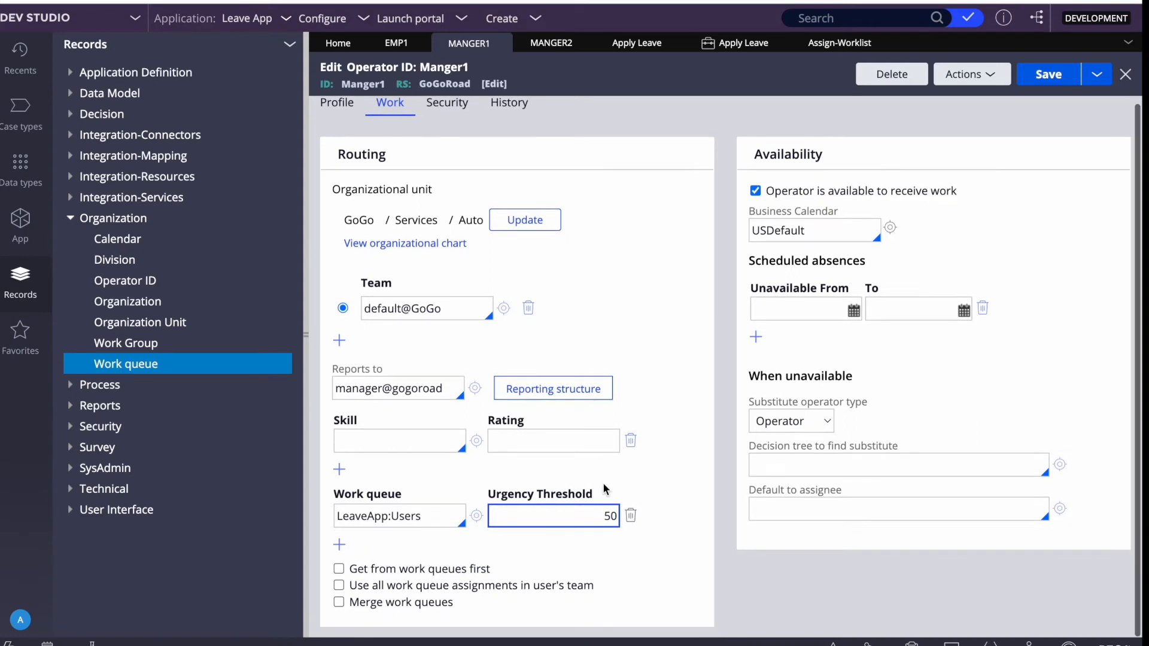
click(1041, 75)
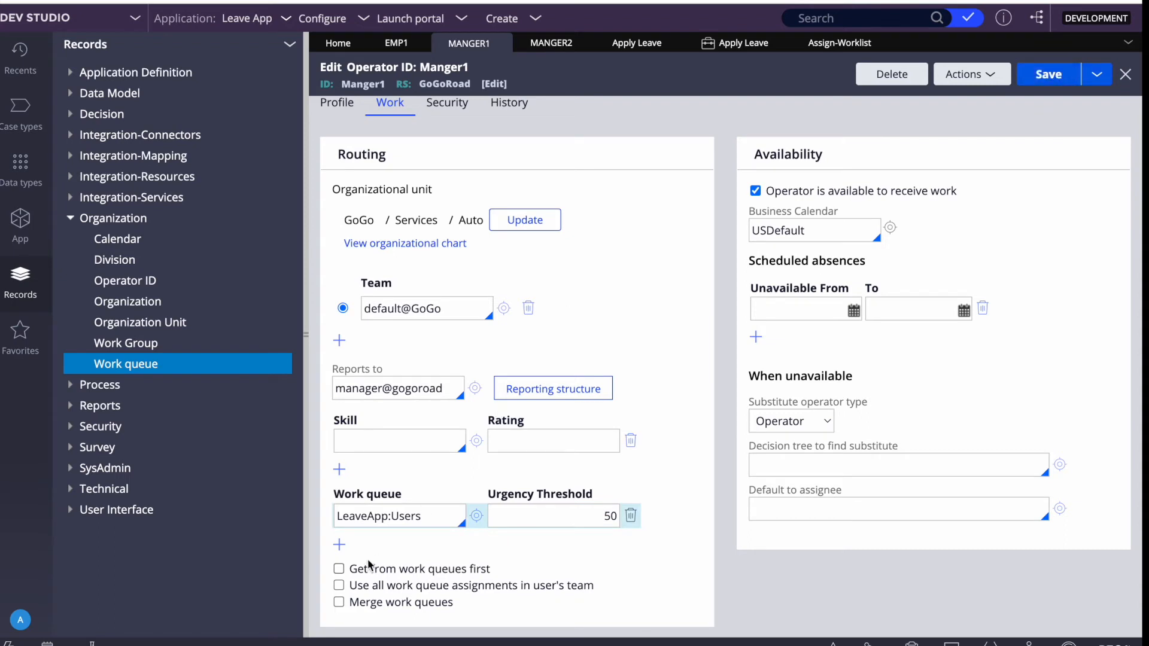
click(339, 569)
click(1066, 83)
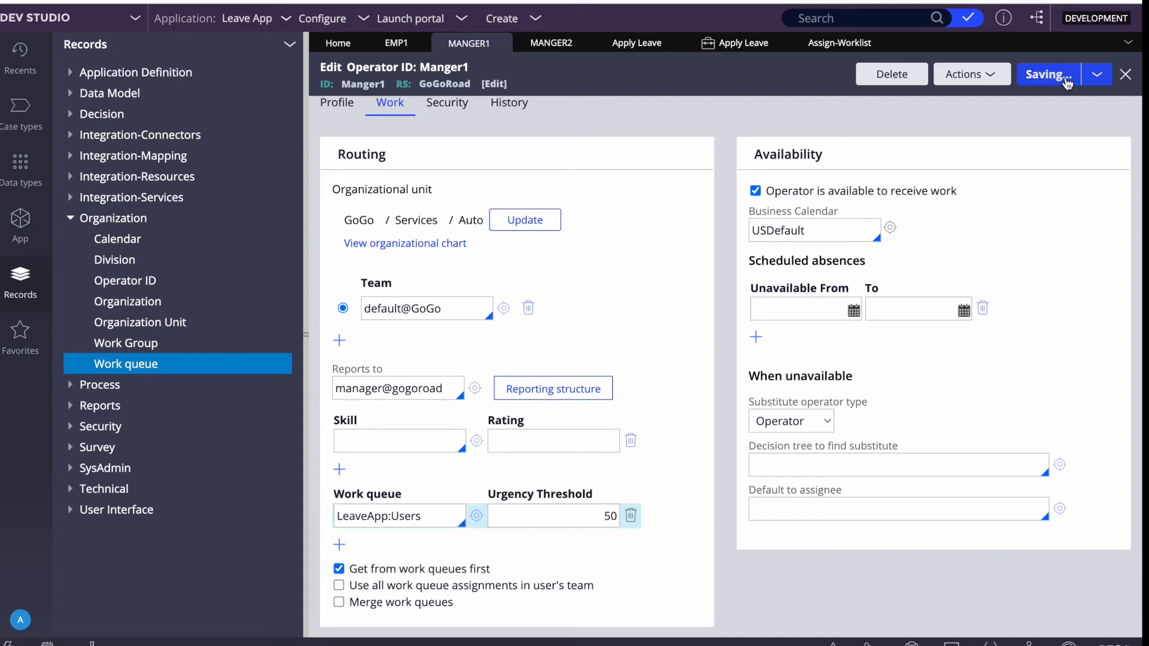
double_click(391, 516)
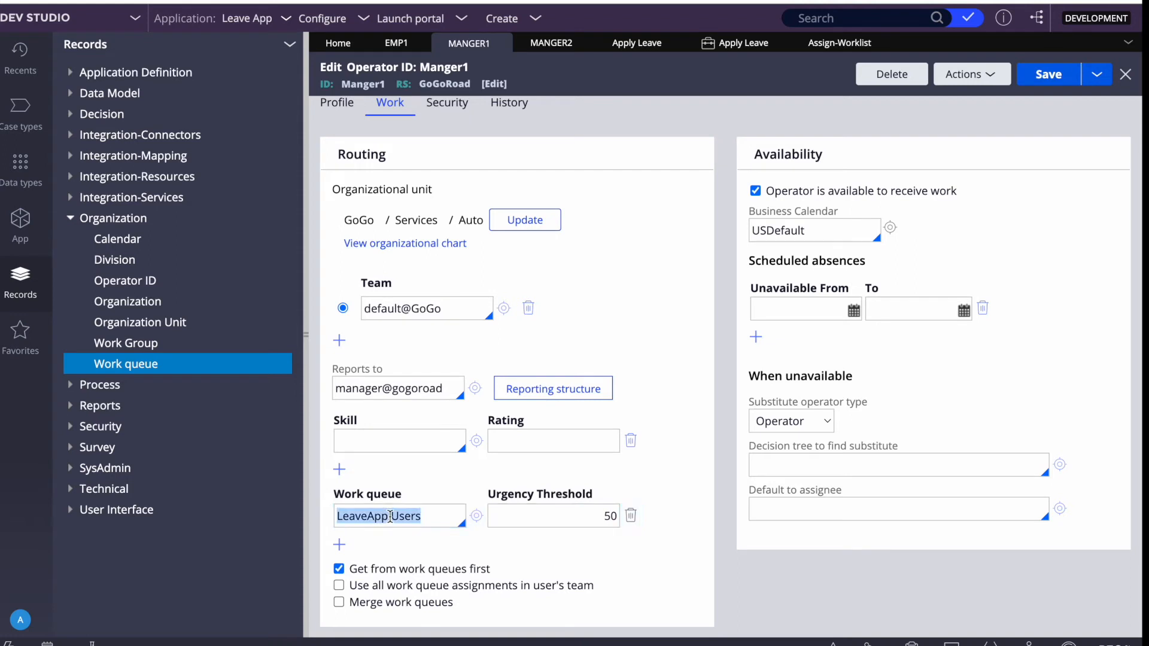
click(551, 42)
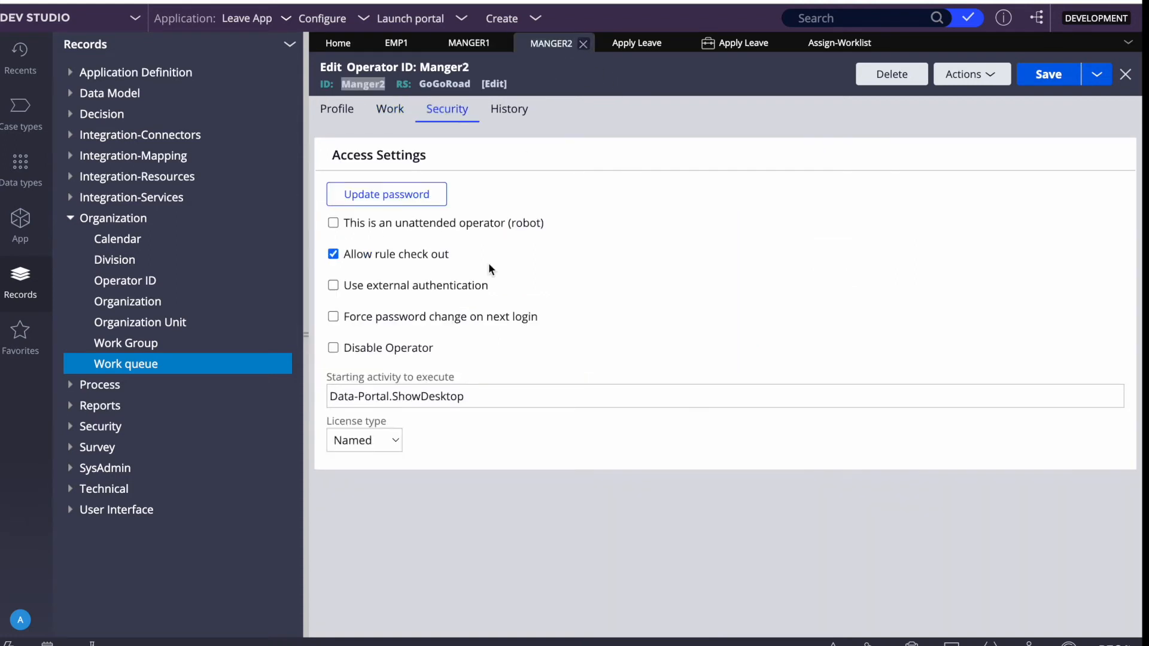
Give the second manager work queue LeaveApp:Users, urgency 36, work queues first, and save.
click(351, 111)
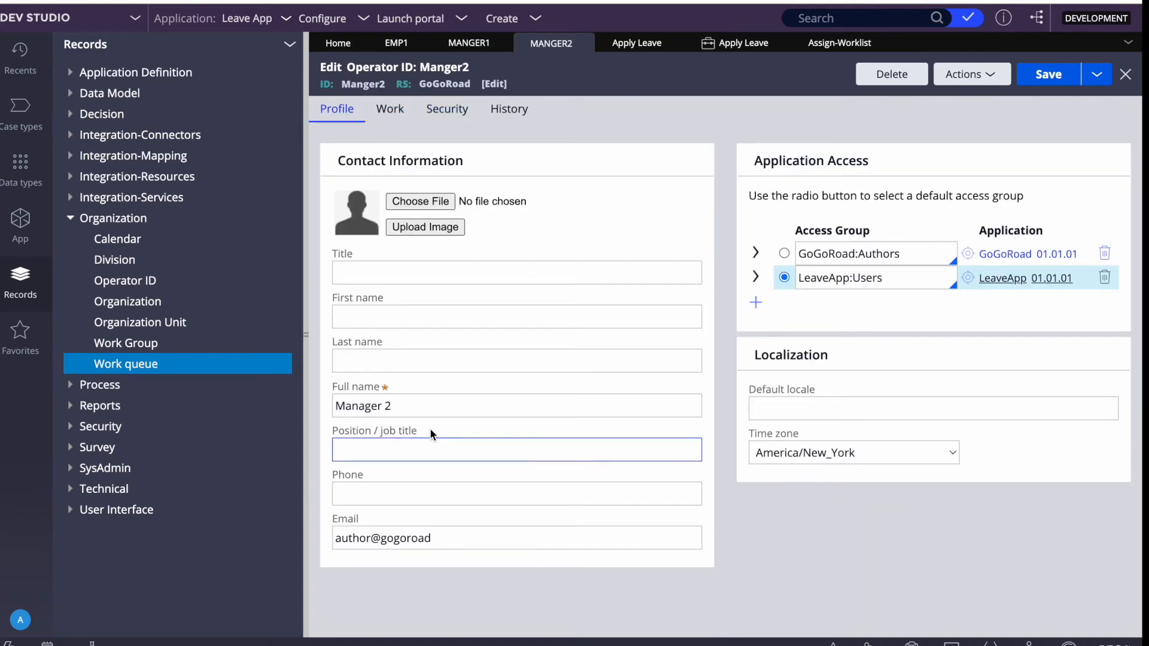
click(391, 109)
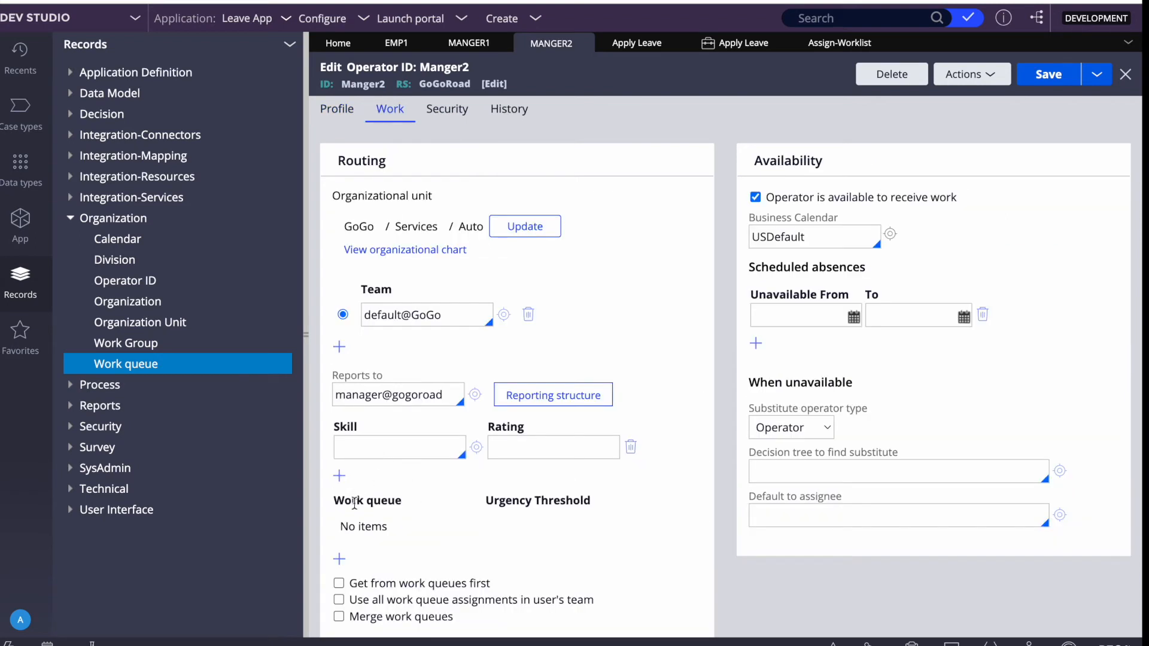
click(339, 557)
key(ctrl+v)
click(527, 524)
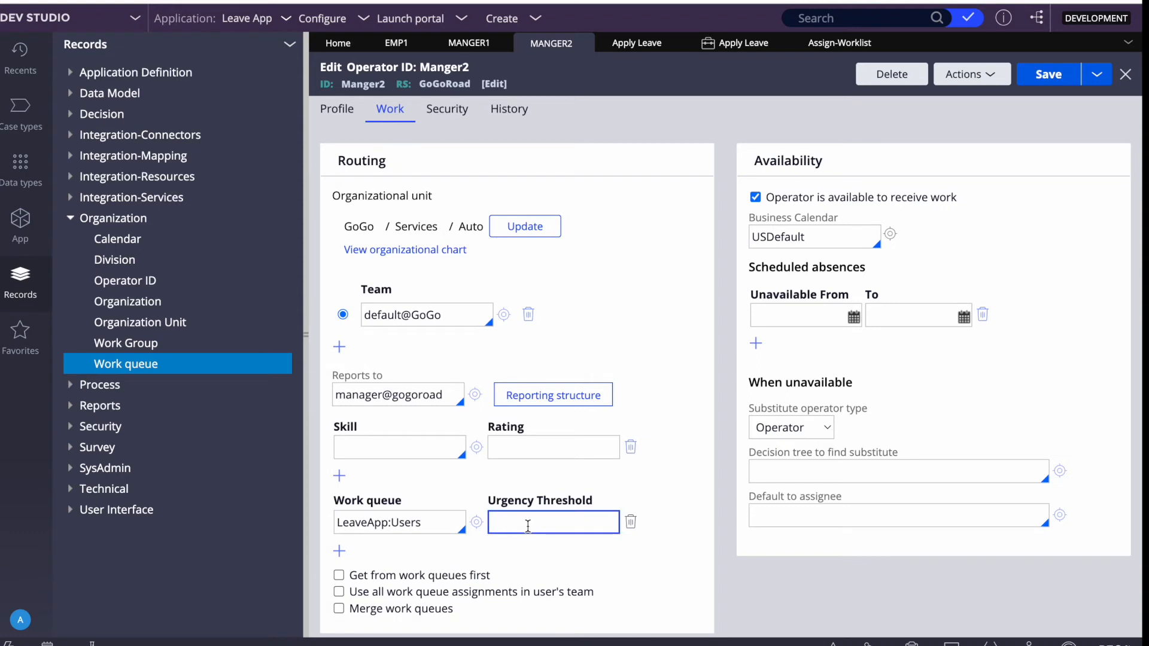
scroll(527, 522, down, 5)
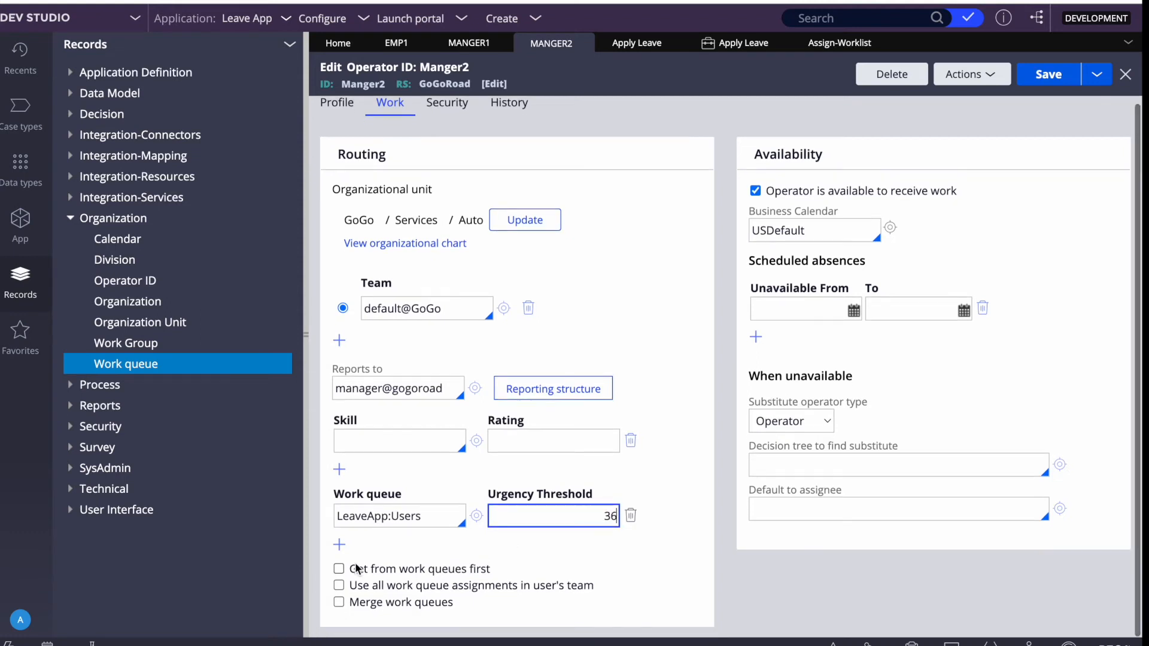
click(339, 571)
click(1048, 74)
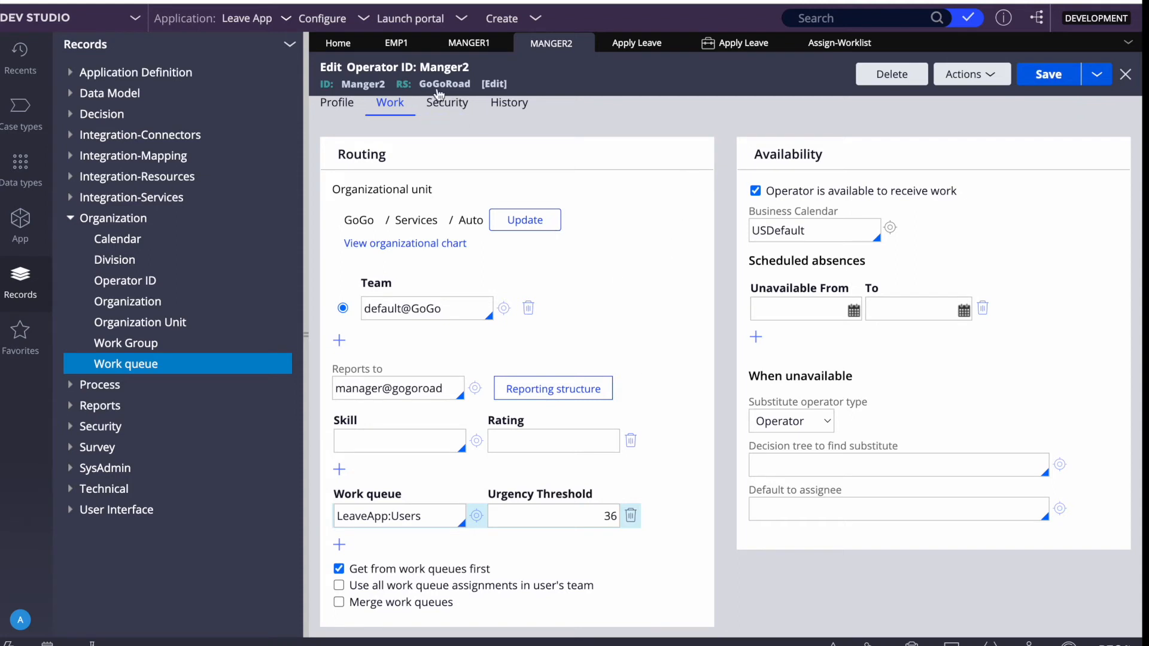
click(396, 42)
double_click(354, 85)
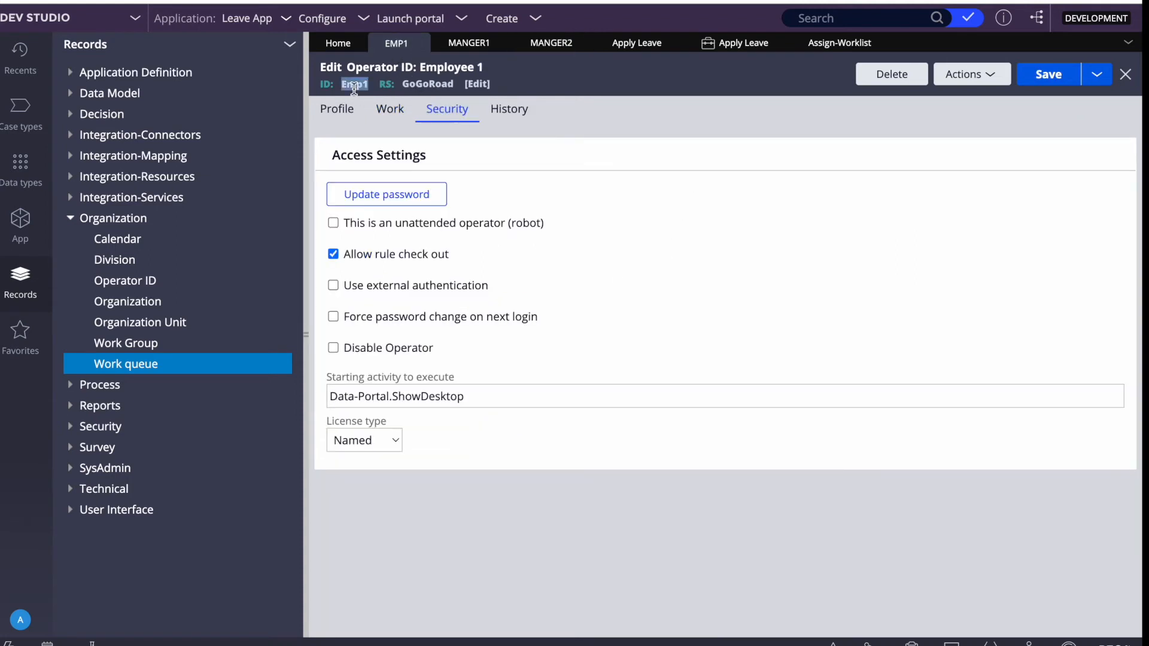
Log the manager out of the Leave App portal in Chrome.
click(834, 44)
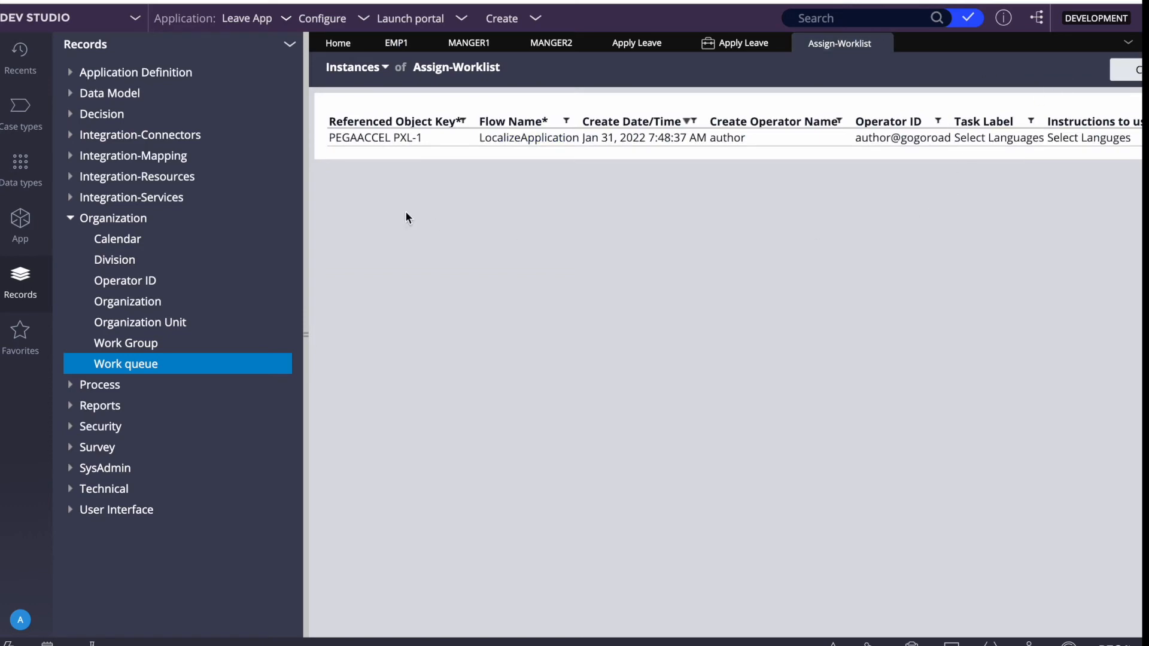
key(F4)
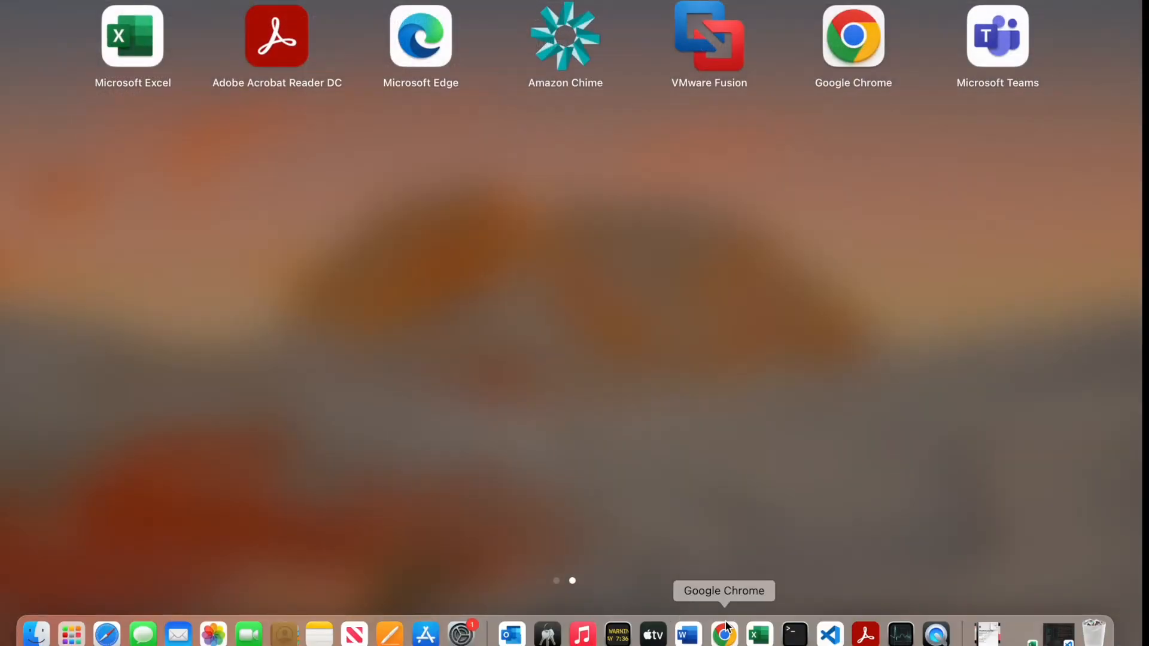
click(725, 629)
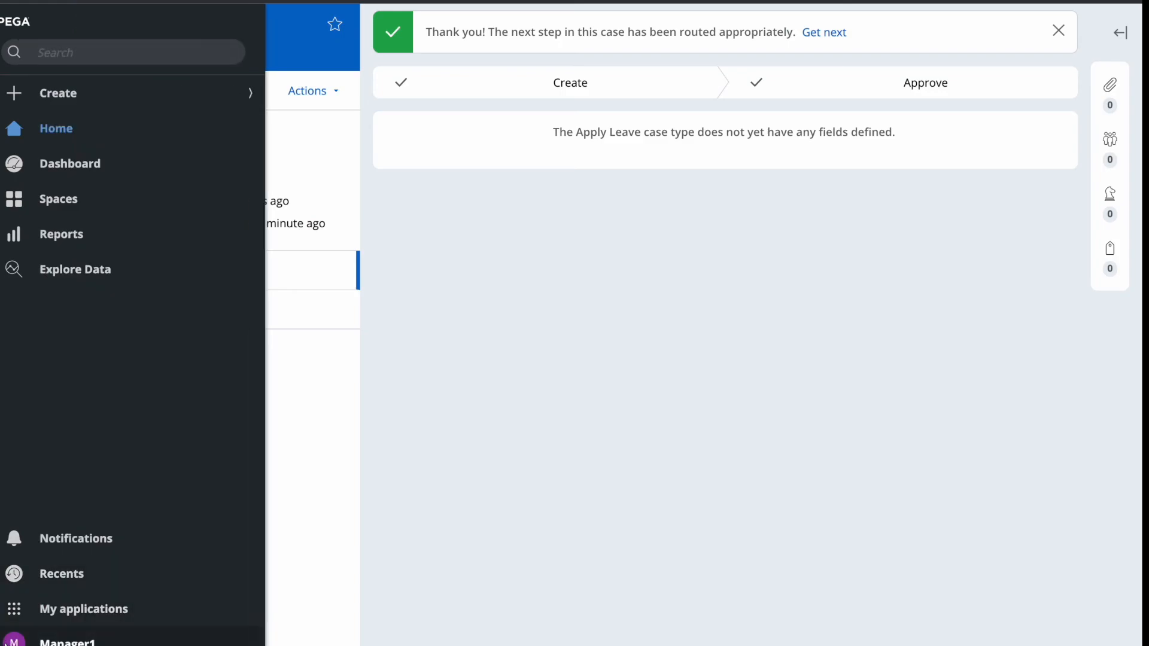
click(12, 641)
click(24, 622)
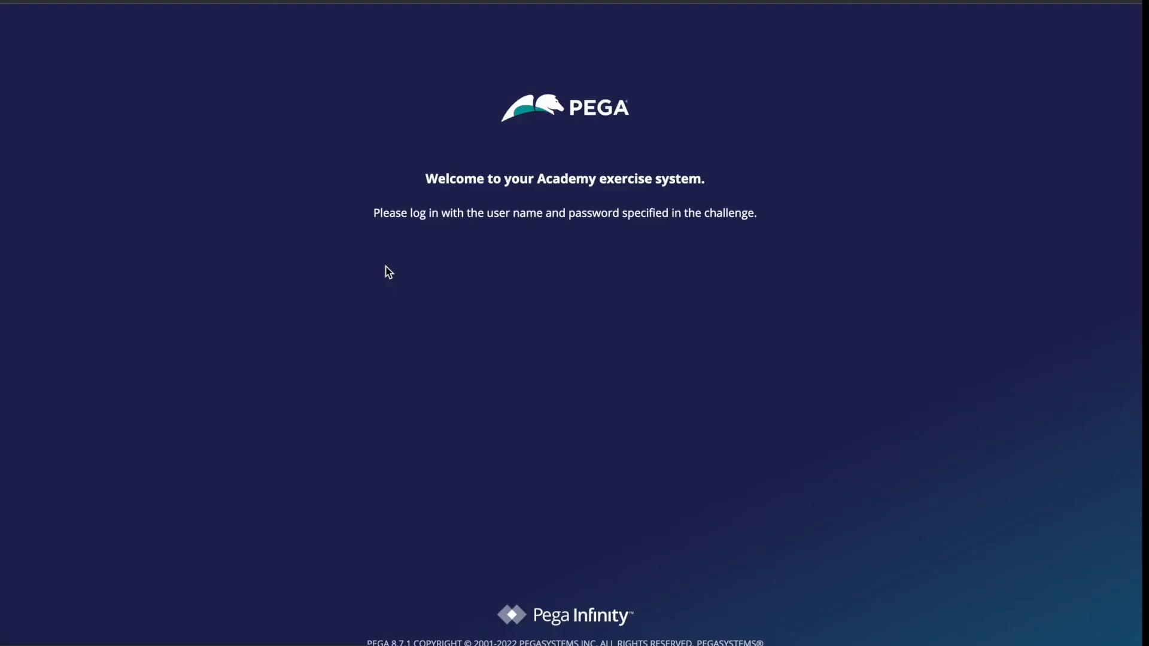
Sign in to the portal with the employee's user name and password.
click(435, 256)
text(Emp1)
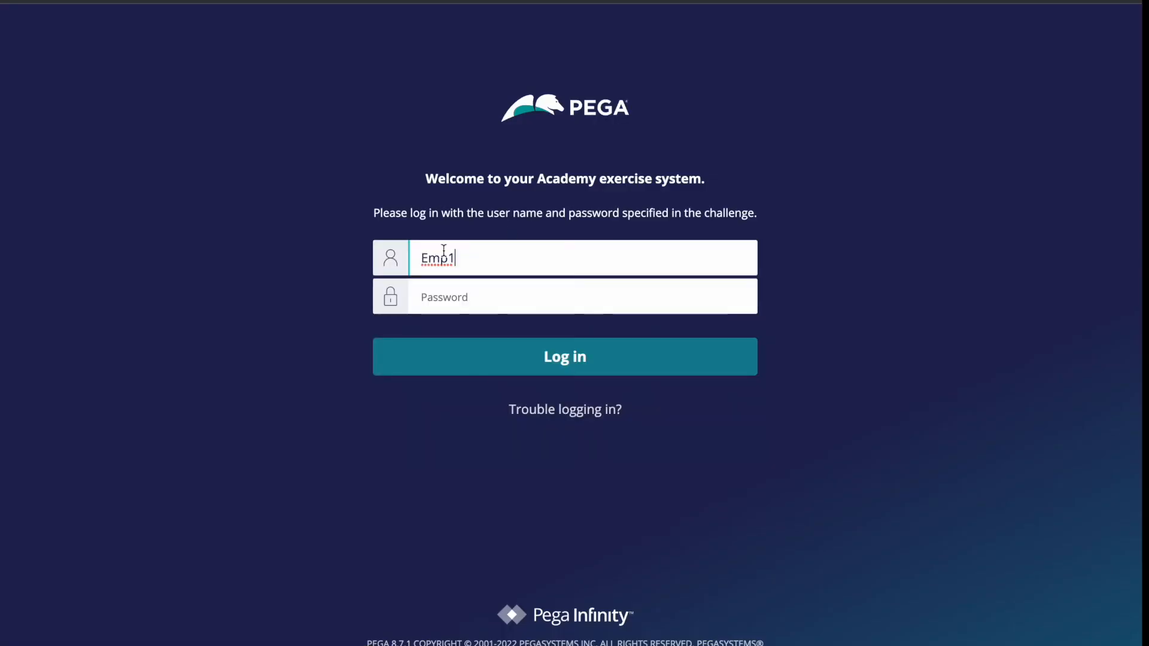
click(466, 286)
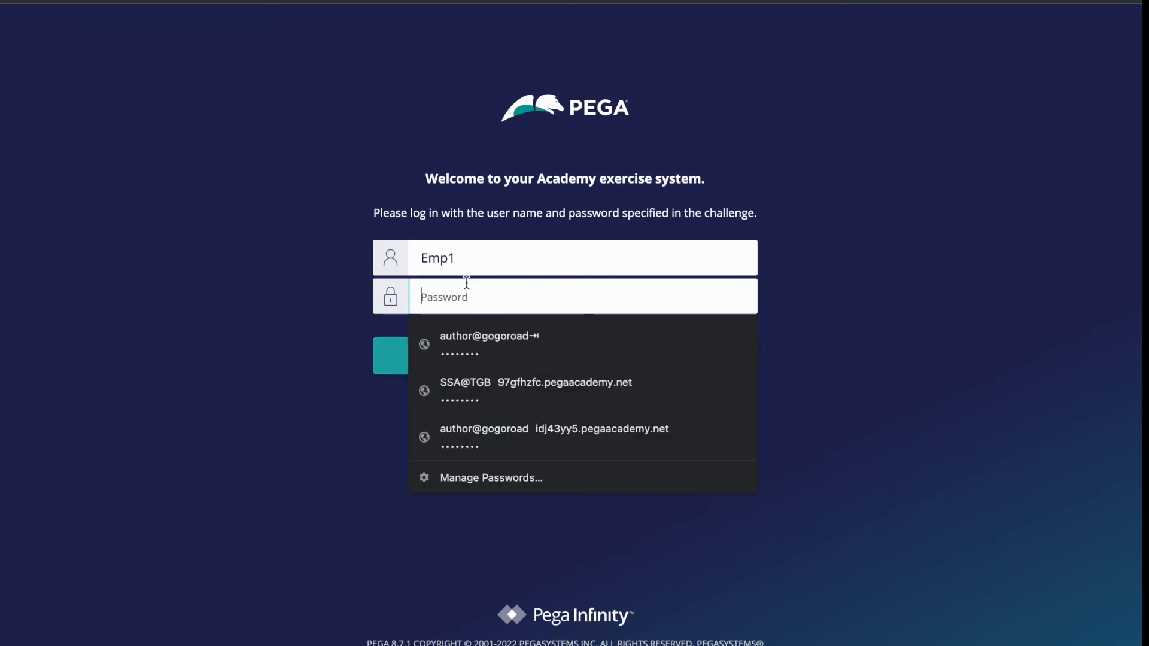
text(rules)
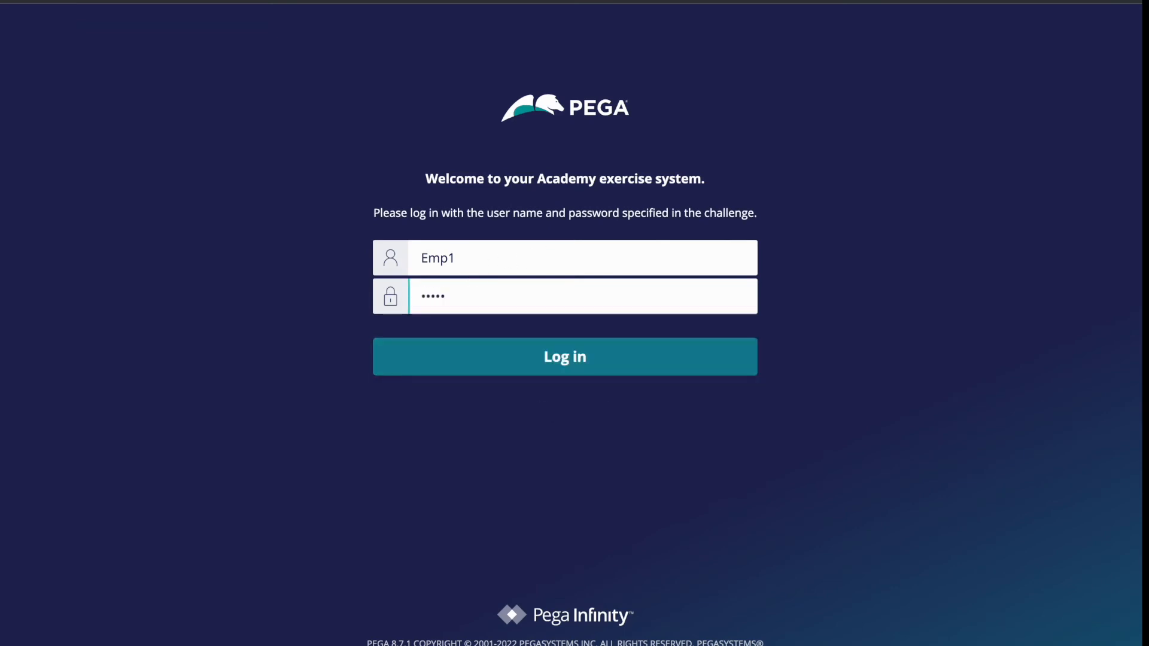
key(Return)
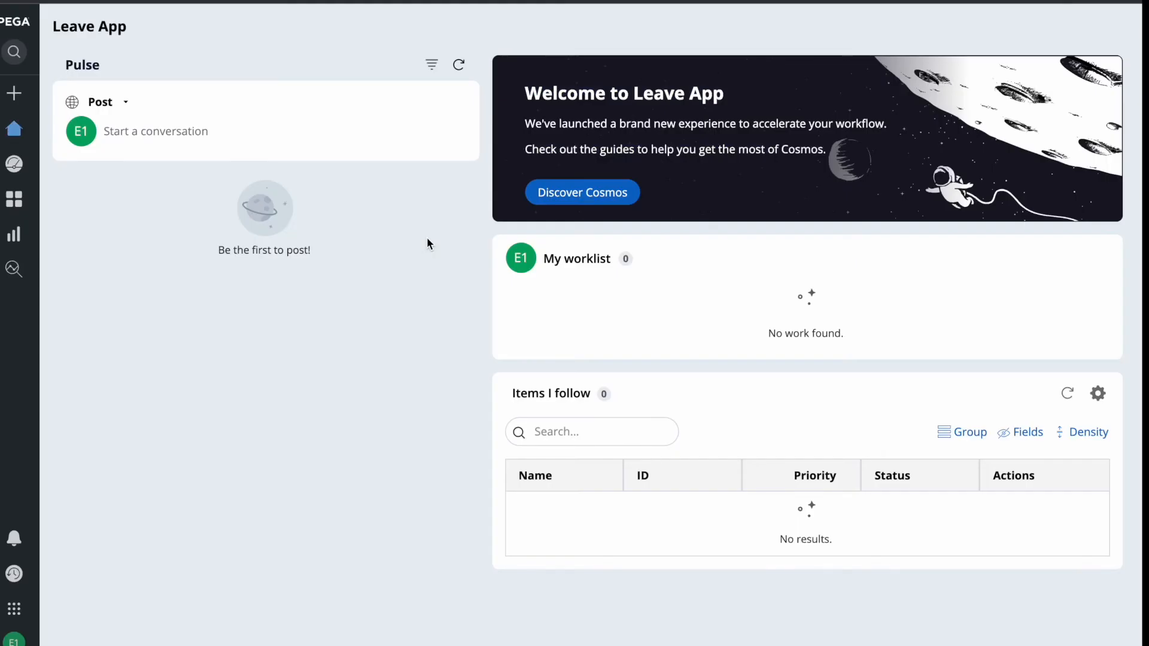
Start an Apply Leave request and fill in the employee's name and ID details.
mouse_move(12, 92)
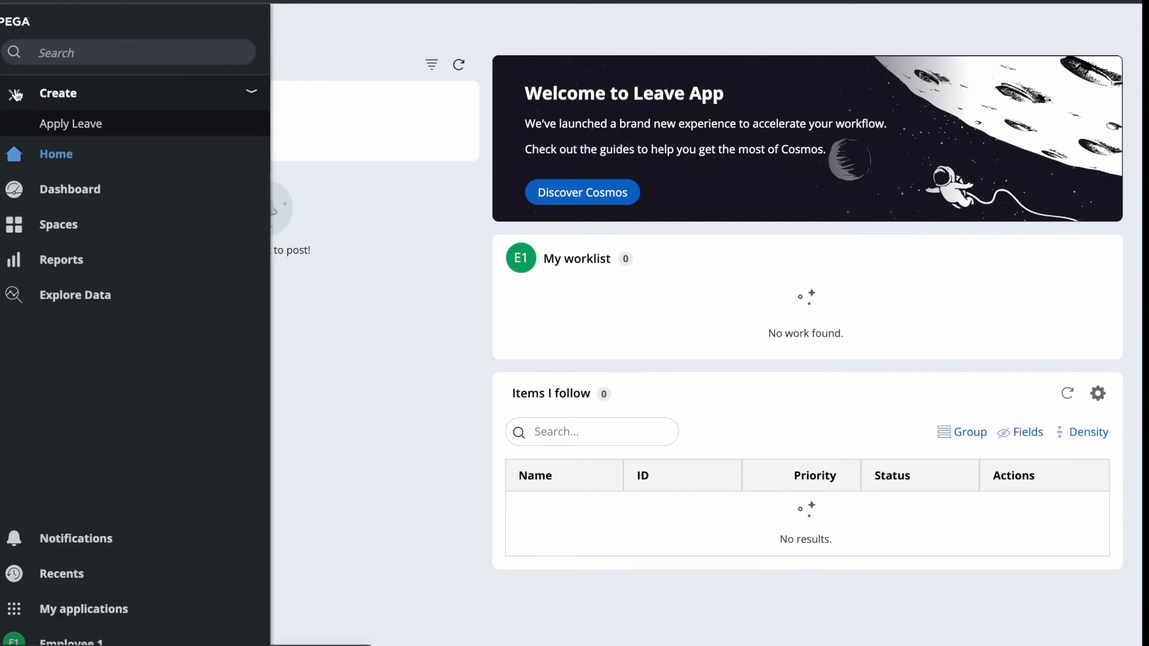
click(54, 146)
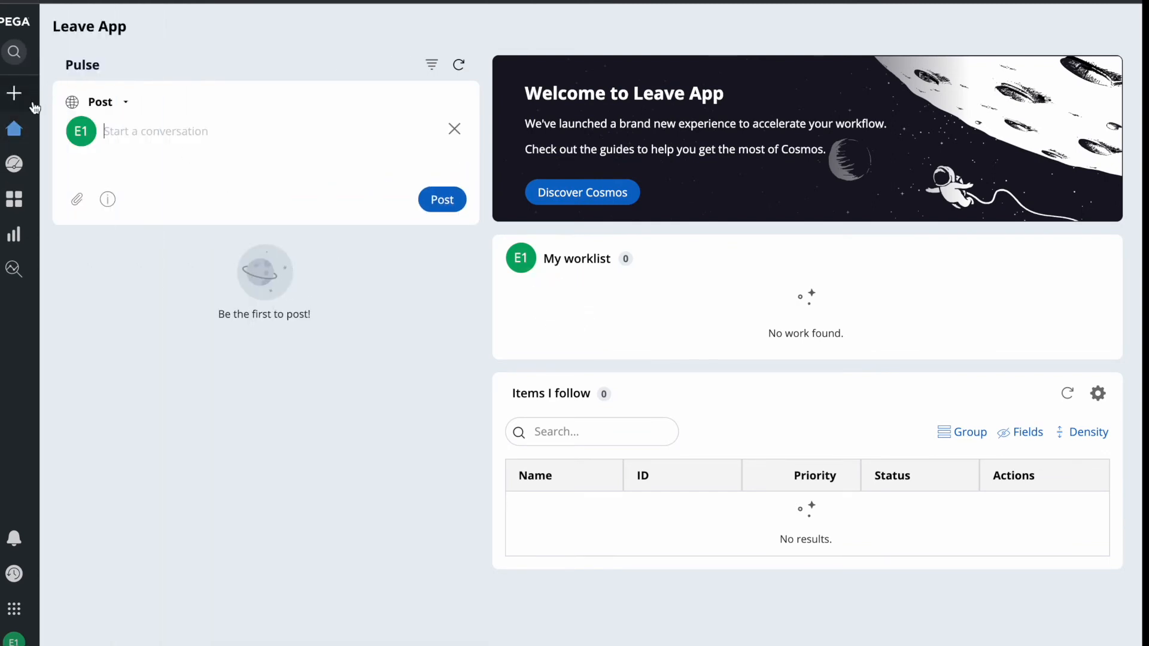
mouse_move(14, 93)
click(66, 121)
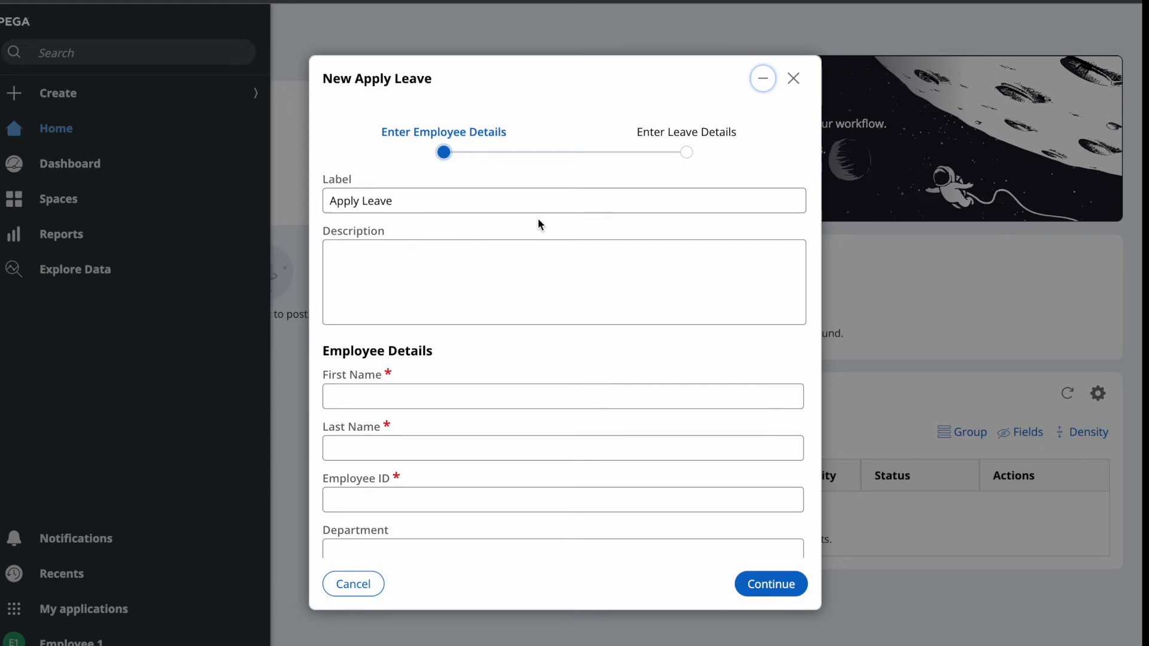
scroll(425, 332, down, 1)
click(365, 353)
click(358, 418)
click(371, 400)
text(Singh)
click(401, 446)
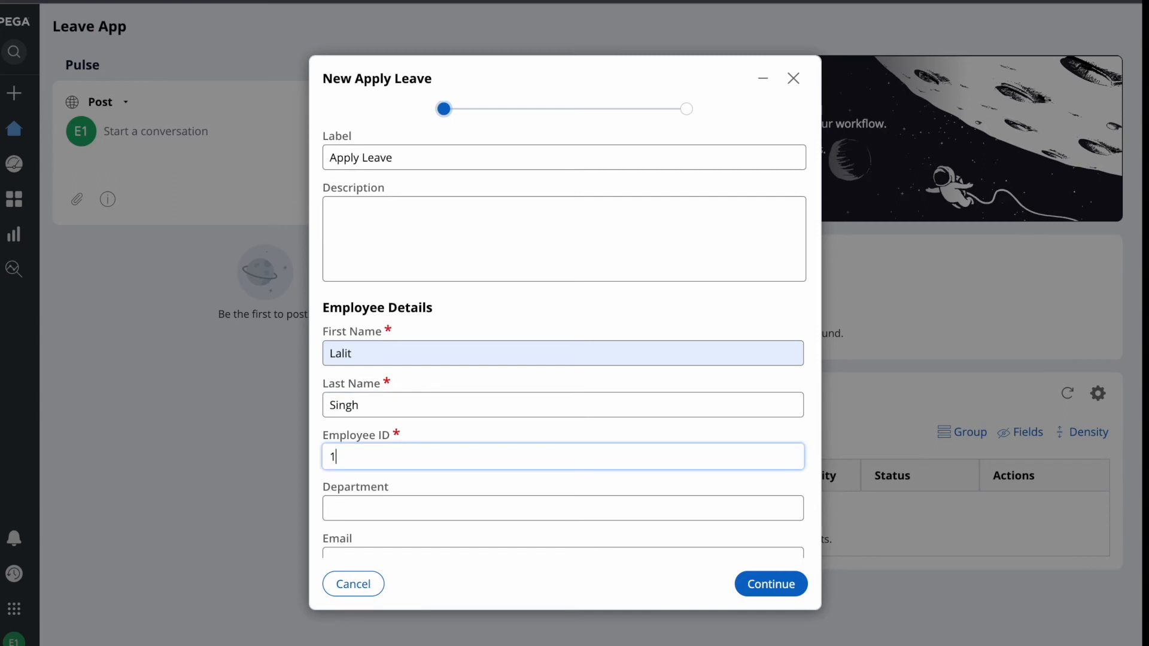
scroll(555, 472, down, 3)
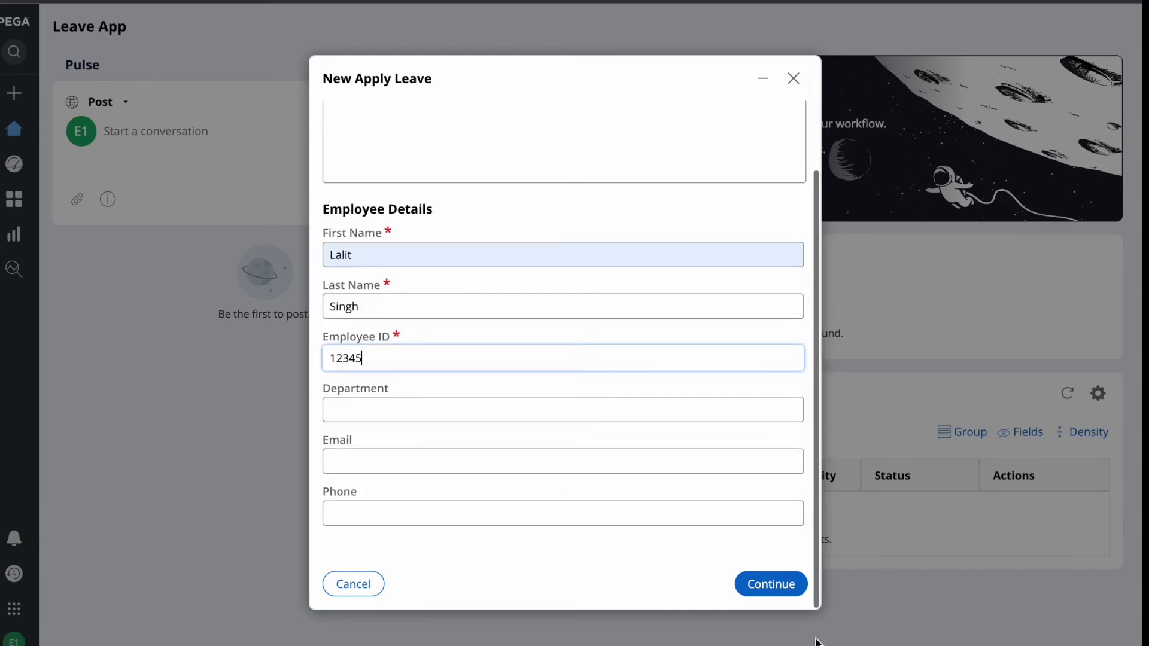
click(770, 584)
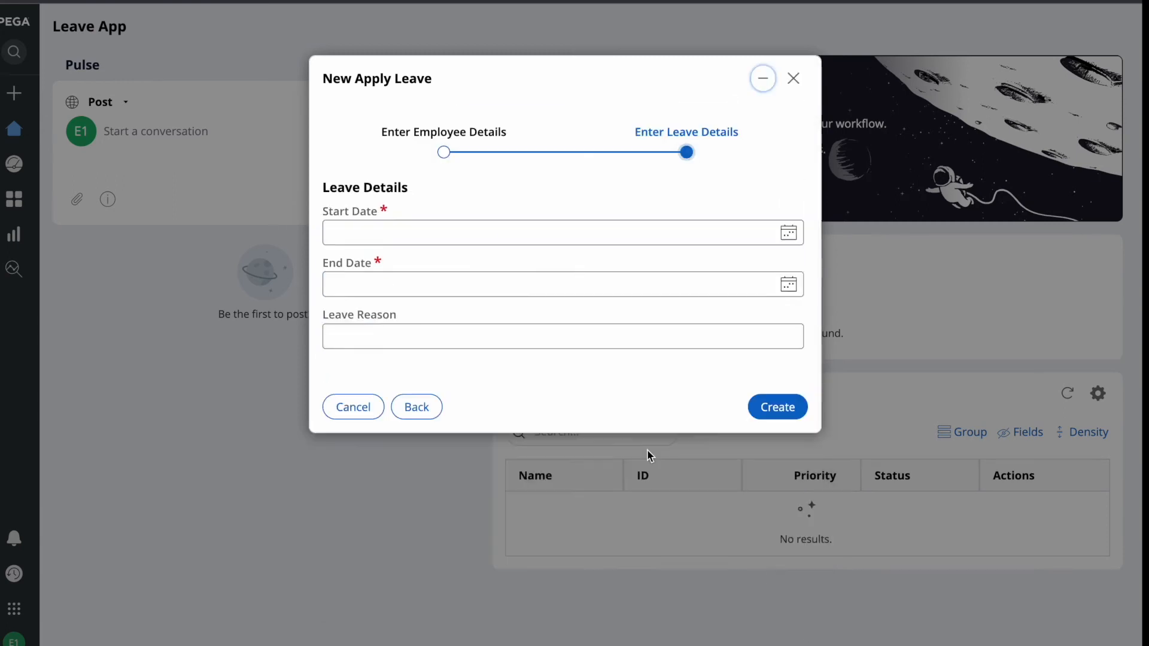
Set leave dates 5/4/2022 to 5/18/2022 and create case A-3.
click(789, 233)
click(428, 307)
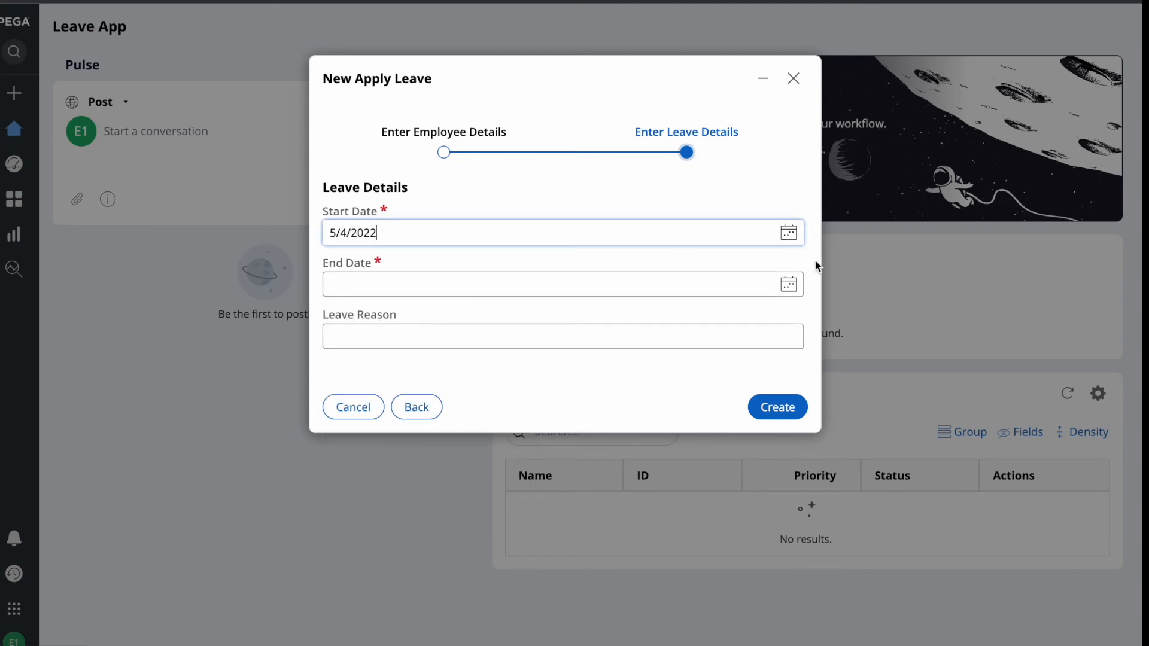
click(789, 285)
click(425, 400)
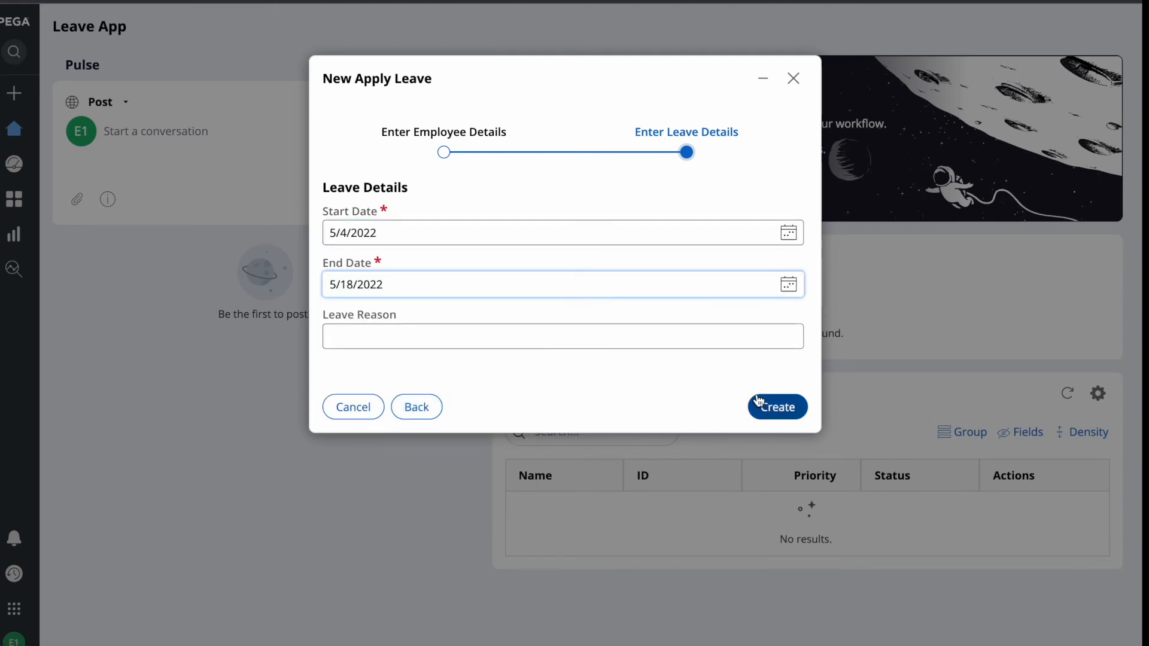
click(781, 407)
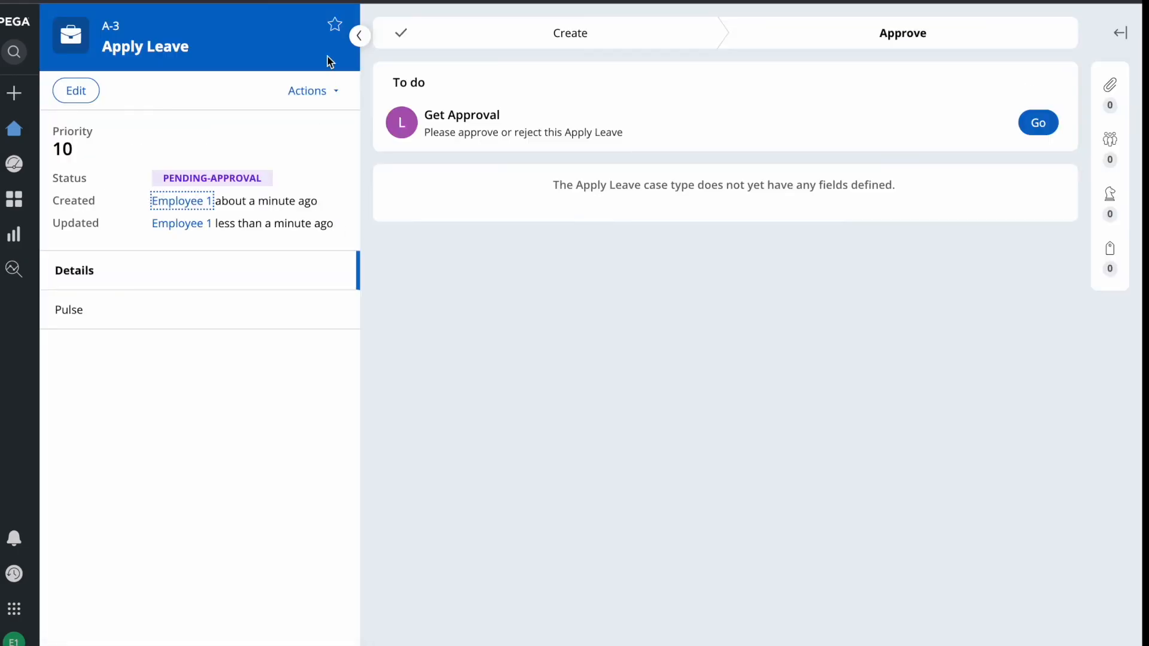
key(F4)
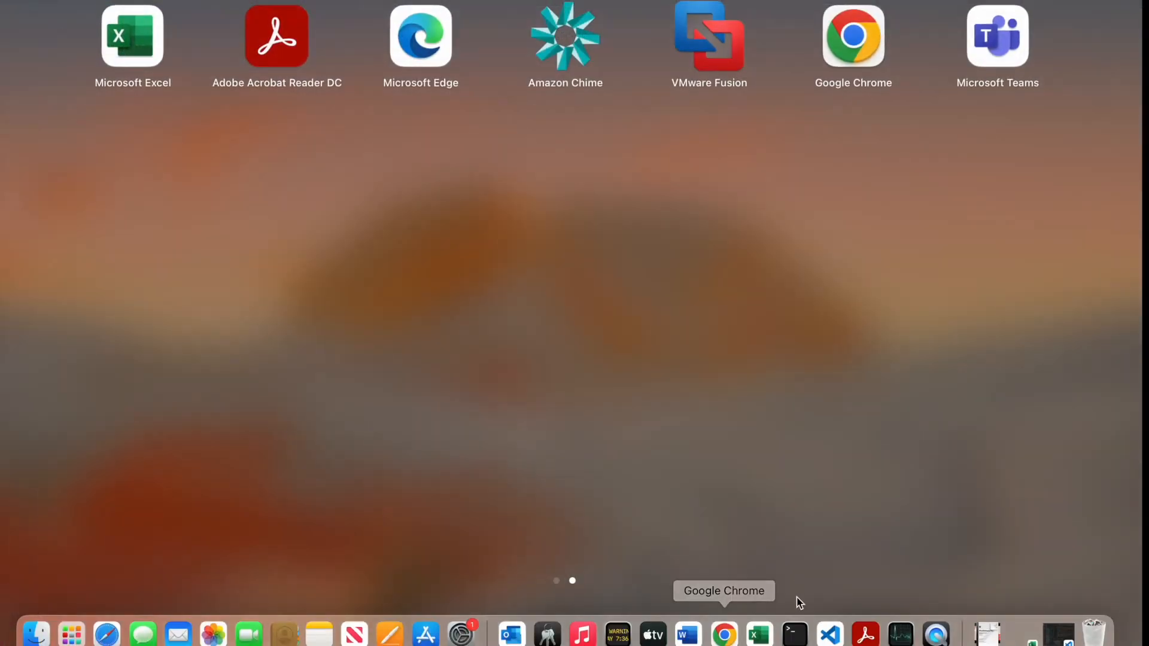
click(723, 632)
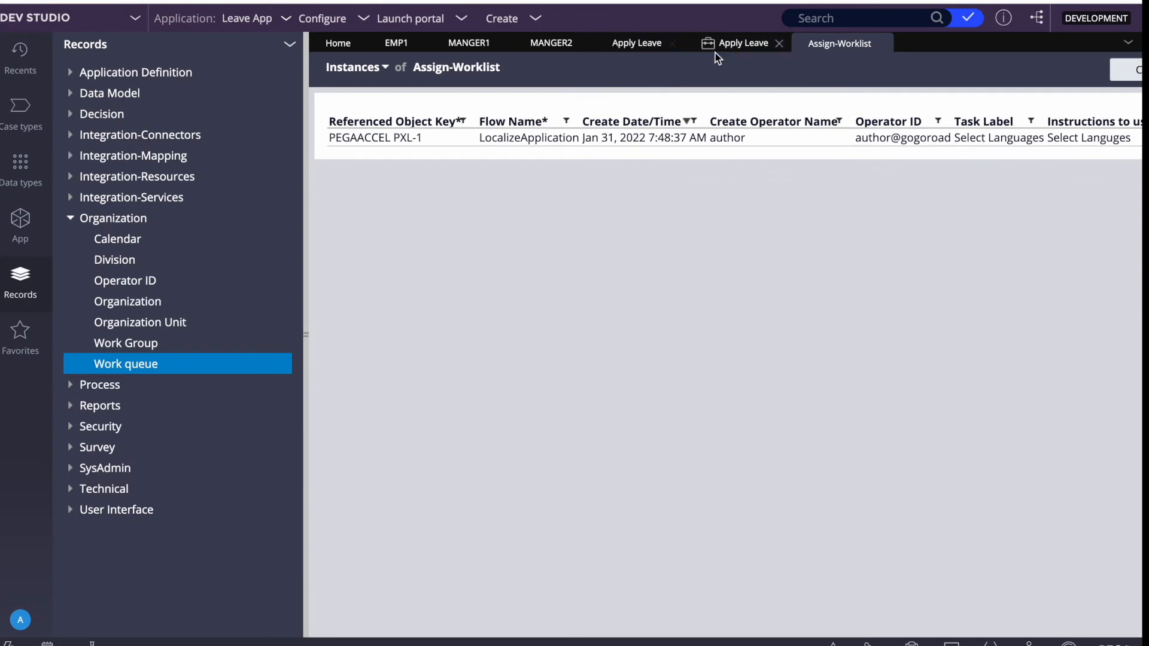
Refresh the Apply Leave instances to show A-3, then refresh the Assign-Worklist list.
click(730, 43)
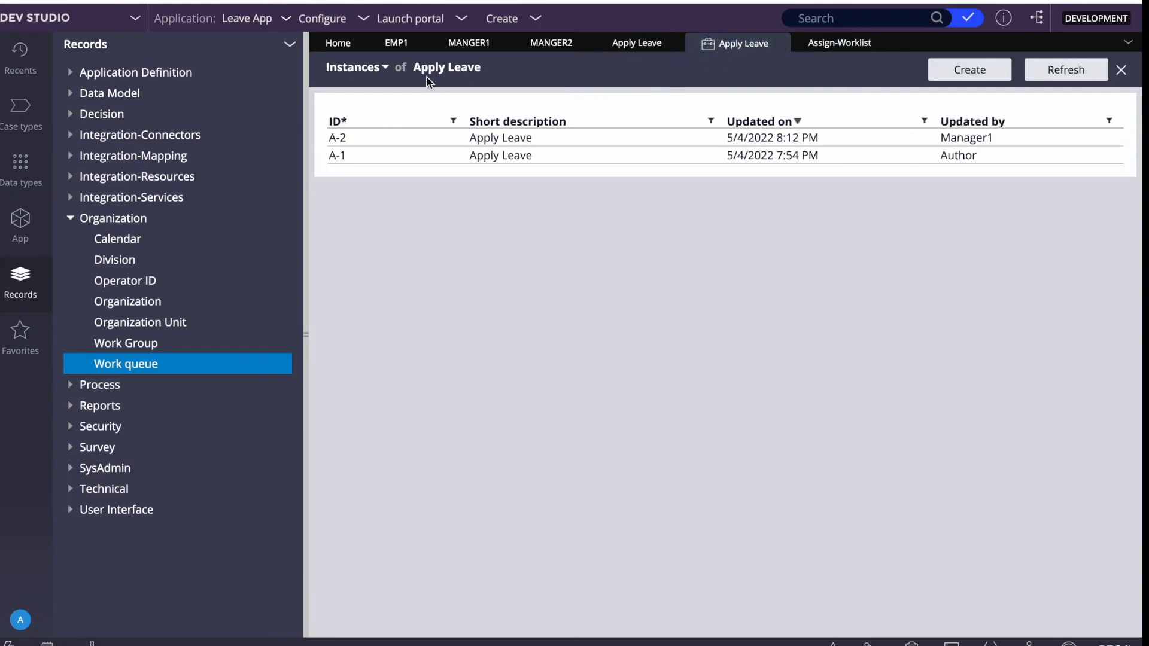
click(1083, 73)
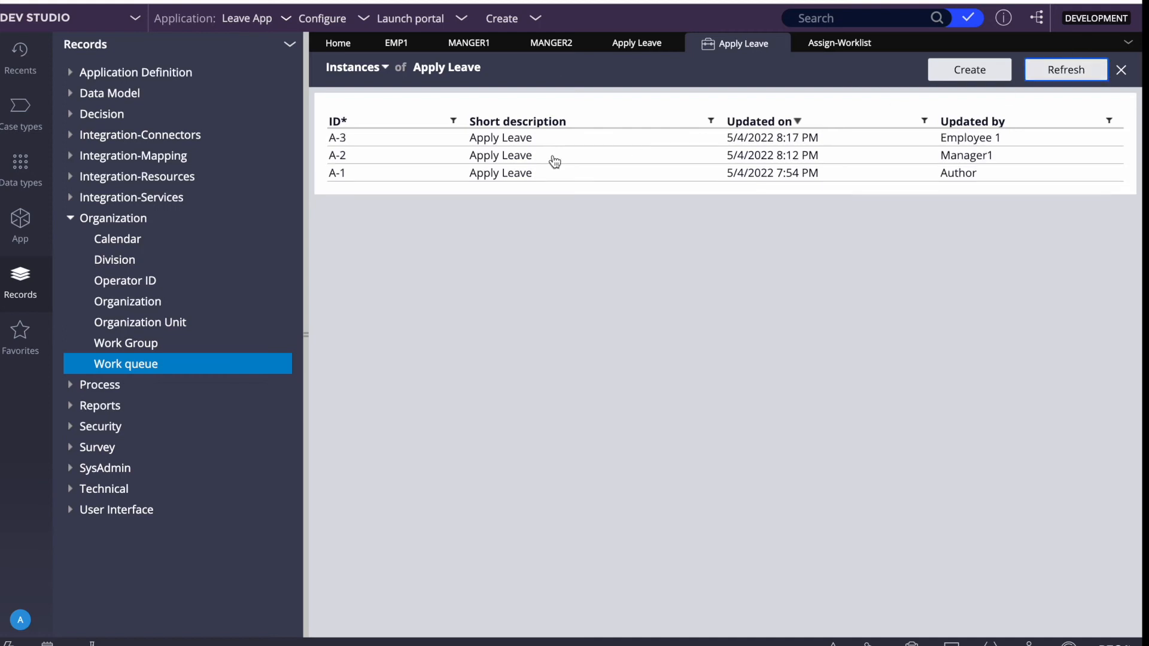
click(843, 47)
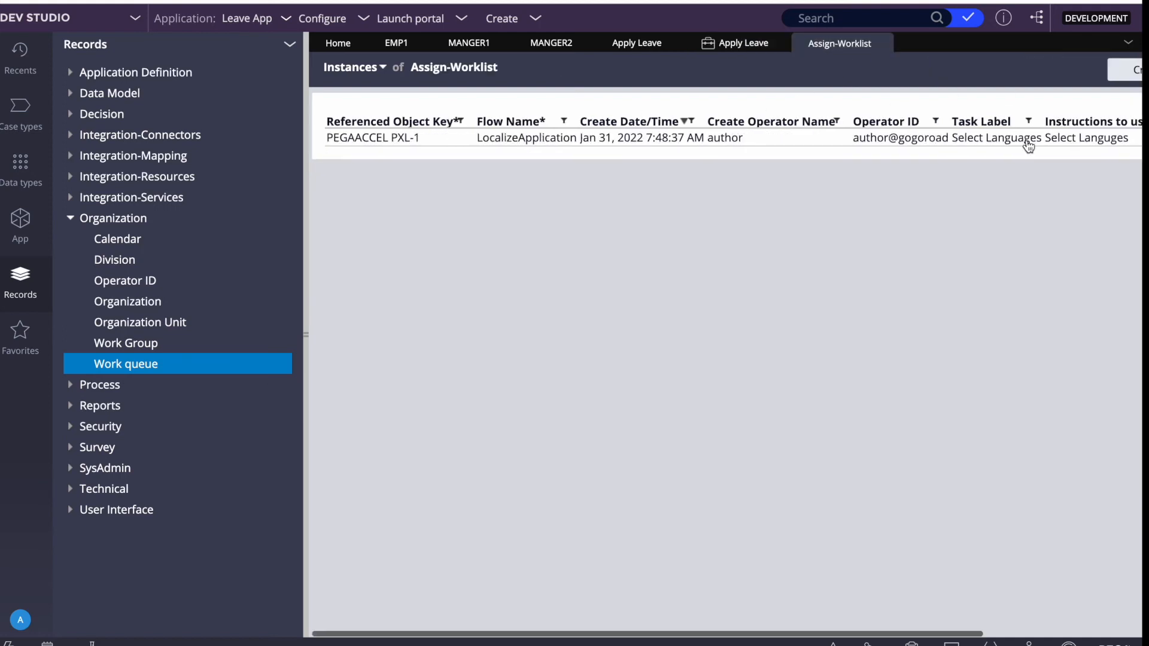
click(1072, 70)
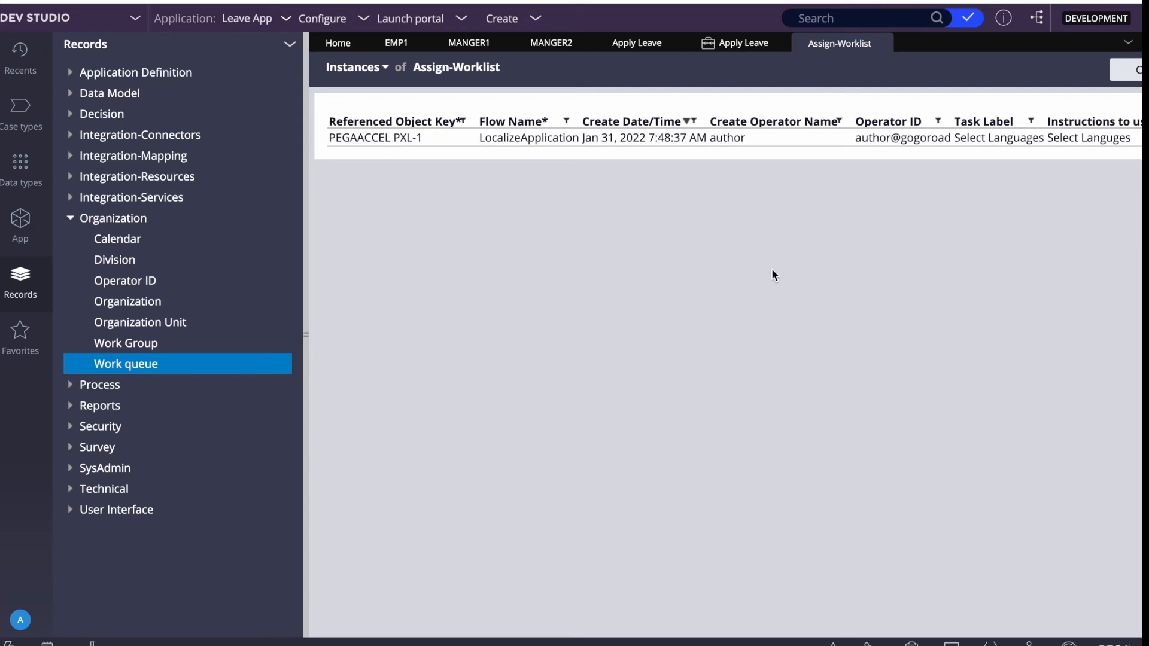
Open the instances list of the Assign-WorkBasket class from the application class explorer.
click(20, 233)
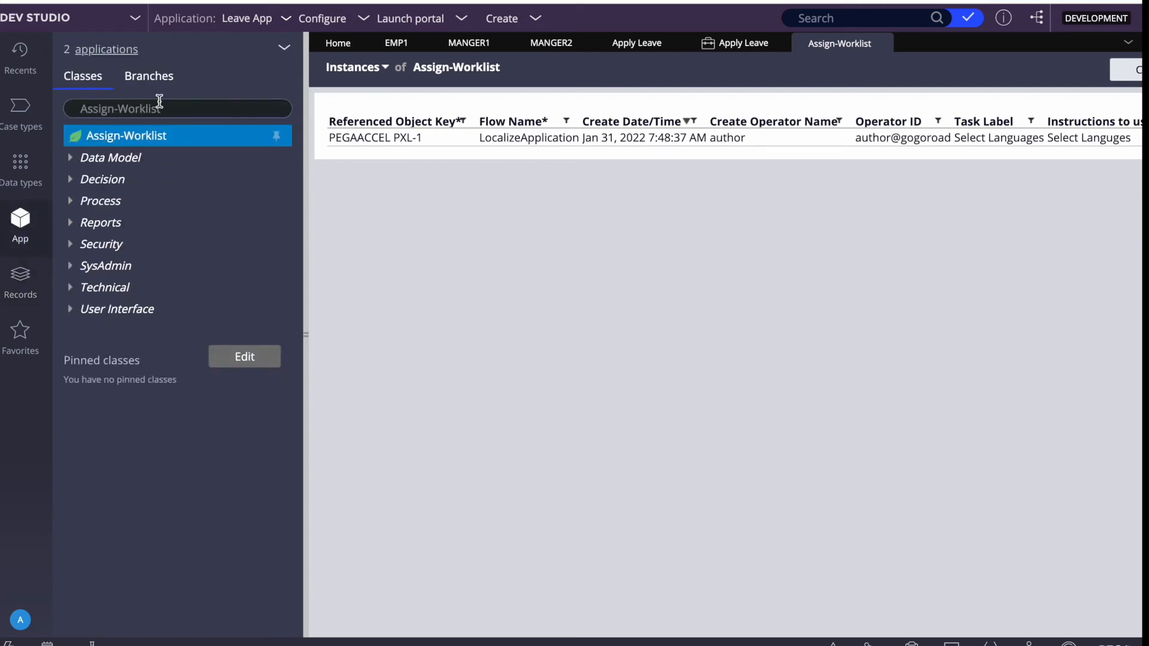
click(183, 107)
key(BackSpace)
key(BackSpace)
key(BackSpace)
key(BackSpace)
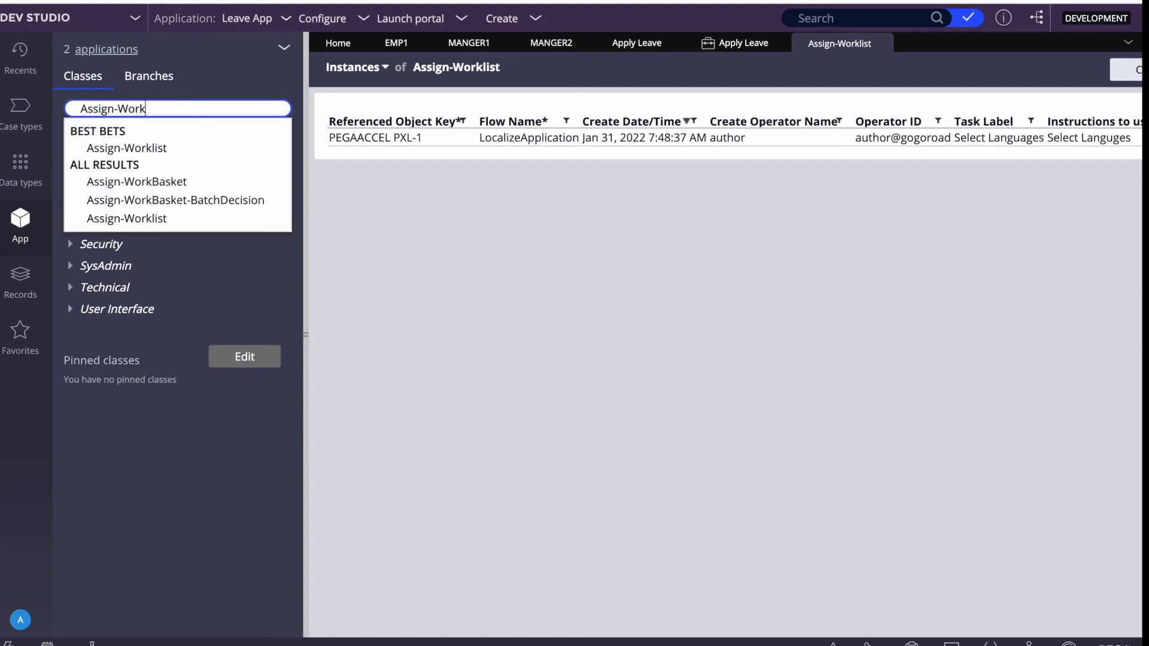
click(138, 182)
click(155, 135)
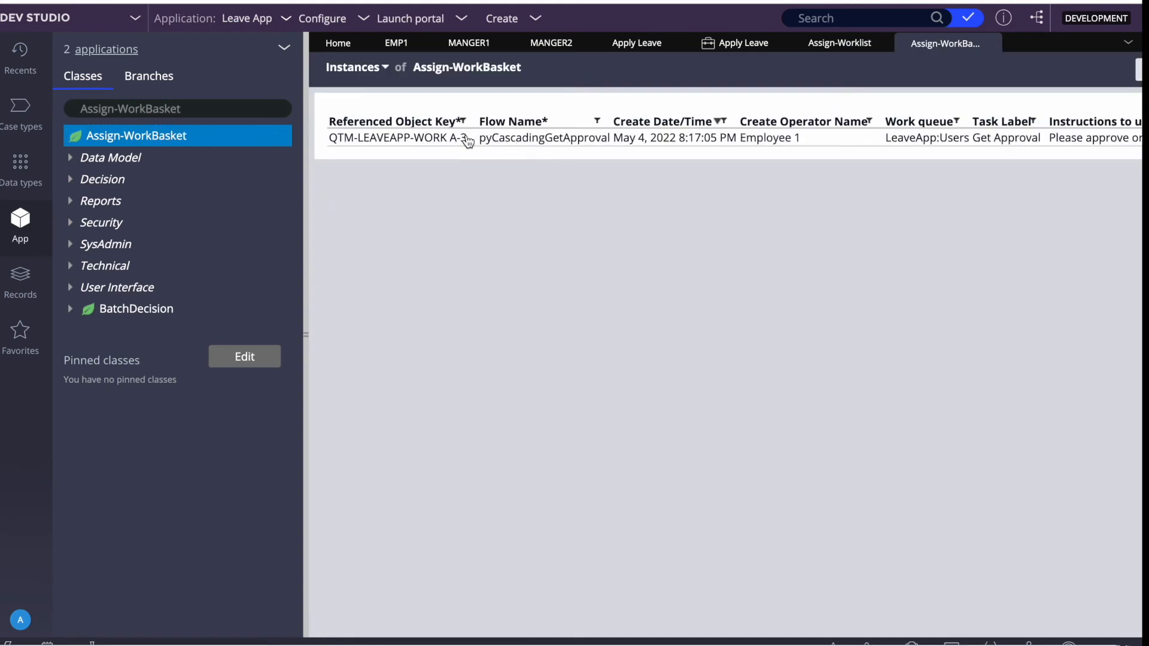
Review the Manager 2 operator's work settings listing the LeaveApp:Users queue, then return to case A-3's window.
scroll(780, 136, right, 1)
scroll(780, 134, right, 3)
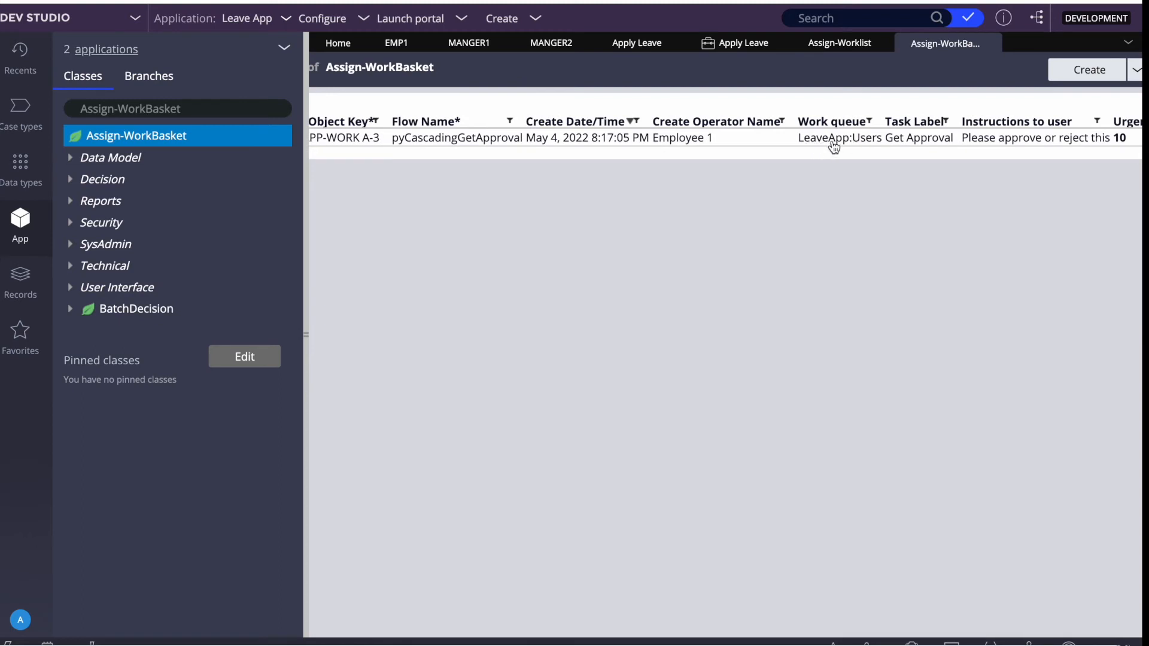
scroll(832, 147, right, 2)
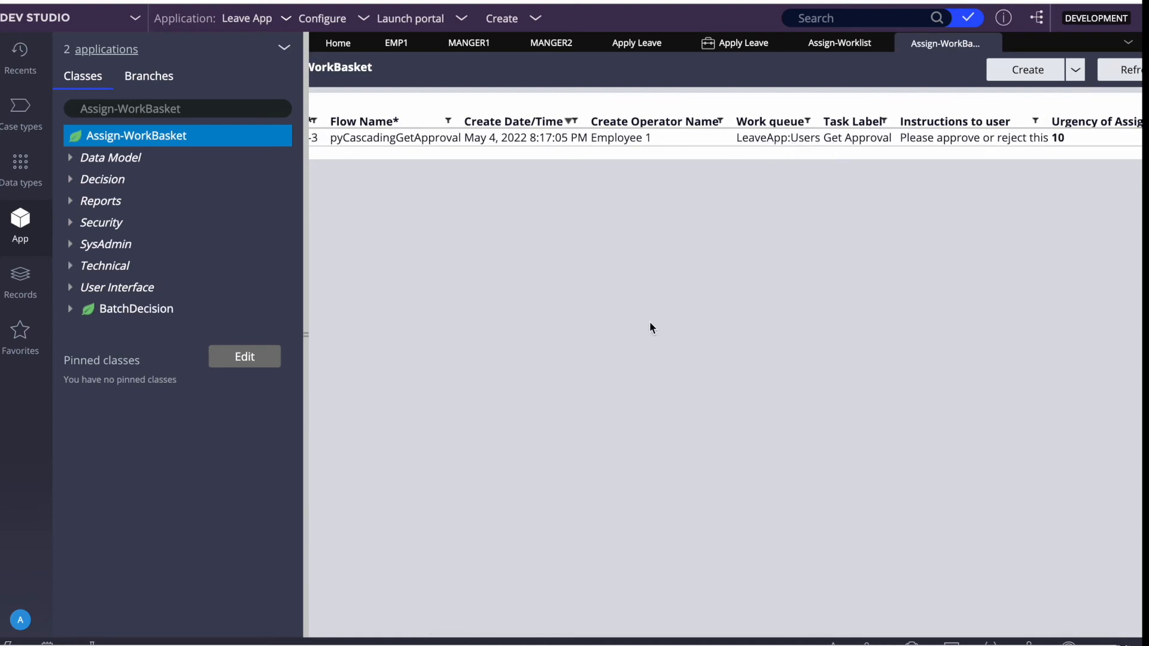
click(551, 43)
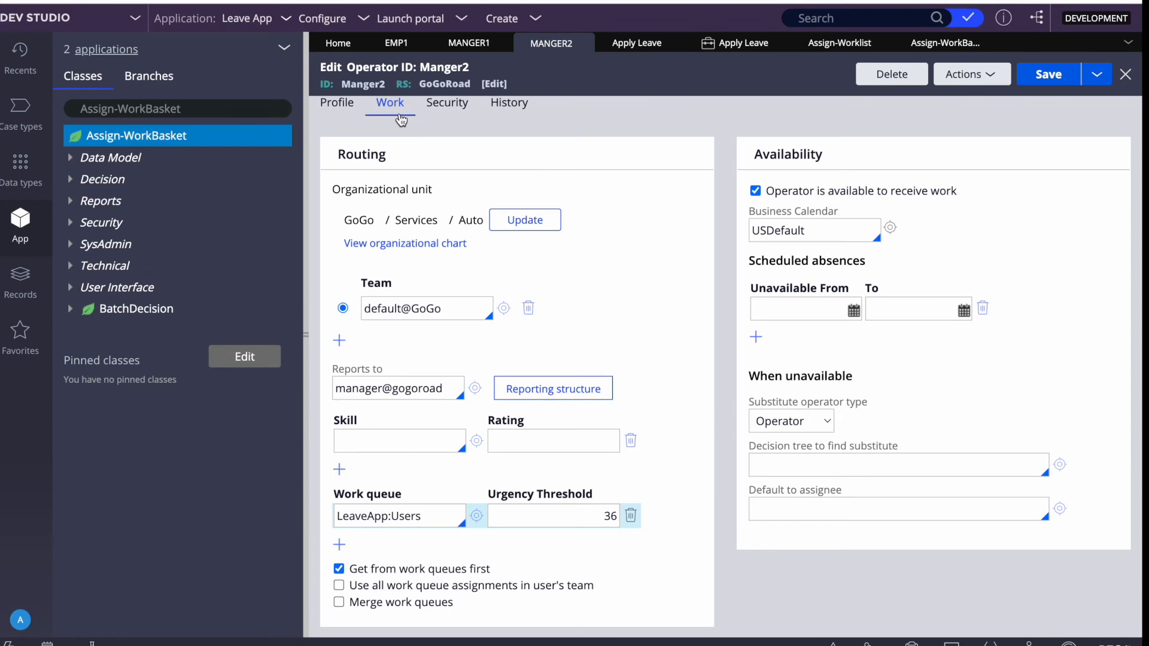
double_click(370, 87)
scroll(649, 293, left, 1)
scroll(649, 293, right, 1)
key(F4)
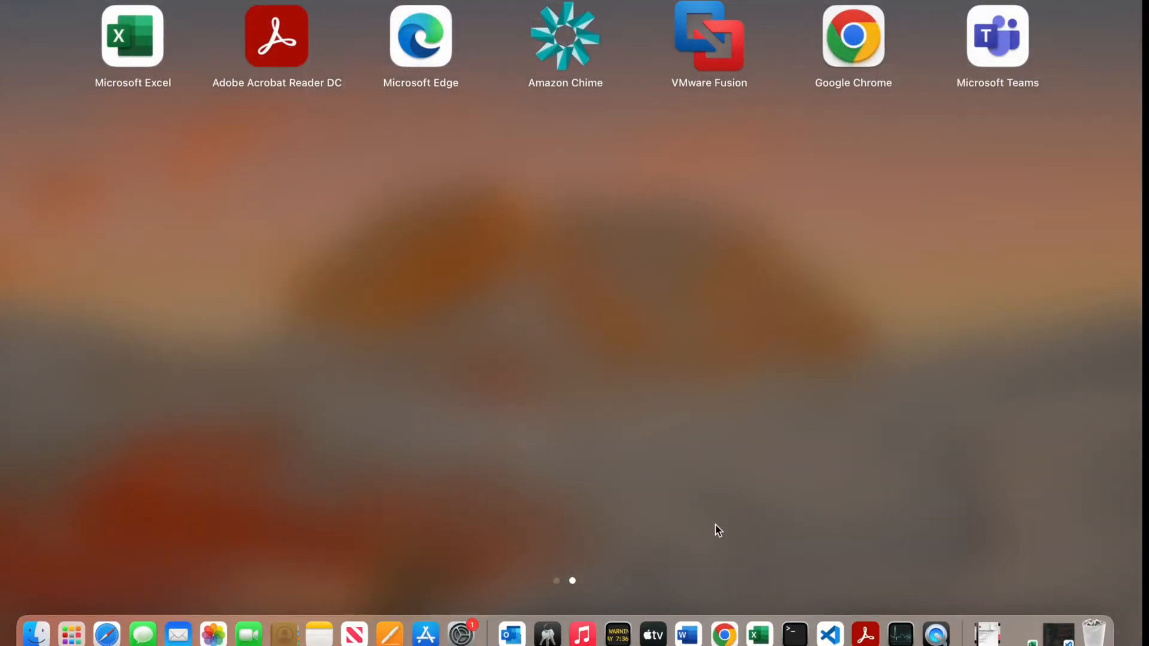
click(724, 634)
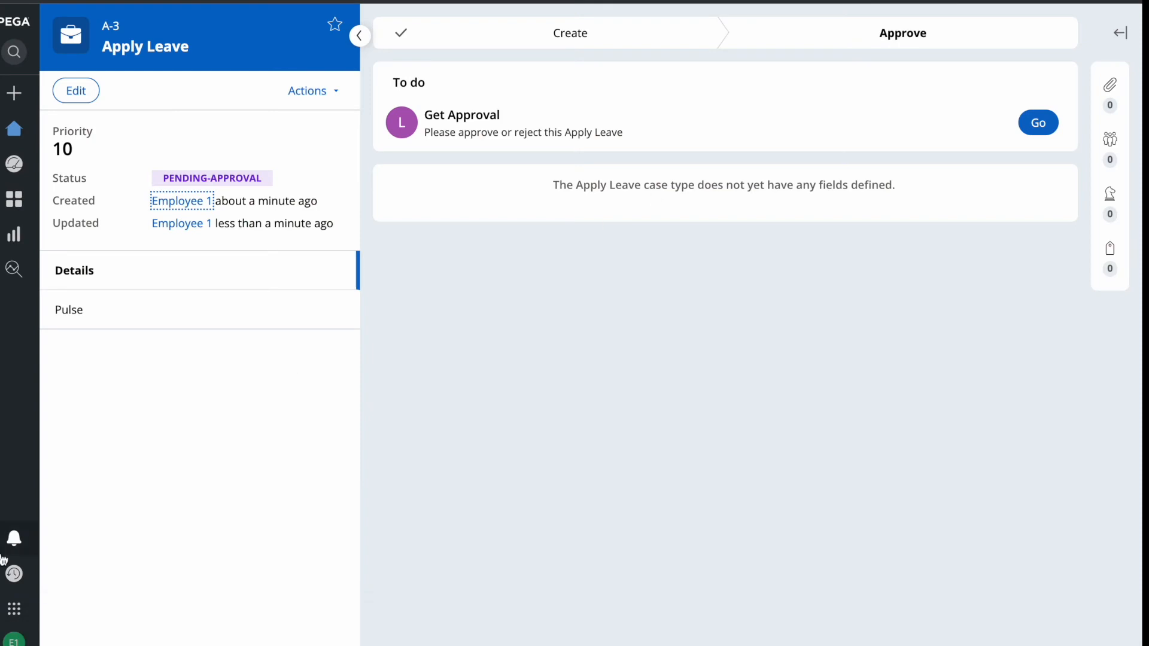
Log off Employee 1 and sign in with Manager 2's user name and password.
click(6, 639)
click(27, 621)
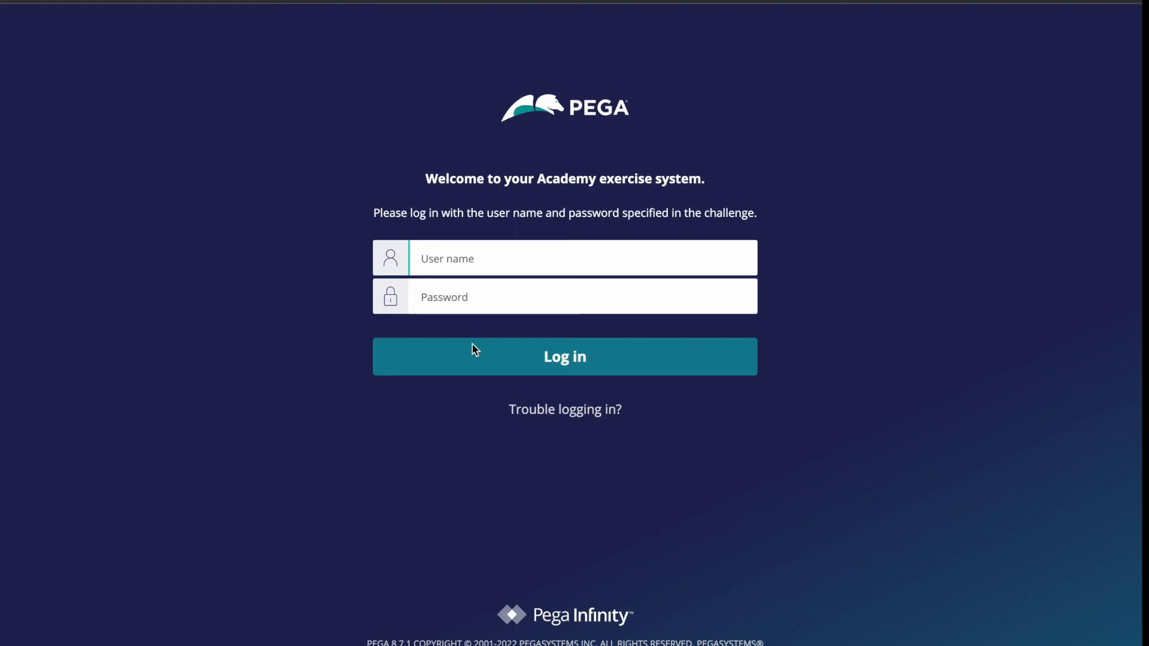
text(Manger2)
key(Tab)
text(rules)
key(Return)
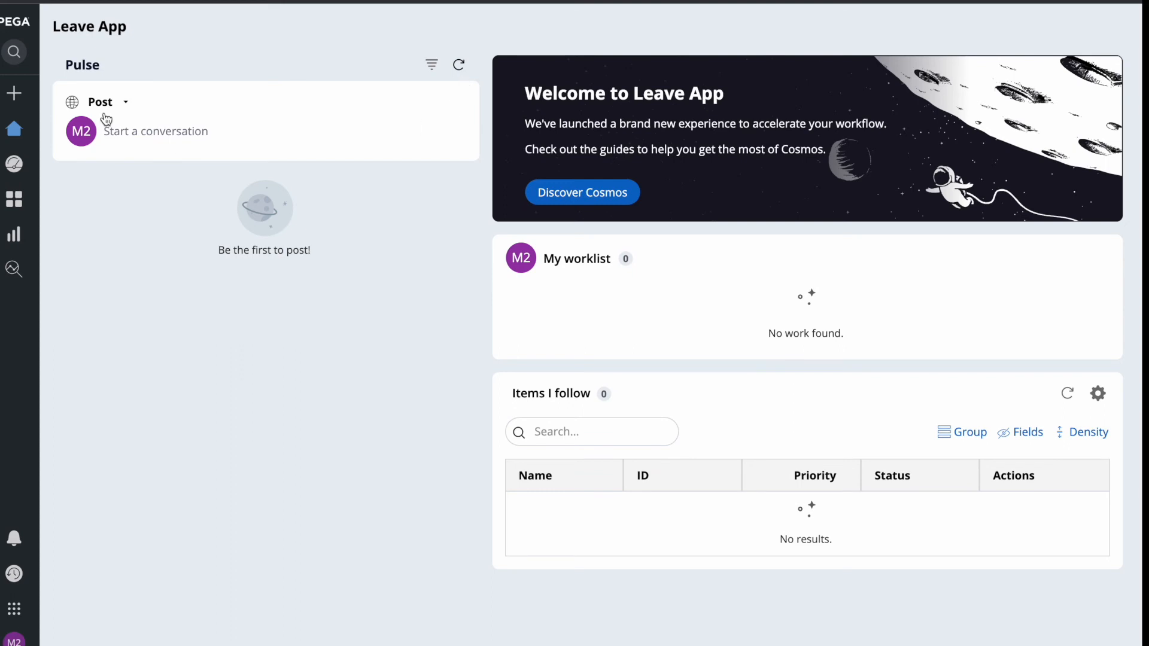
Search for case A-3 and open it.
mouse_move(16, 57)
click(62, 53)
text(A-3)
key(Return)
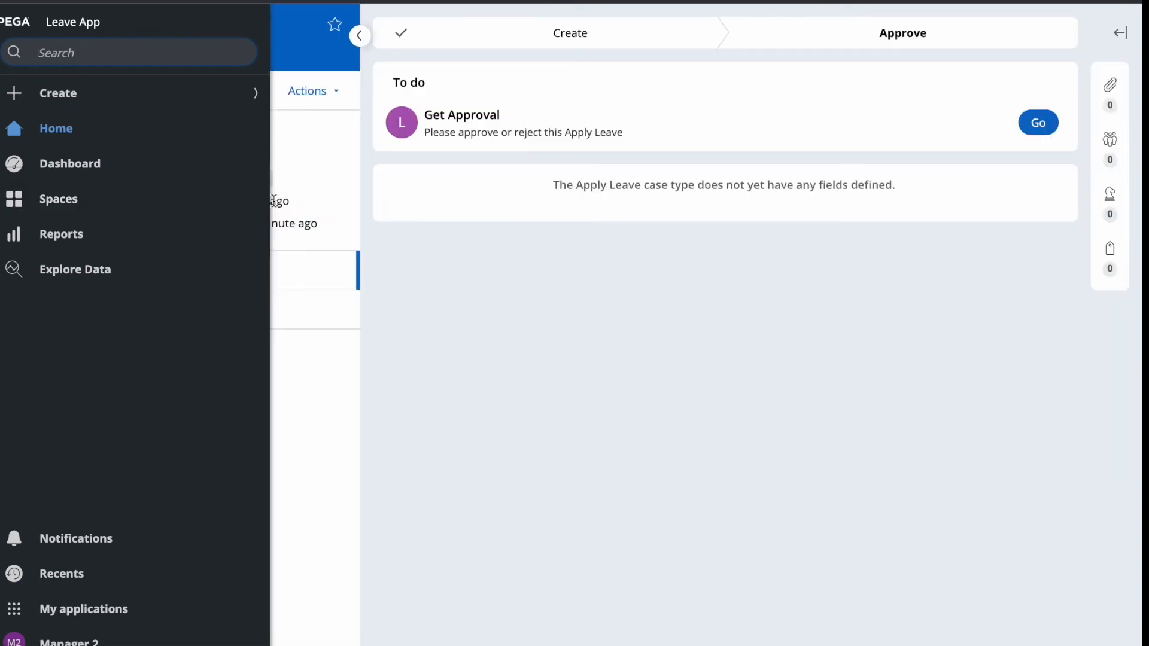
click(541, 306)
Approve A-3's Get Approval task with the note 'App'.
click(1038, 128)
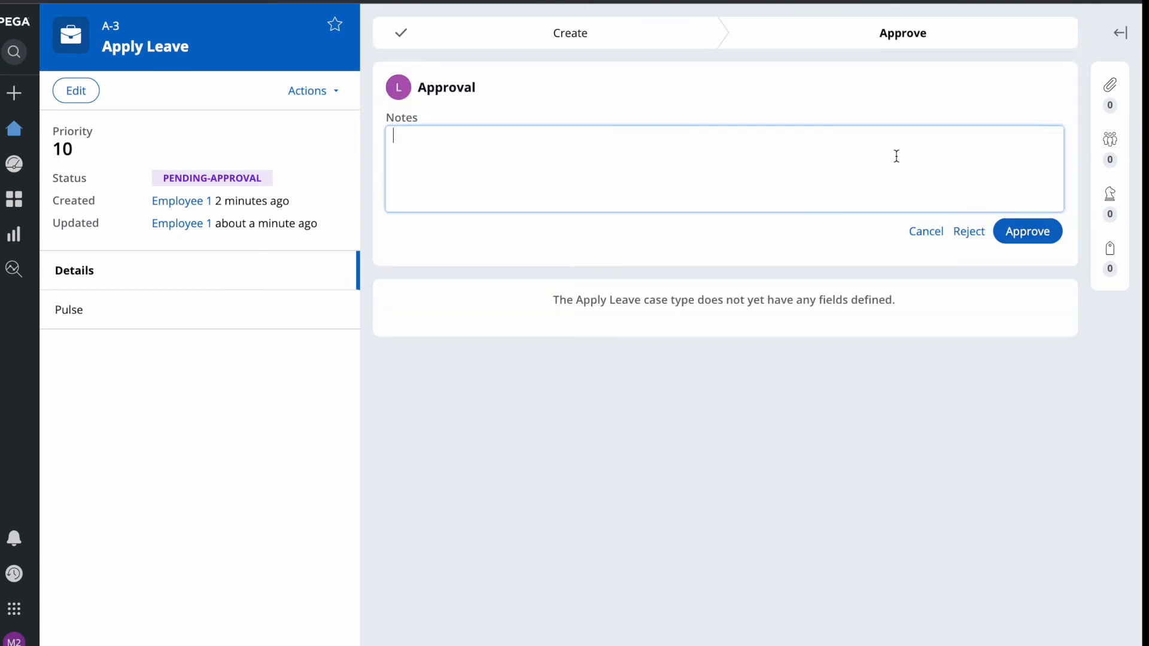
key(Tab)
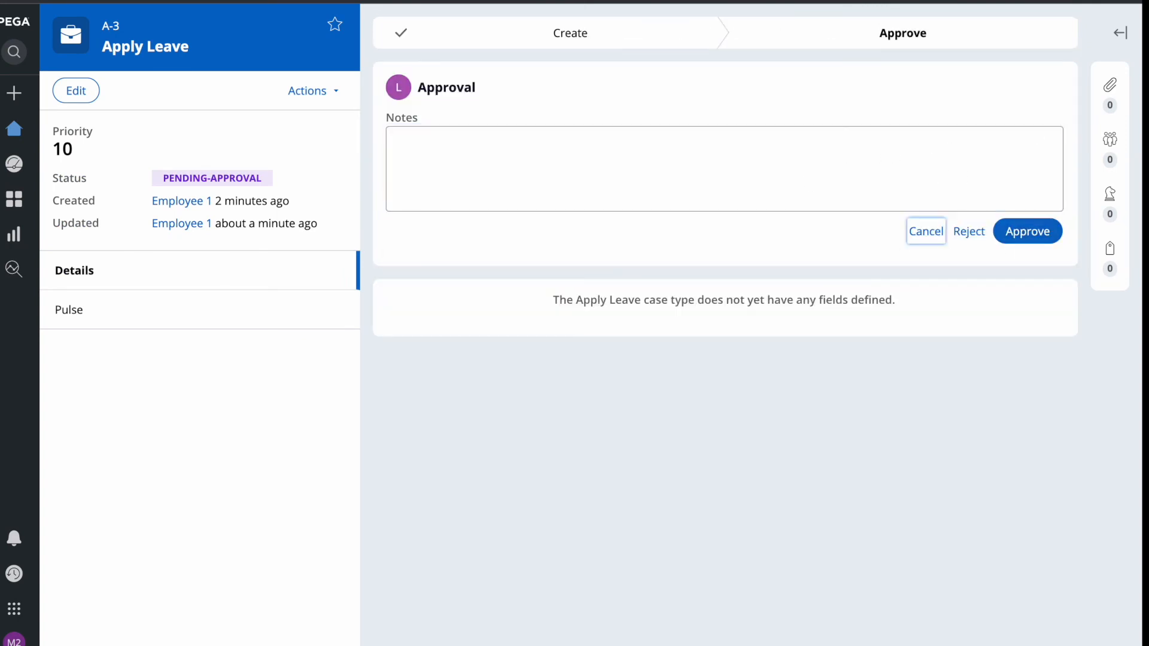
click(682, 162)
text(Approve)
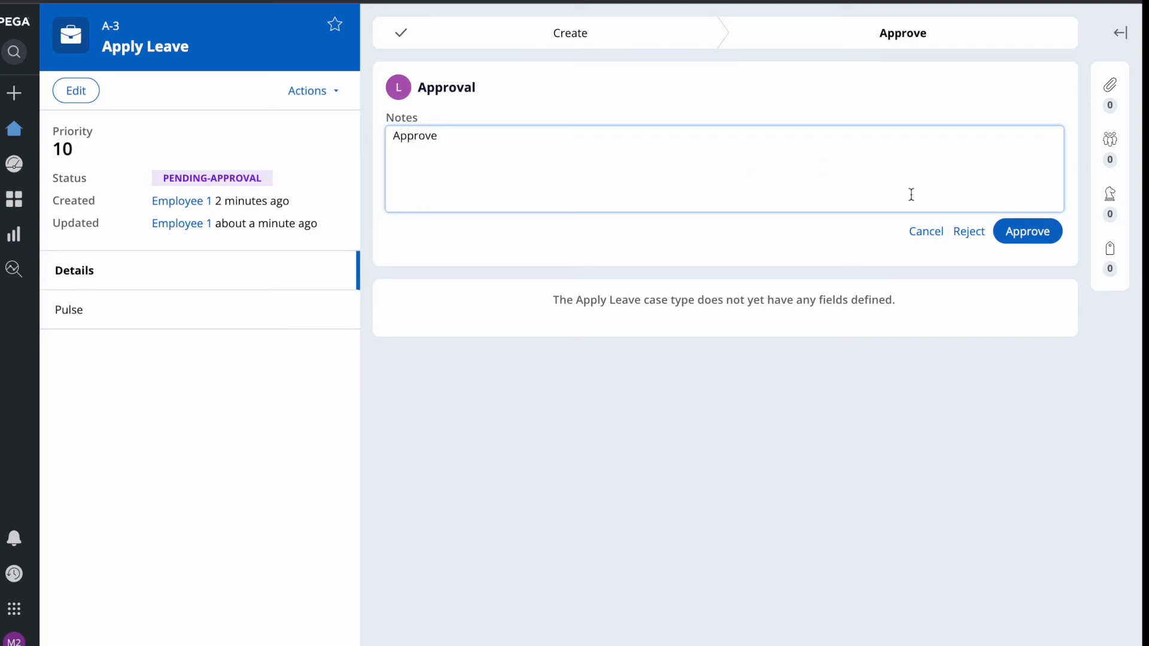
click(1027, 233)
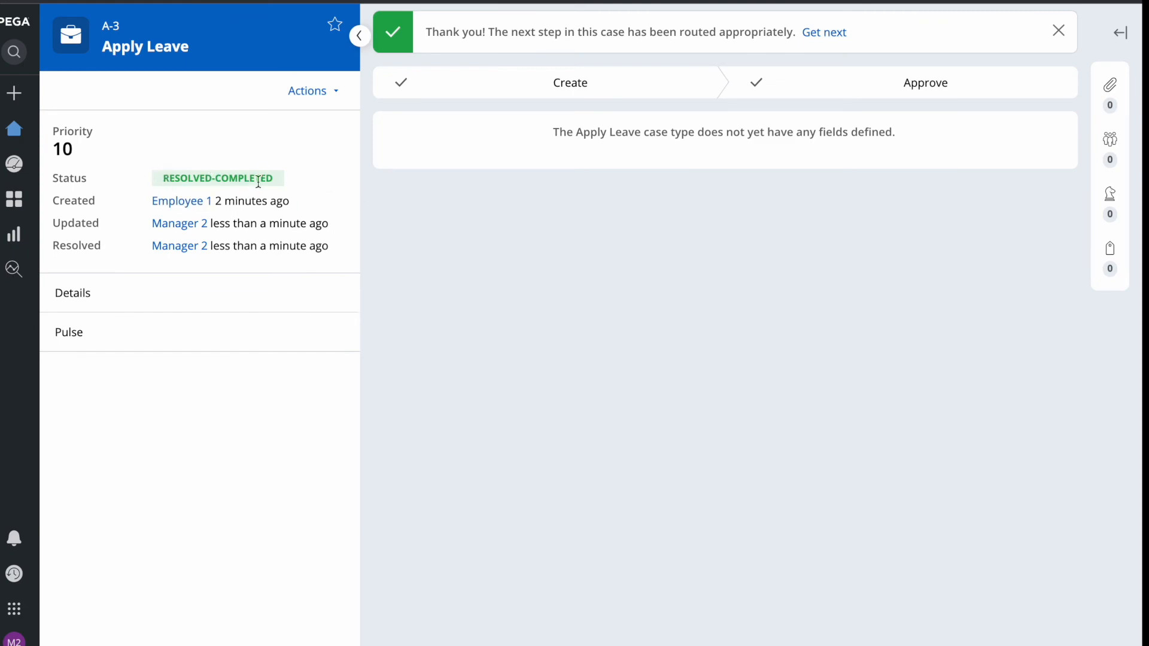
Refresh the Assign-WorkBasket and Apply Leave instance lists in Dev Studio to confirm the queue emptied.
mouse_move(1142, 1)
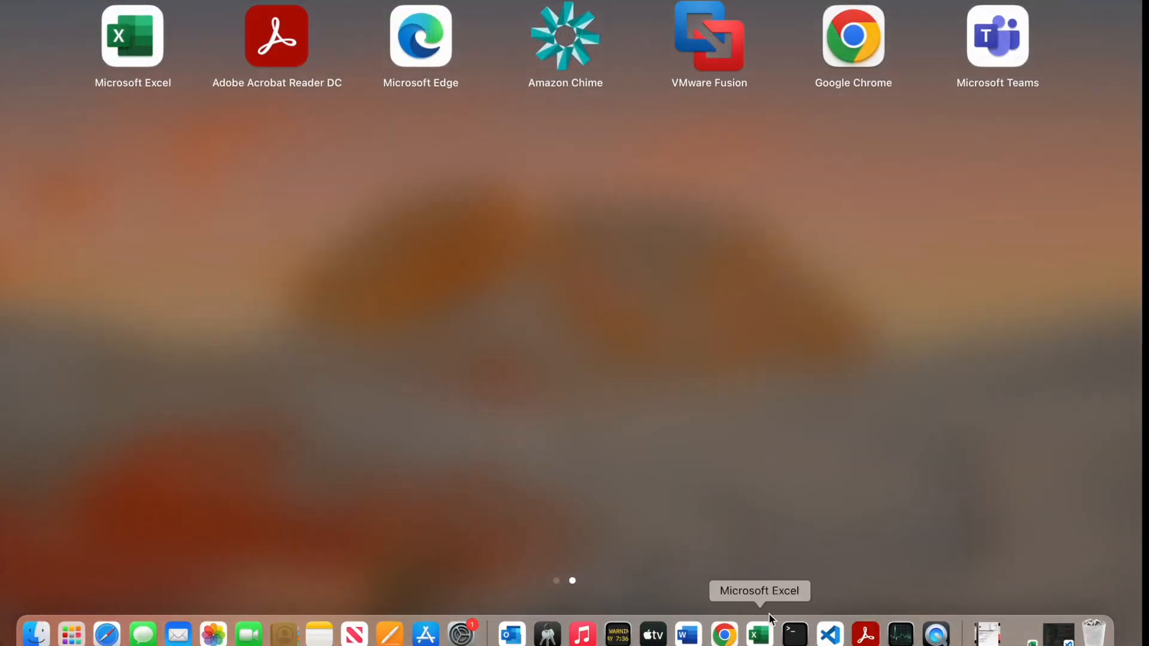
click(724, 634)
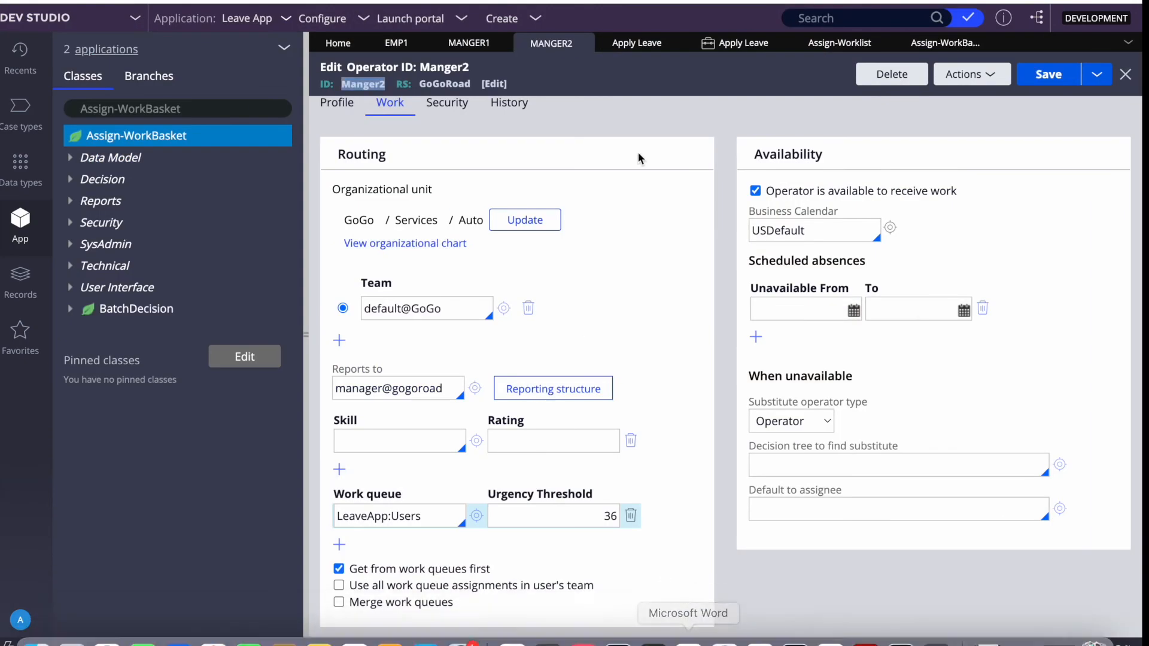
click(932, 51)
scroll(1056, 149, right, 5)
click(1065, 71)
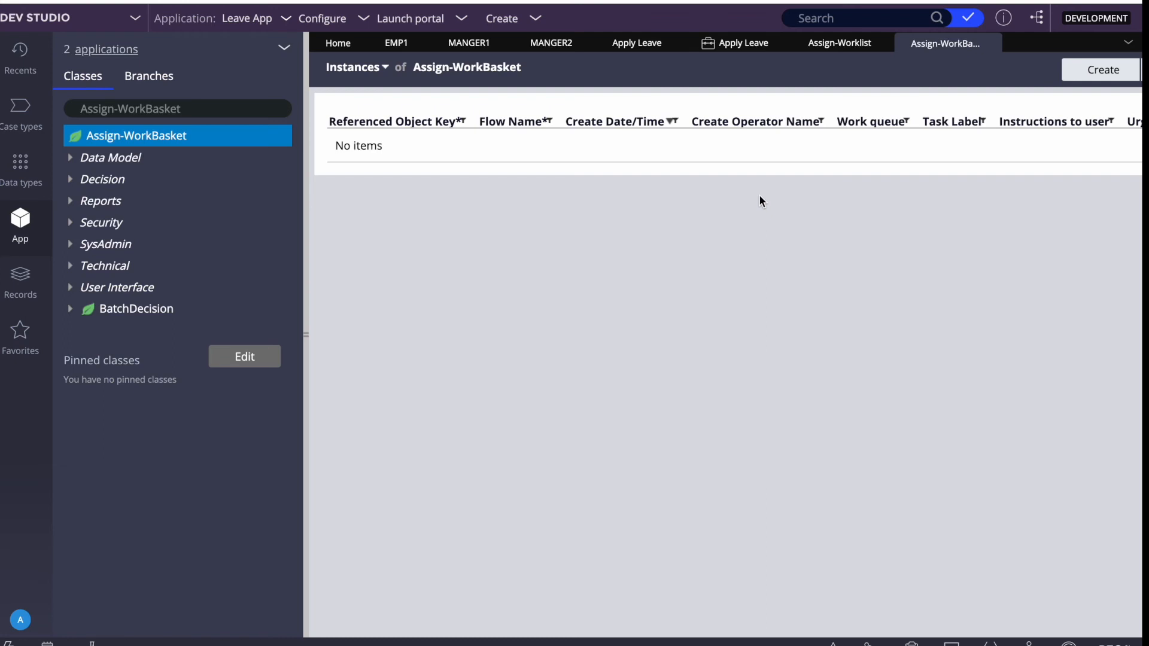
click(736, 47)
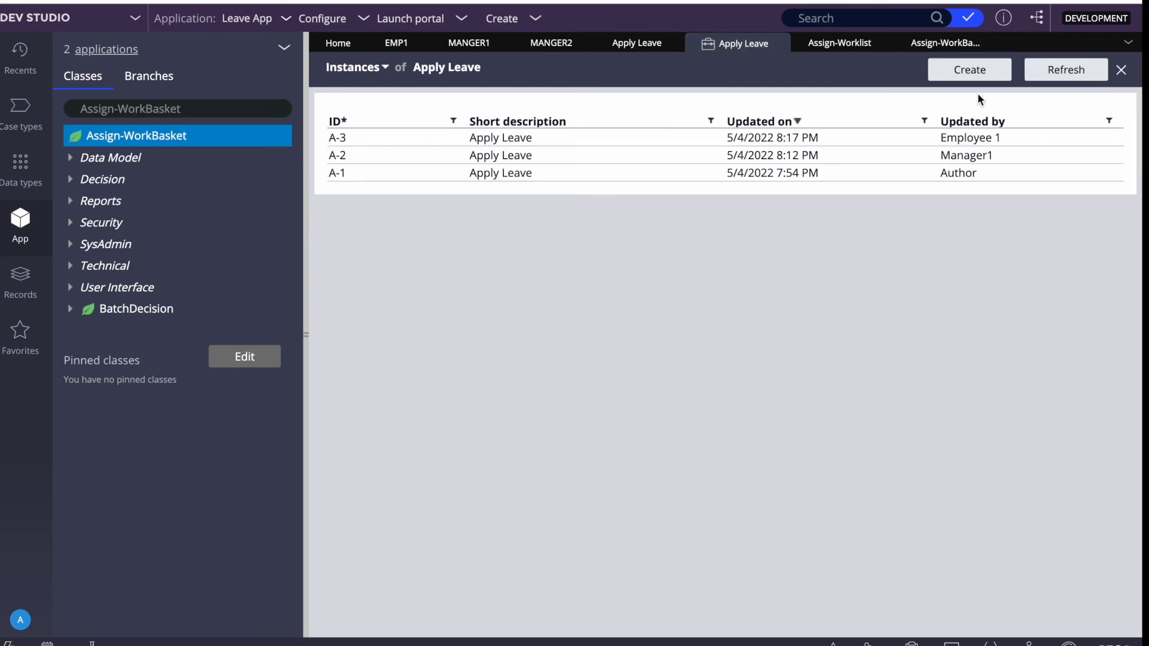
click(1066, 69)
Check the Leave App home page in the portal, then go back to the Apply Leave case type in Dev Studio.
key(F4)
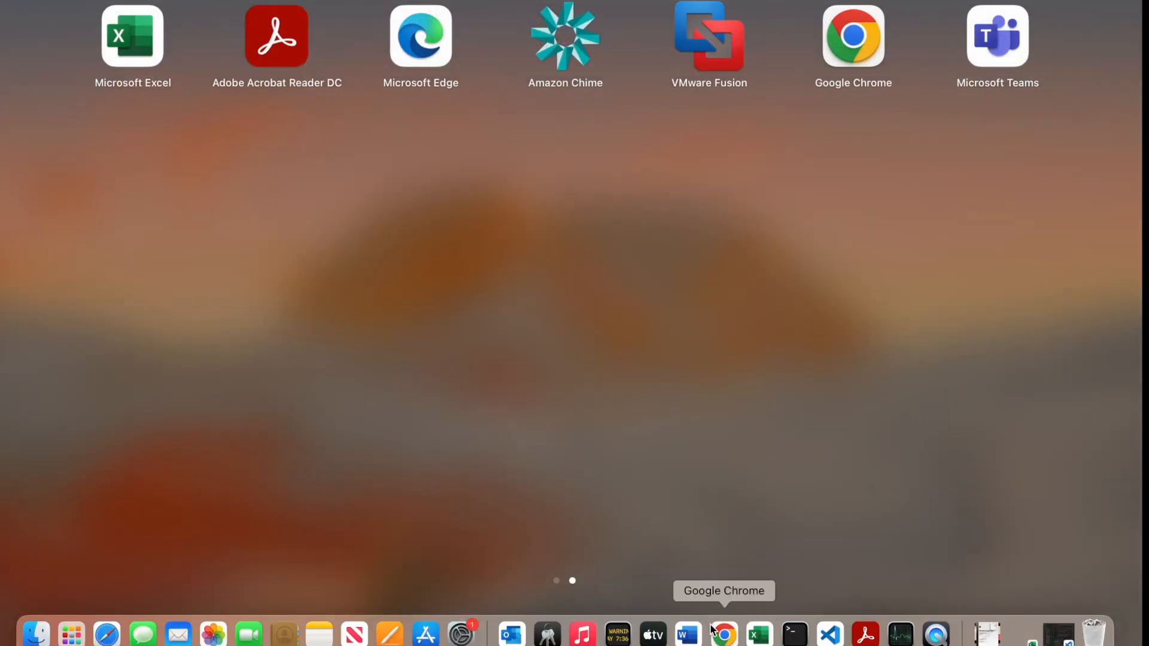
click(713, 629)
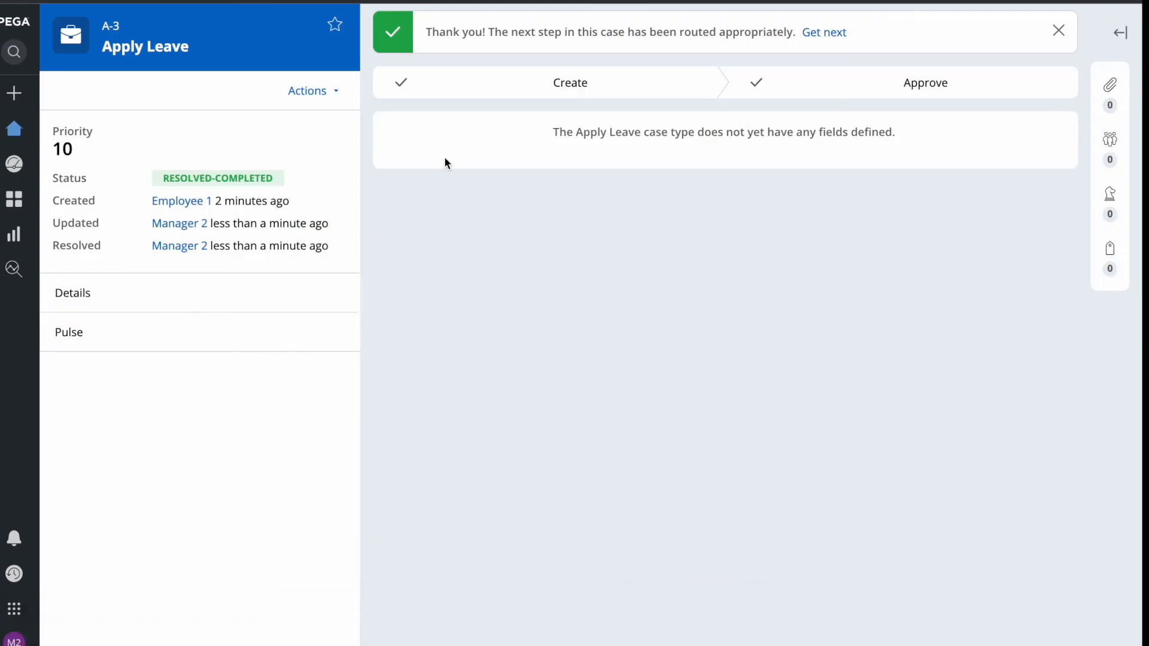
click(24, 128)
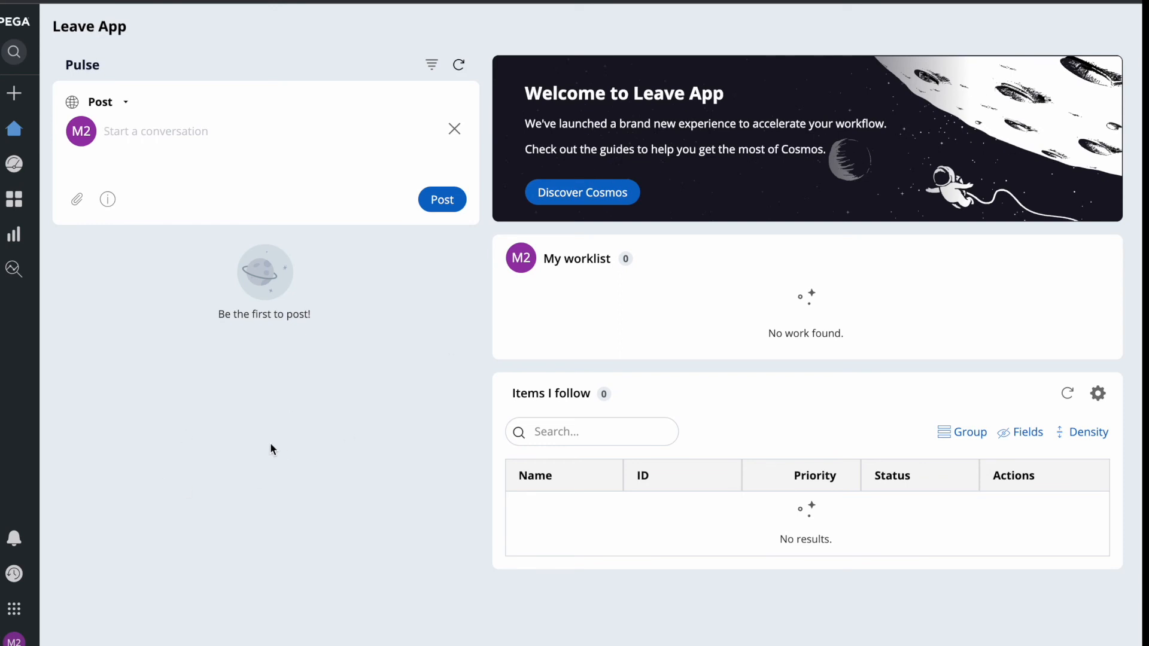
key(F4)
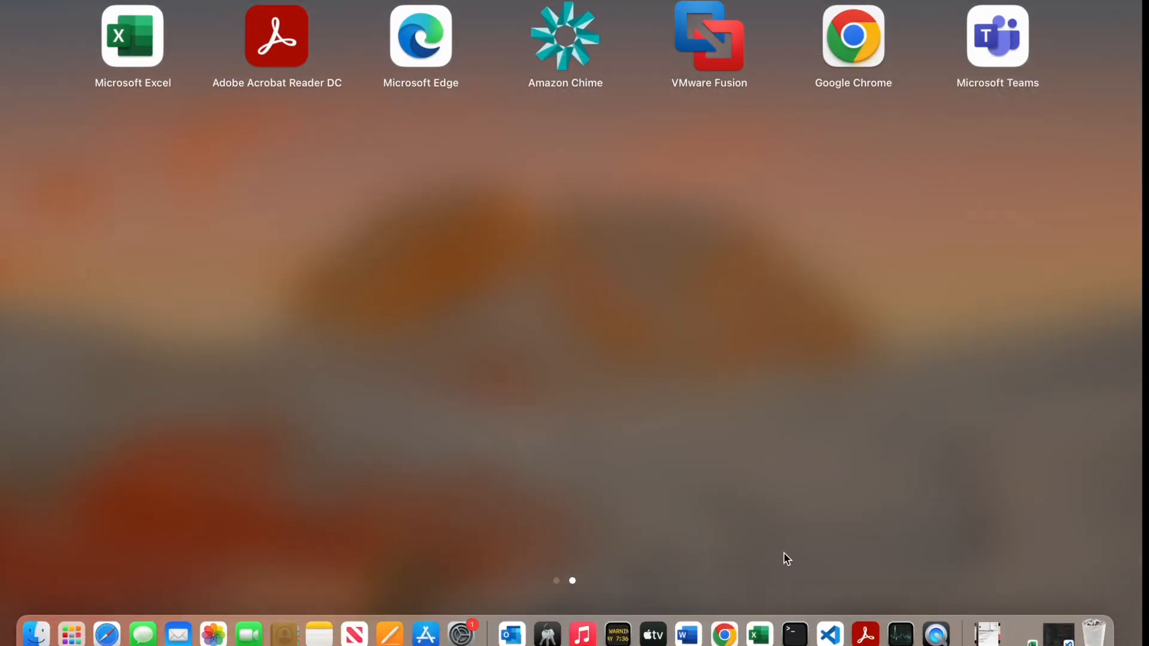
click(724, 634)
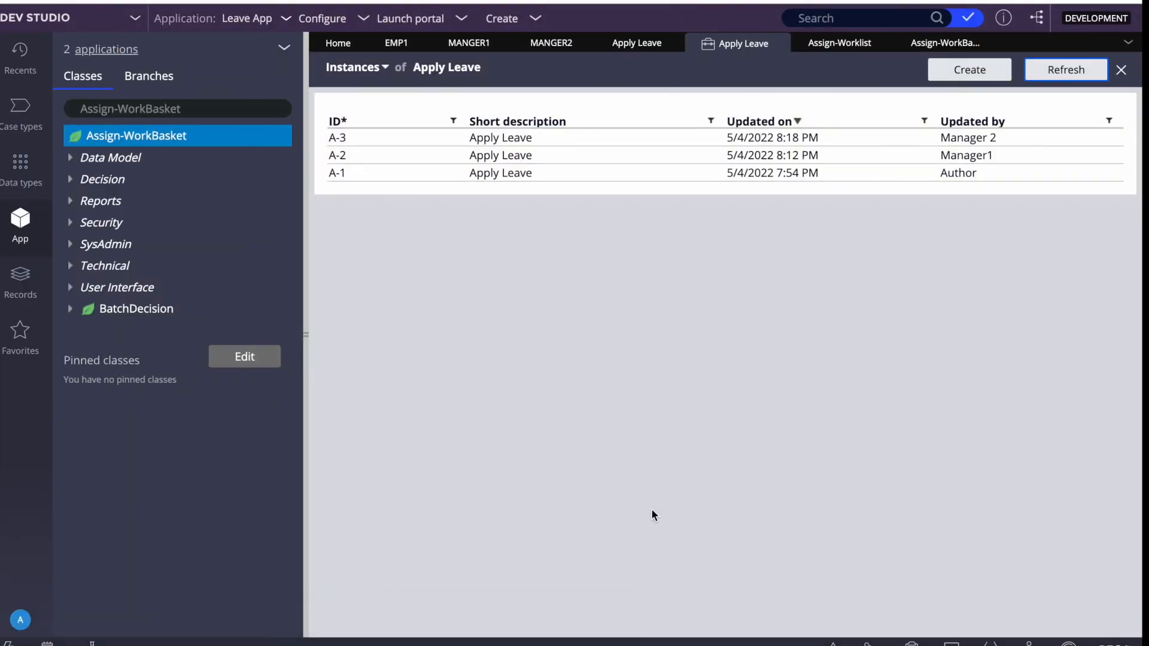
key(F4)
click(723, 633)
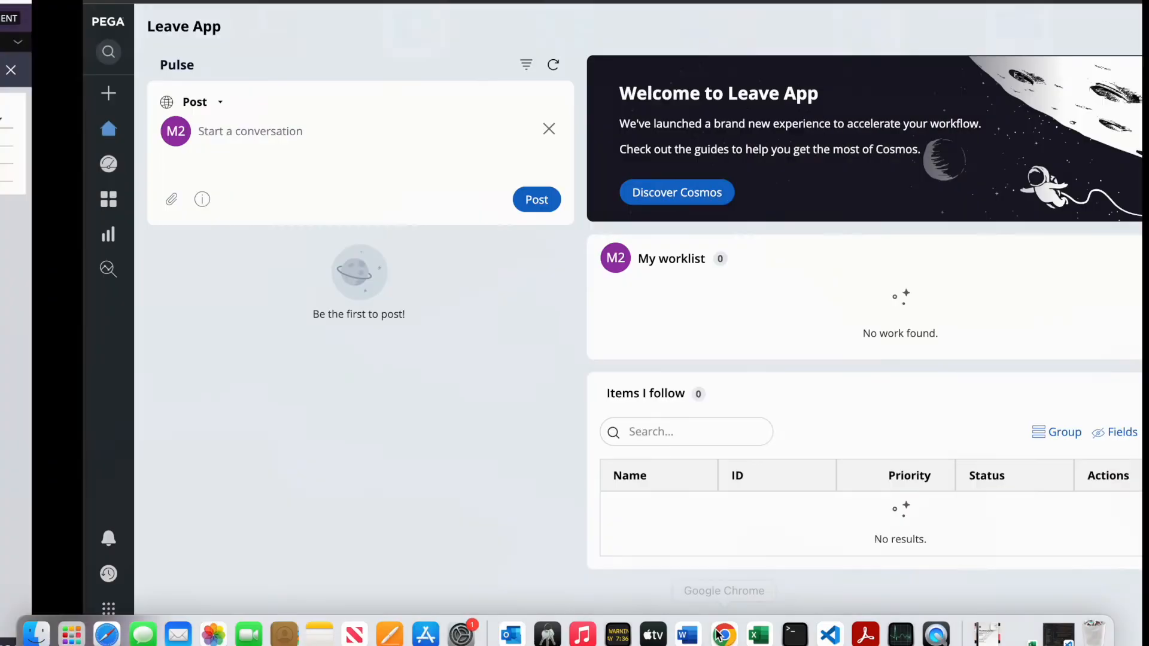
right_click(532, 181)
key(F4)
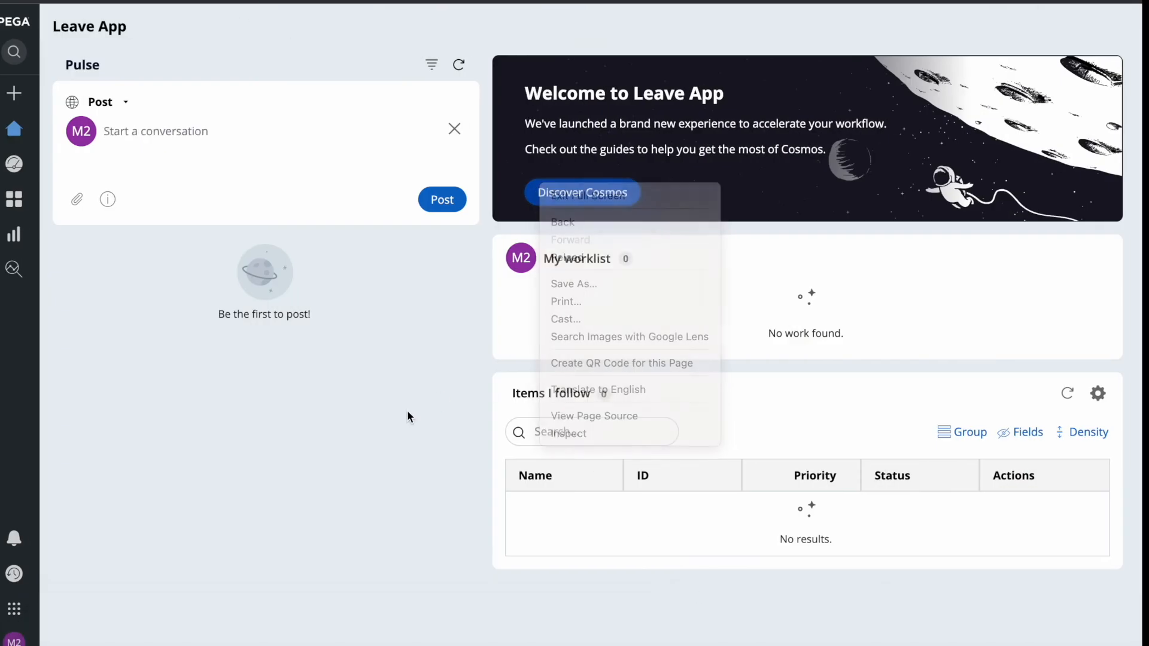
click(724, 634)
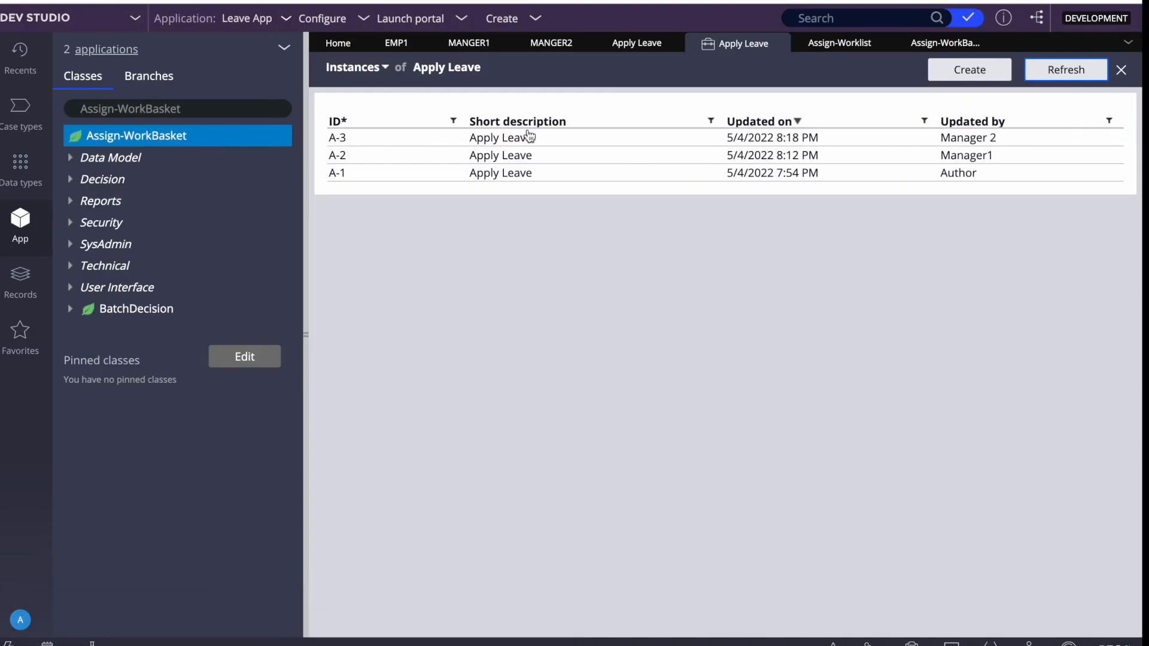
click(637, 44)
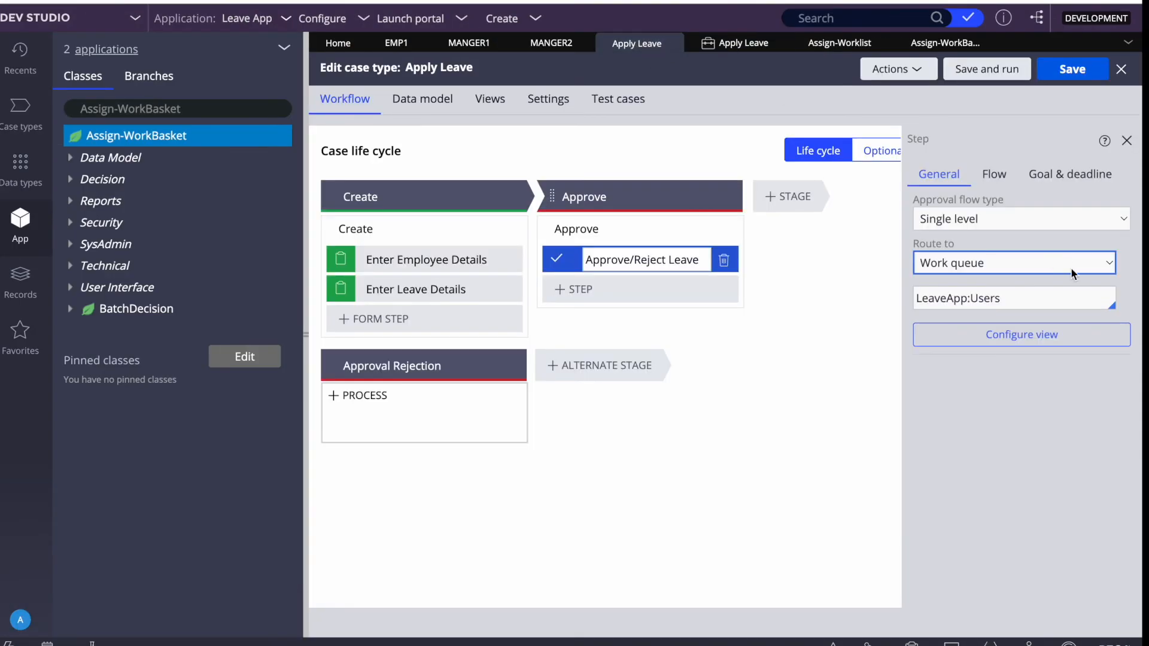
Confirm the Approve/Reject Leave step stays routed to the LeaveApp:Users work queue.
click(972, 264)
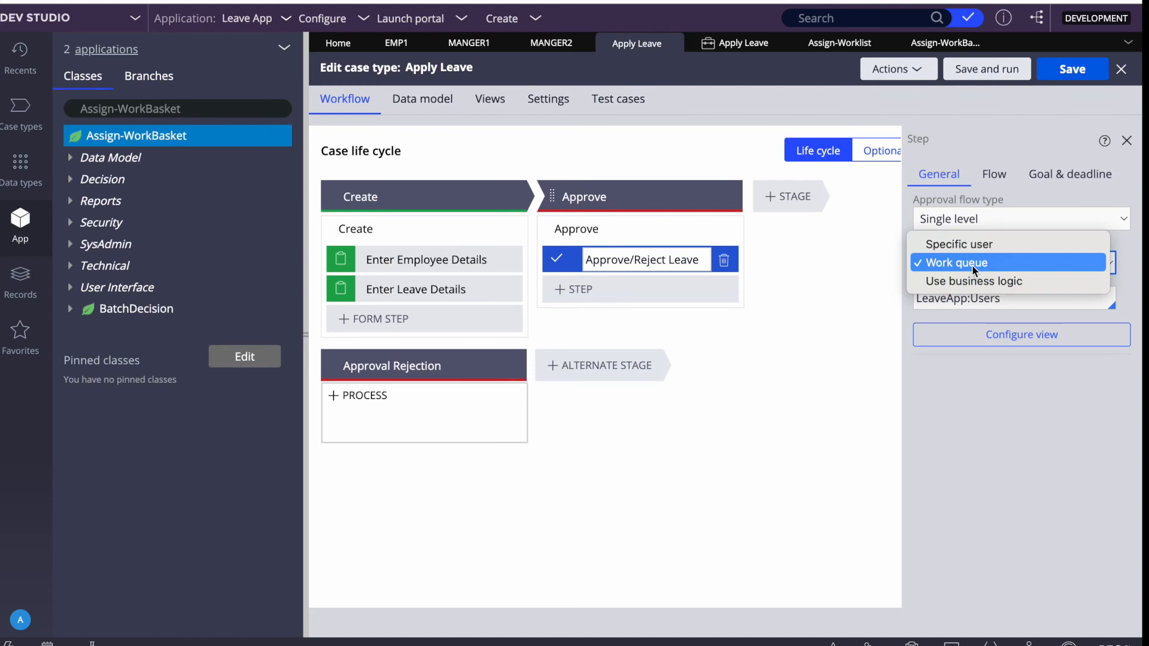
click(942, 270)
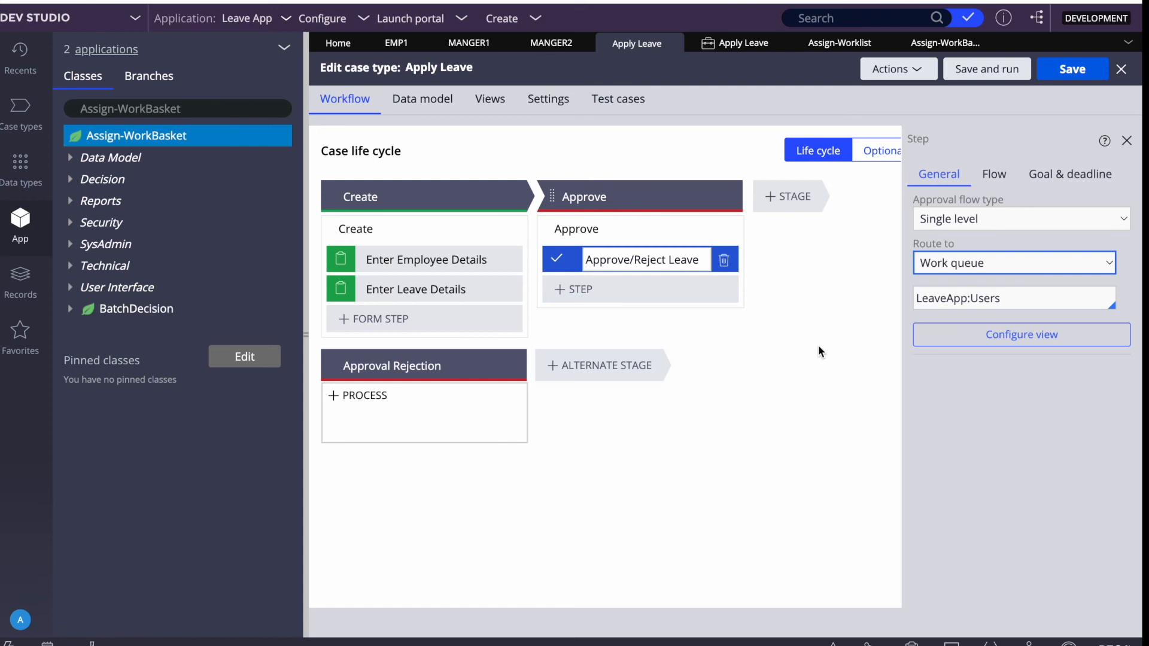
Show the Apply Leave case instances and clear the previous class search.
click(736, 43)
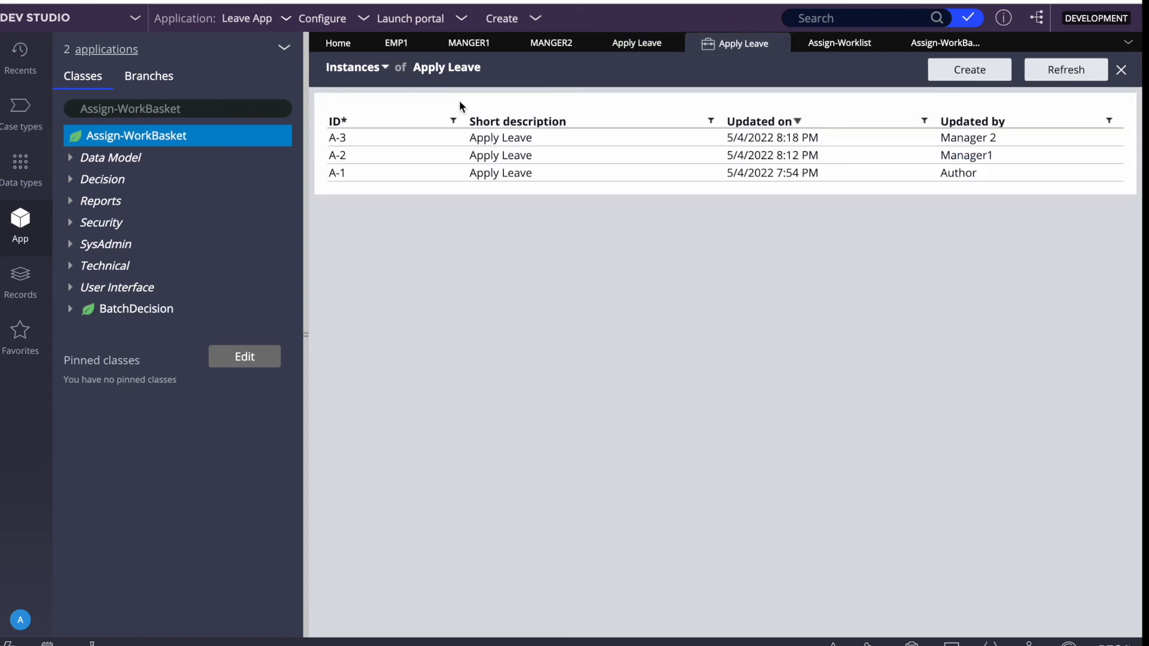
triple_click(458, 65)
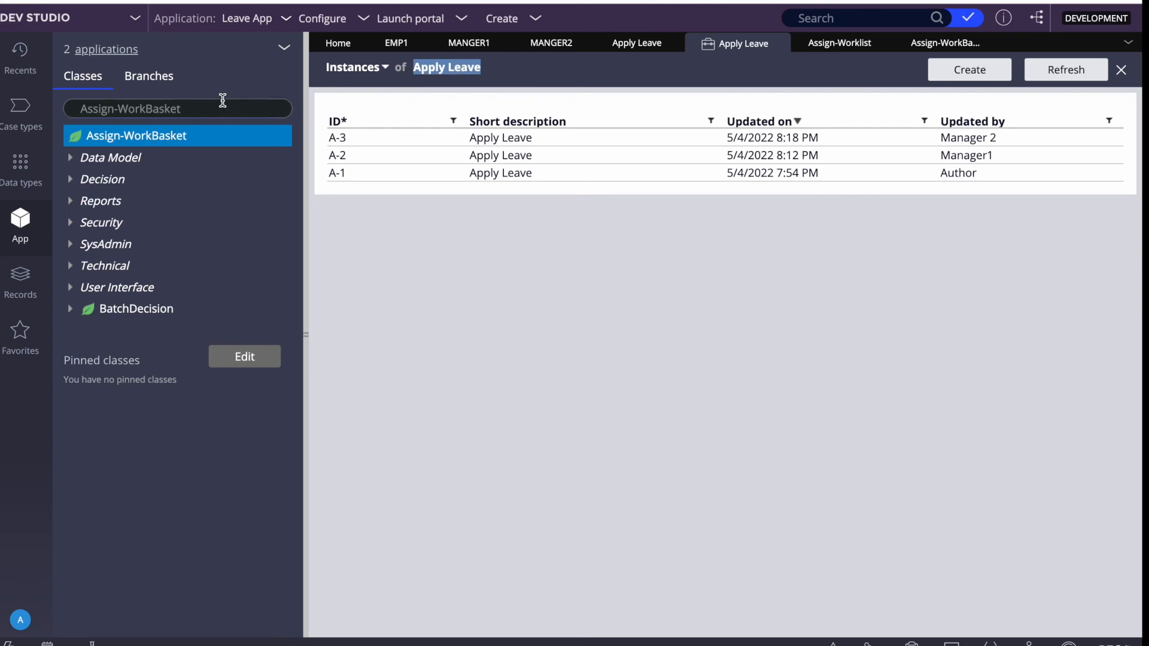
click(185, 108)
key(BackSpace)
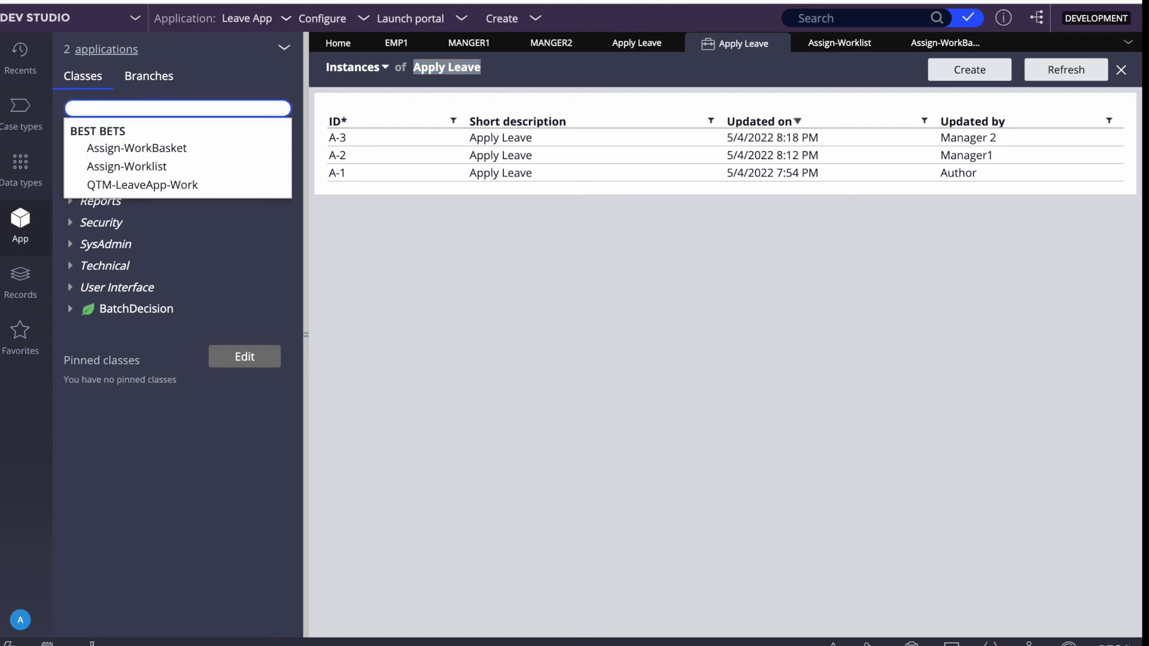
Test the ApplyLeave class connection to confirm it maps to table pegadata.pc_QTM_LeaveApp_Work.
click(154, 185)
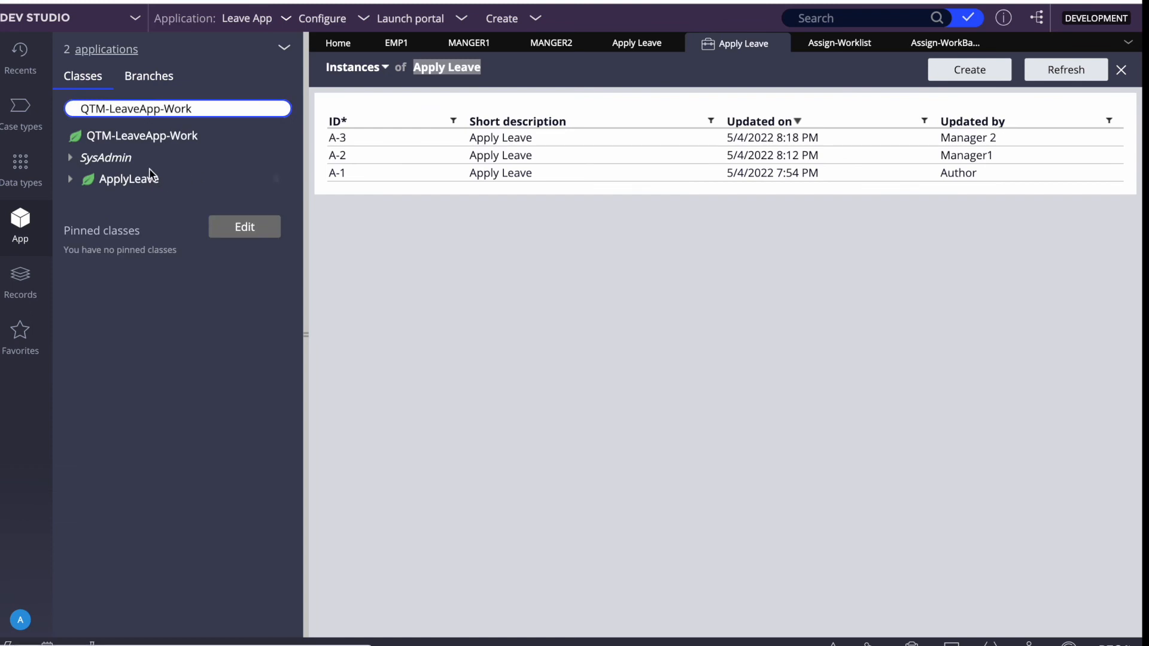
click(131, 181)
right_click(132, 181)
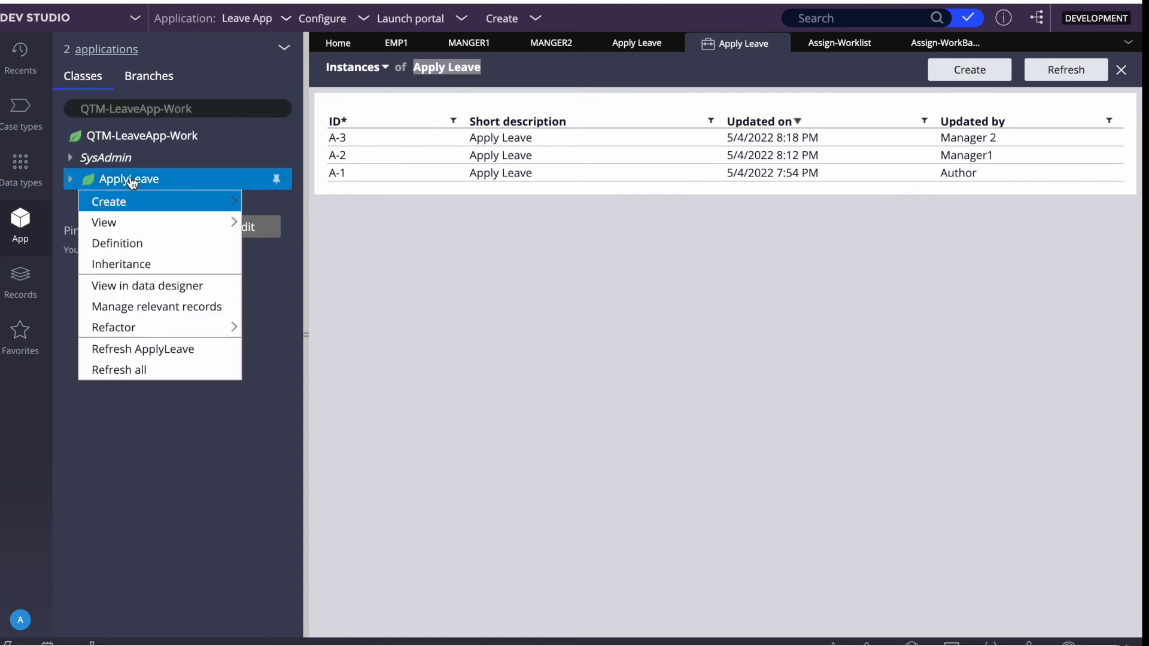
click(118, 244)
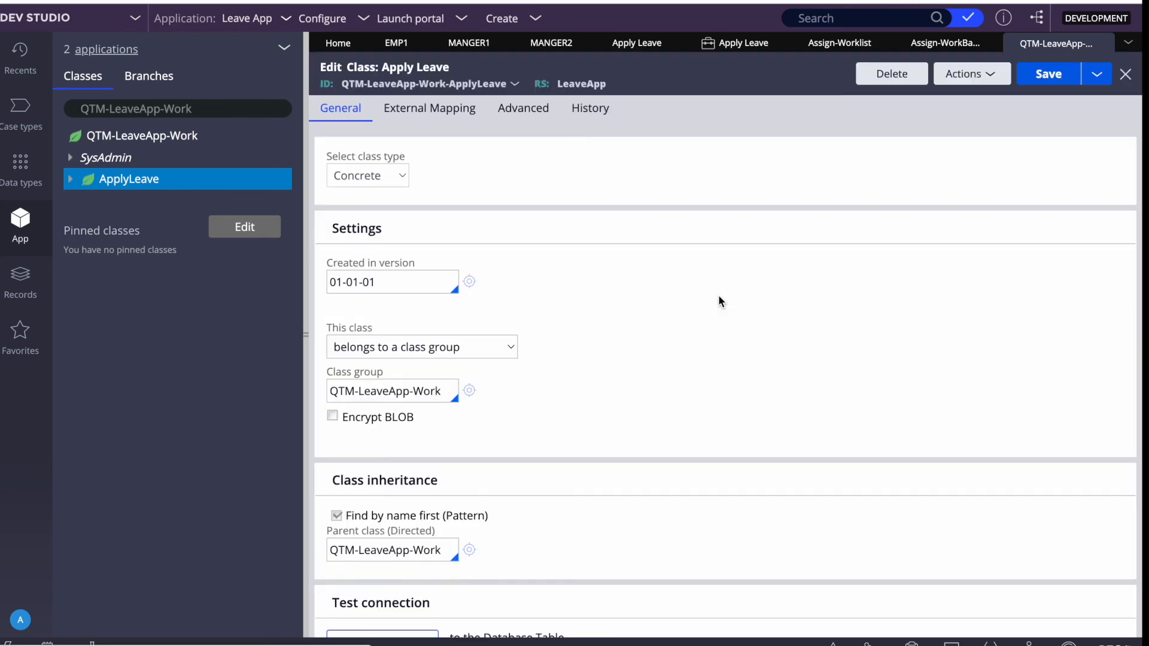
scroll(605, 355, down, 3)
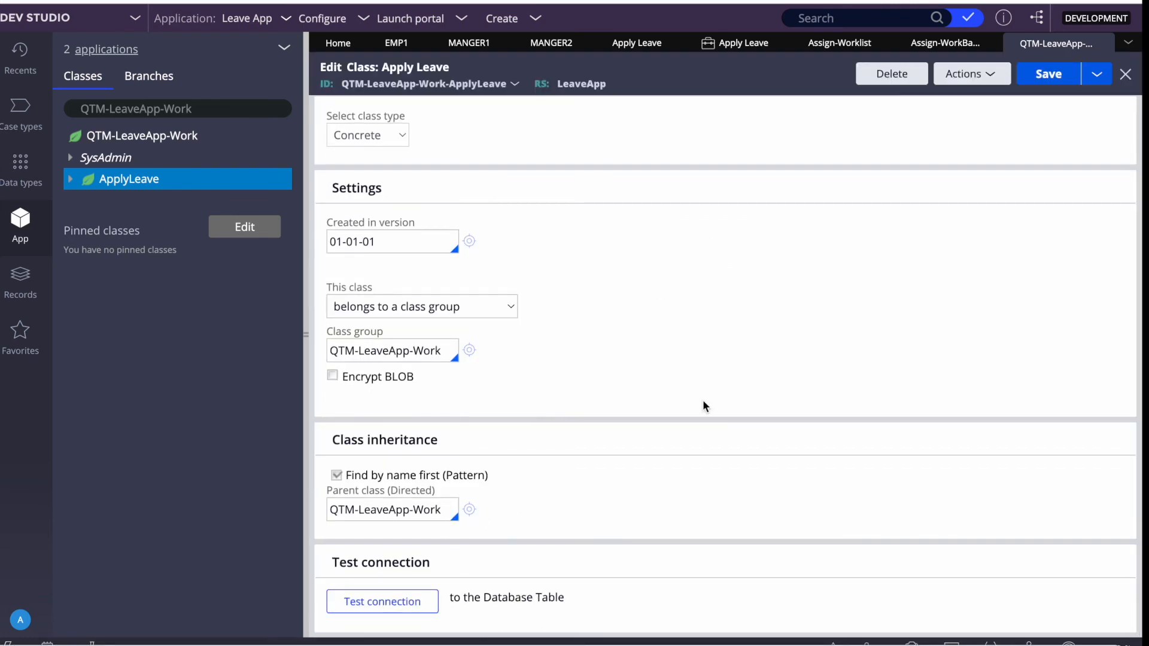
click(383, 602)
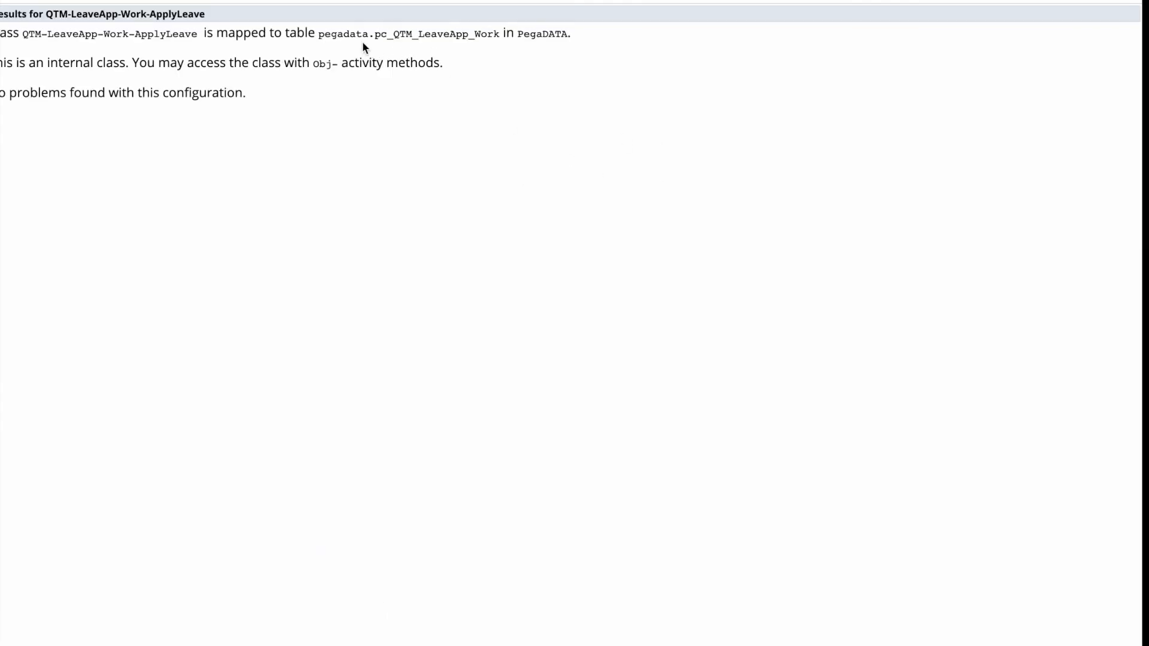
drag(375, 34, 506, 36)
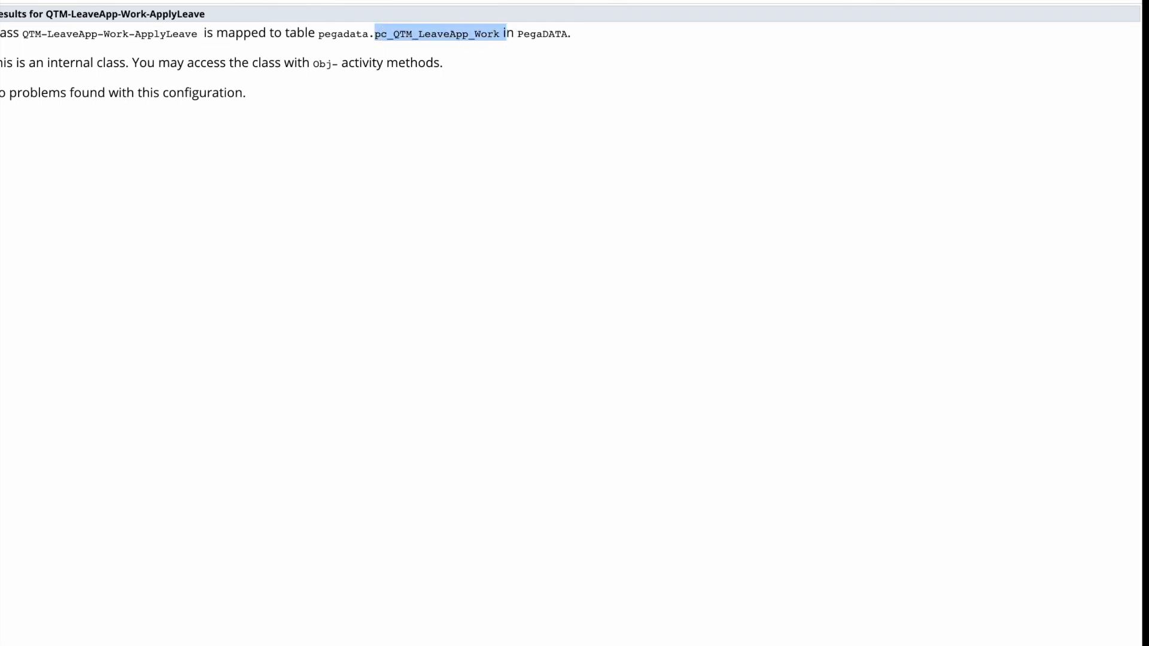
key(super+w)
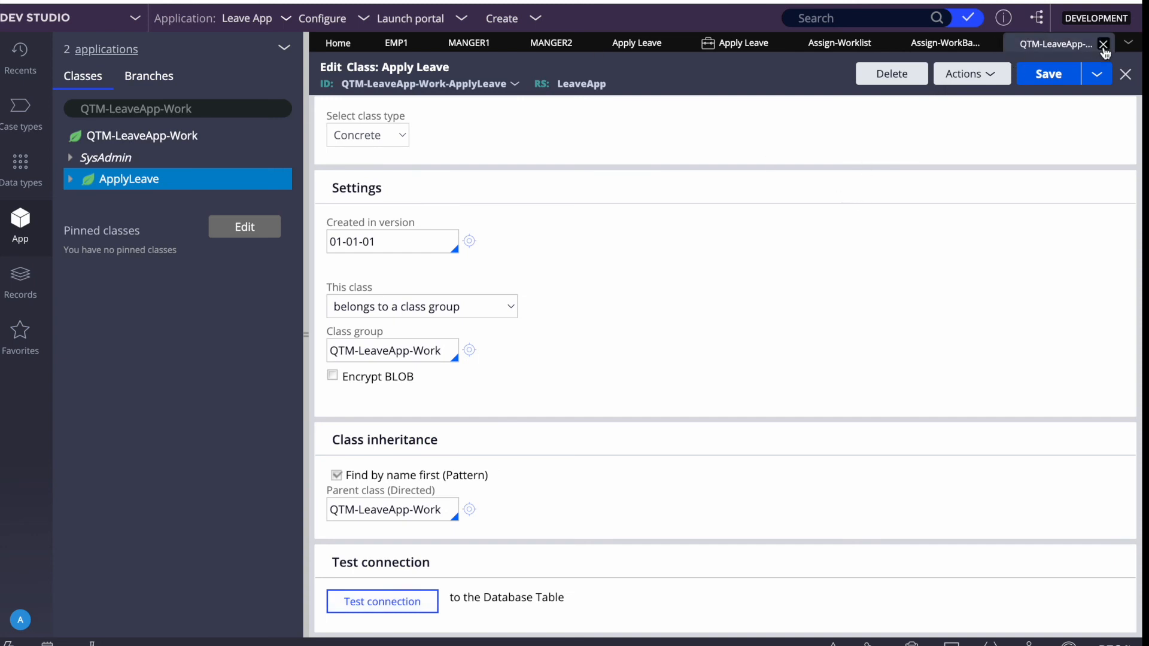
Close the ApplyLeave definition and search the class explorer for 'assign-'.
click(1104, 44)
drag(193, 108, 79, 108)
text(assign-)
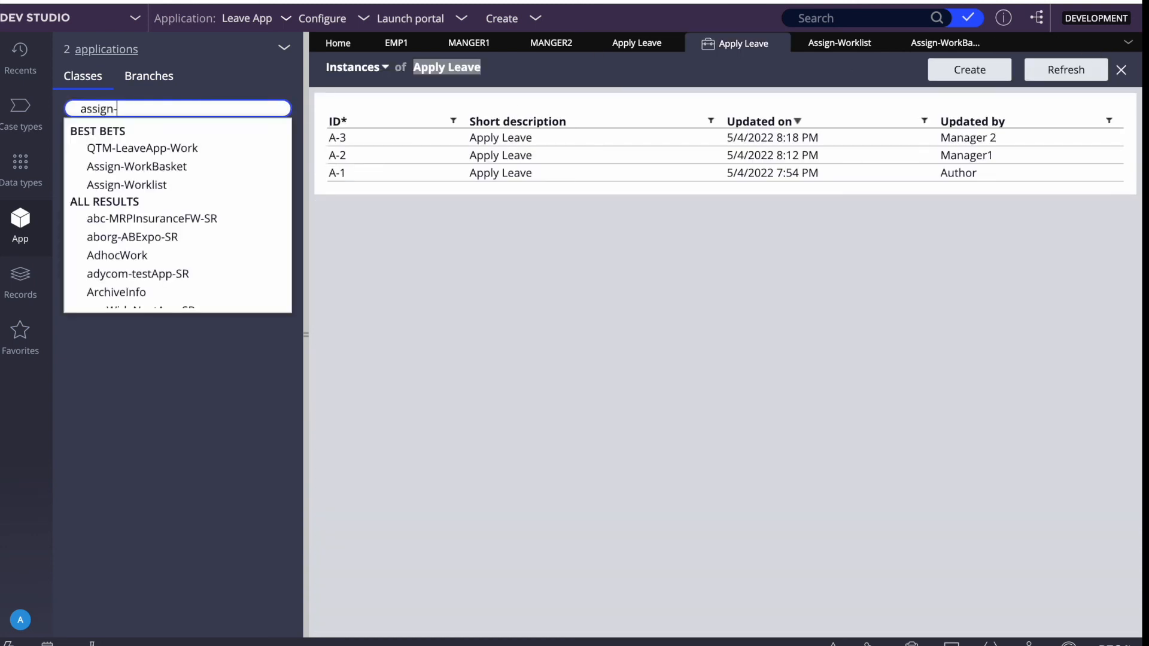
Test the Assign-WorkBasket class connection to check its mapped database table.
click(153, 153)
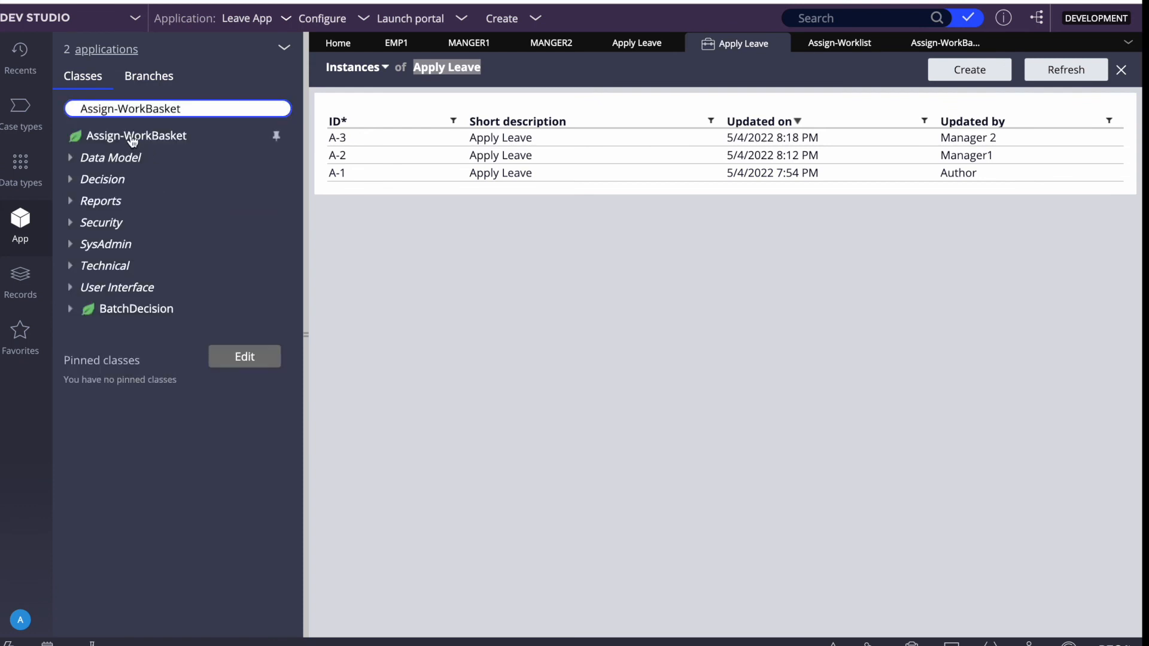
click(131, 144)
right_click(126, 140)
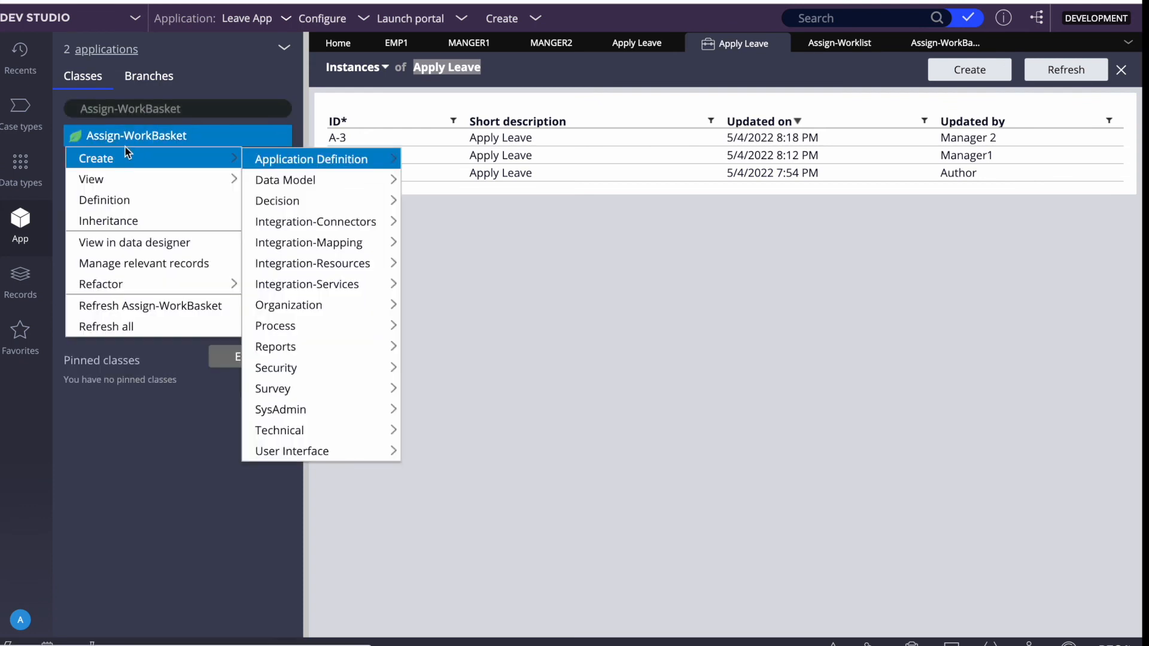
click(115, 198)
scroll(639, 326, down, 3)
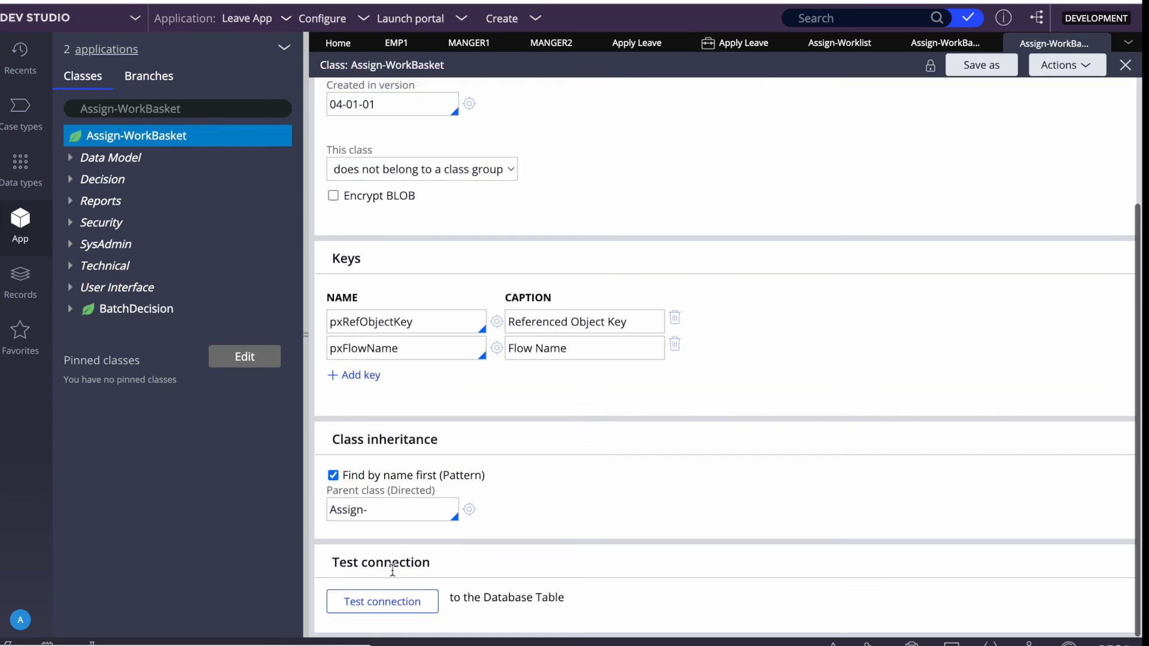
click(383, 602)
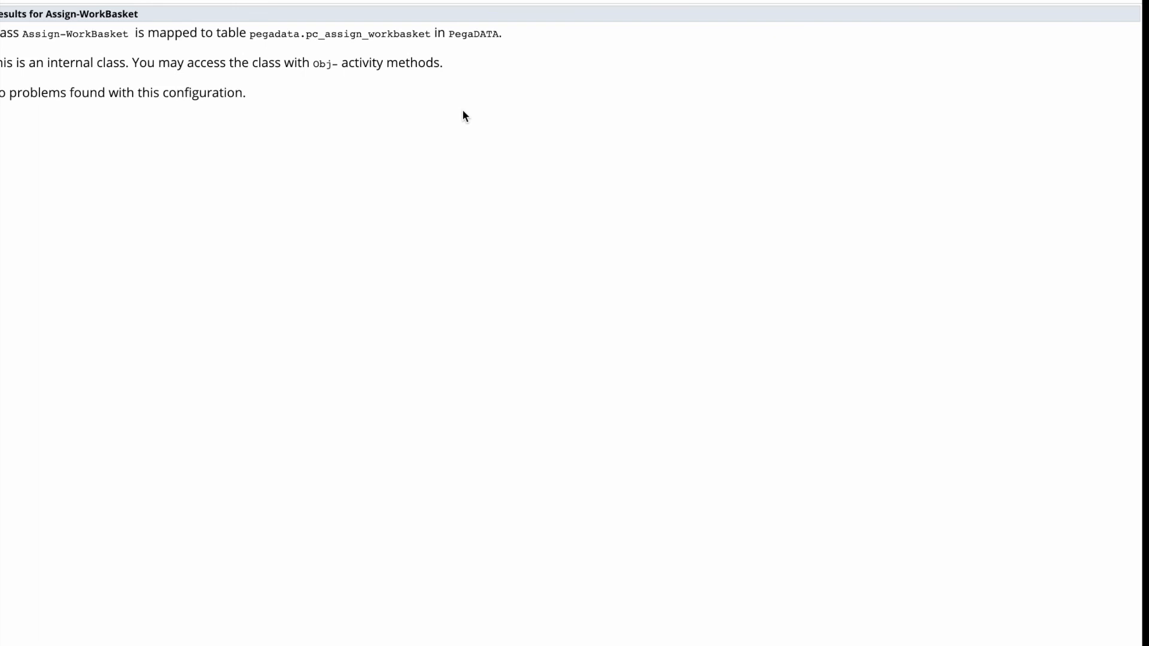
triple_click(394, 35)
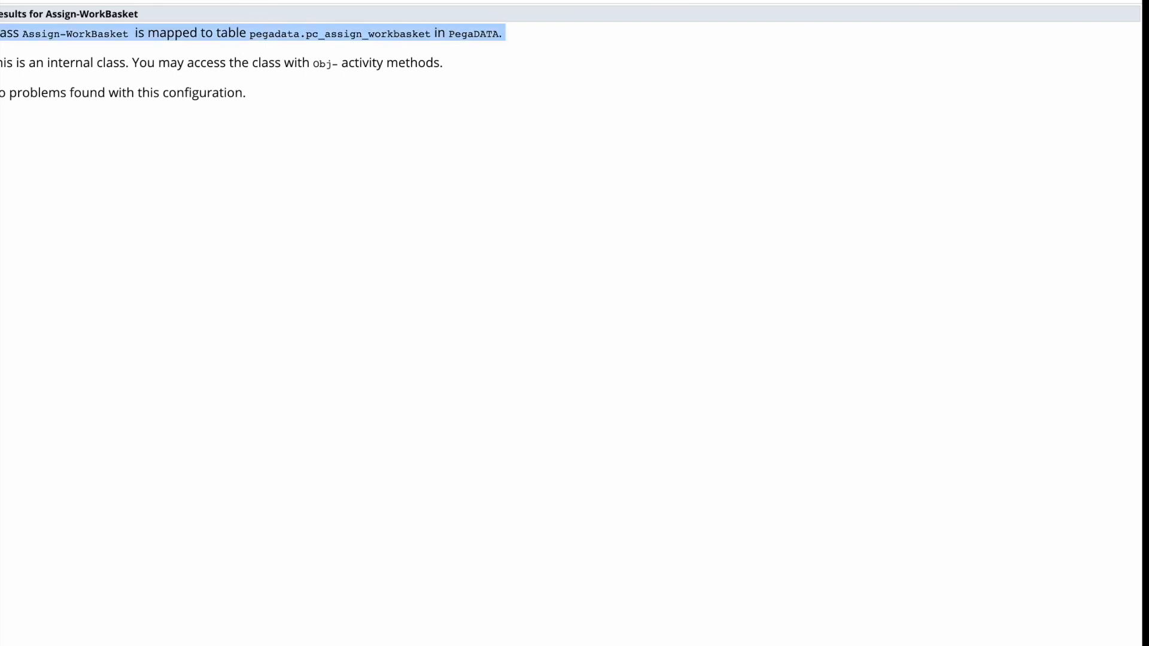
key(ctrl+w)
Test the Assign-Worklist connection (pegadata.pc_assign_worklist), then close both Assign-Worklist forms.
click(189, 113)
key(BackSpace)
key(BackSpace)
key(BackSpace)
key(BackSpace)
key(BackSpace)
key(BackSpace)
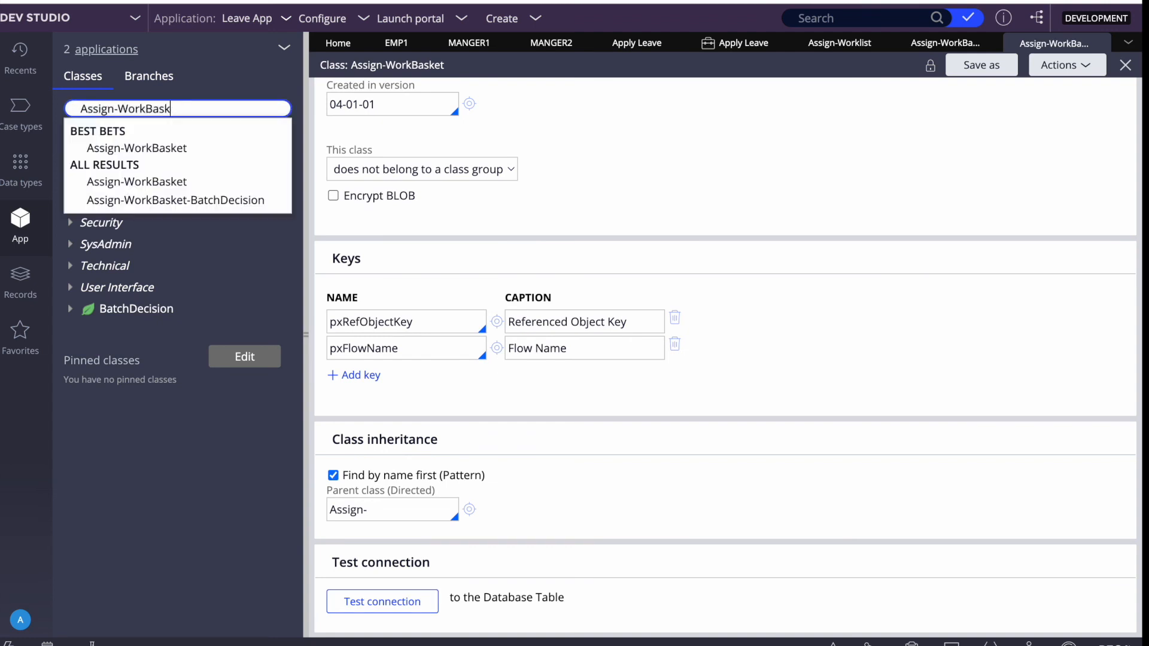
text(list)
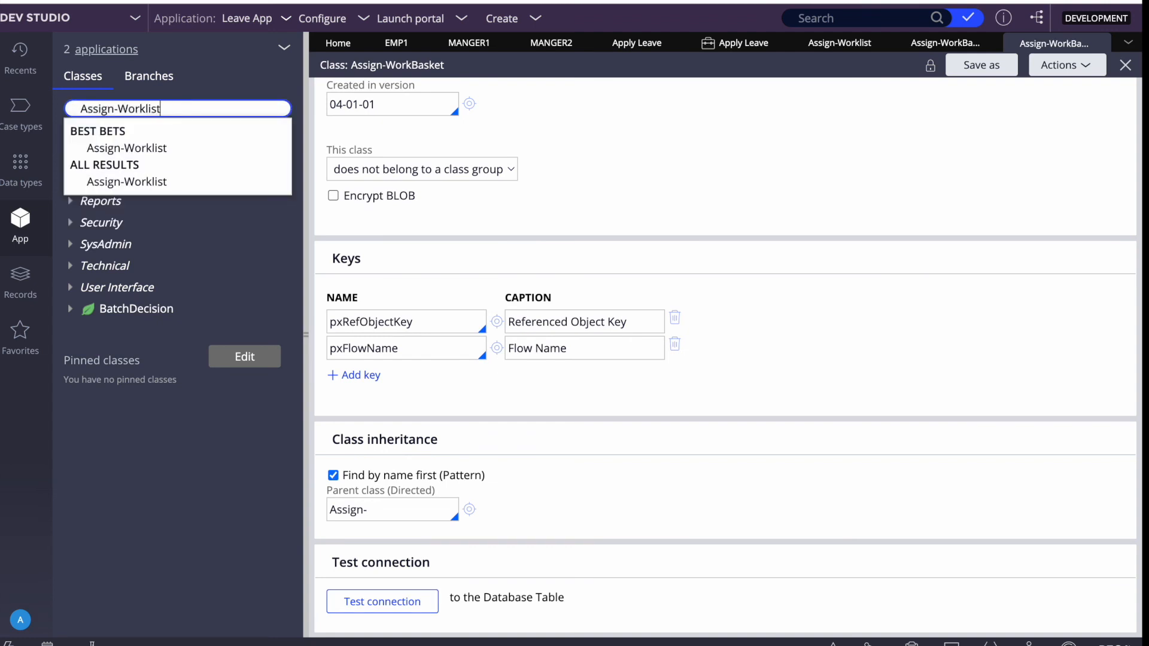
click(147, 148)
right_click(154, 138)
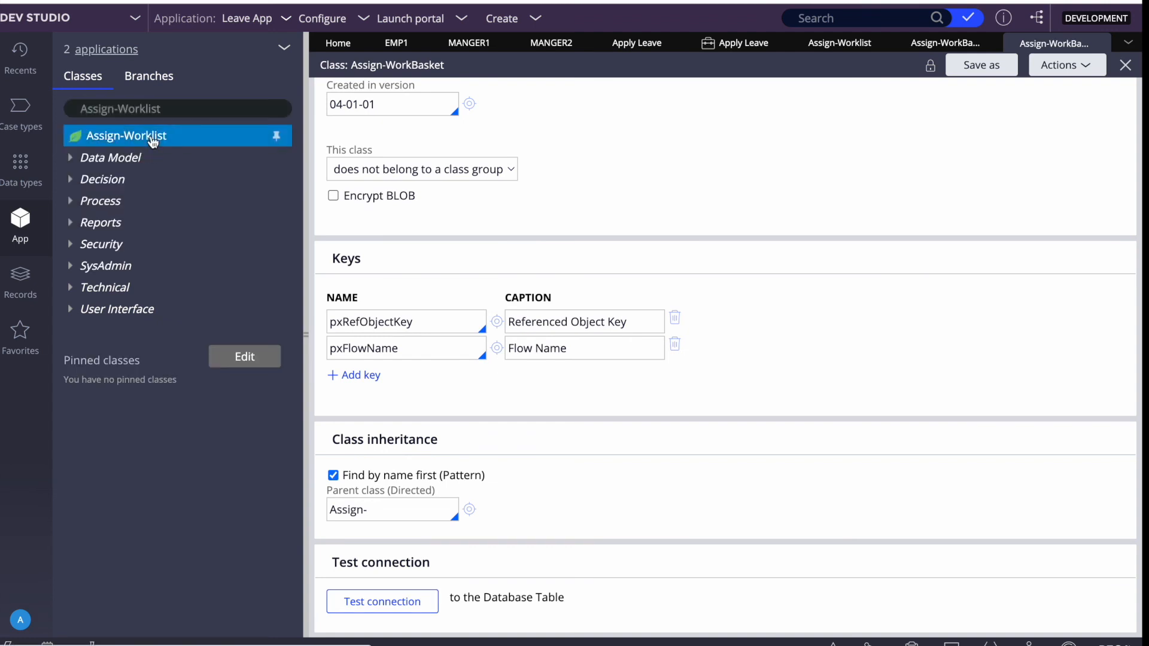
click(132, 200)
scroll(687, 320, down, 4)
click(385, 597)
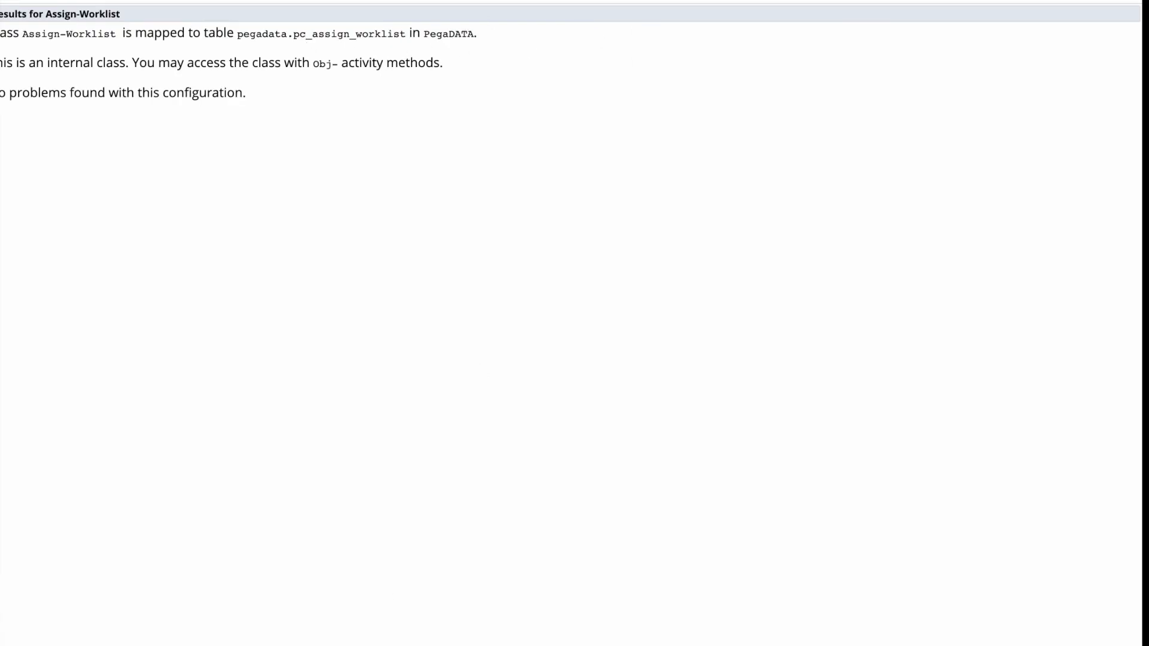
key(super+w)
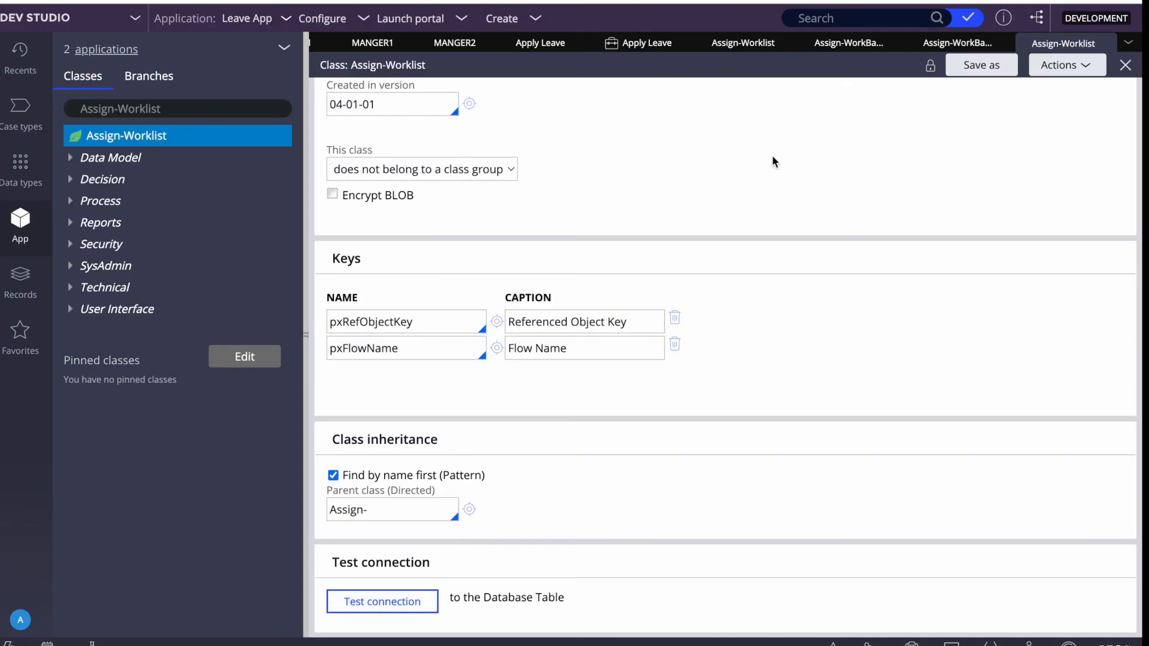
scroll(772, 162, up, 4)
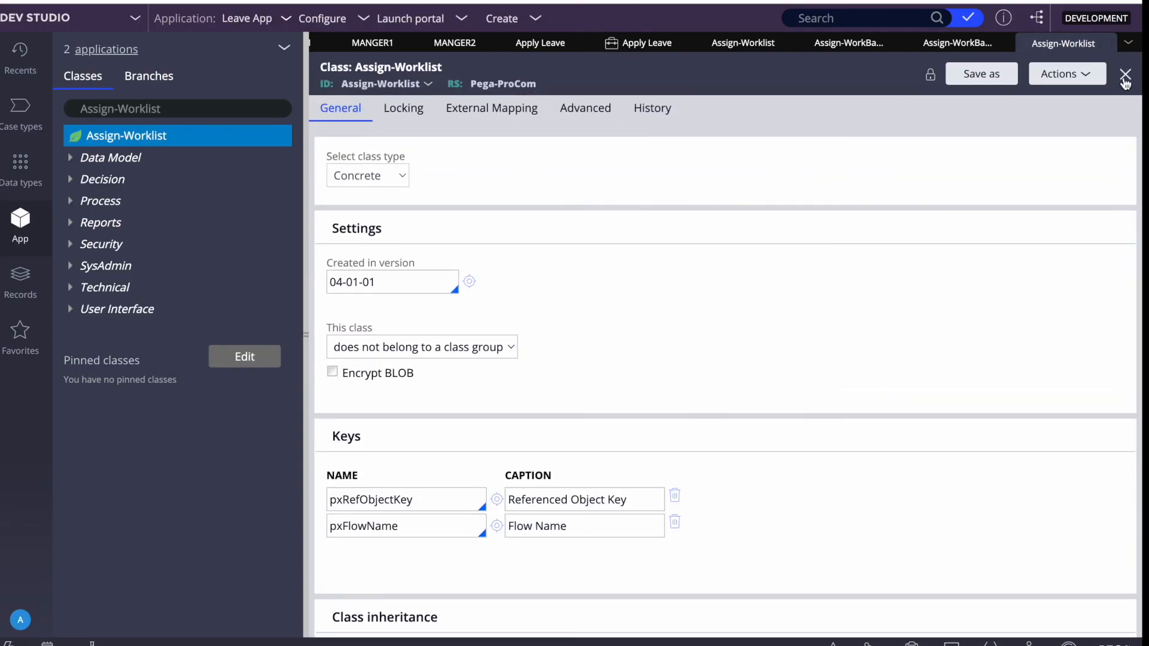
click(1125, 81)
click(1126, 73)
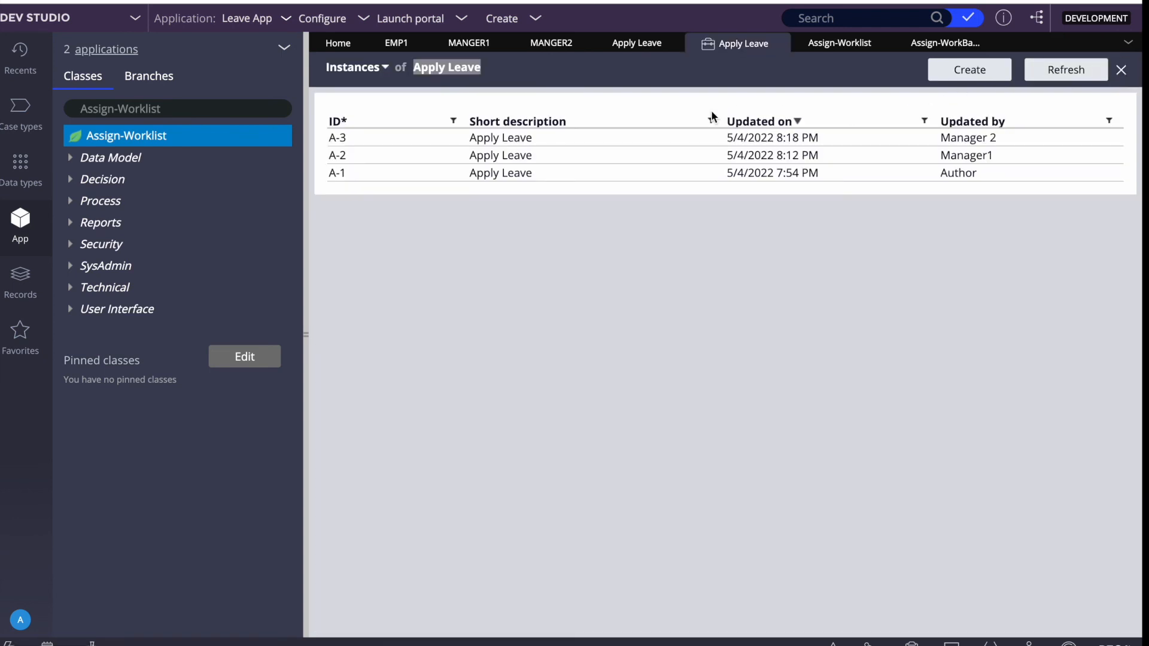
Review the employee operator record's work queues on its Work tab.
click(630, 48)
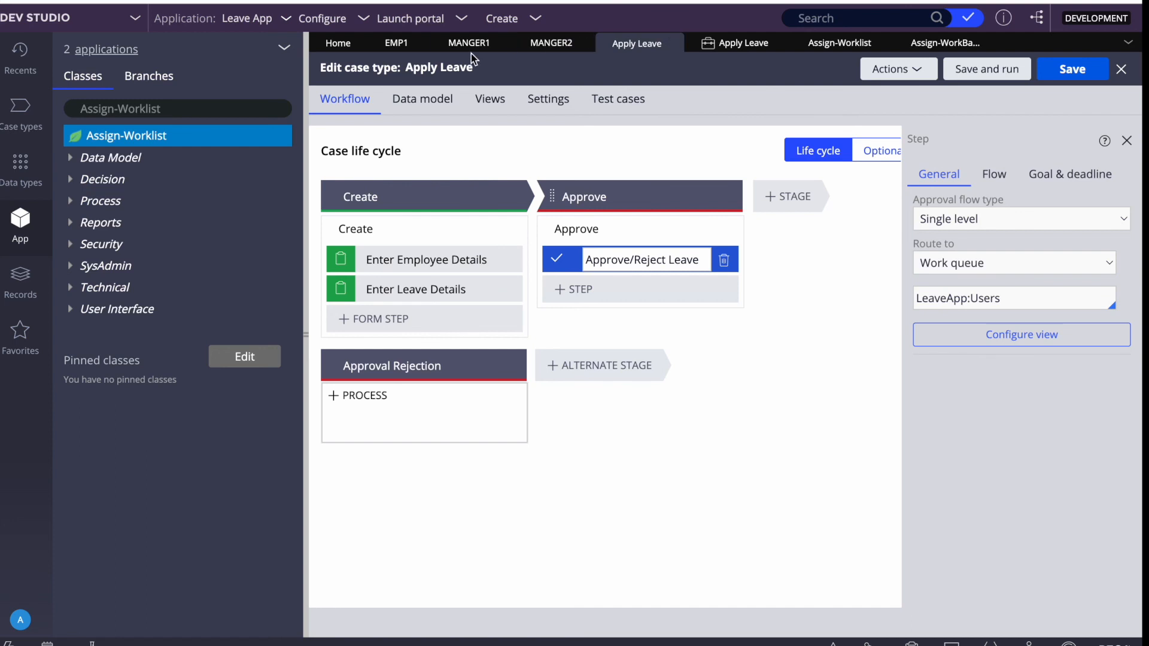
click(396, 44)
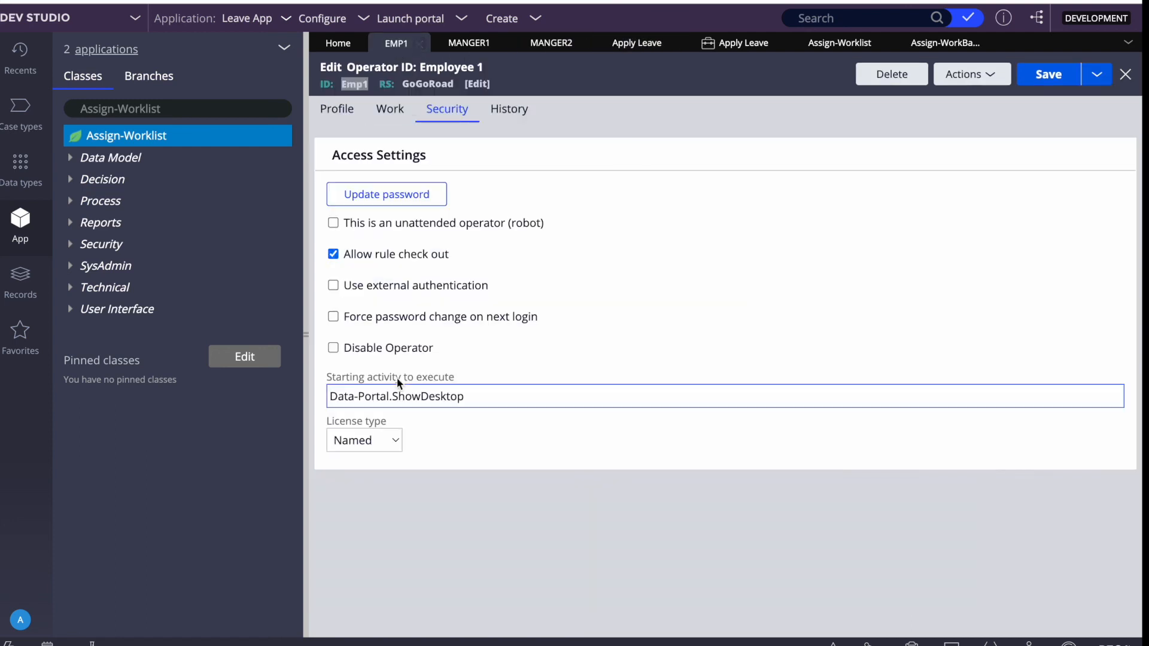
click(389, 108)
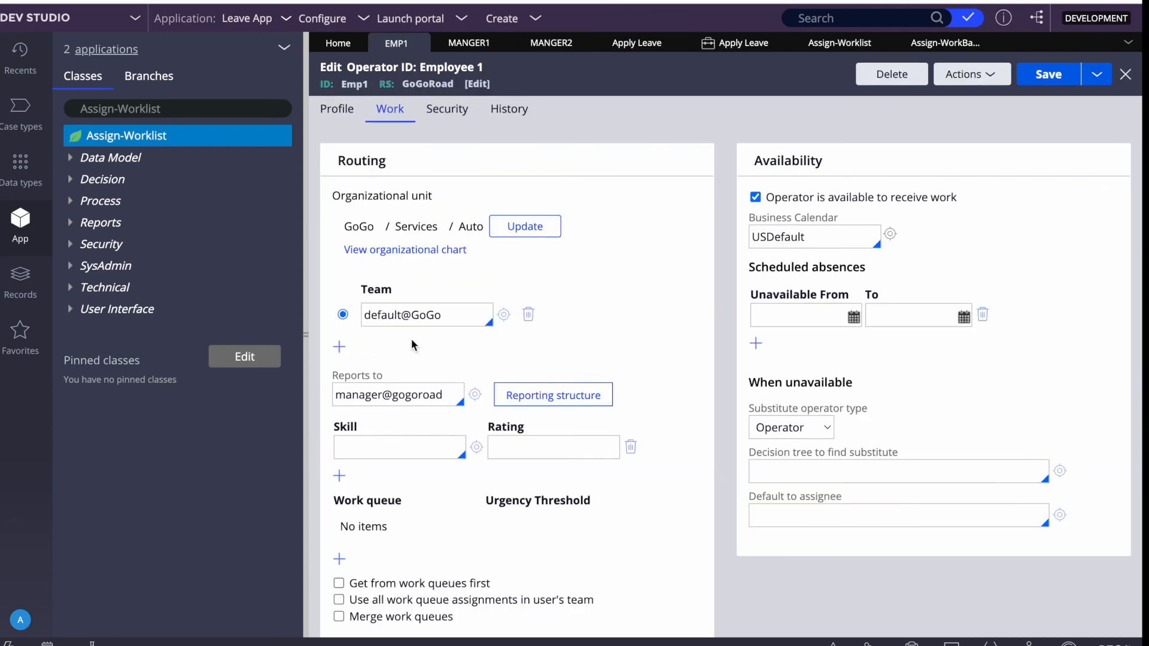
click(391, 442)
Set the manager operator's LeaveApp:Users urgency threshold to 38, then return to Apply Leave.
click(478, 43)
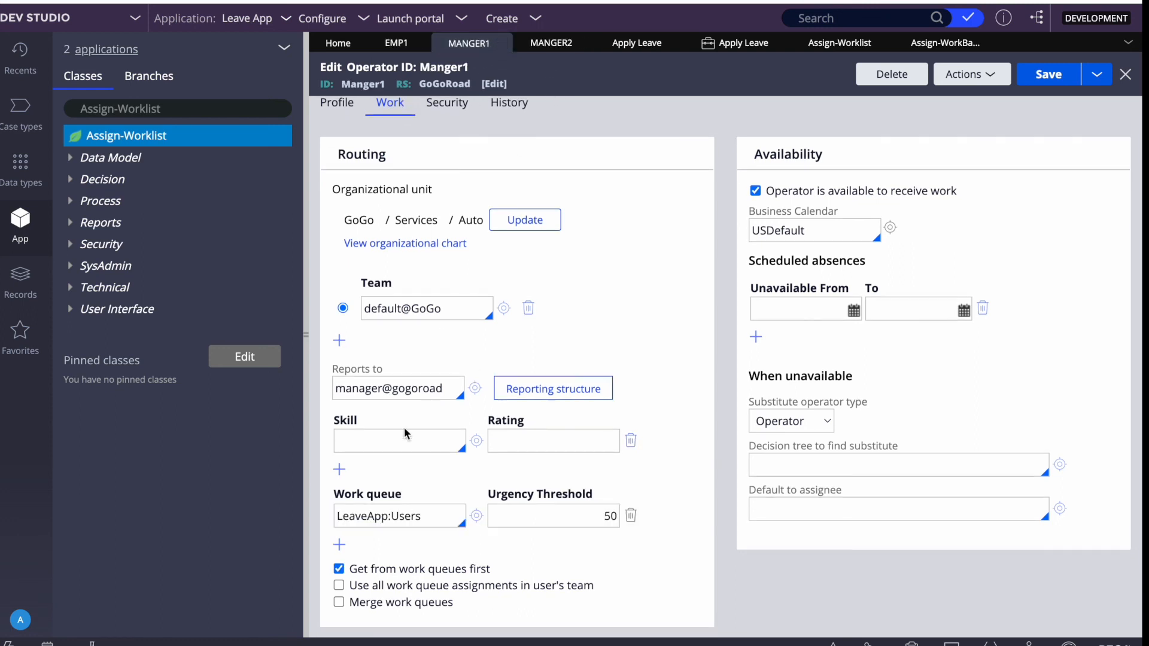
click(519, 443)
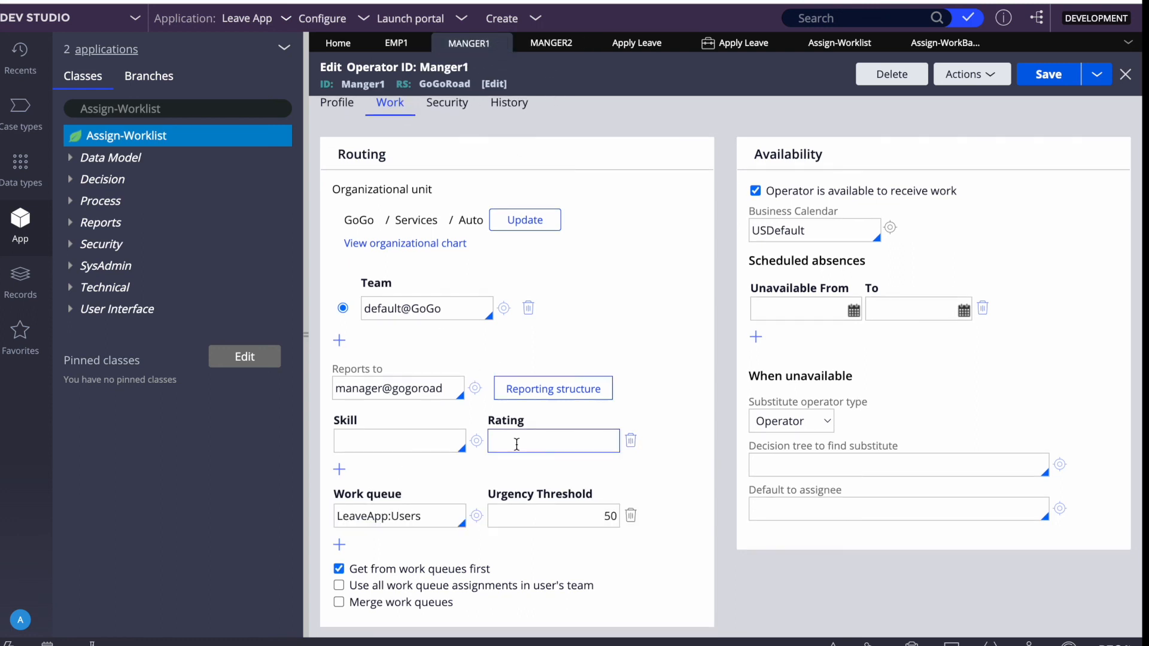
click(557, 524)
key(ctrl+a)
text(38)
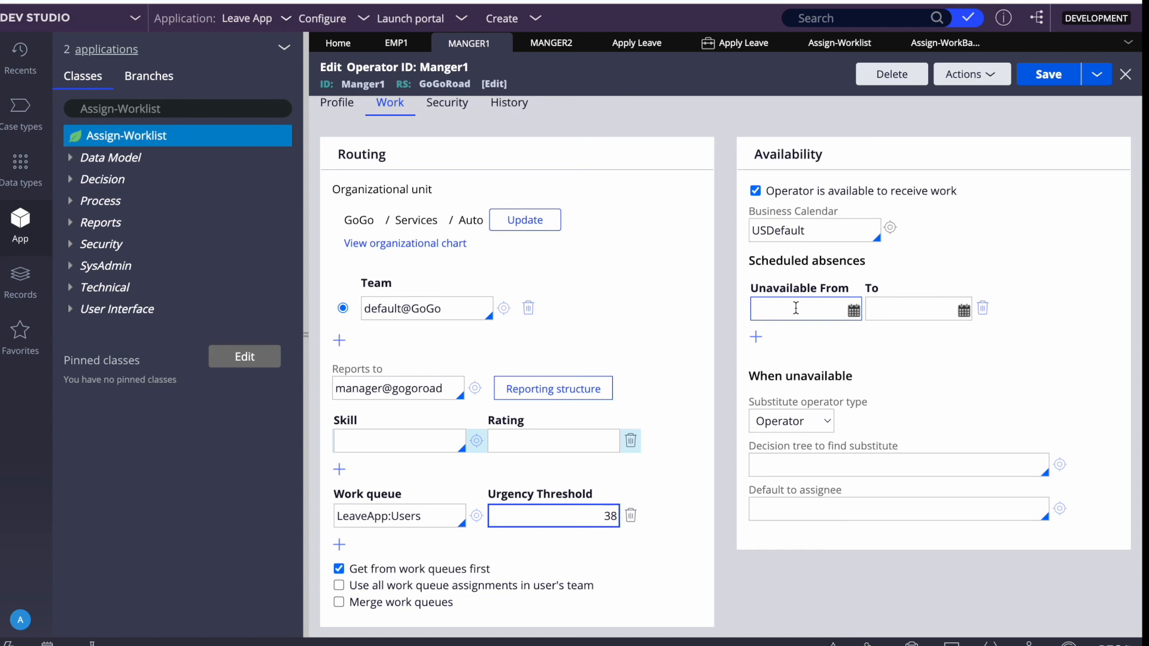
double_click(756, 401)
click(905, 375)
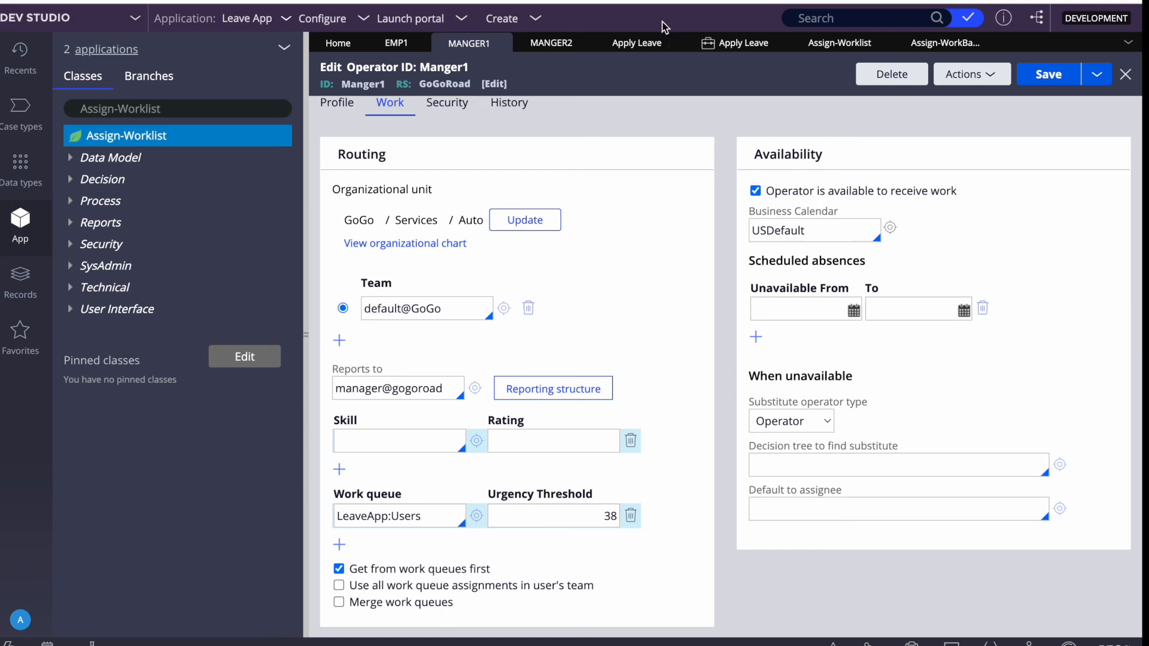
click(636, 43)
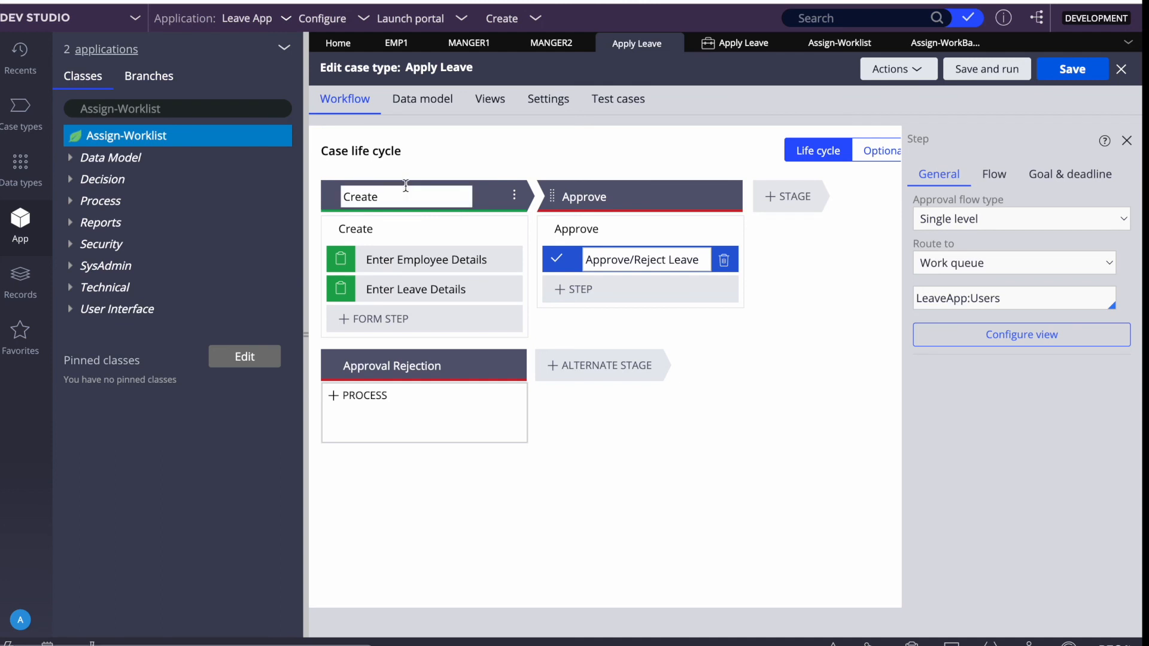
Check the Create stage, then view Approve's settings: Pending-Approval on entry, Resolved-Completed resolution.
click(348, 198)
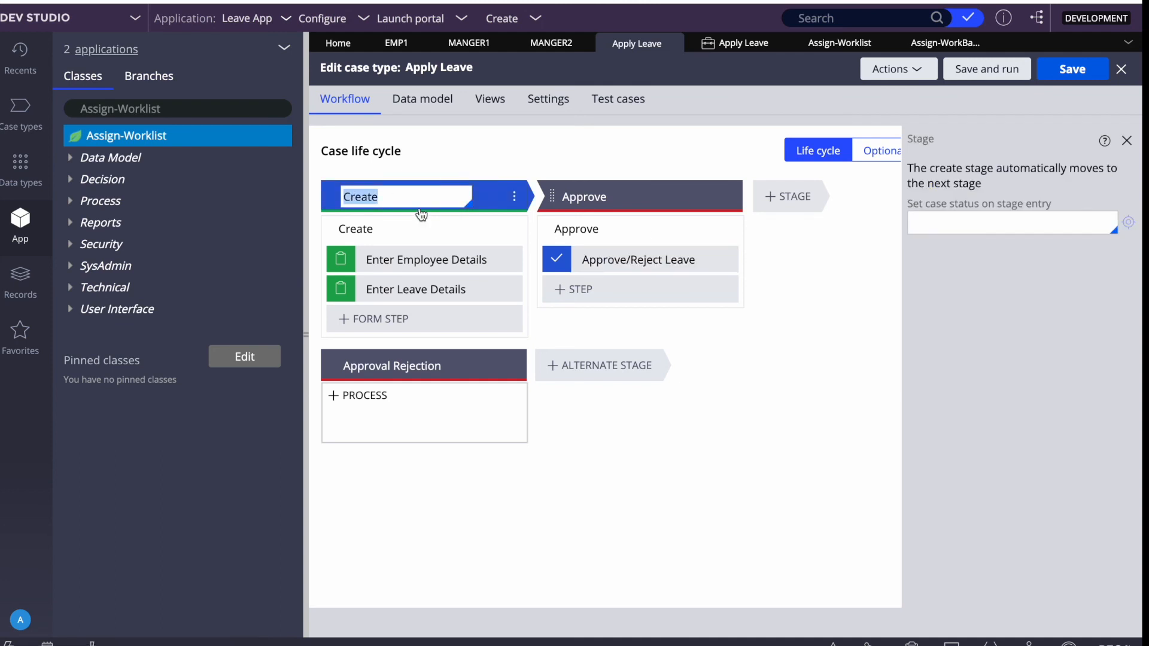
click(930, 227)
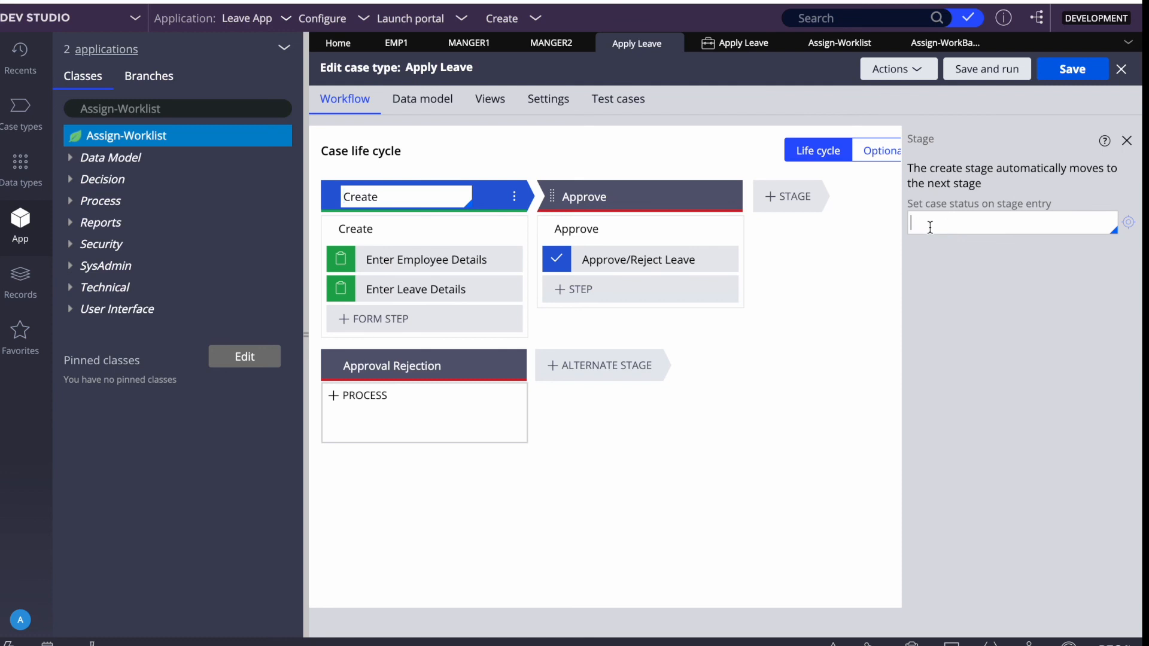
click(640, 190)
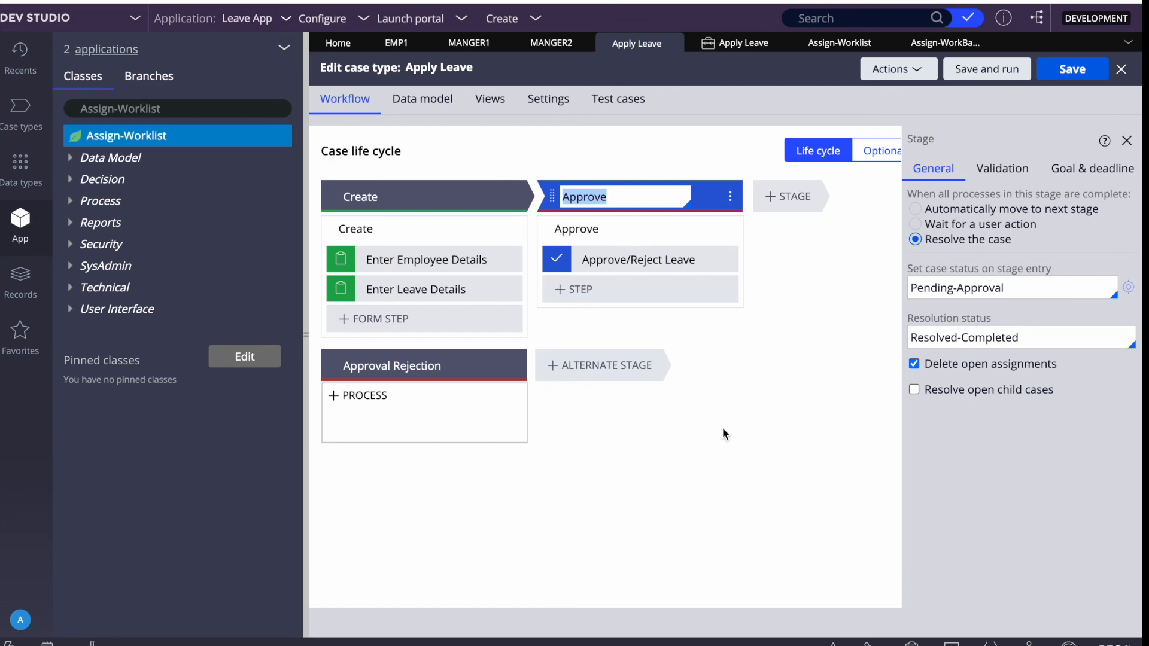
mouse_move(659, 1)
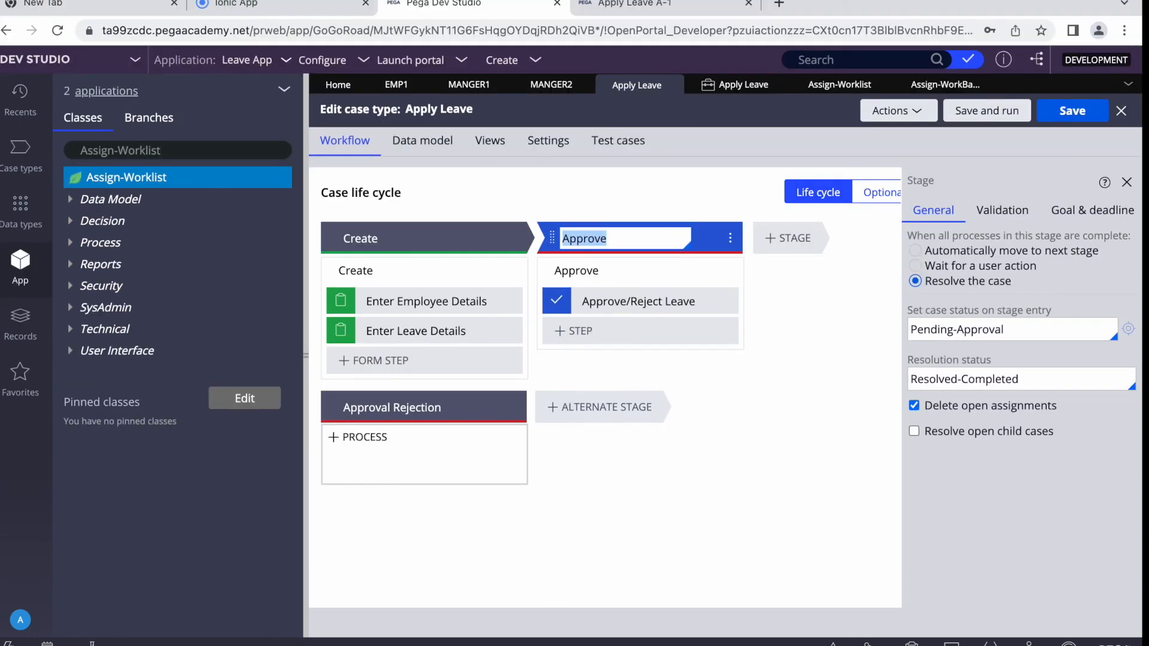